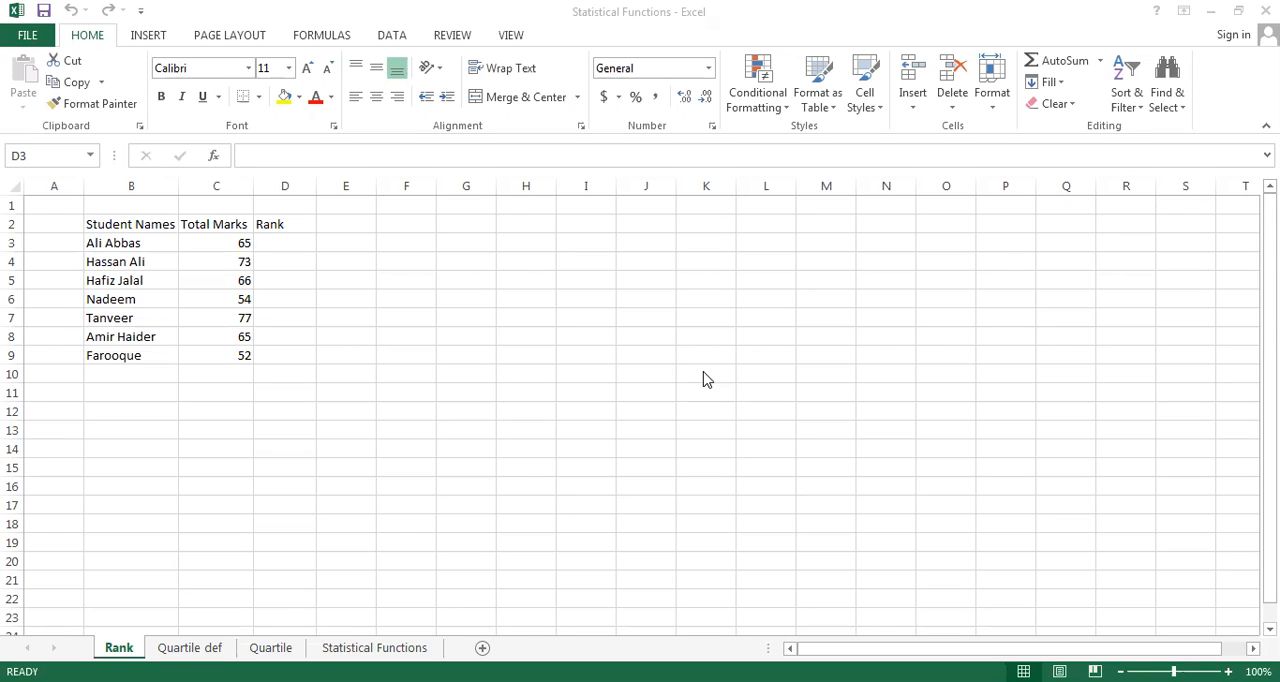
Try ranking the first student's marks in D3 with =RANK(C3,C3:C9) using relative references, and clear the cell
left_click(281, 250)
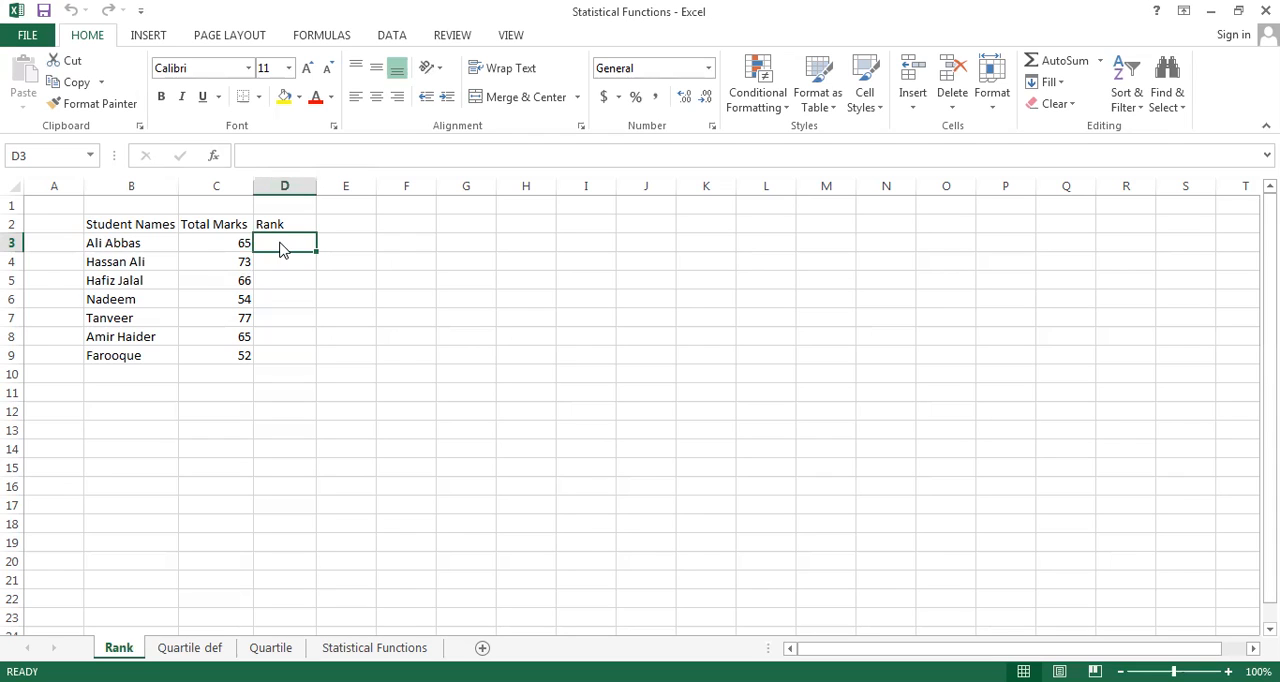
left_click(281, 245)
type("=")
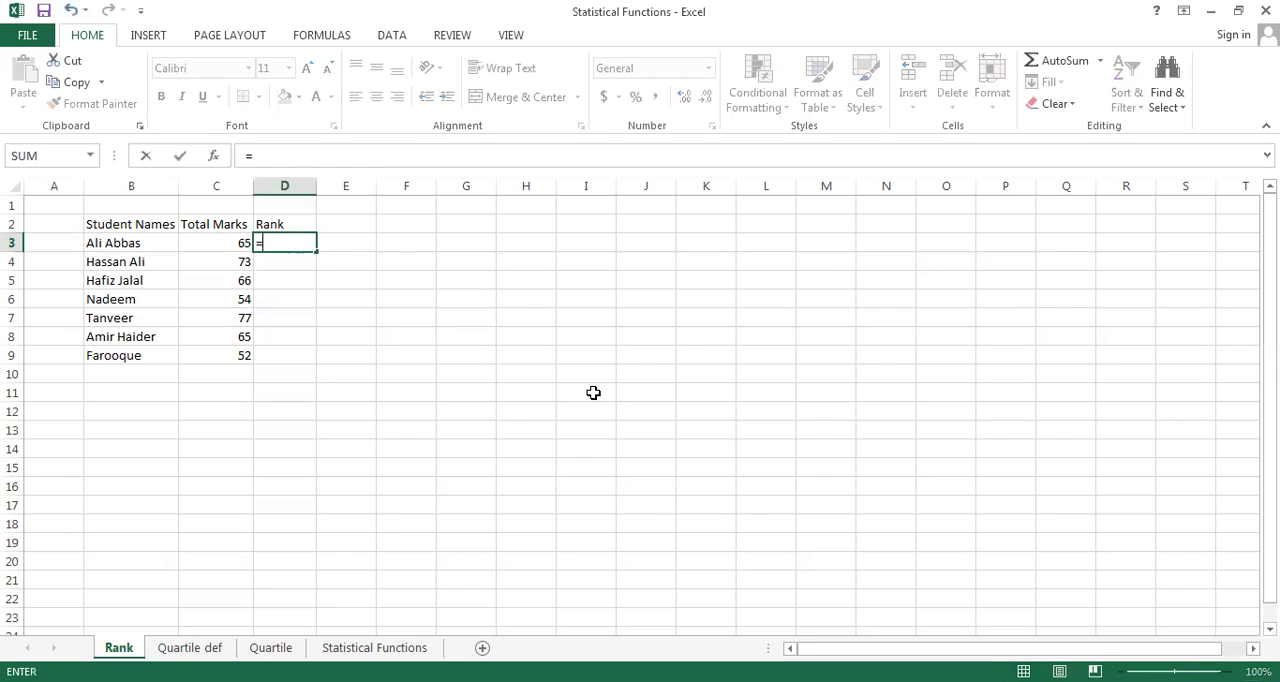
type("RANK")
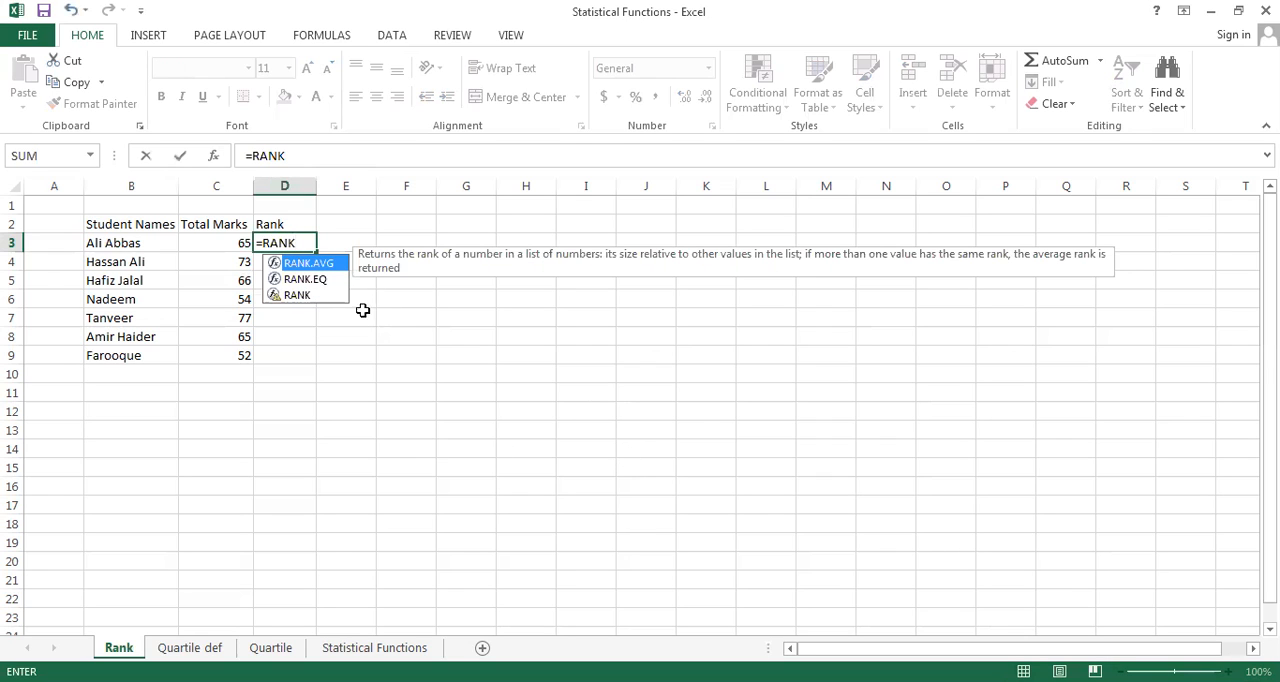
left_click(298, 295)
double_click(298, 295)
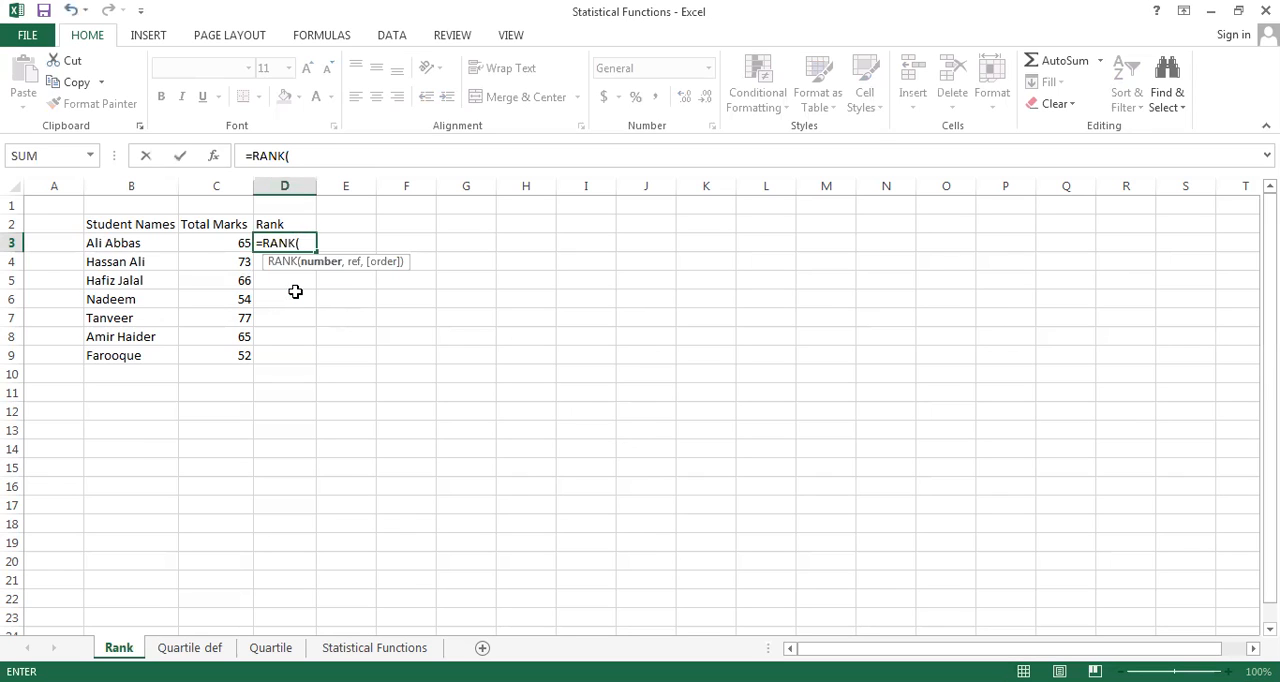
left_click(213, 246)
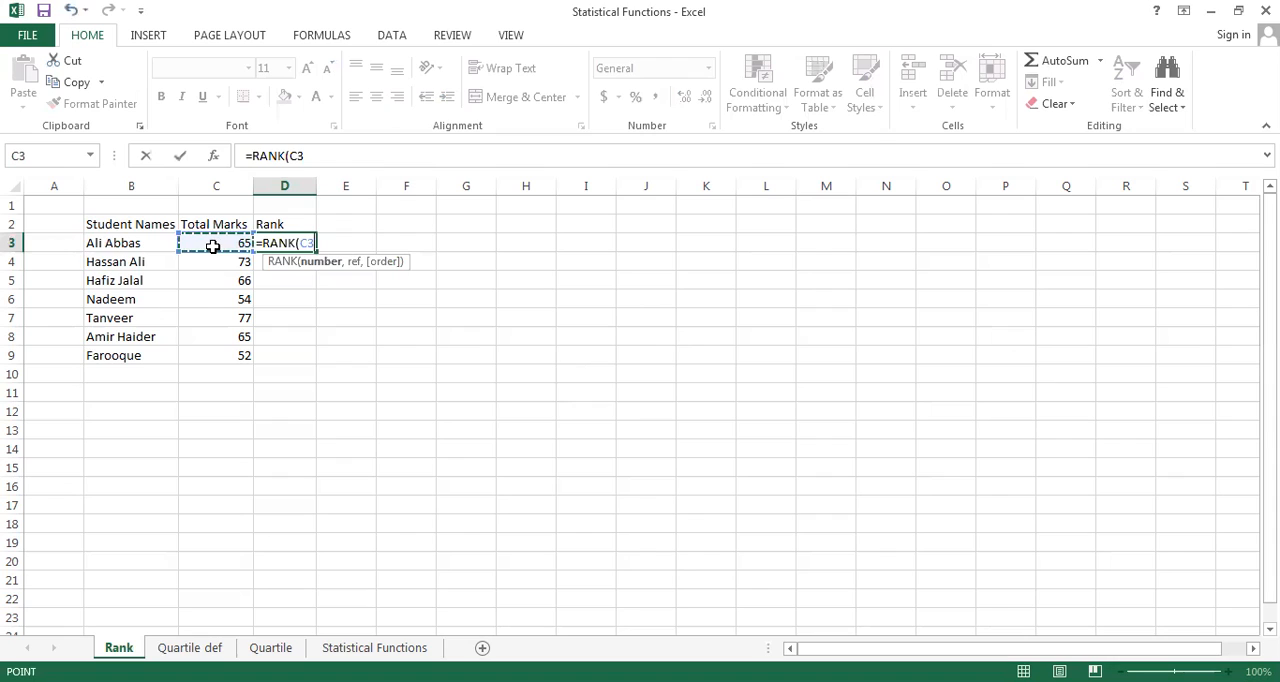
type(",")
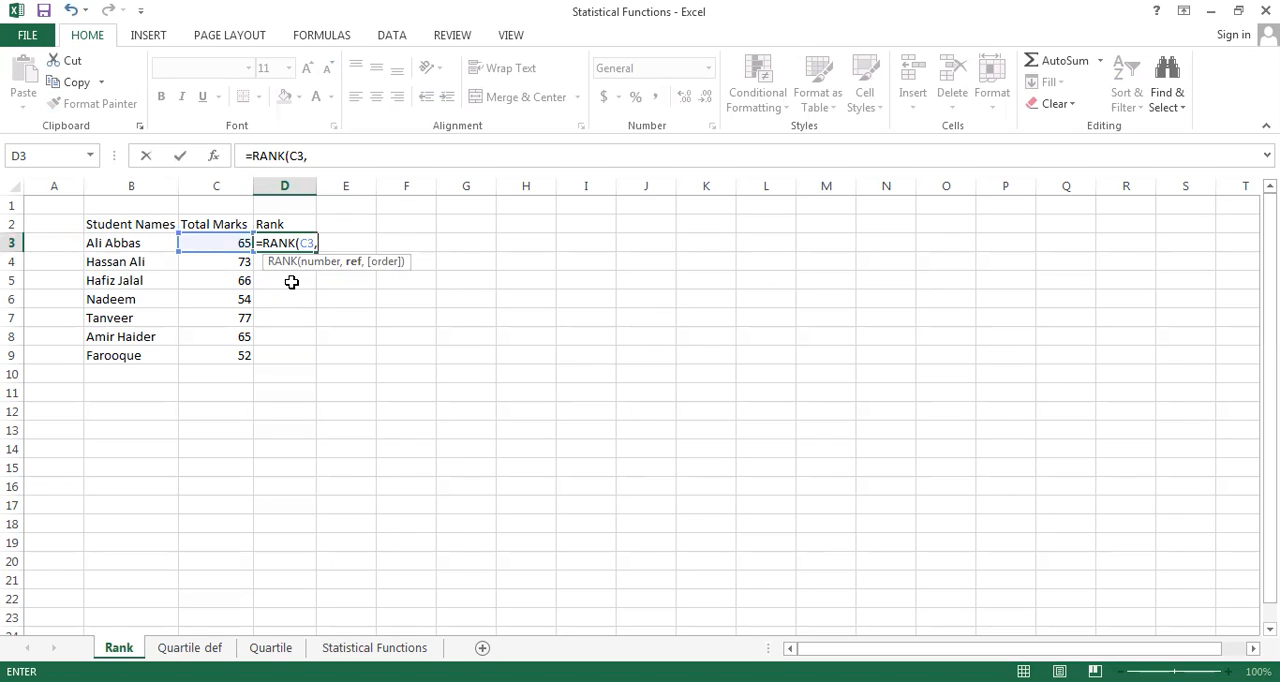
type("C")
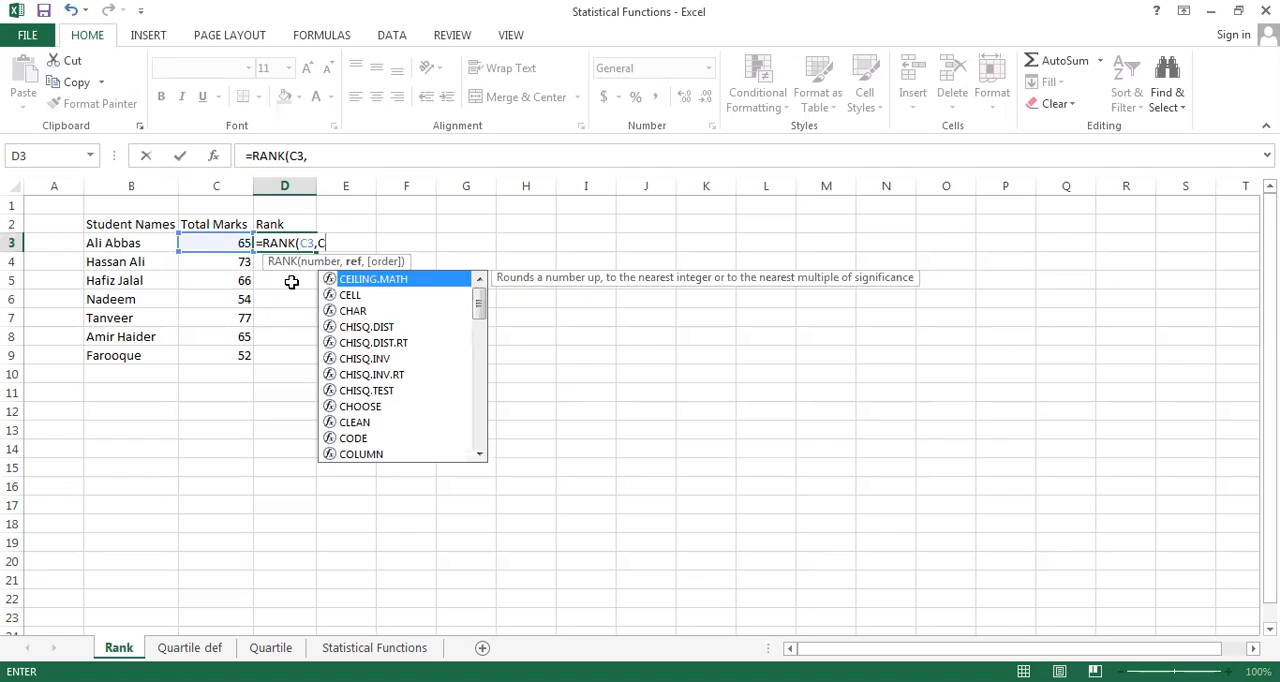
type("3")
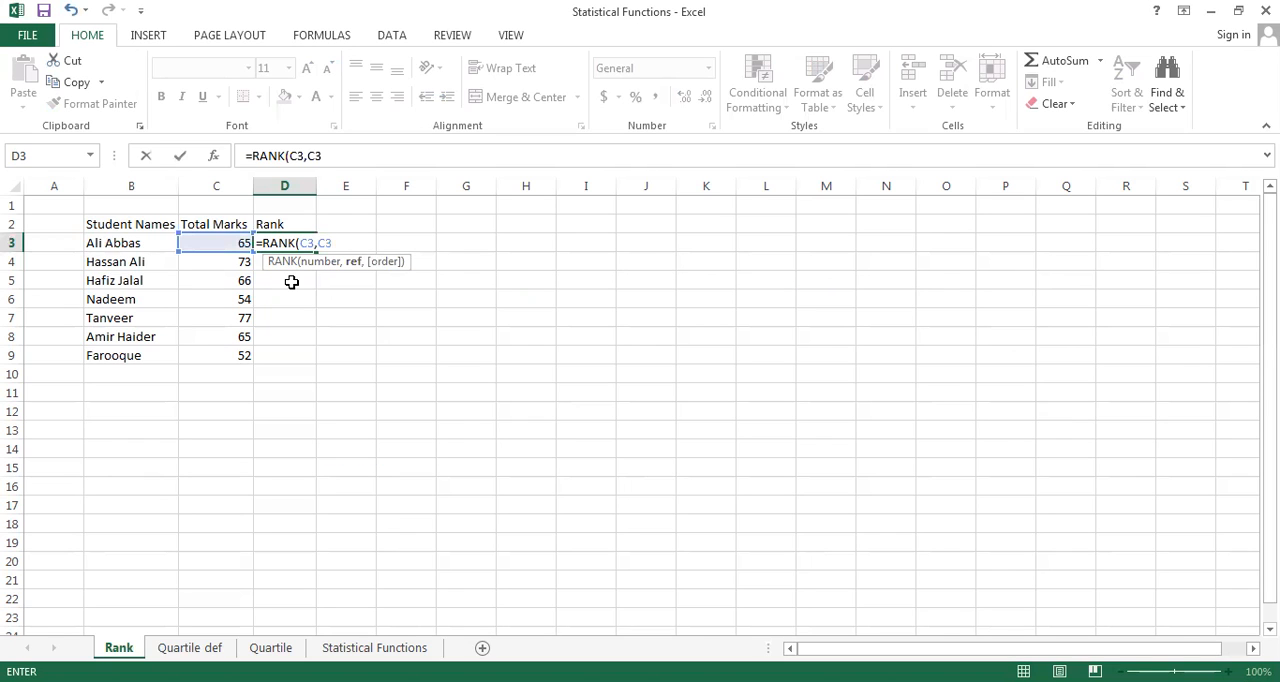
type(":C9")
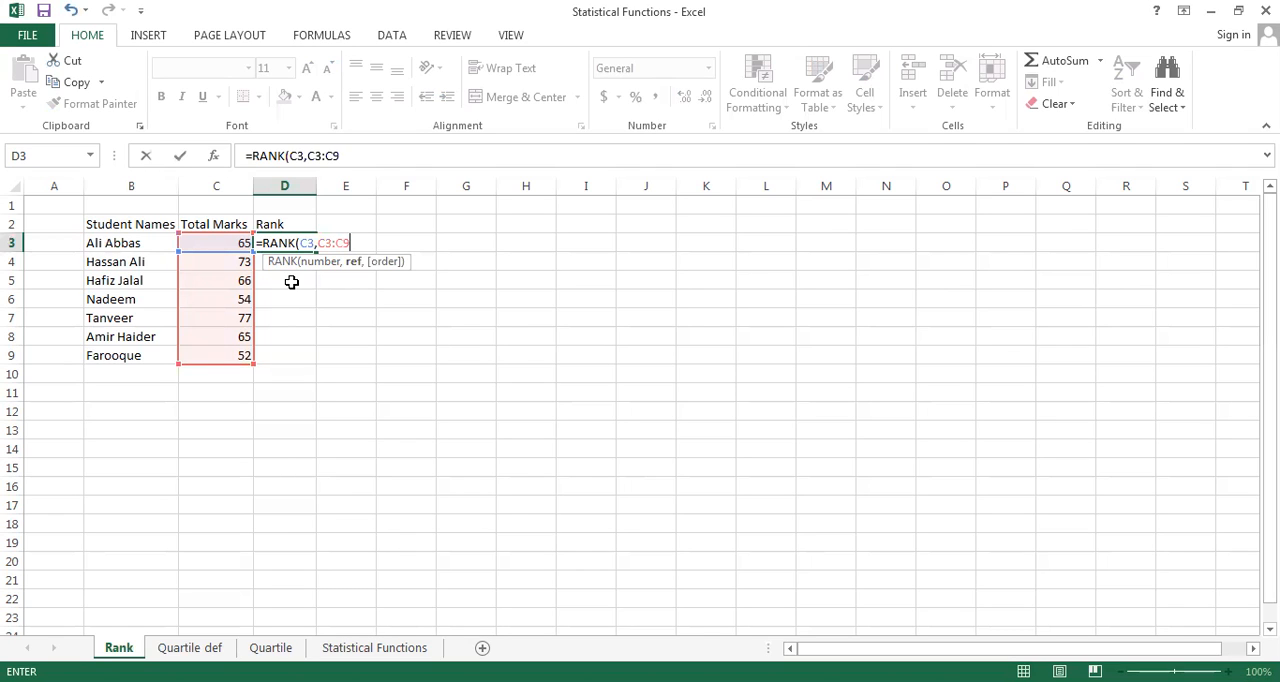
key("shift+Tab")
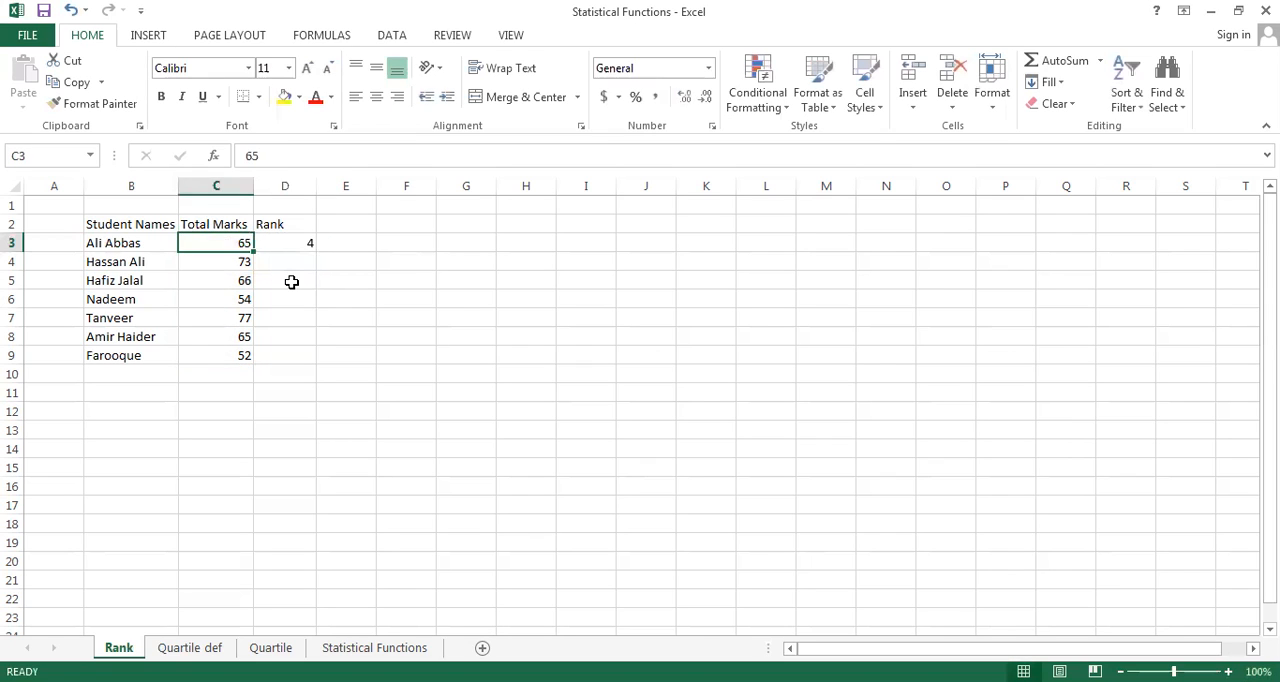
key("Right")
key("Delete")
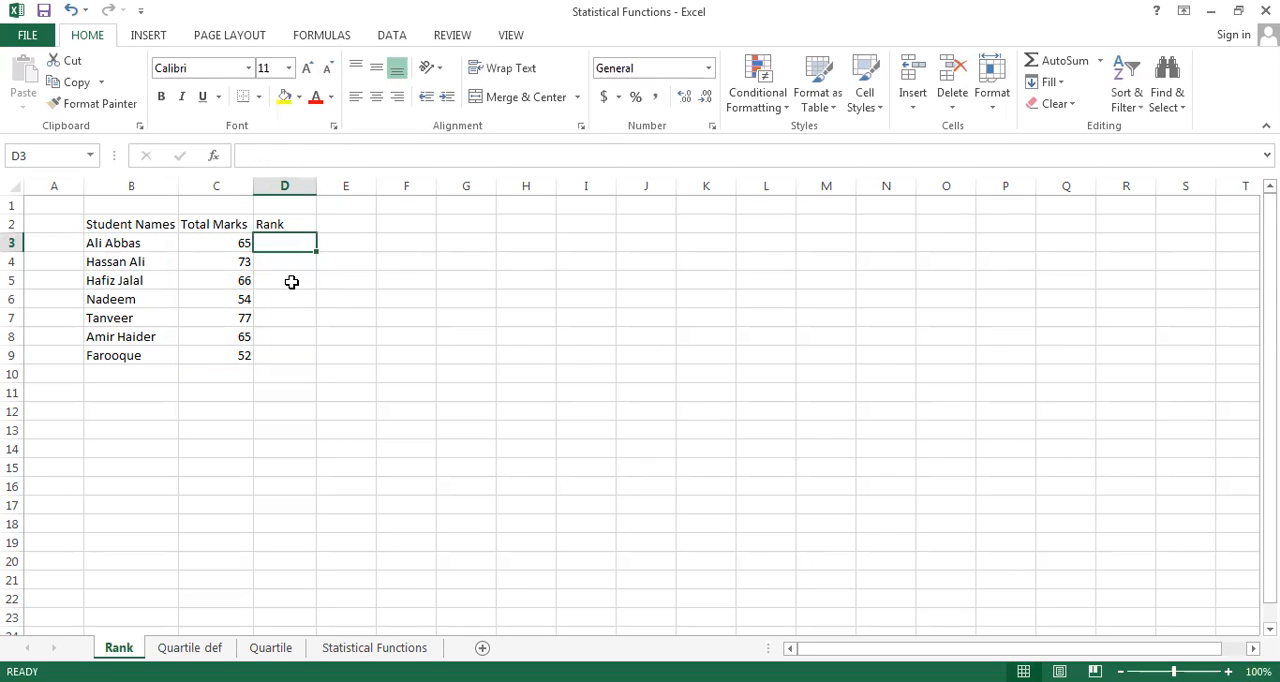
type("=")
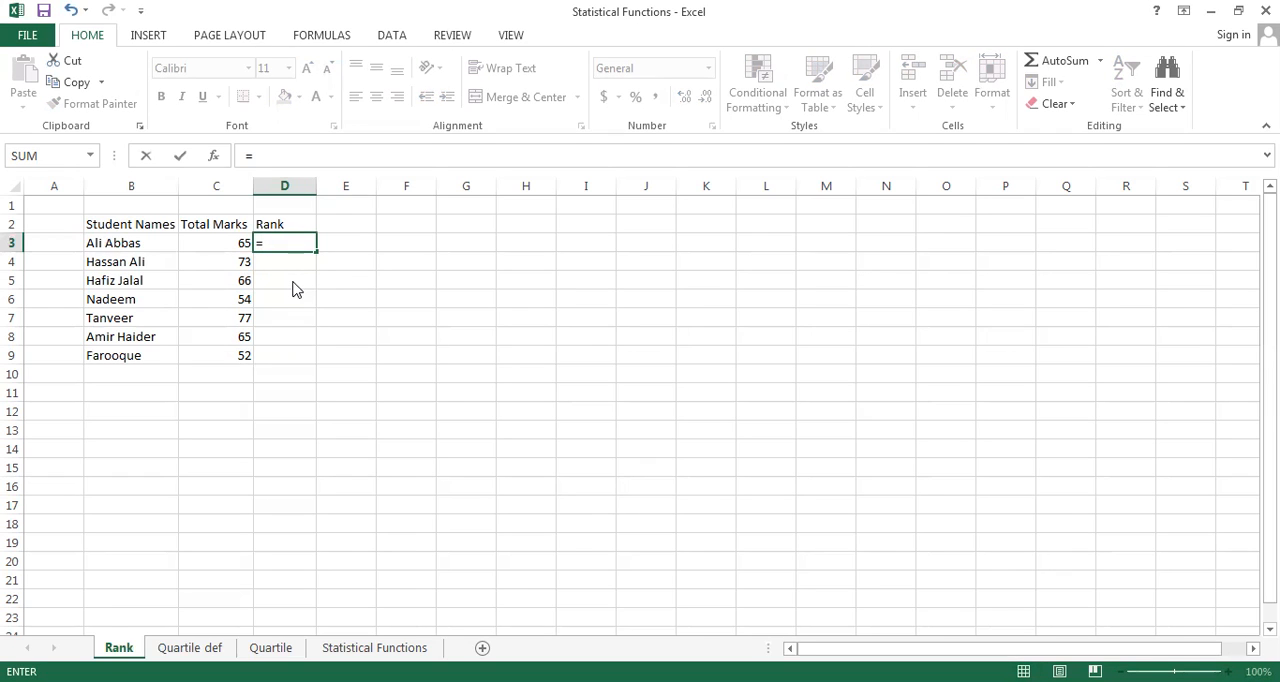
type("RANK")
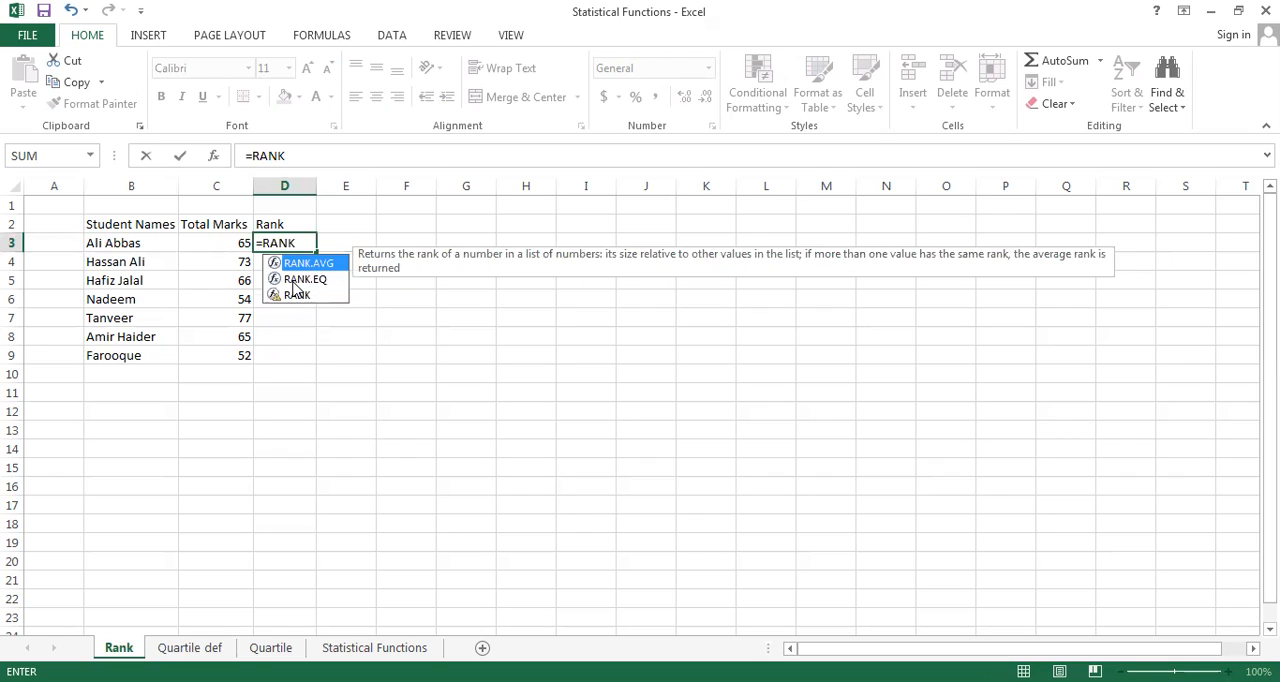
left_click(305, 300)
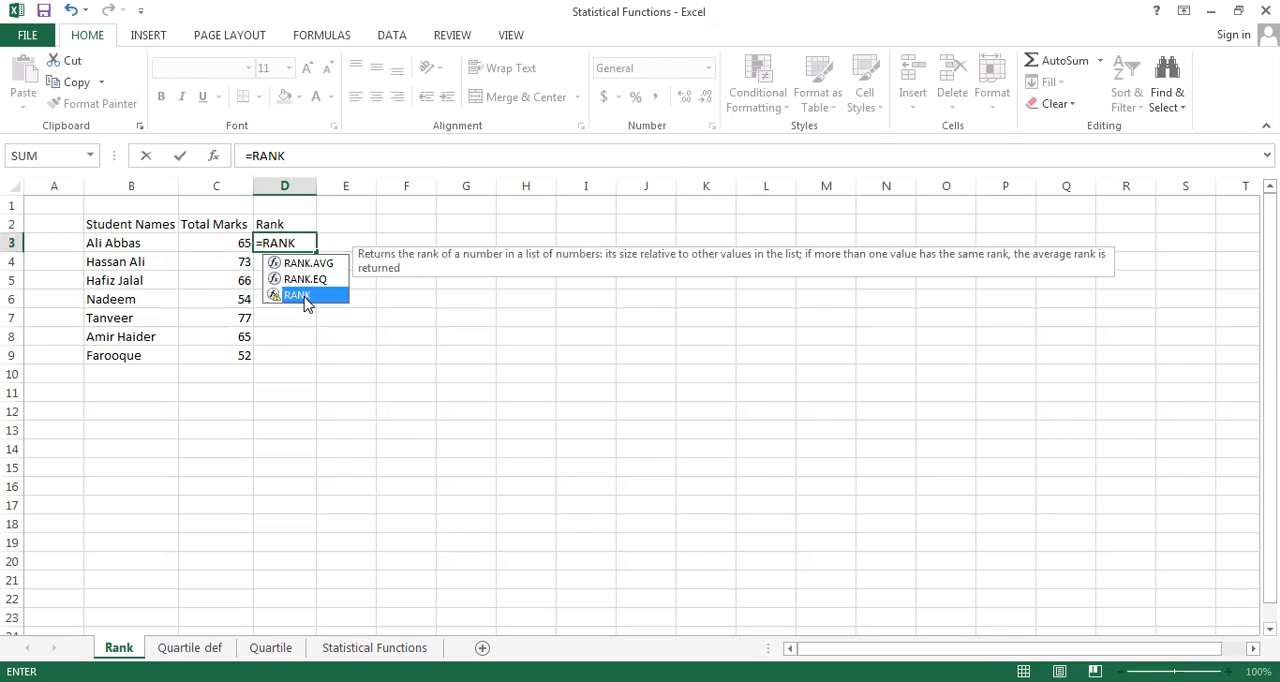
double_click(303, 297)
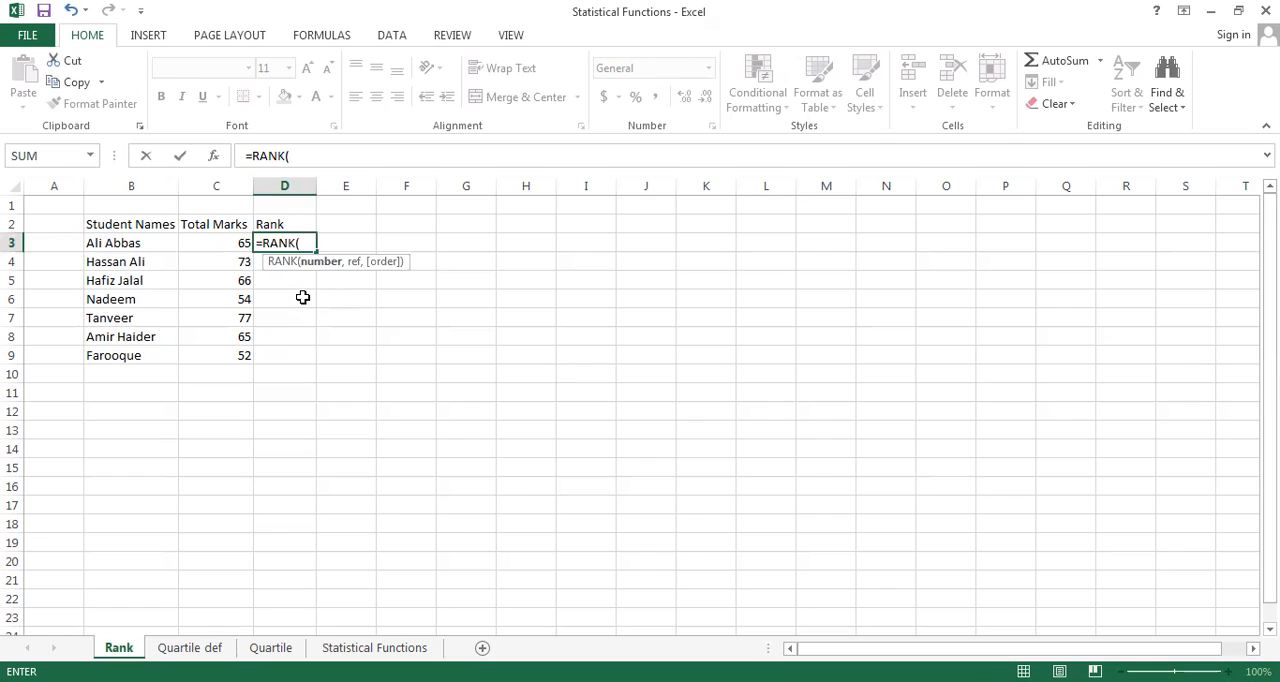
type("C3,")
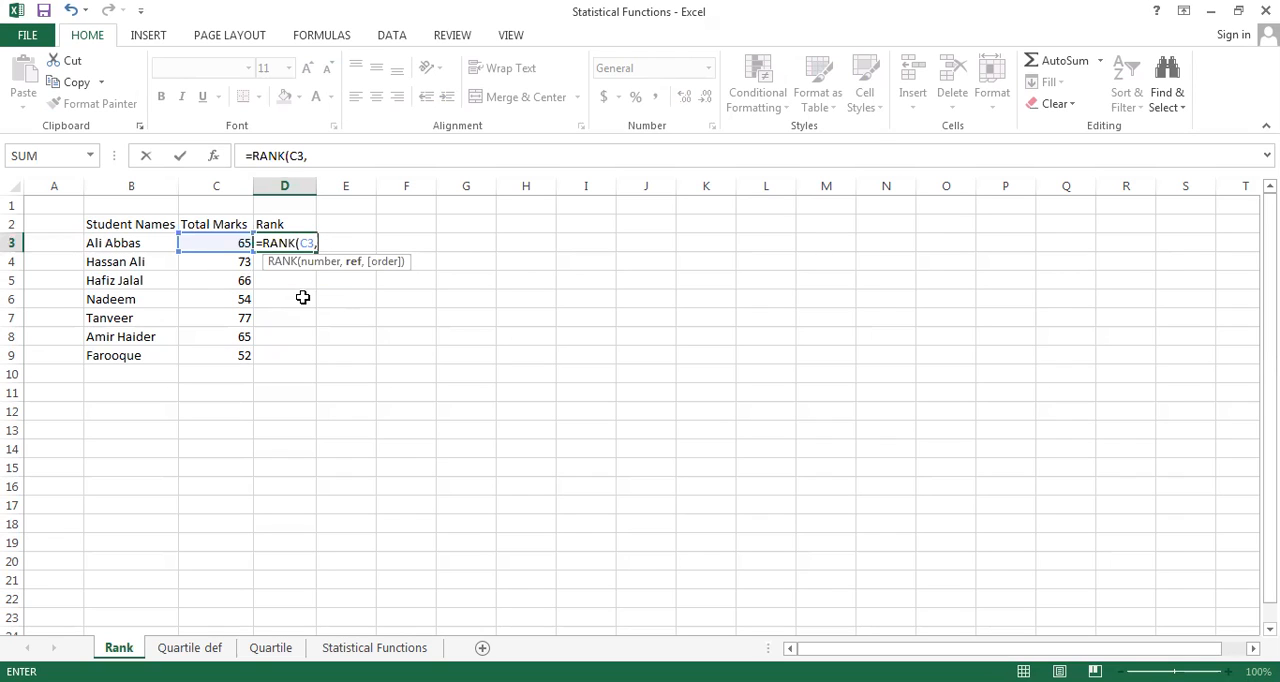
type("C3")
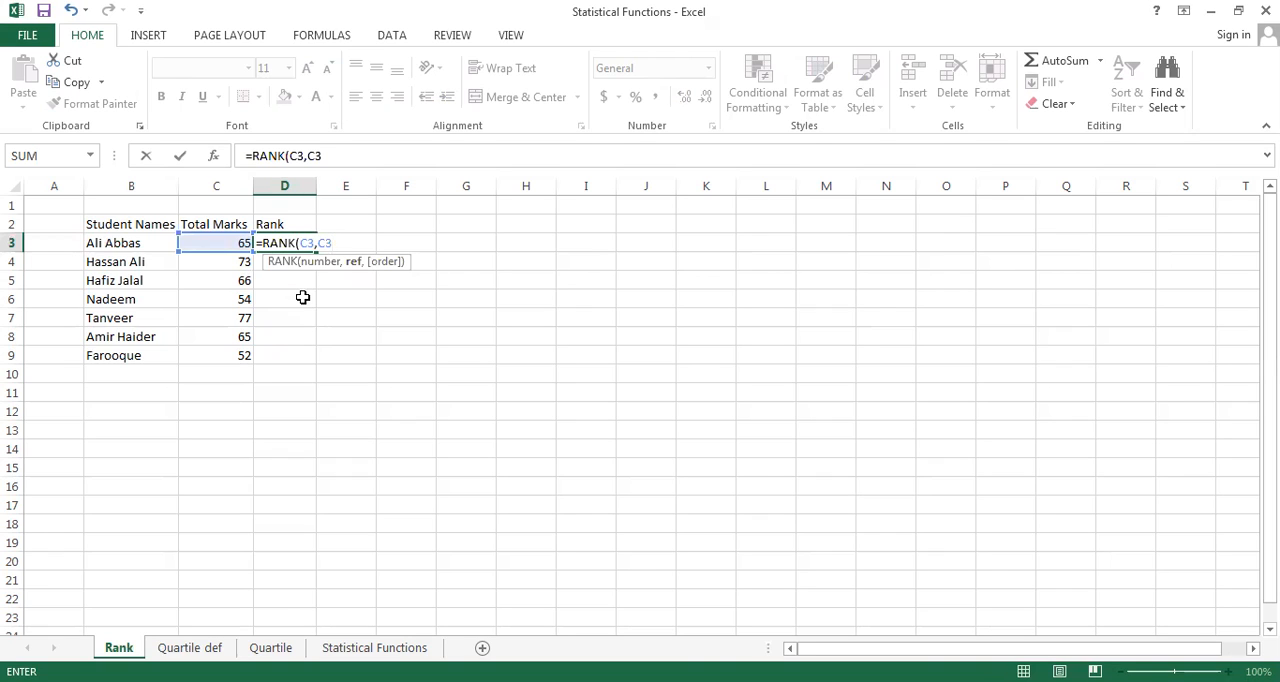
key("shift+Tab")
key("Right")
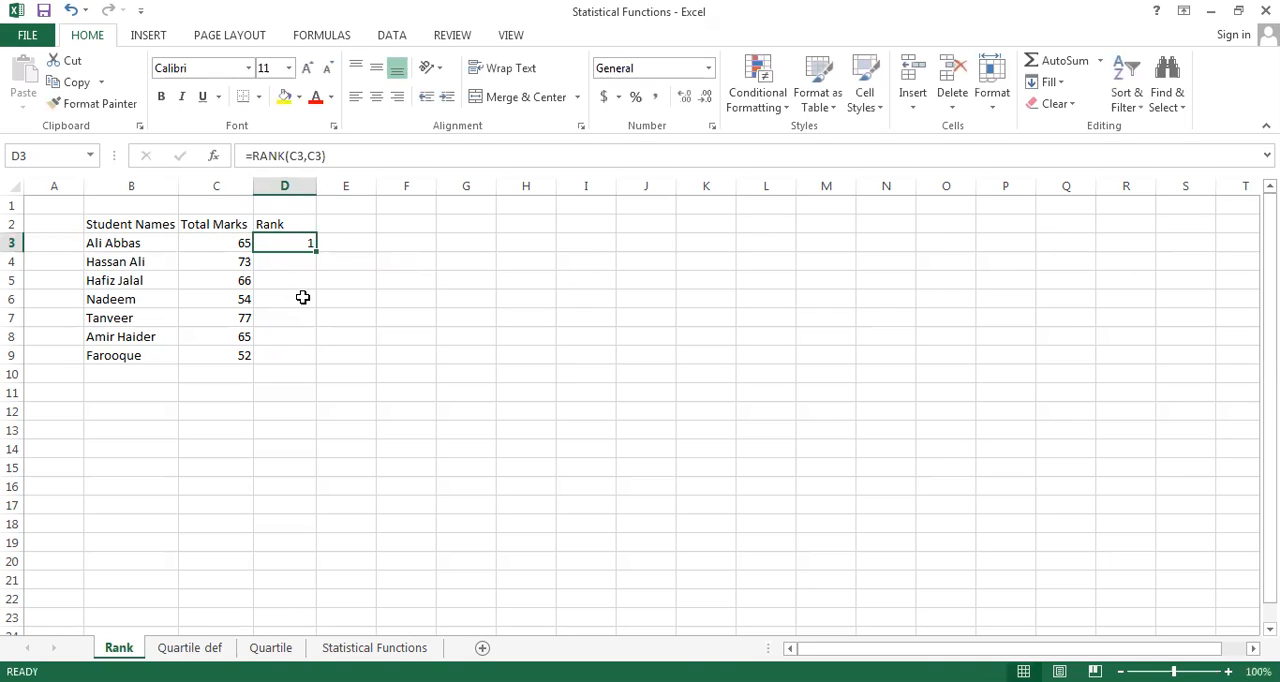
key("Delete")
Enter =RANK(C3,$C$3:$C$9) in D3 to rank the first student's total marks against the fixed marks range
type("=")
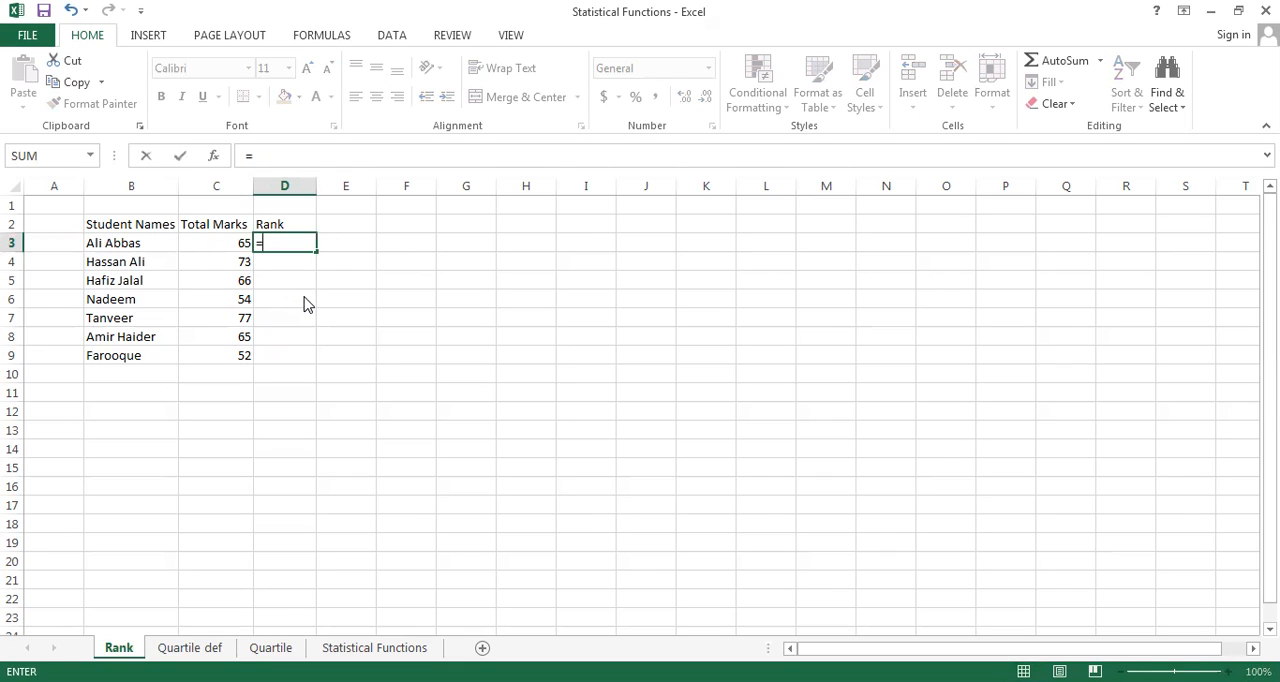
type("RANK")
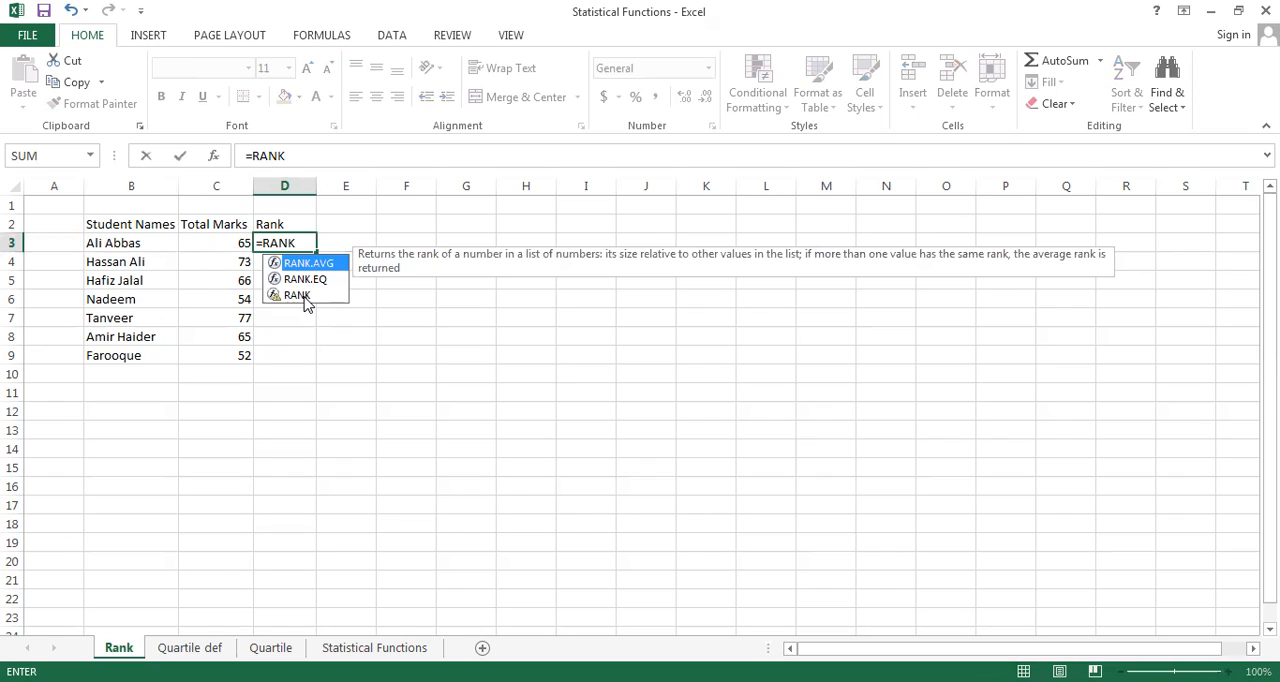
double_click(304, 297)
type("C3,")
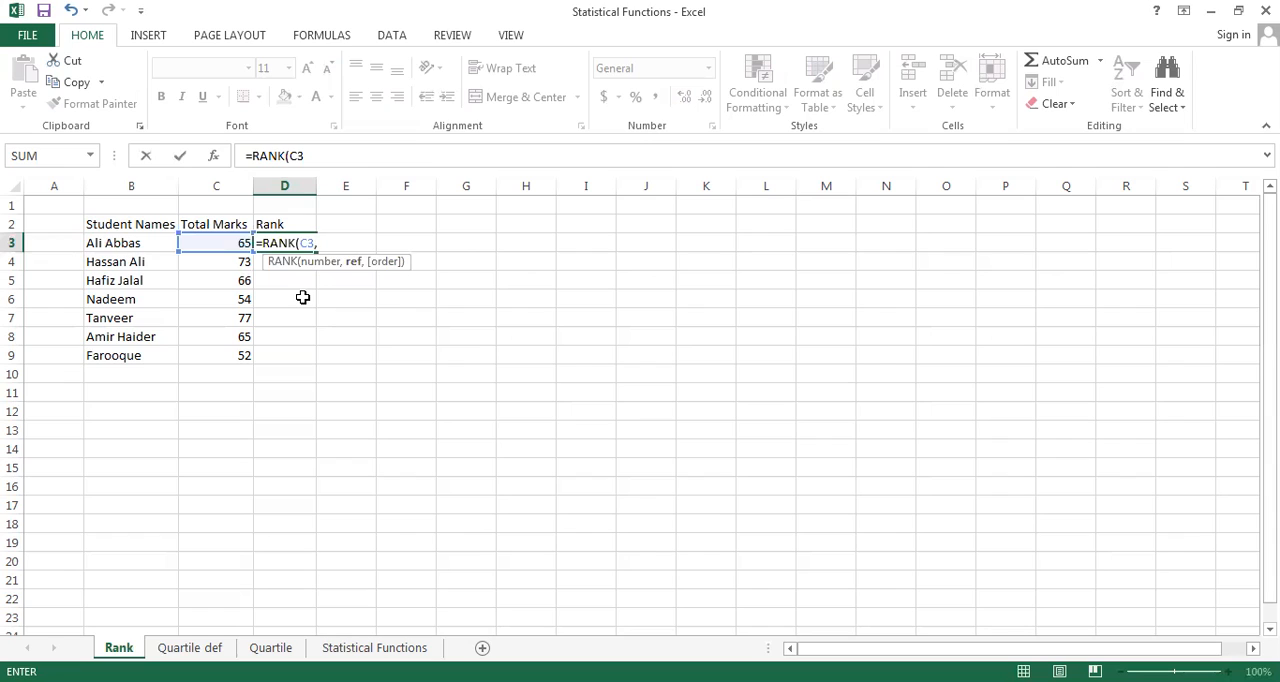
type("C3")
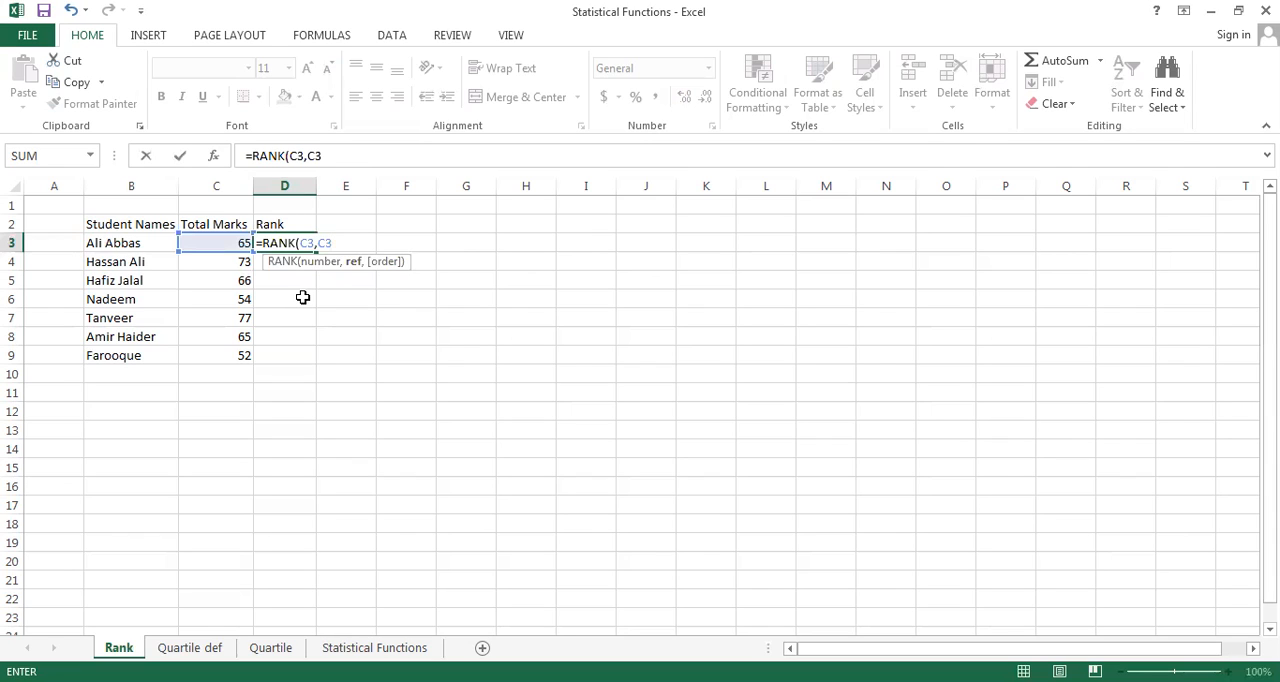
key("F4")
type(":")
type("C")
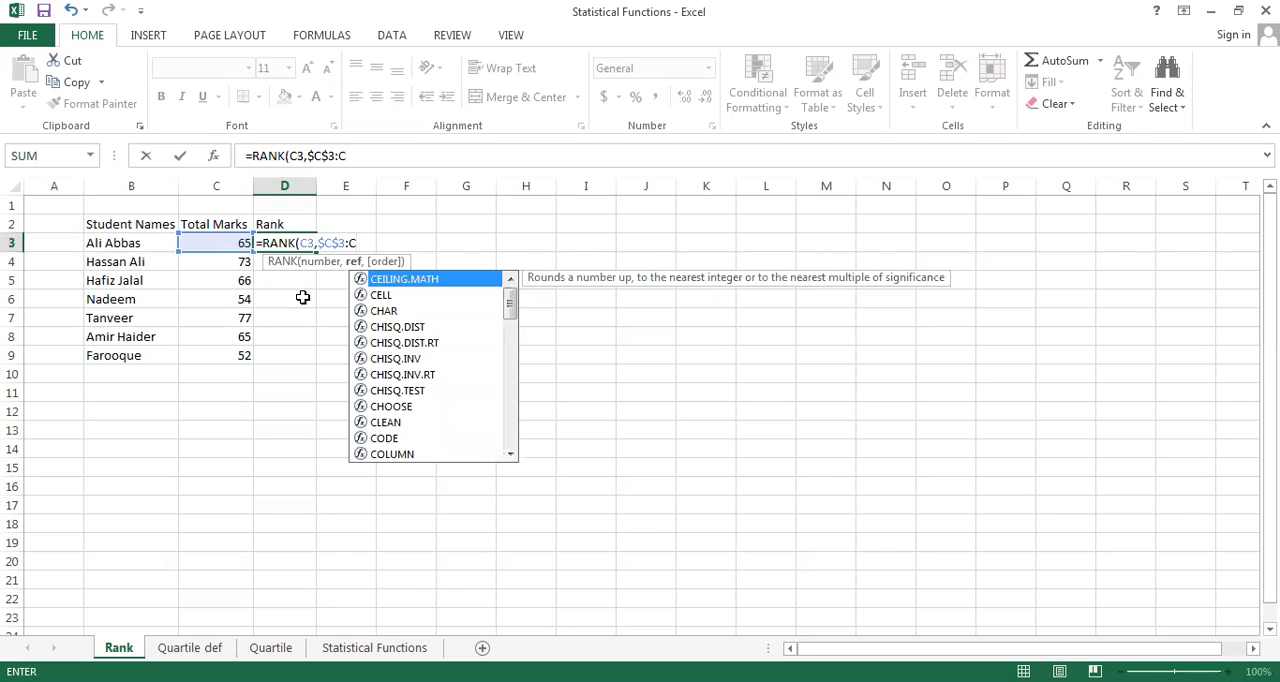
type("9")
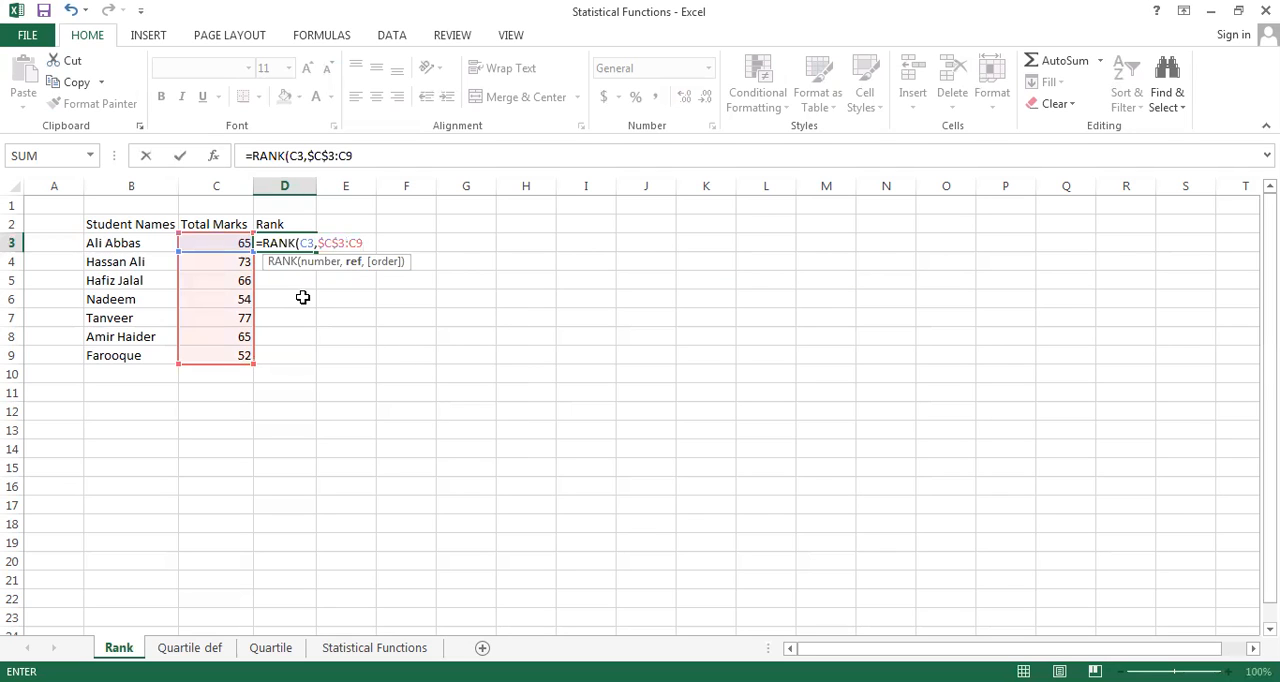
key("F4")
type(")")
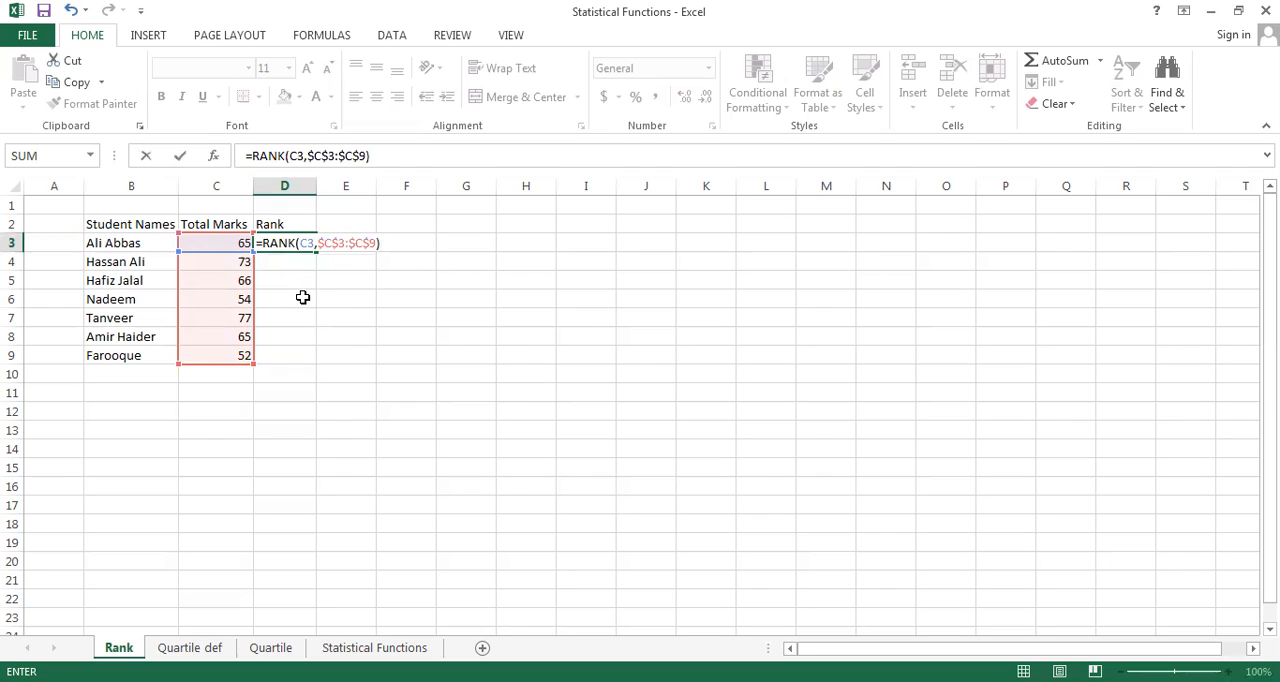
key("Return")
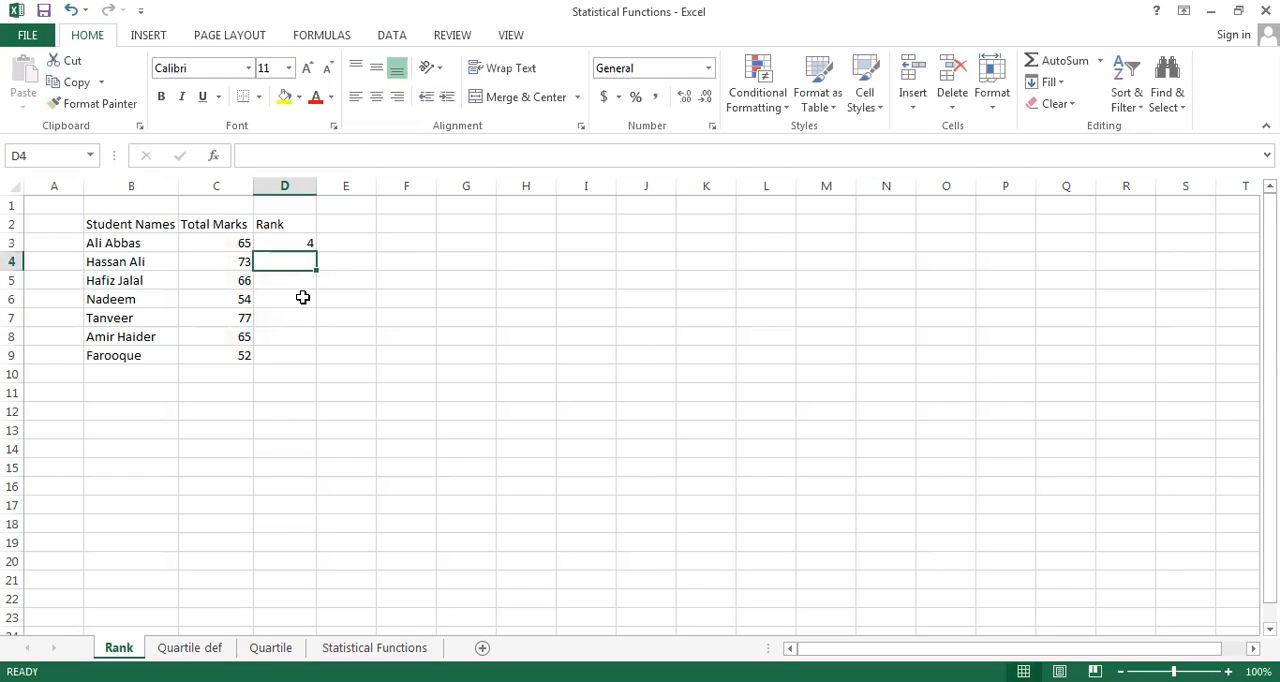
Copy the rank formula from D3 to D4:D9 to rank the remaining students, and clear the copy selection
key("Up")
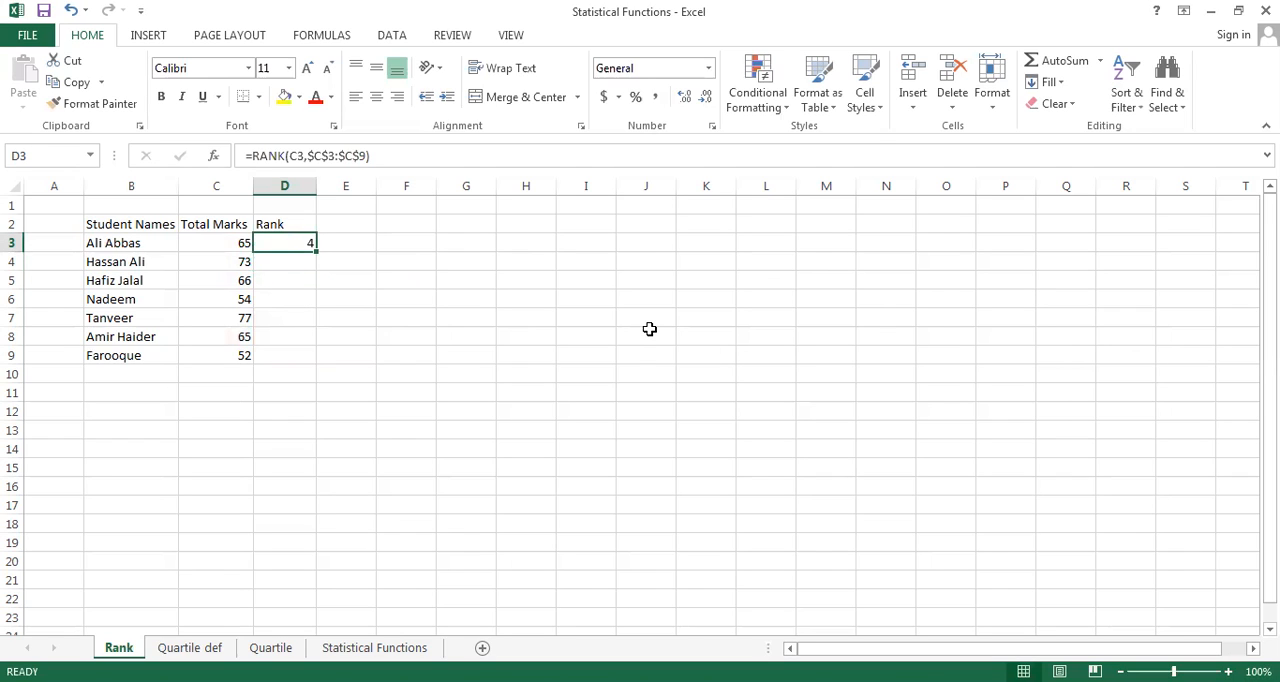
key("ctrl+c")
key("Down")
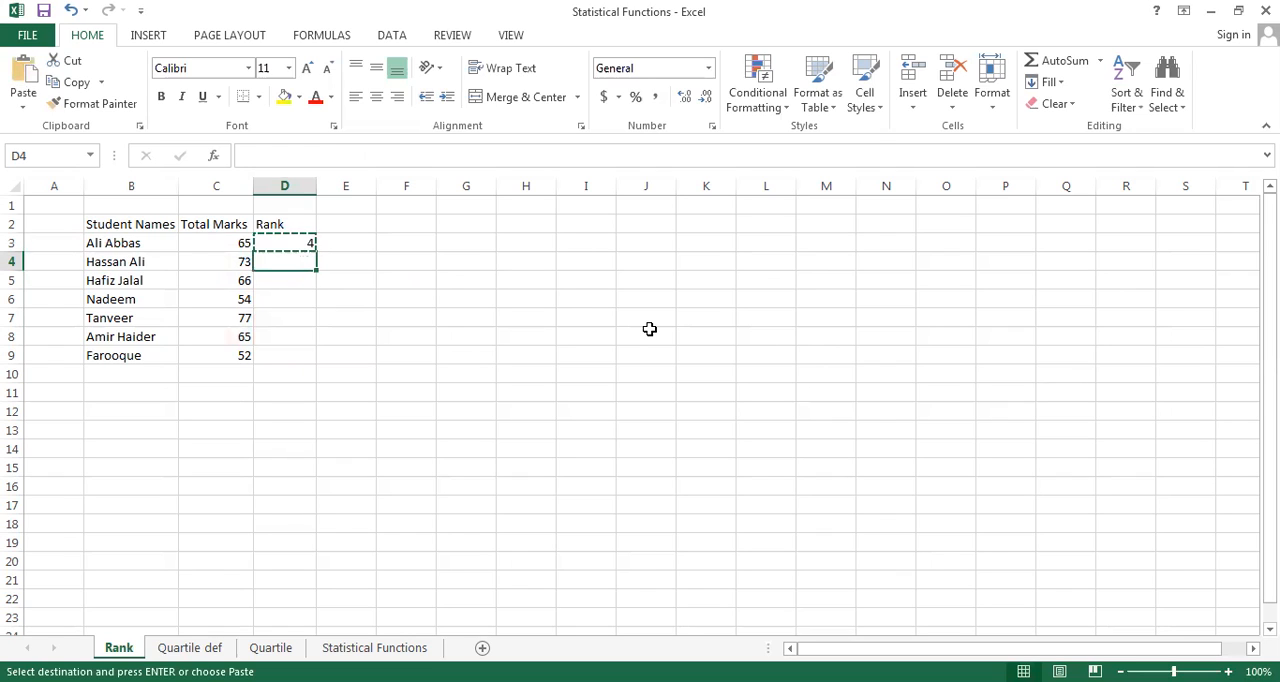
key("shift+Down")
key("shift+Down")
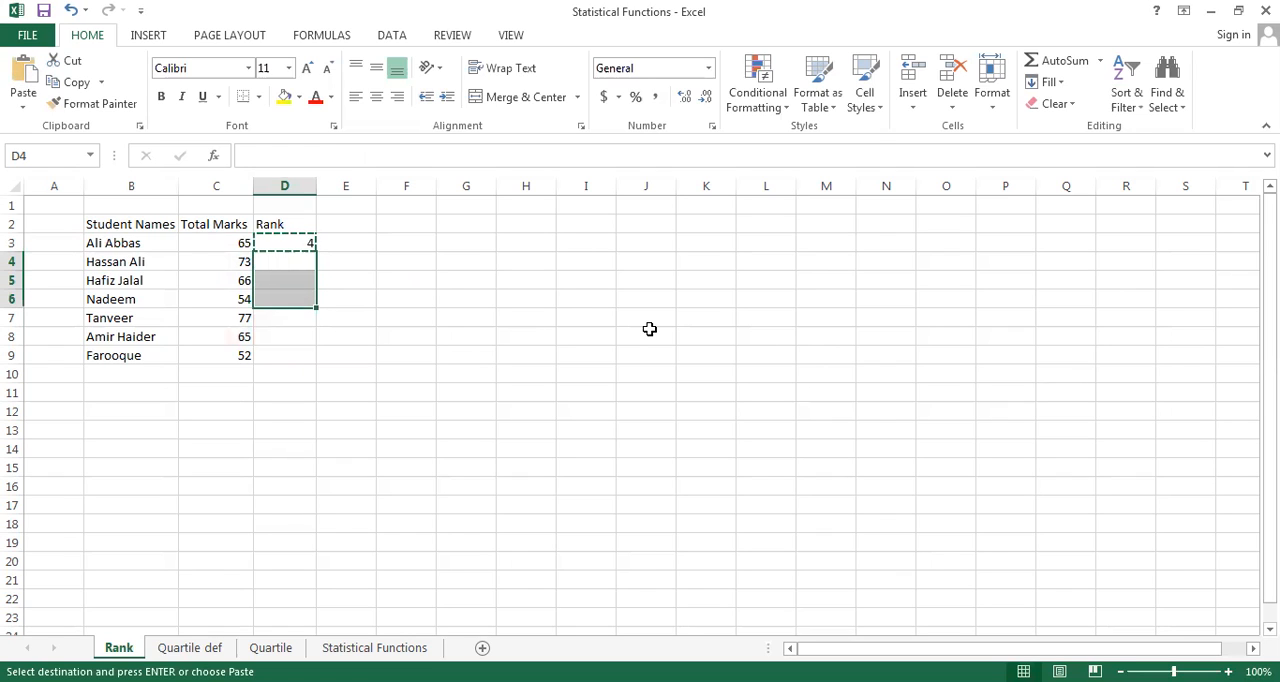
key("shift+Down")
key("shift+Down")
key("shift+Down")
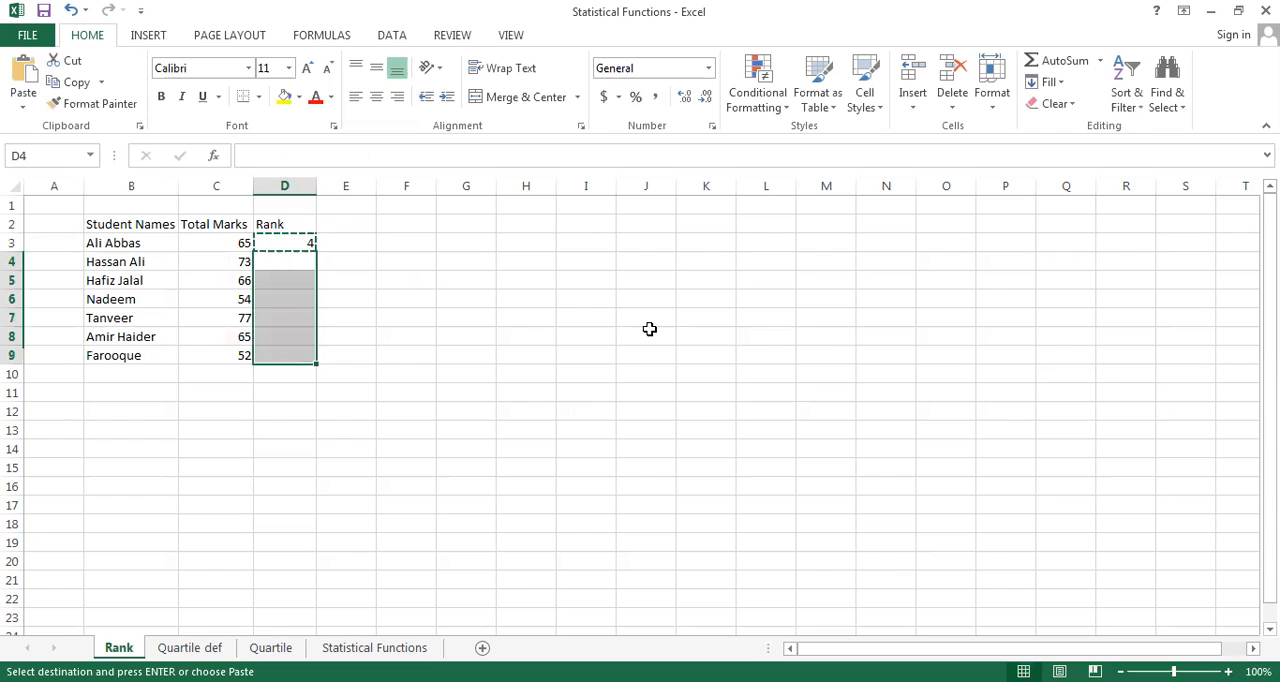
key("ctrl+v")
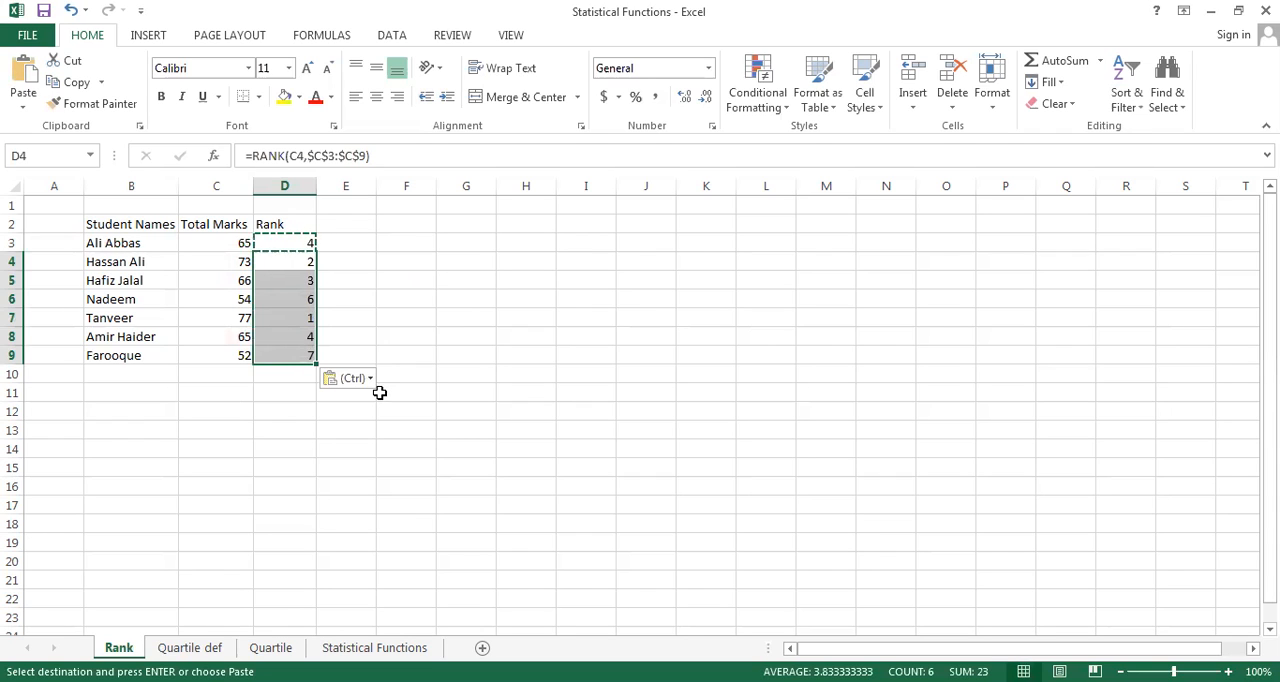
key("Escape")
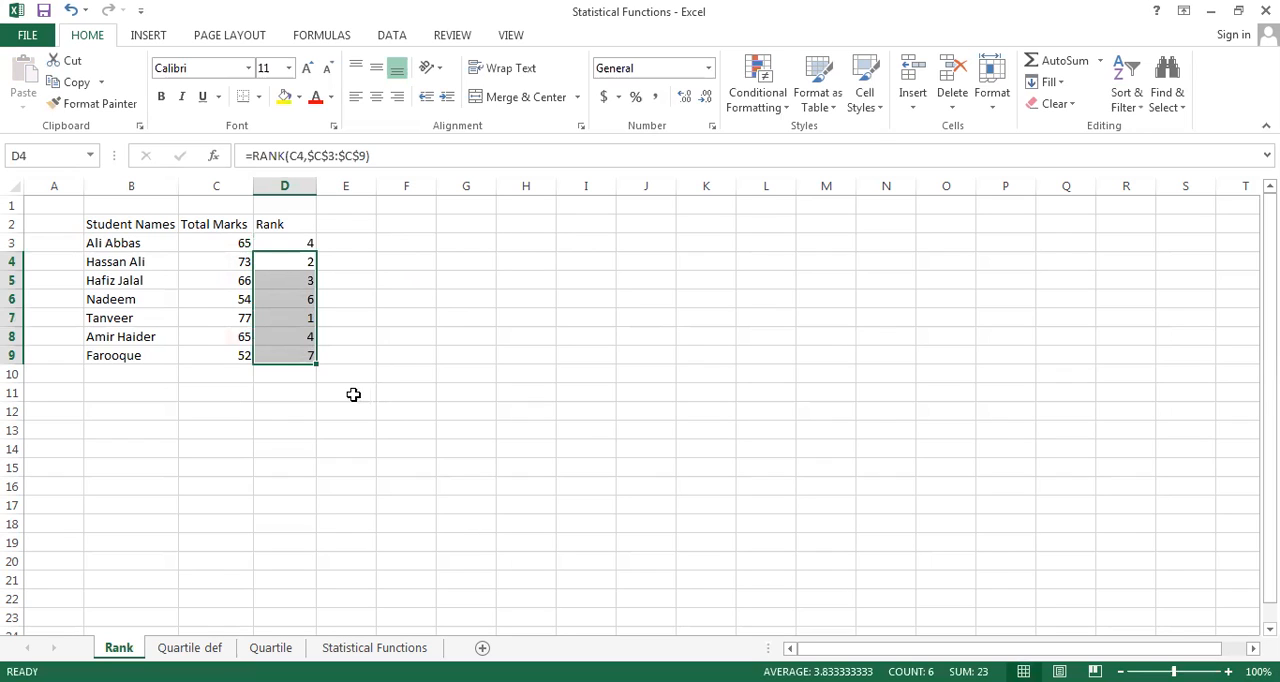
left_click(352, 394)
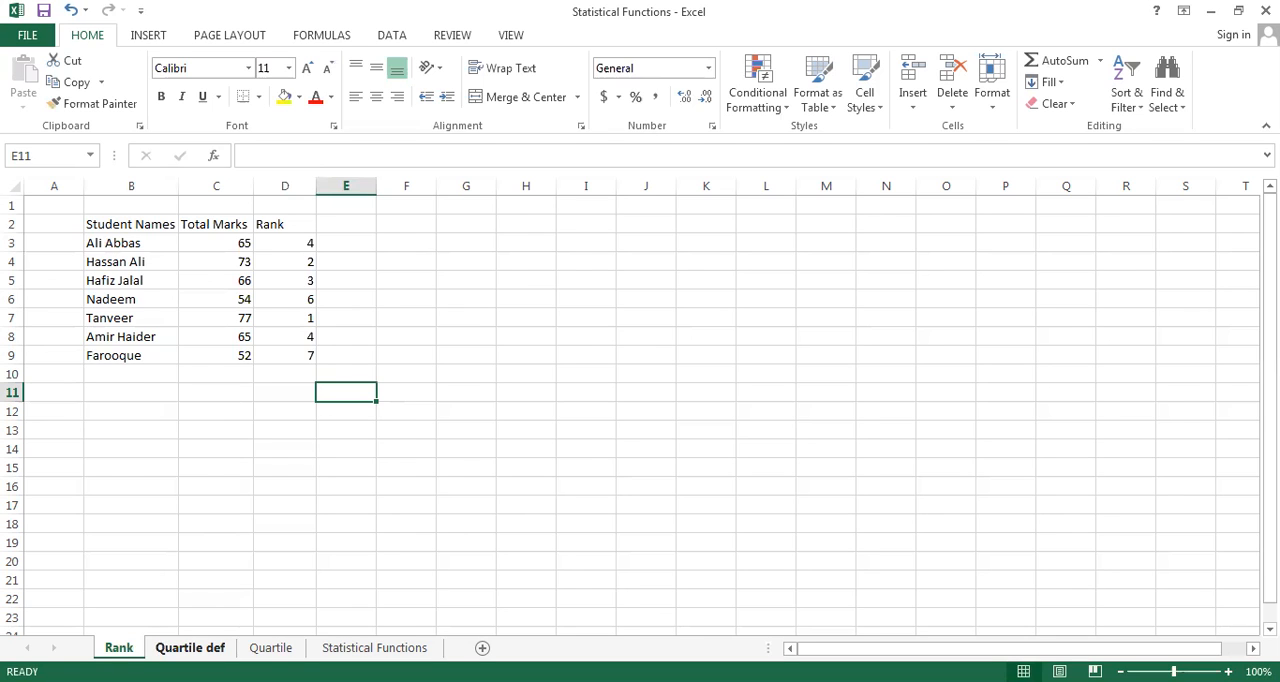
Read the QUARTILE function explanation on the Quartile def sheet, and open the Quartile sheet with the call numbers
left_click(190, 647)
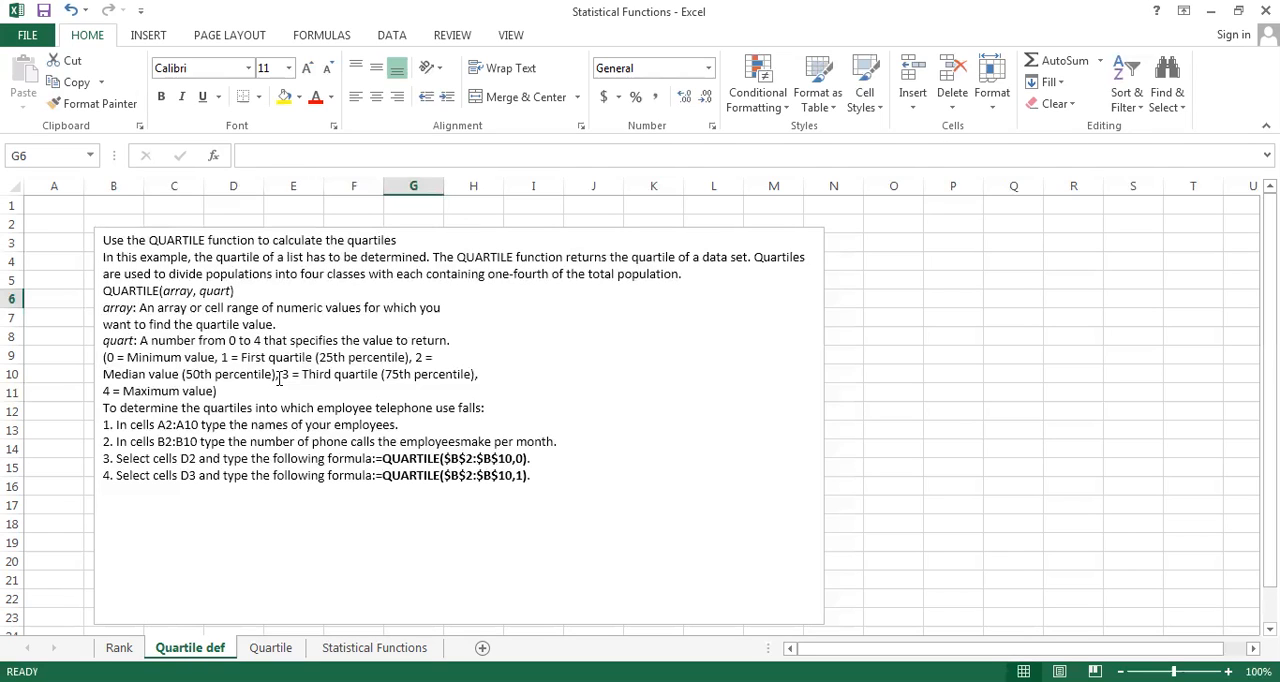
left_click(268, 648)
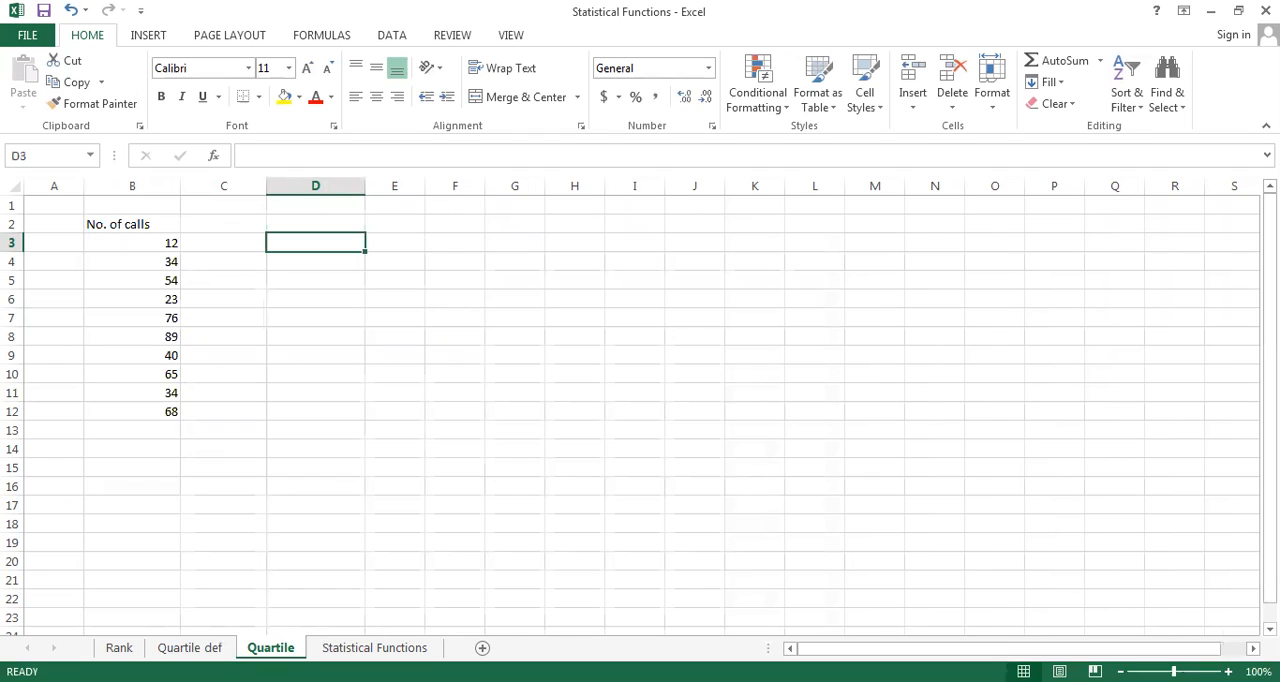
Label cell C3, beside the first call number, as MIN
left_click(224, 243)
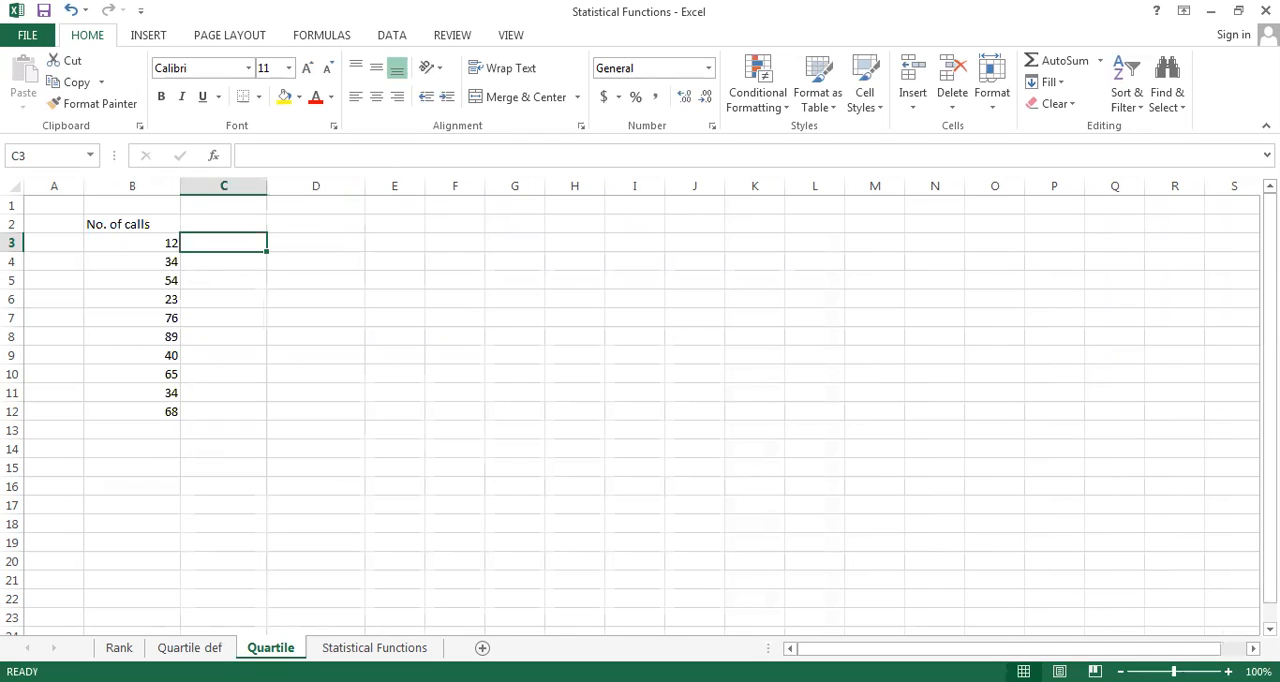
type("F")
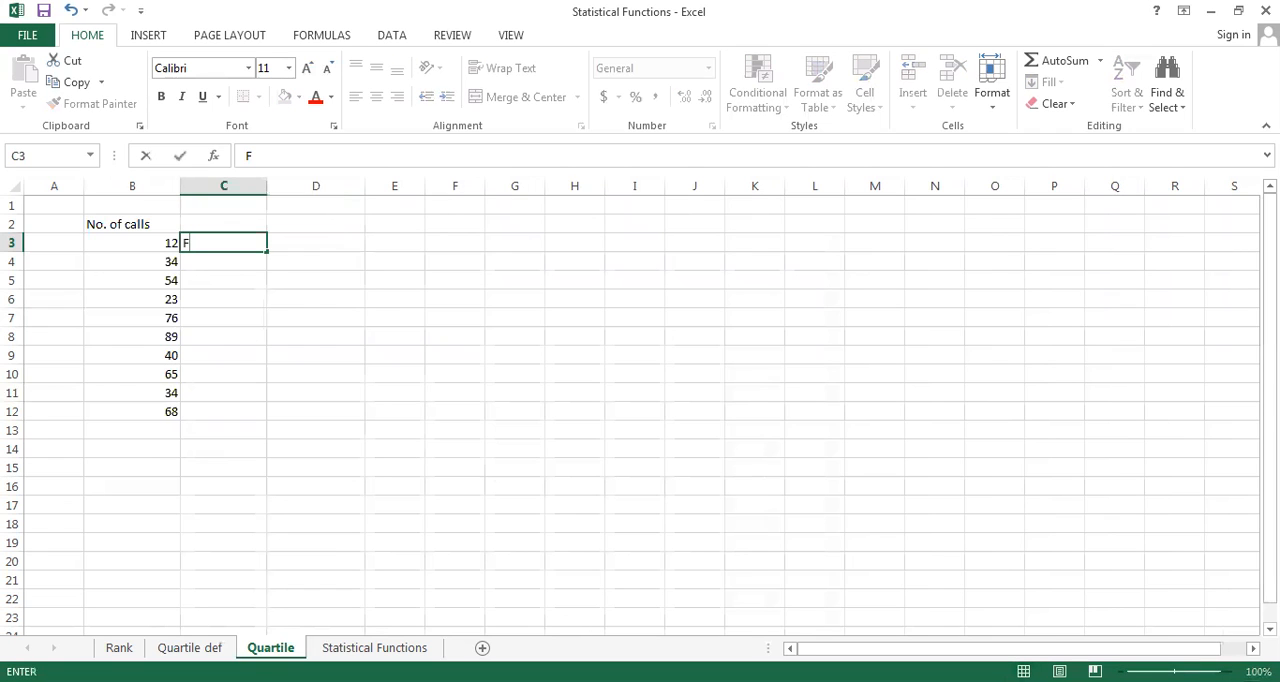
type("IRST QRT")
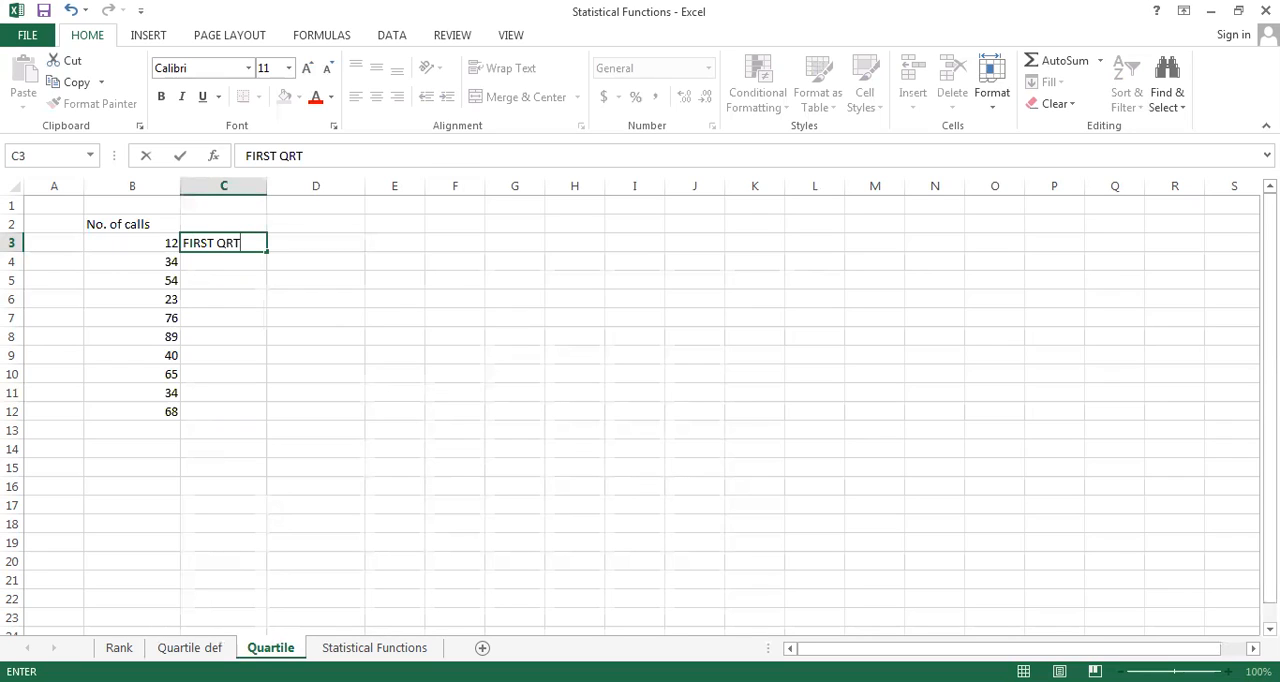
key("BackSpace")
key("BackSpace")
key("BackSpace")
key("BackSpace")
key("BackSpace")
key("BackSpace")
key("BackSpace")
key("BackSpace")
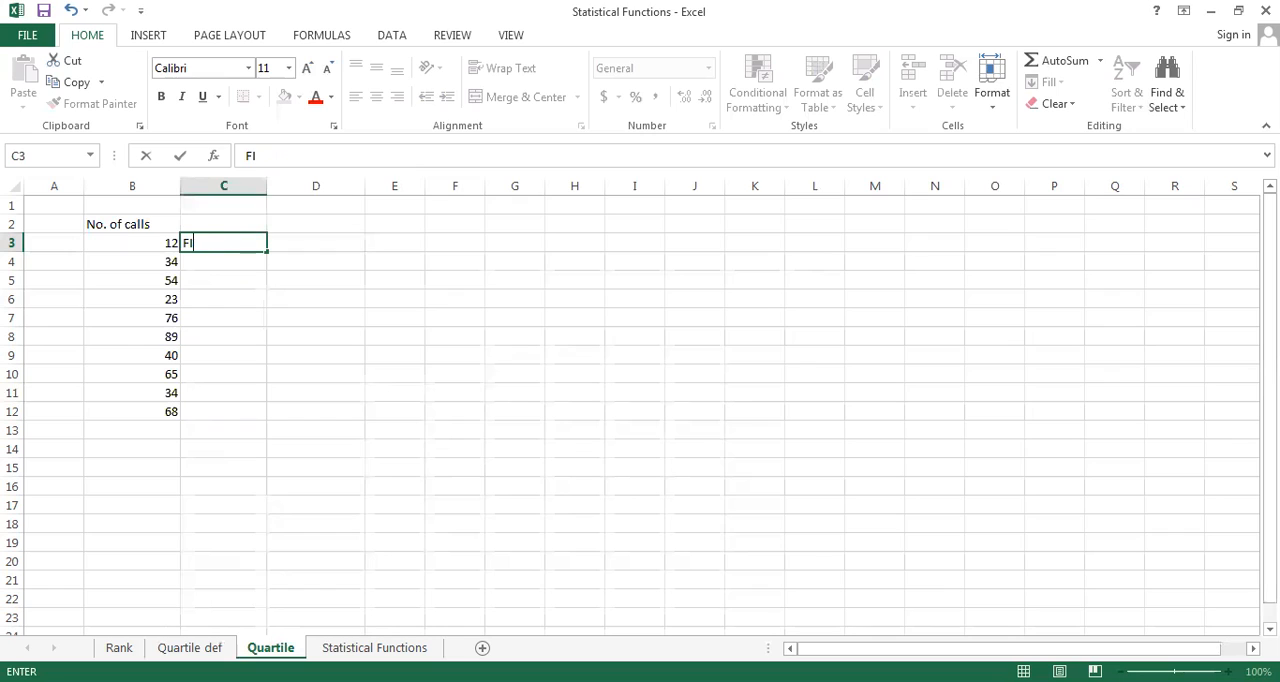
key("BackSpace")
type("MIN")
key("Tab")
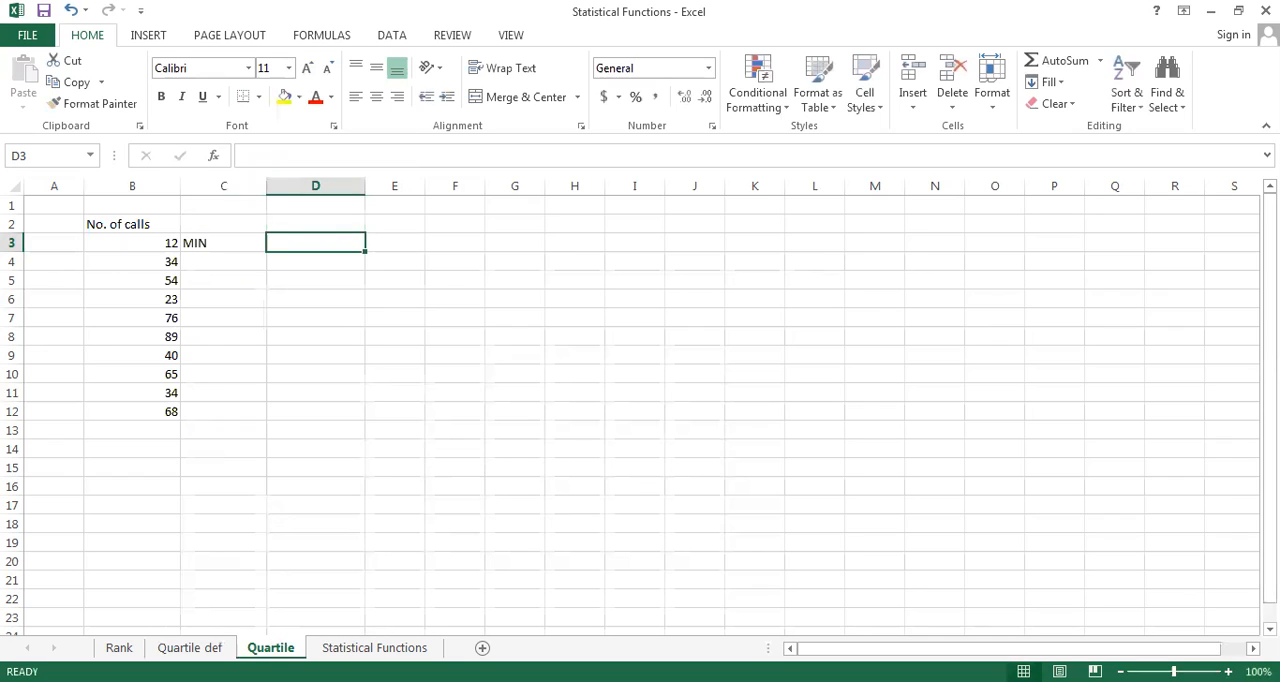
type("=")
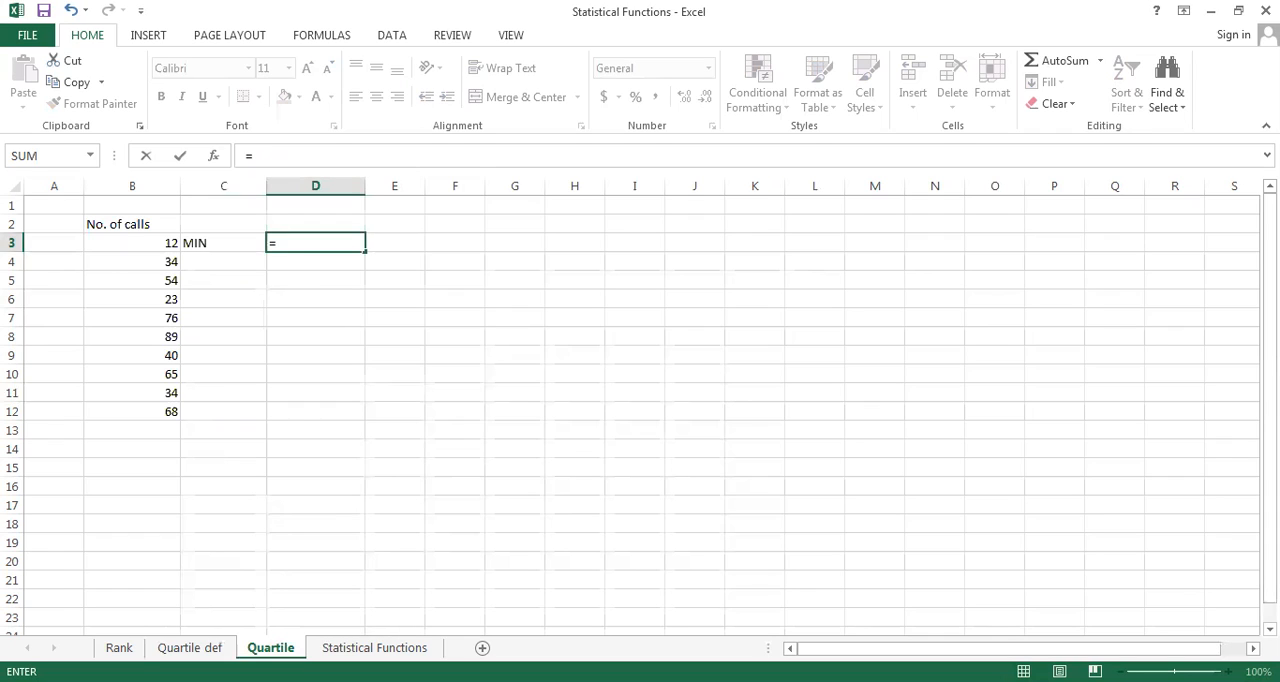
type("Q")
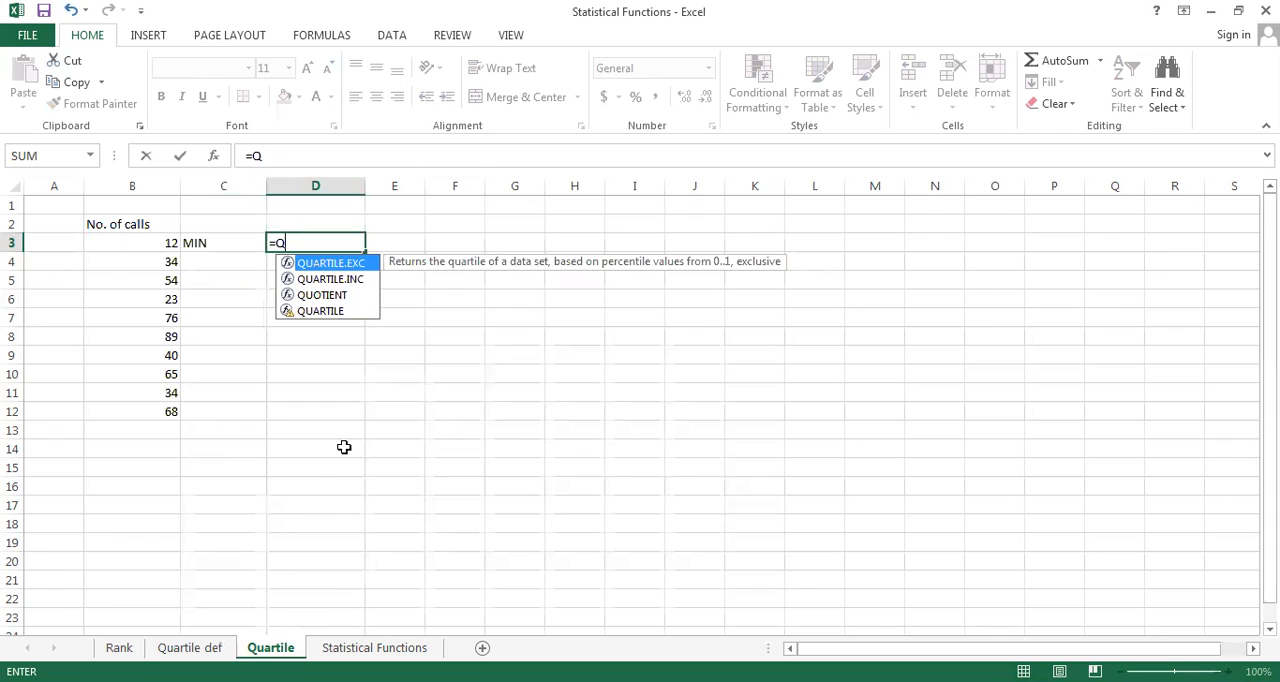
left_click(329, 311)
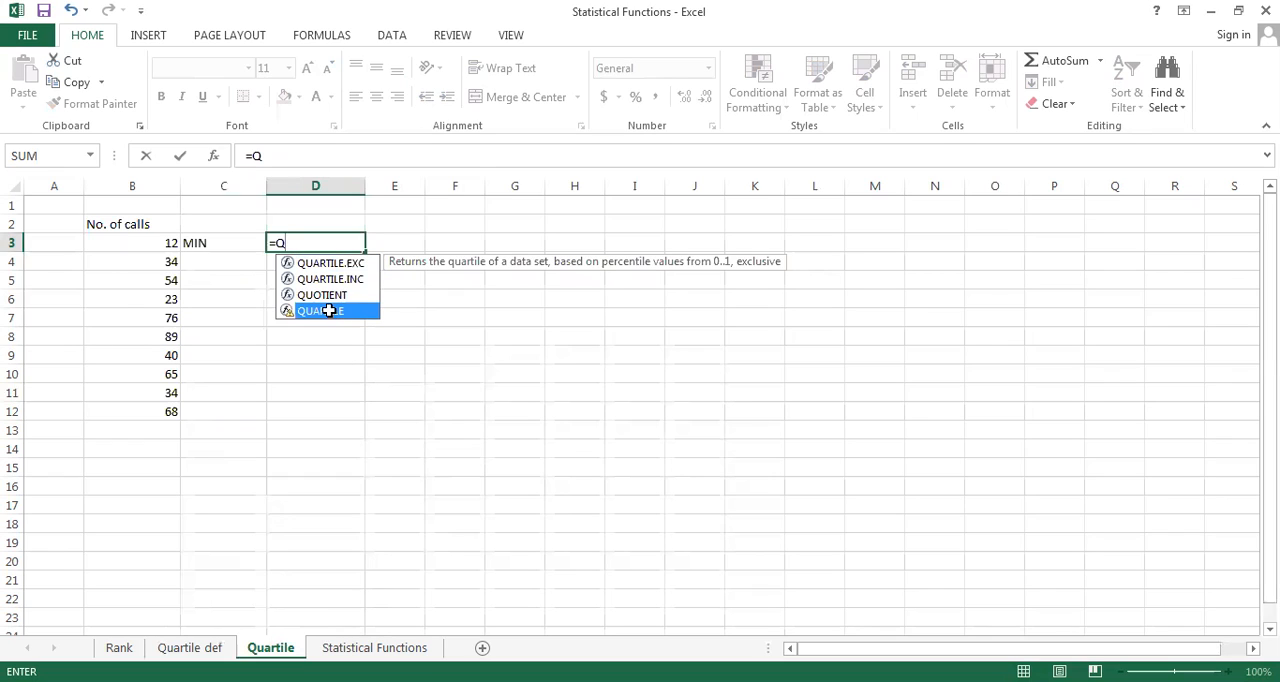
double_click(329, 311)
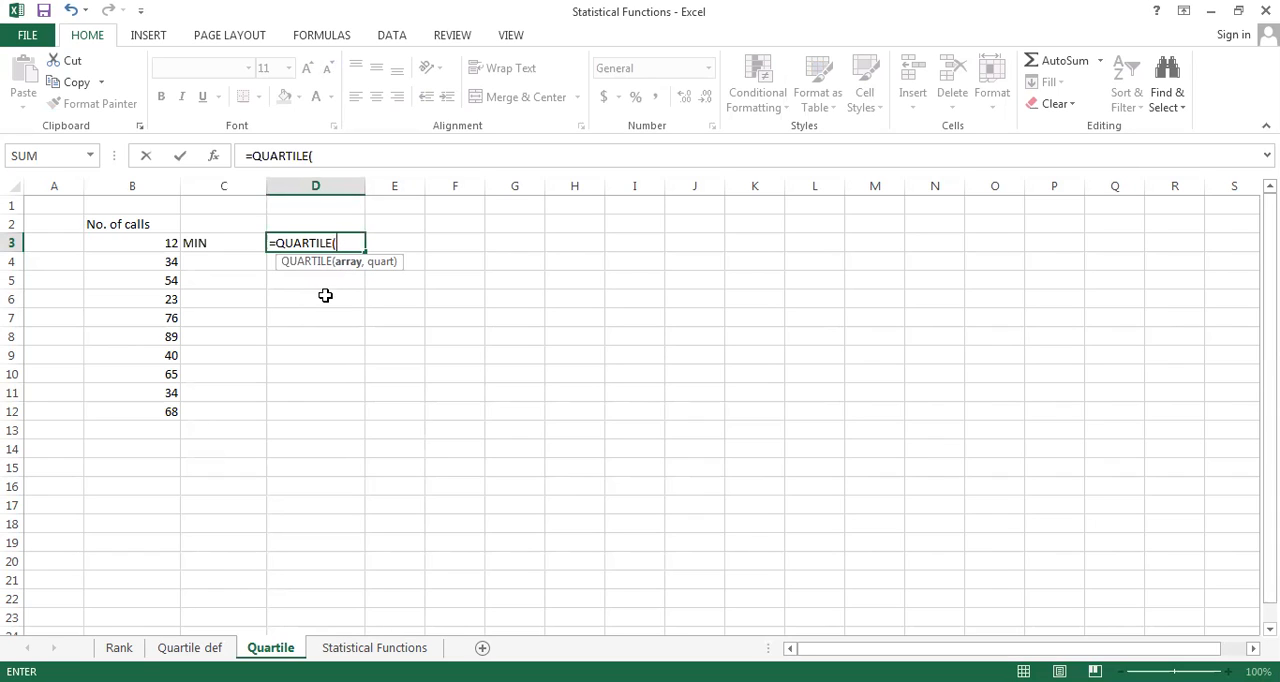
left_click(144, 246)
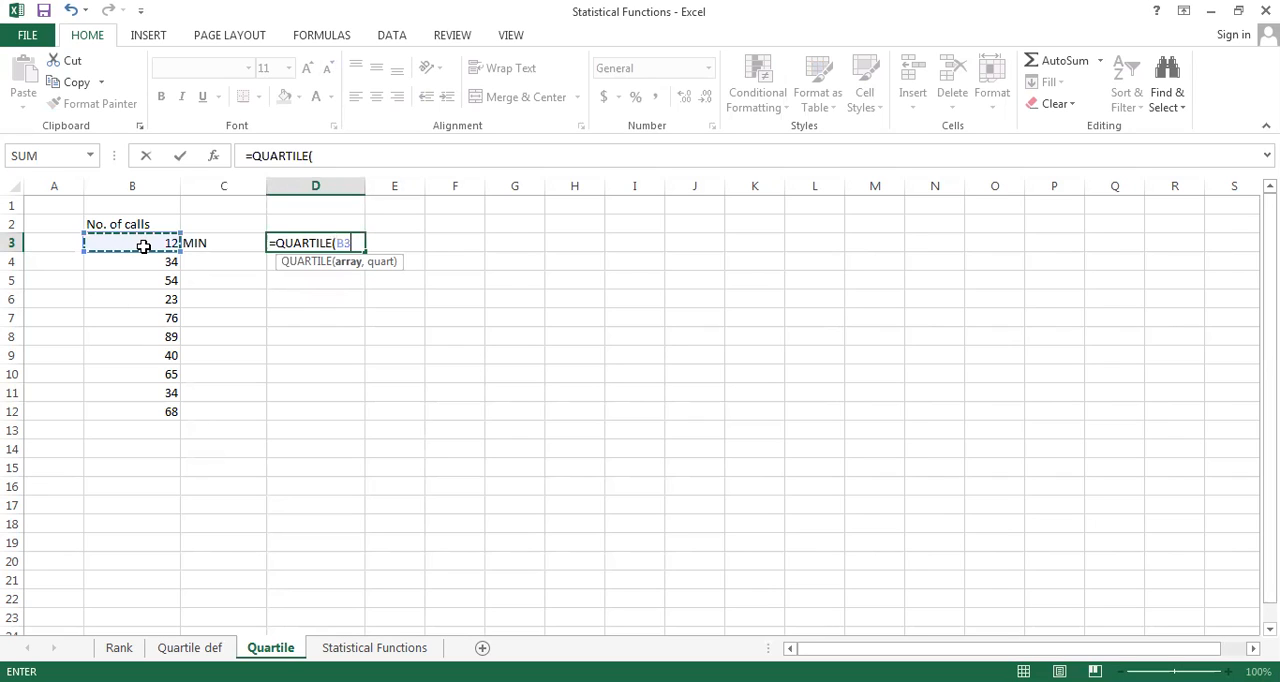
key("shift+Down")
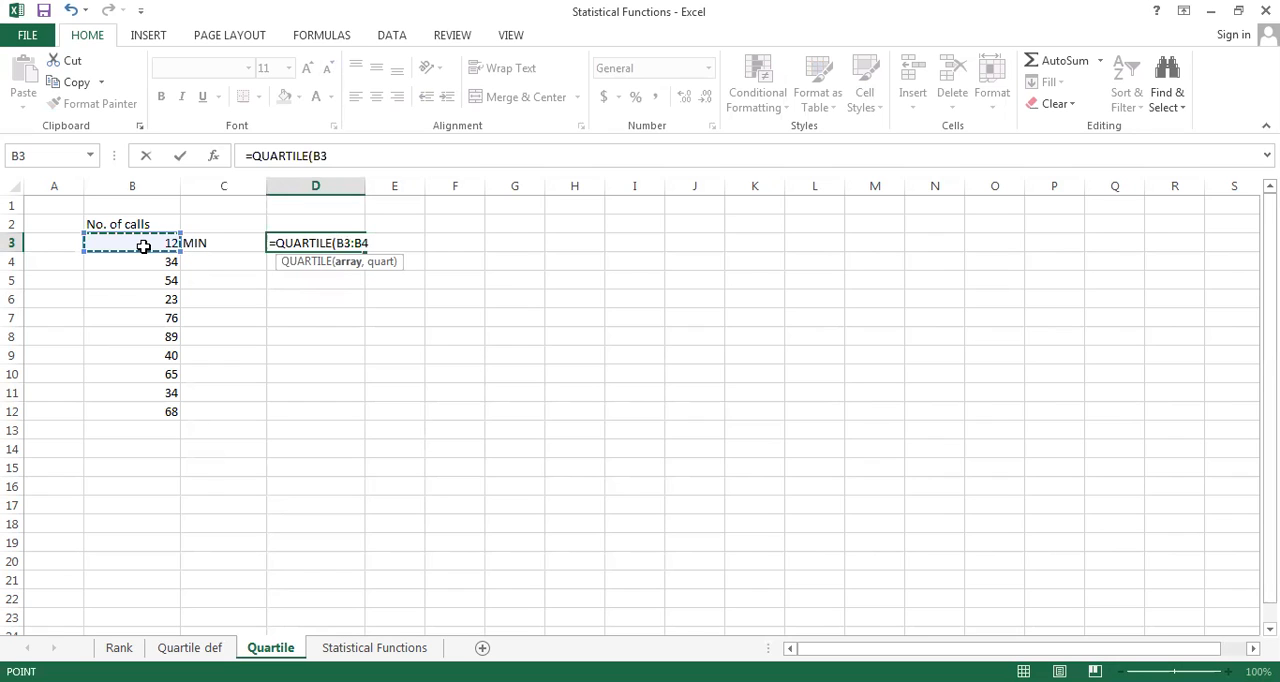
key("ctrl+shift+Down")
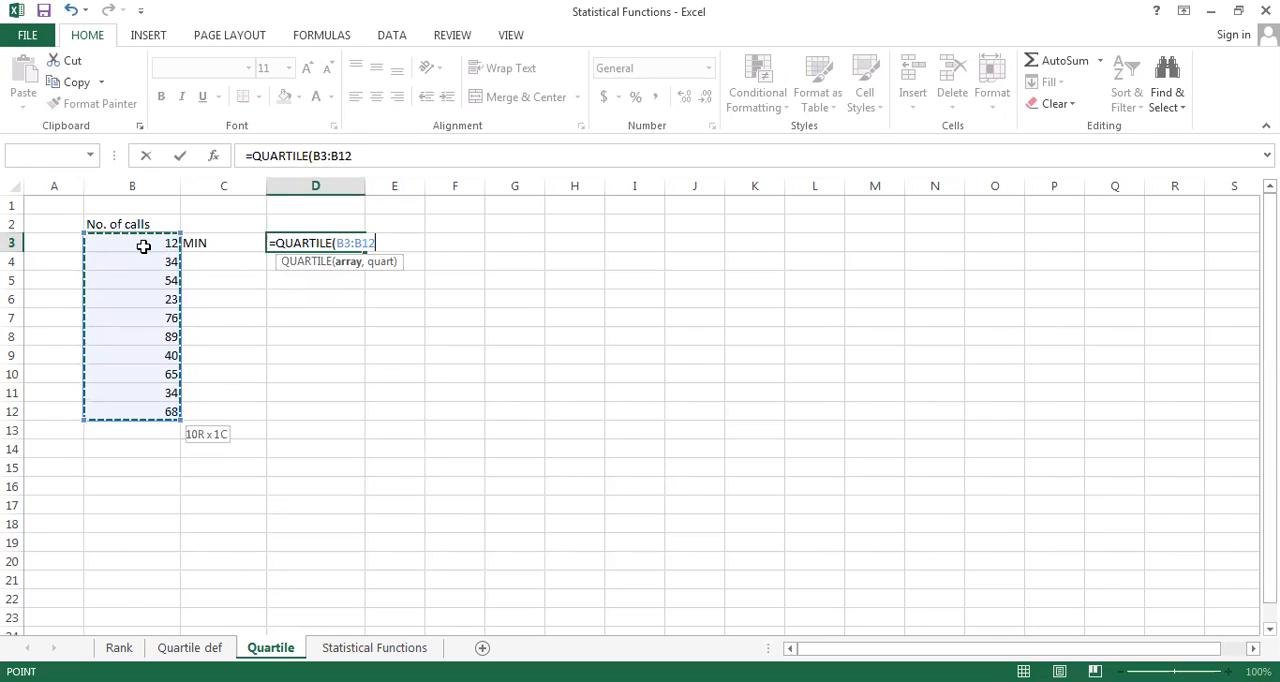
key("Left")
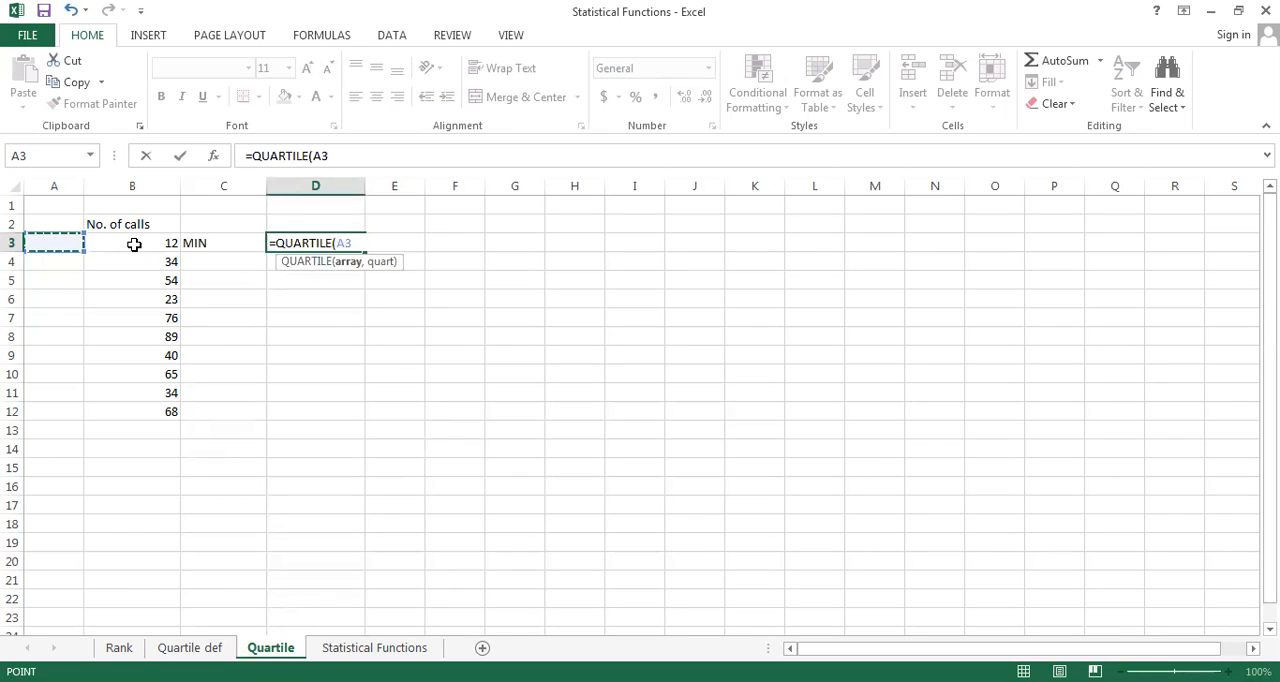
key("Escape")
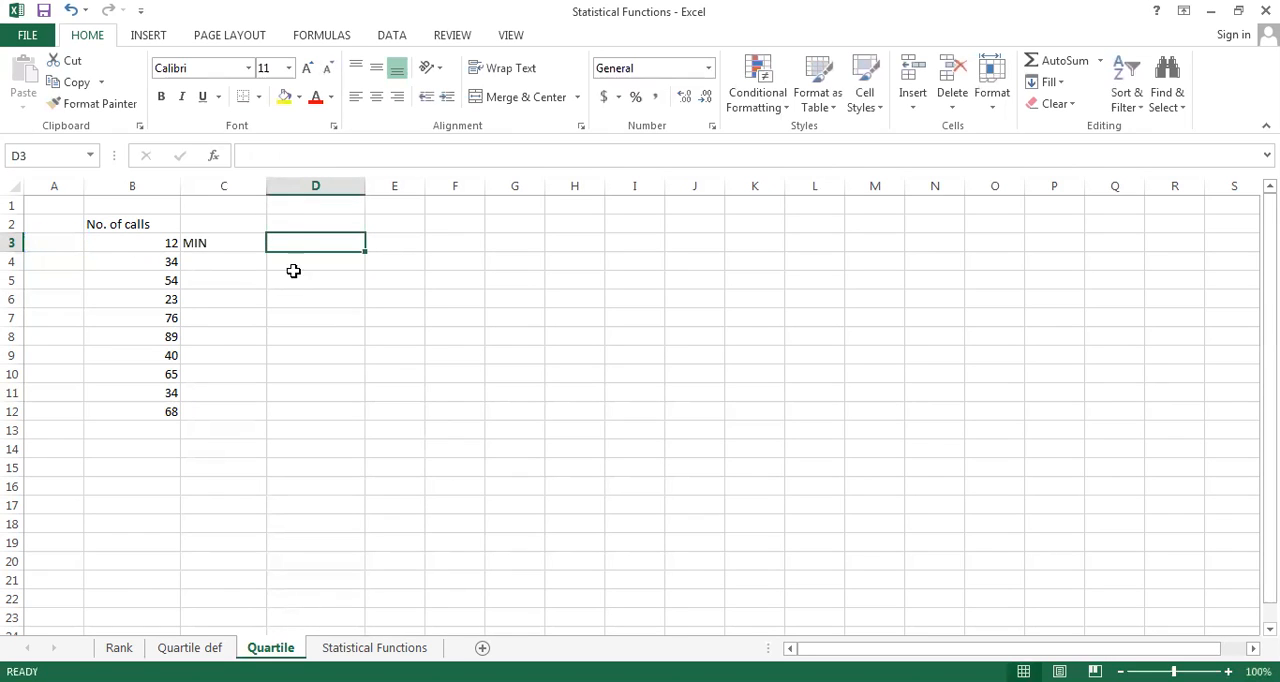
Enter =QUARTILE($B$3:$B$12,0) in D3 to calculate the minimum of the call numbers with a fixed range
type("=")
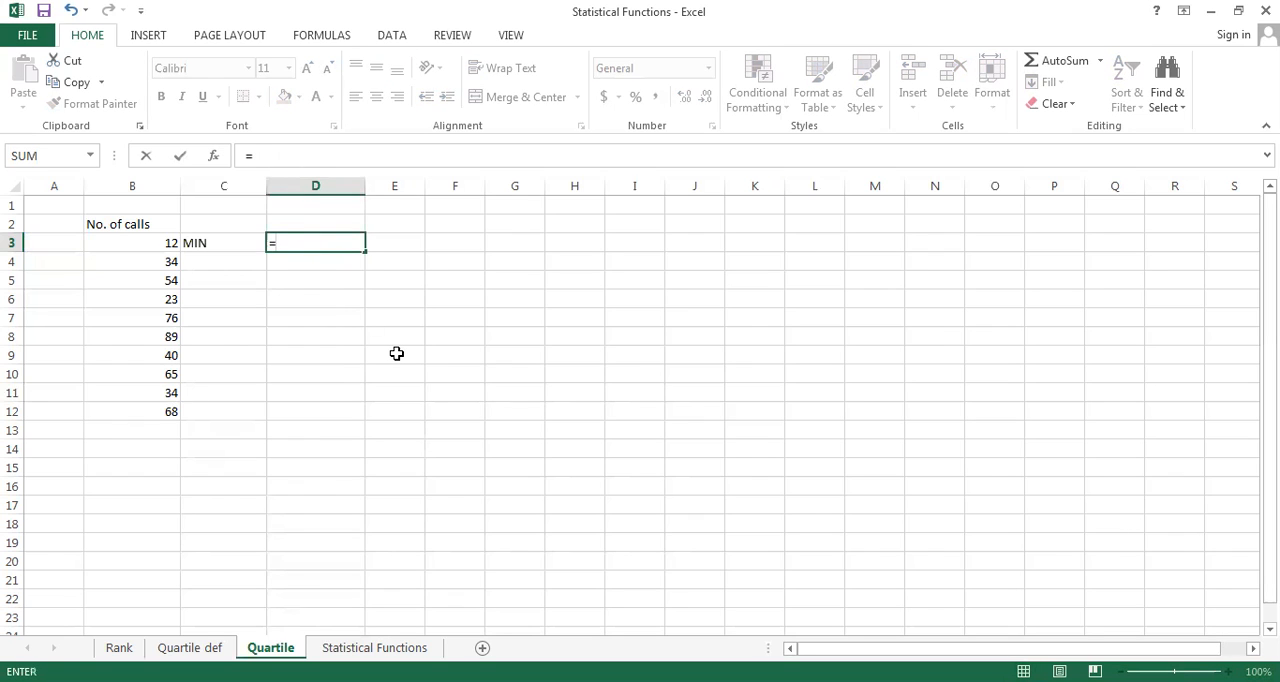
type("Q")
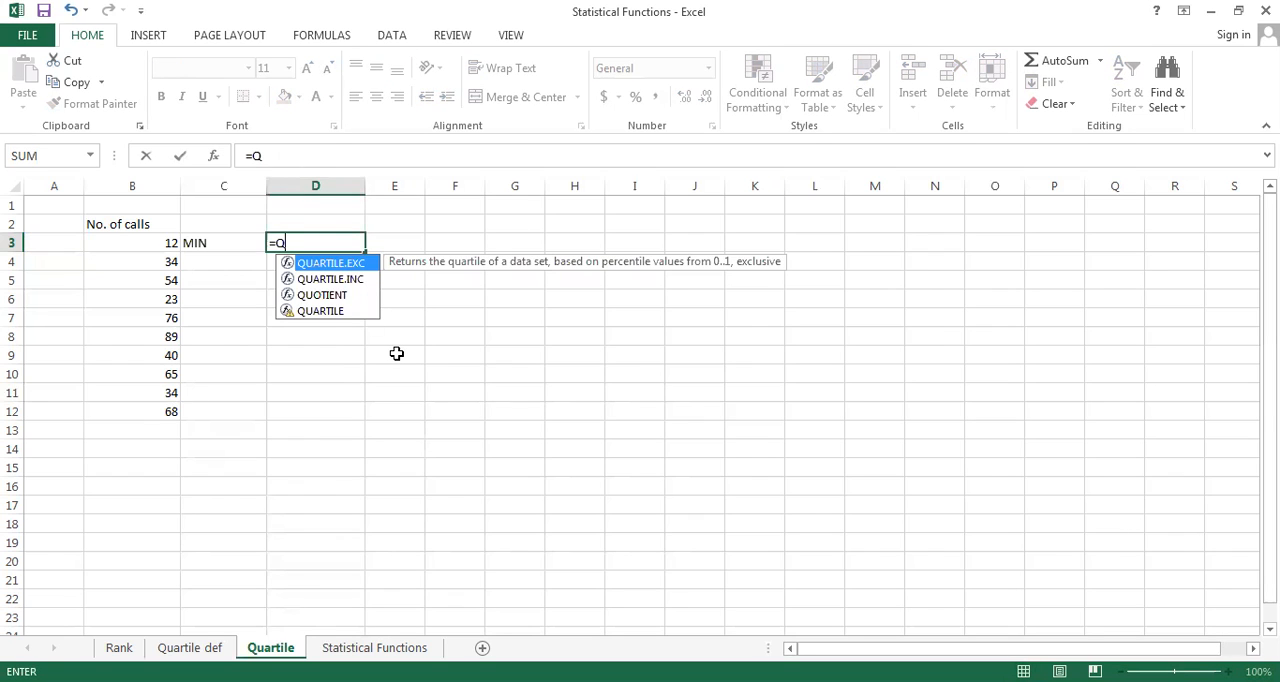
double_click(329, 310)
left_click(162, 245)
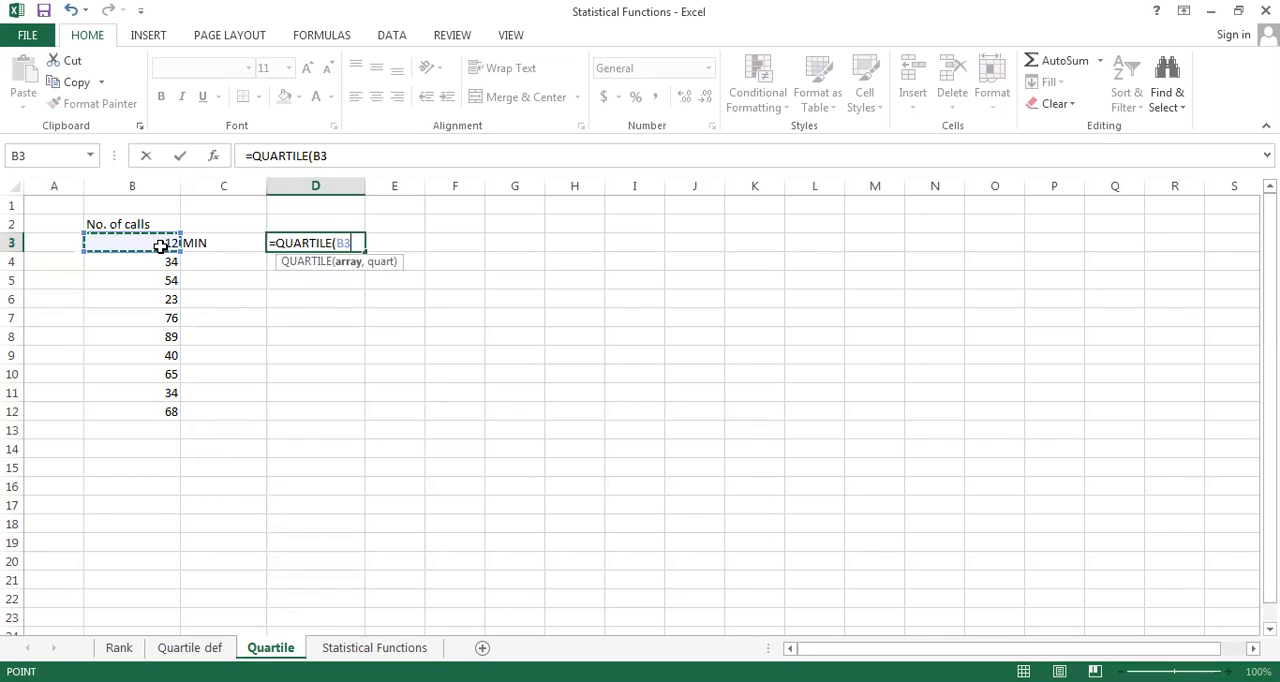
key("F4")
key("F8")
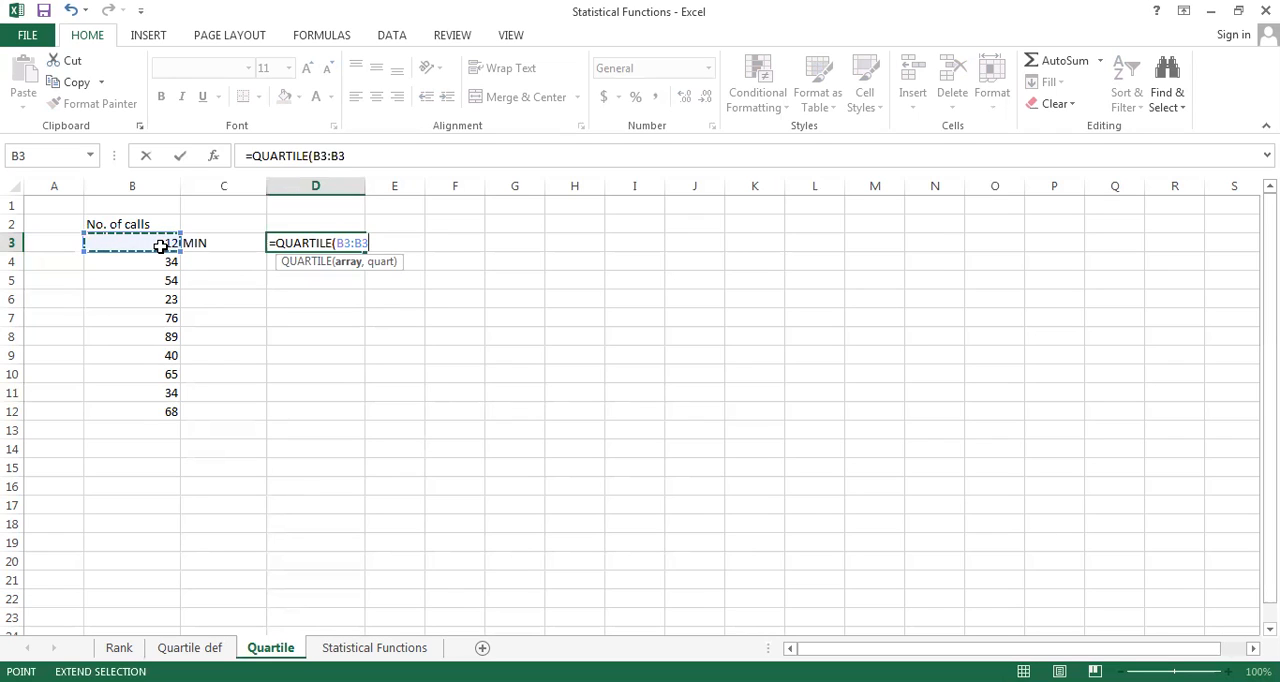
key("BackSpace")
key("BackSpace")
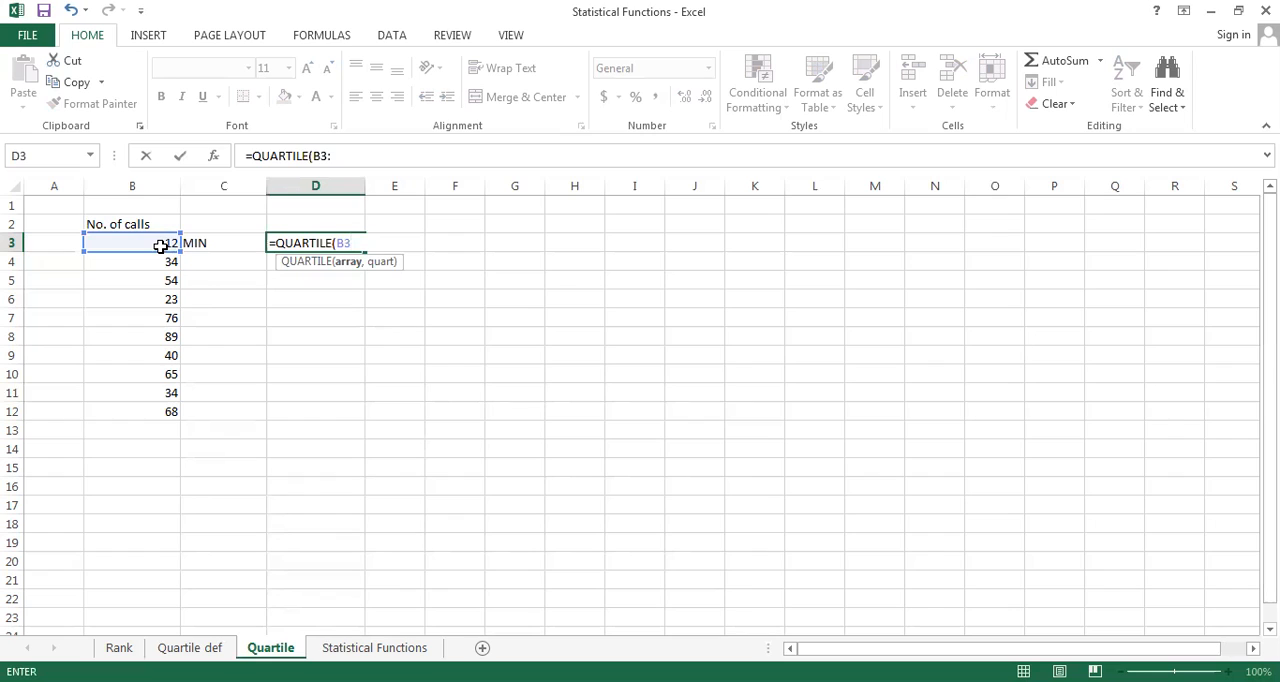
key("F4")
type(":")
type("B12")
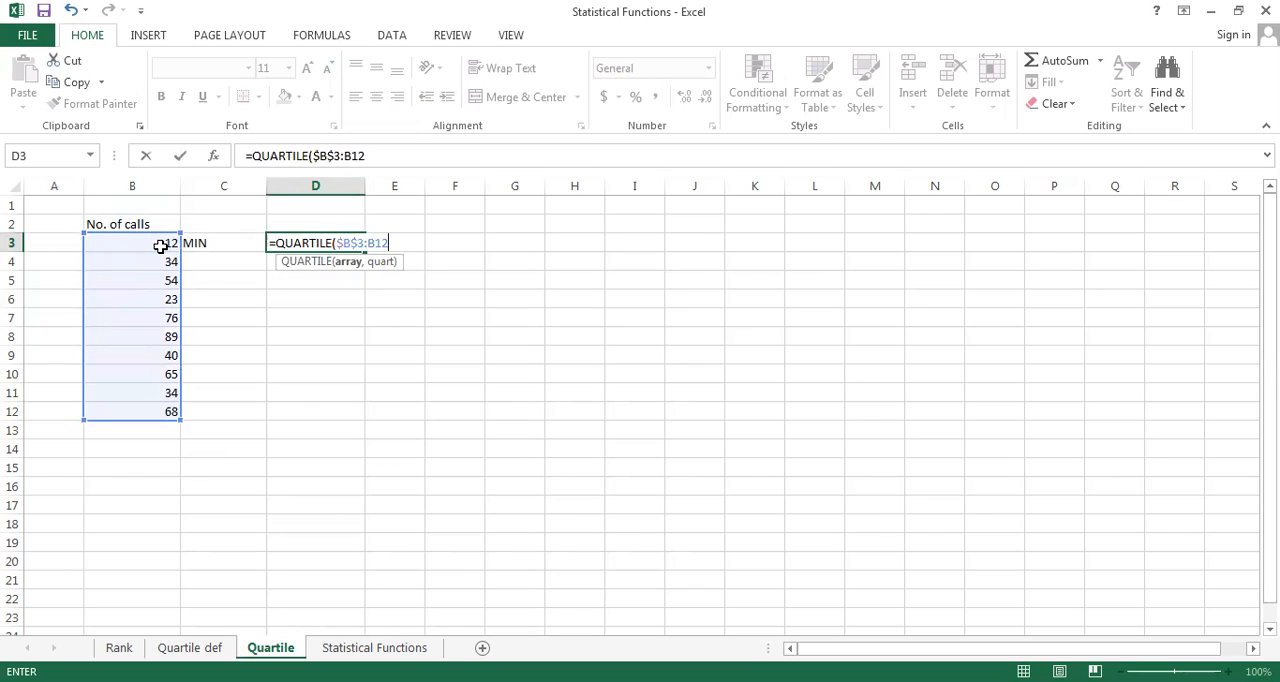
key("F4")
type(",0")
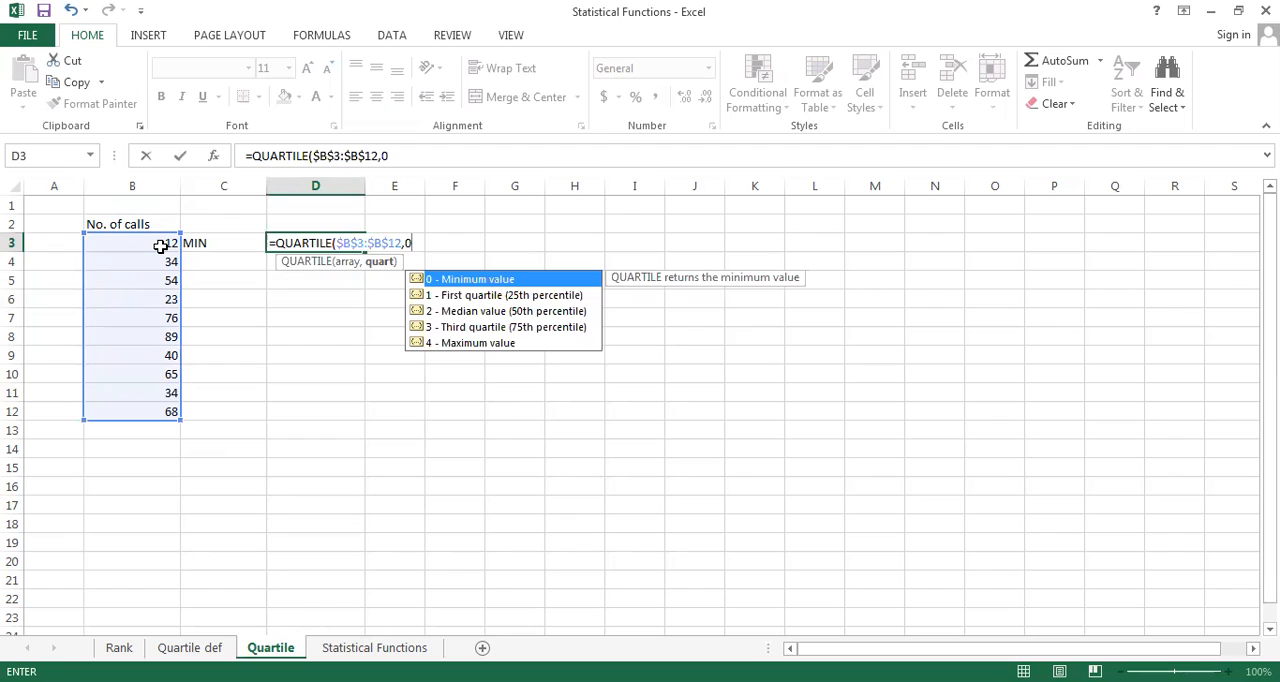
type(")")
key("Return")
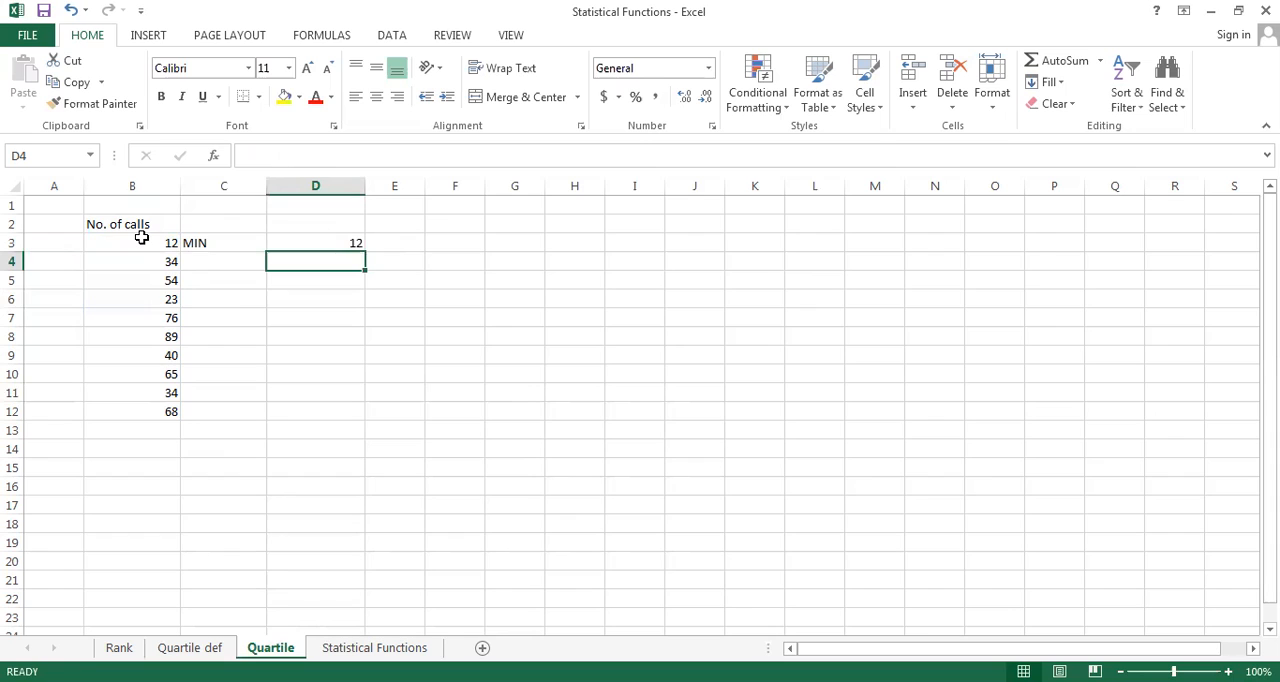
Copy the quartile formula from D3 to D4 and clear the copy selection
left_click(315, 244)
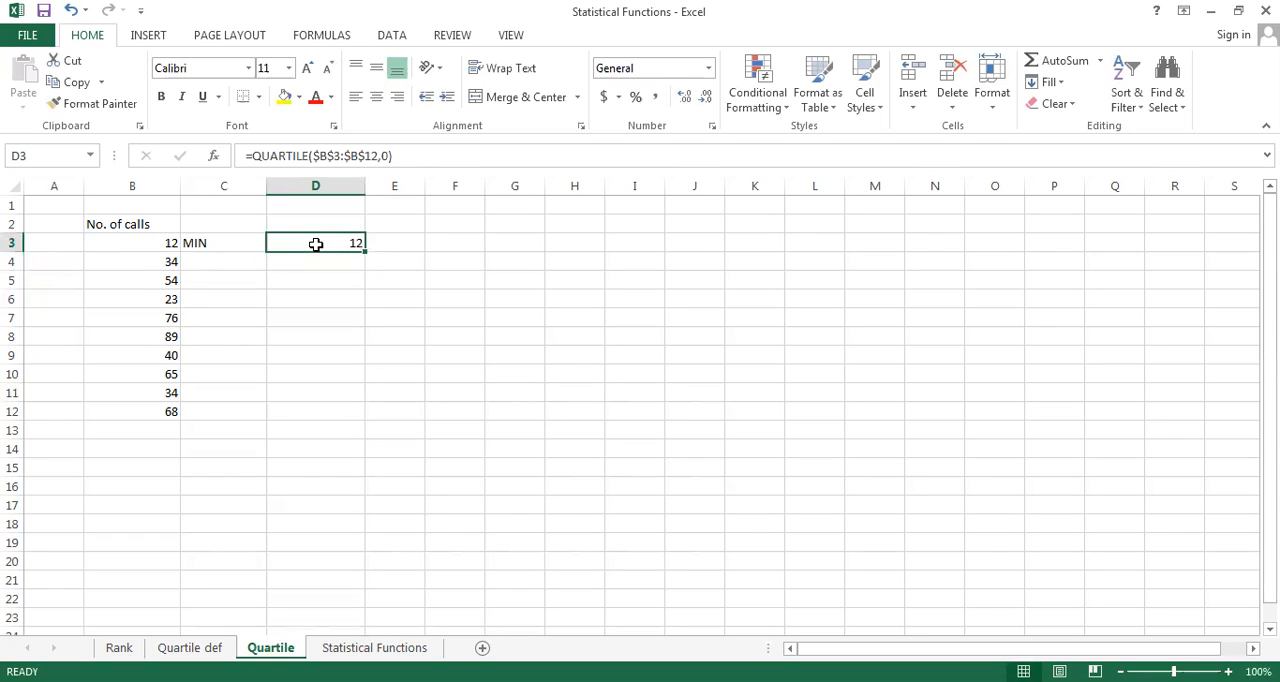
key("ctrl+c")
key("Down")
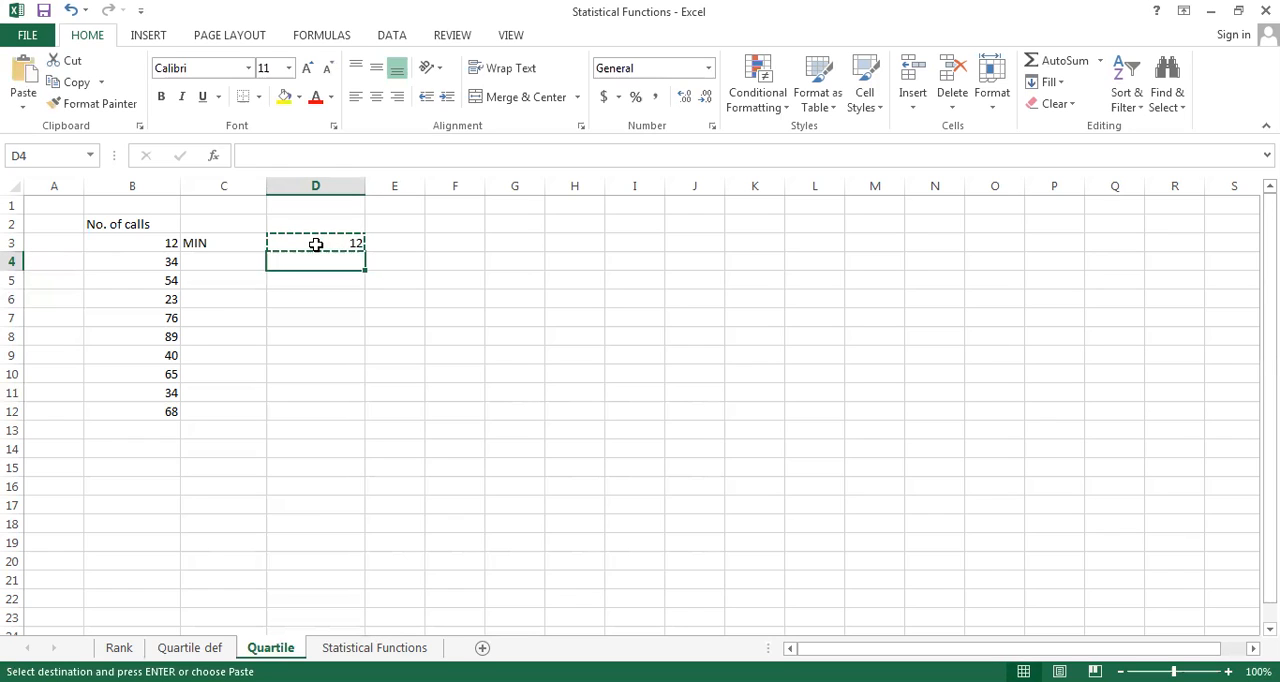
key("ctrl+v")
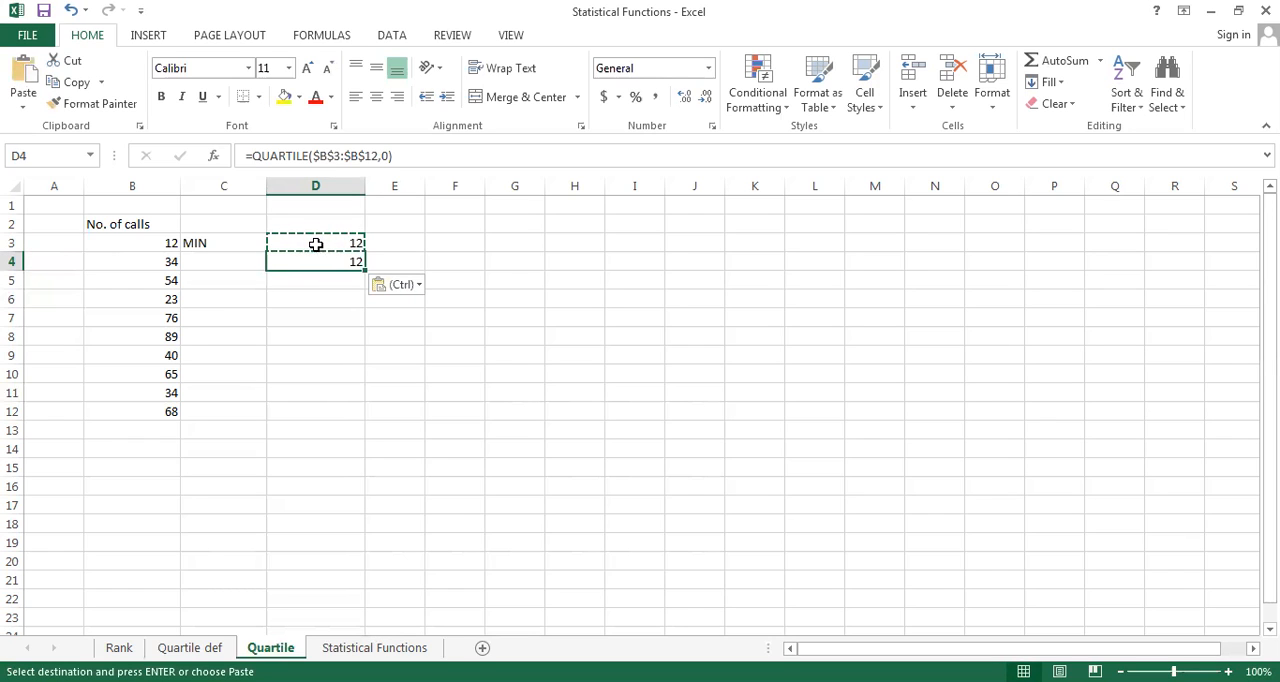
key("Down")
left_click(305, 358)
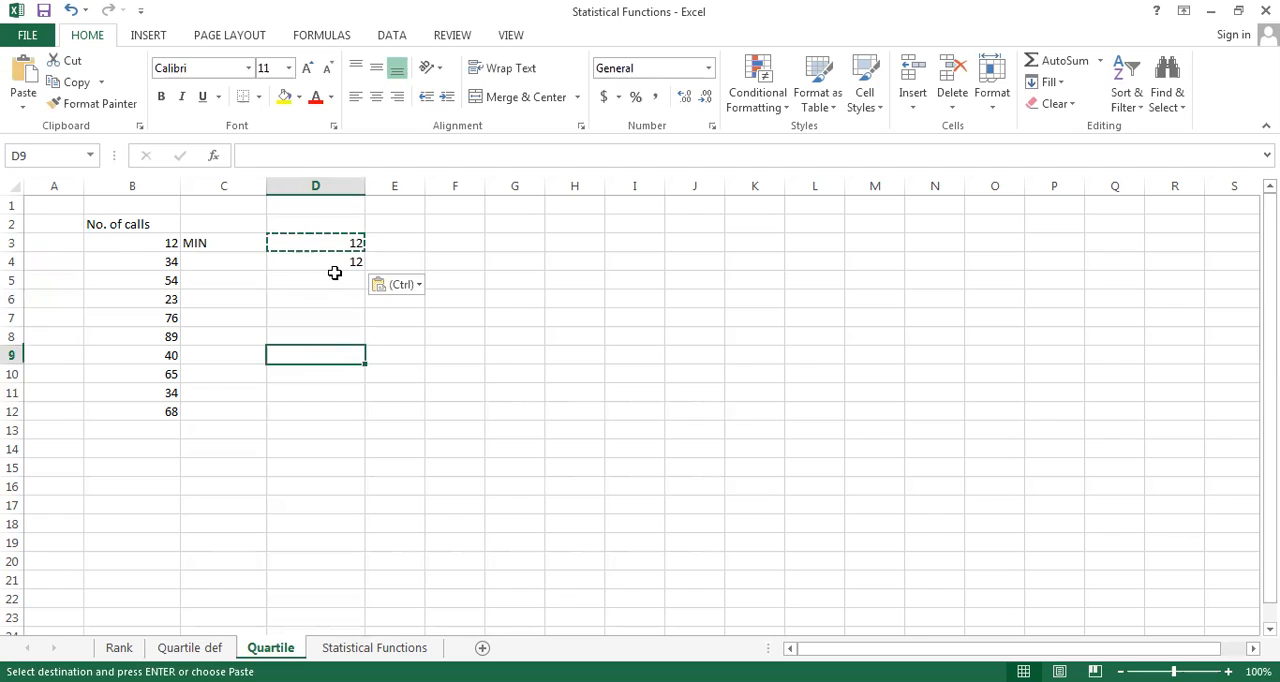
key("Escape")
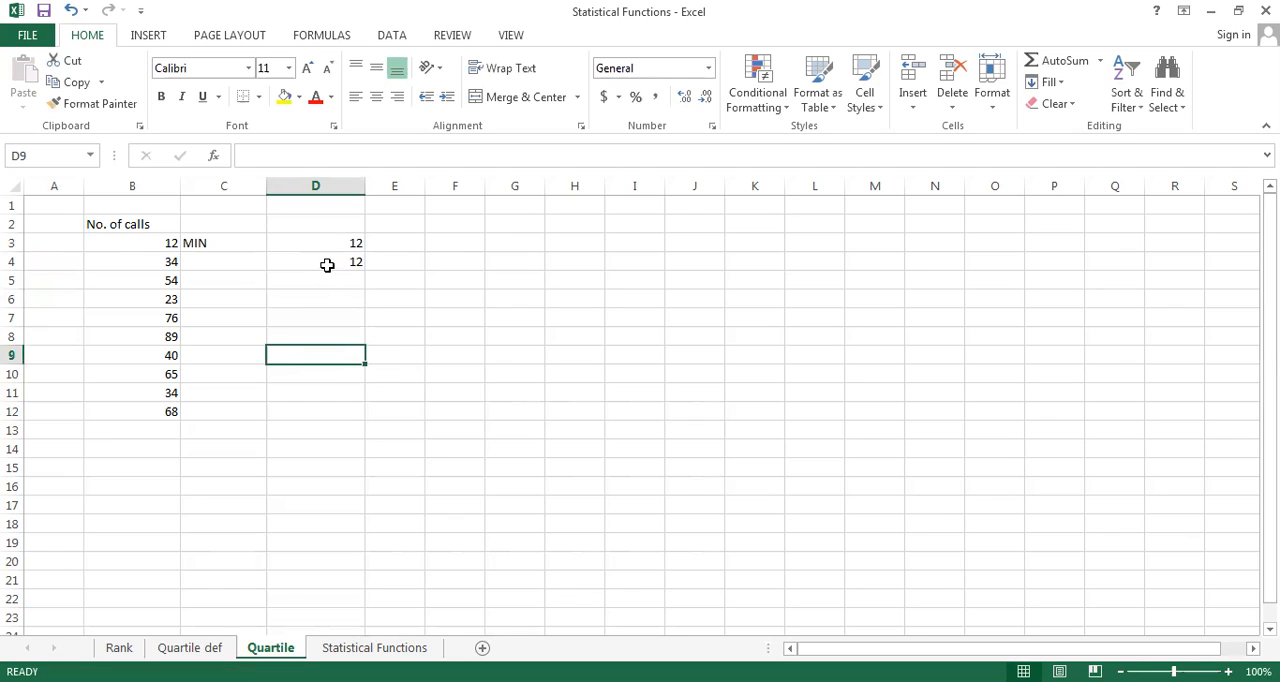
Change the quart argument of the formula in D4 to 1 to calculate the first quartile
double_click(330, 265)
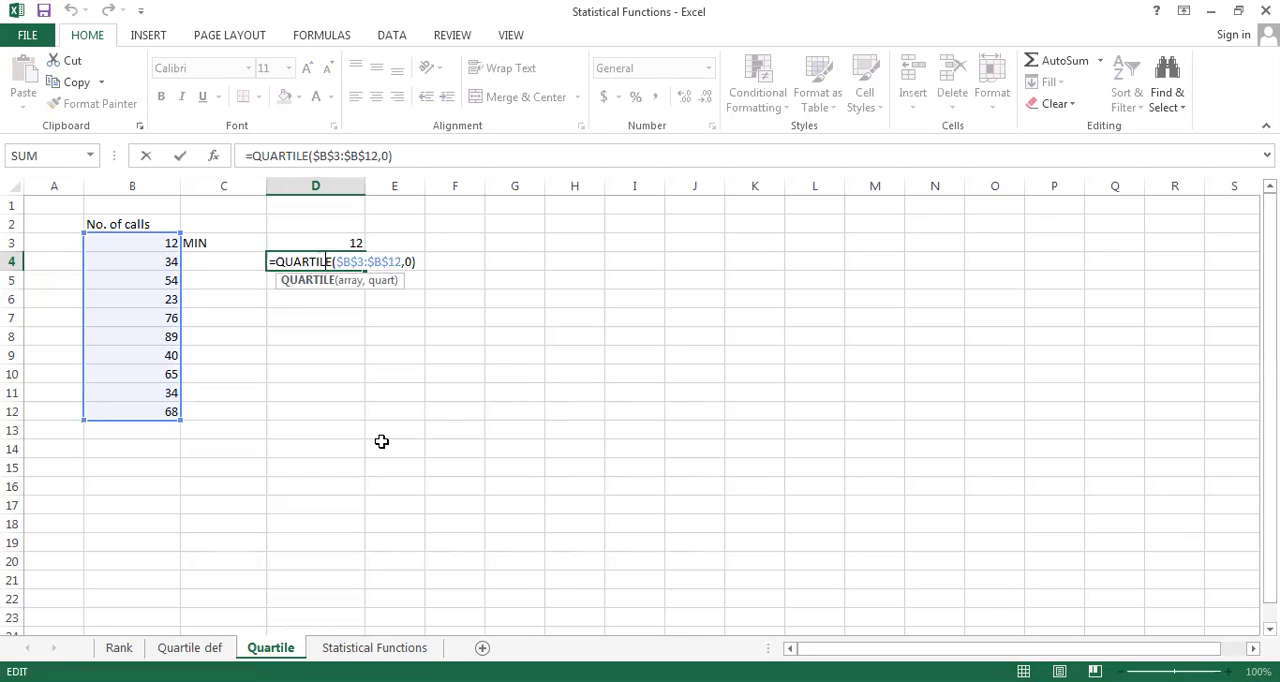
key("Right")
key("Right")
key("Right")
key("Right")
key("Right")
key("Right")
key("Right")
key("Right")
key("Right")
key("Right")
key("Right")
key("Delete")
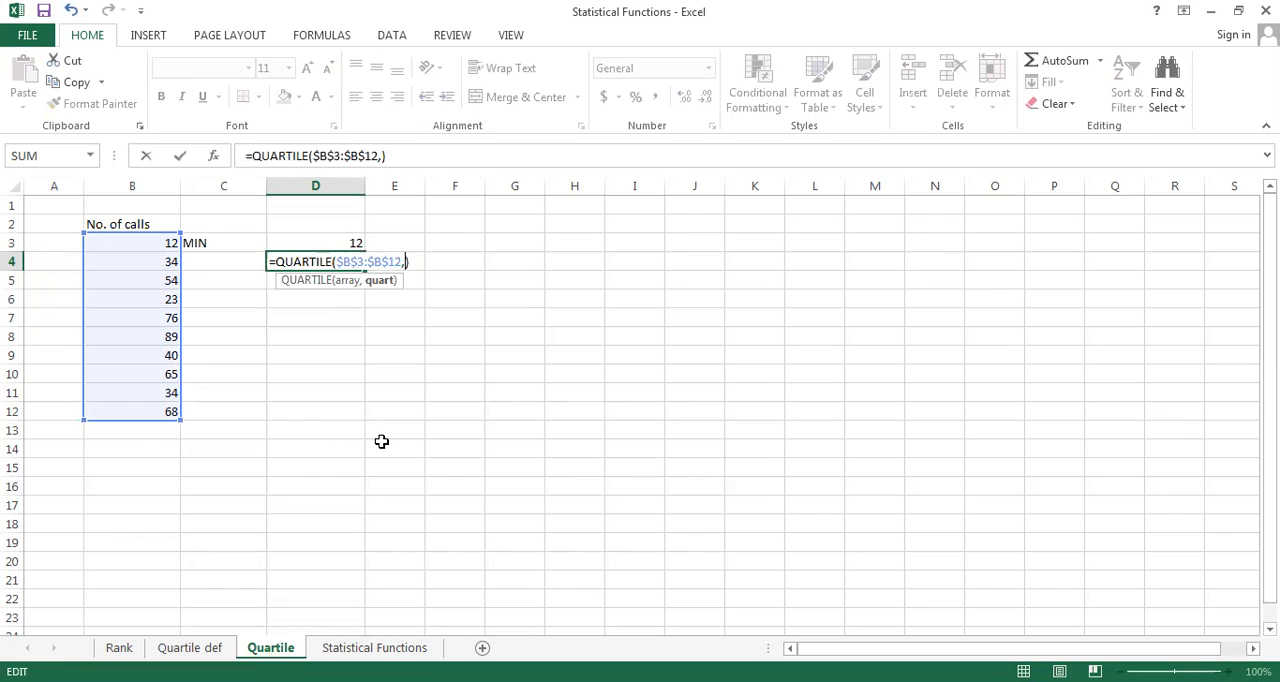
type("1")
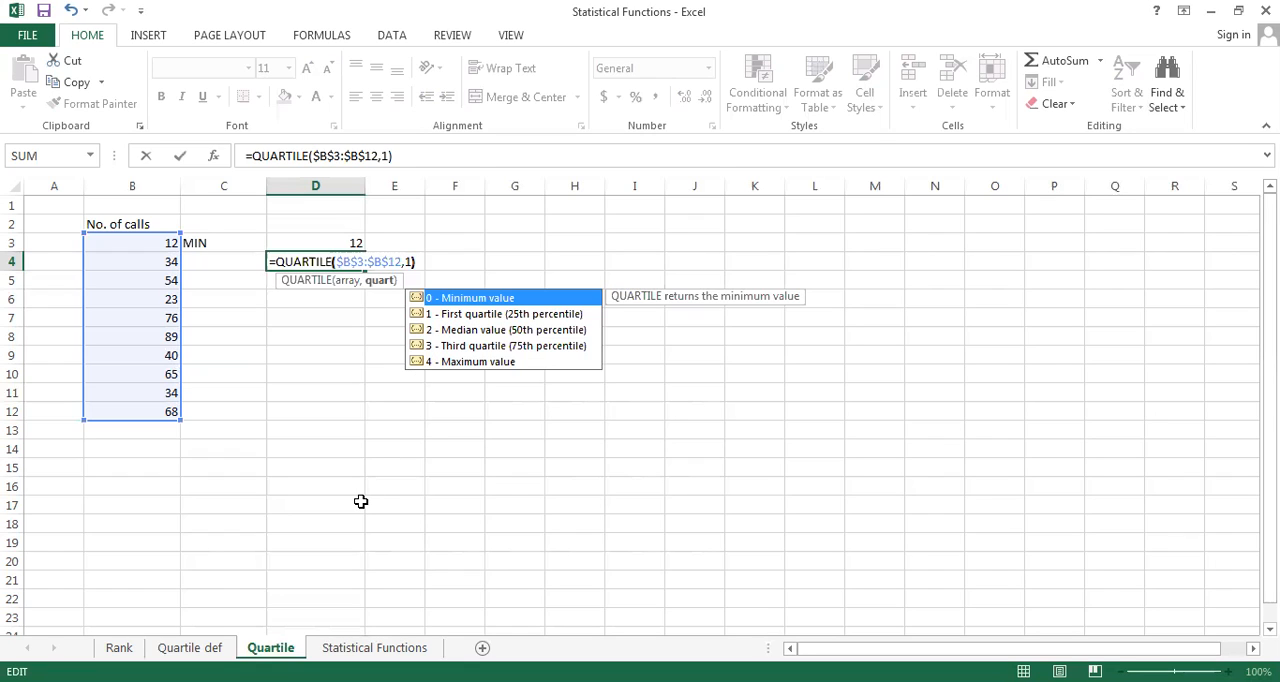
key("Right")
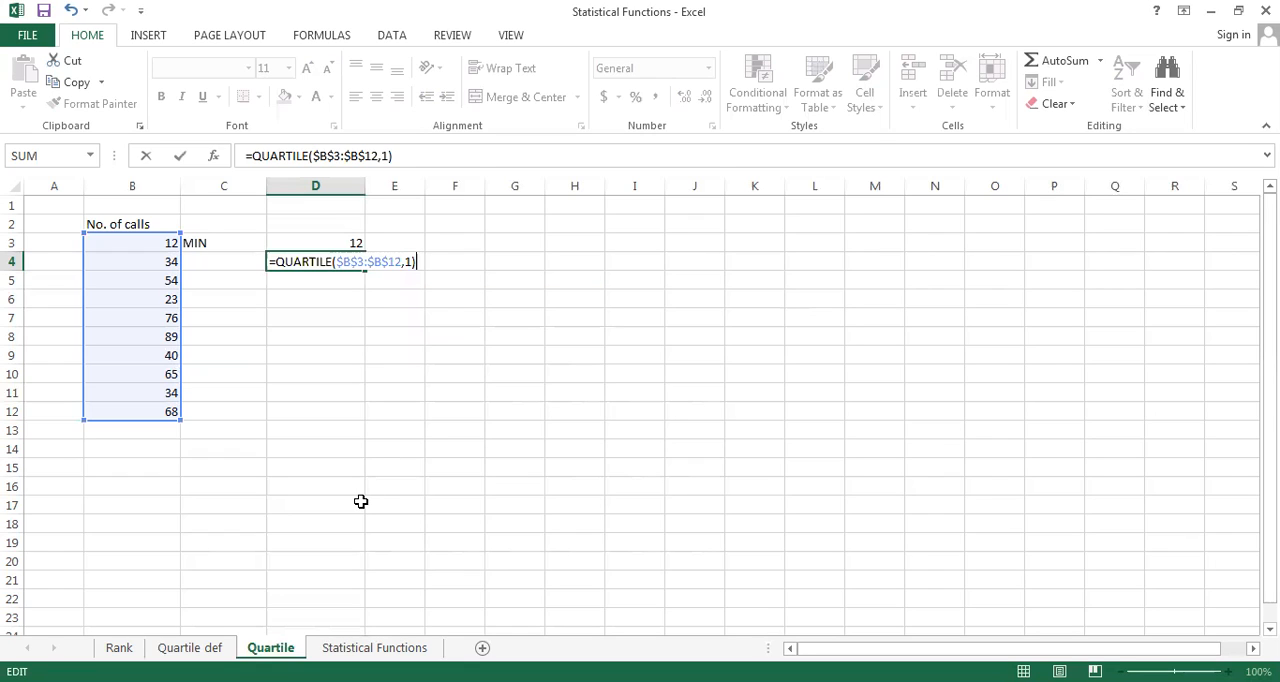
key("Return")
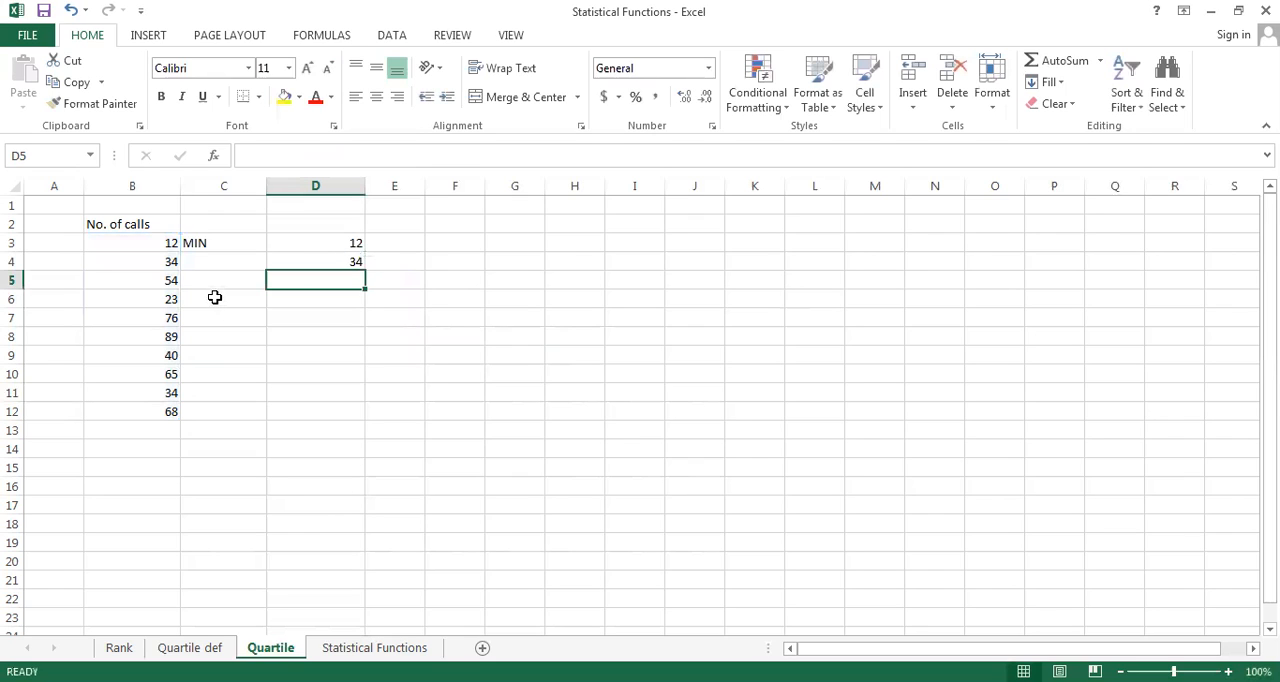
Label cell C4 as First Qrt
left_click(201, 261)
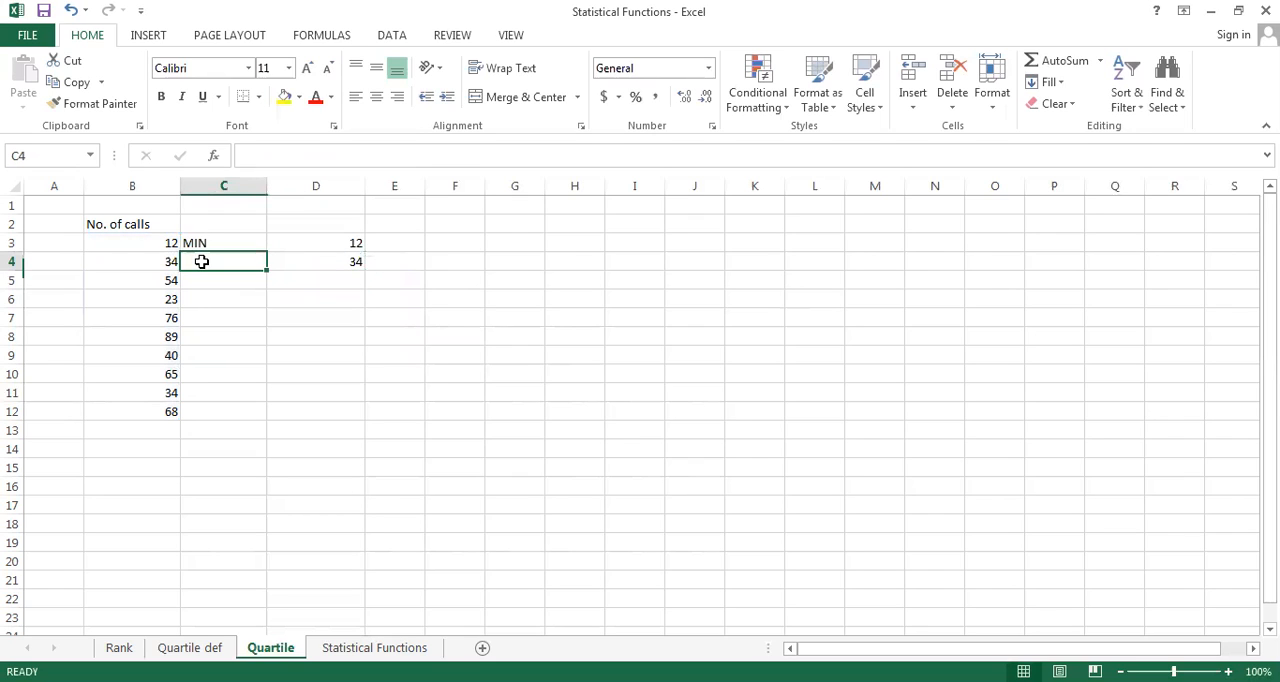
type("fIR")
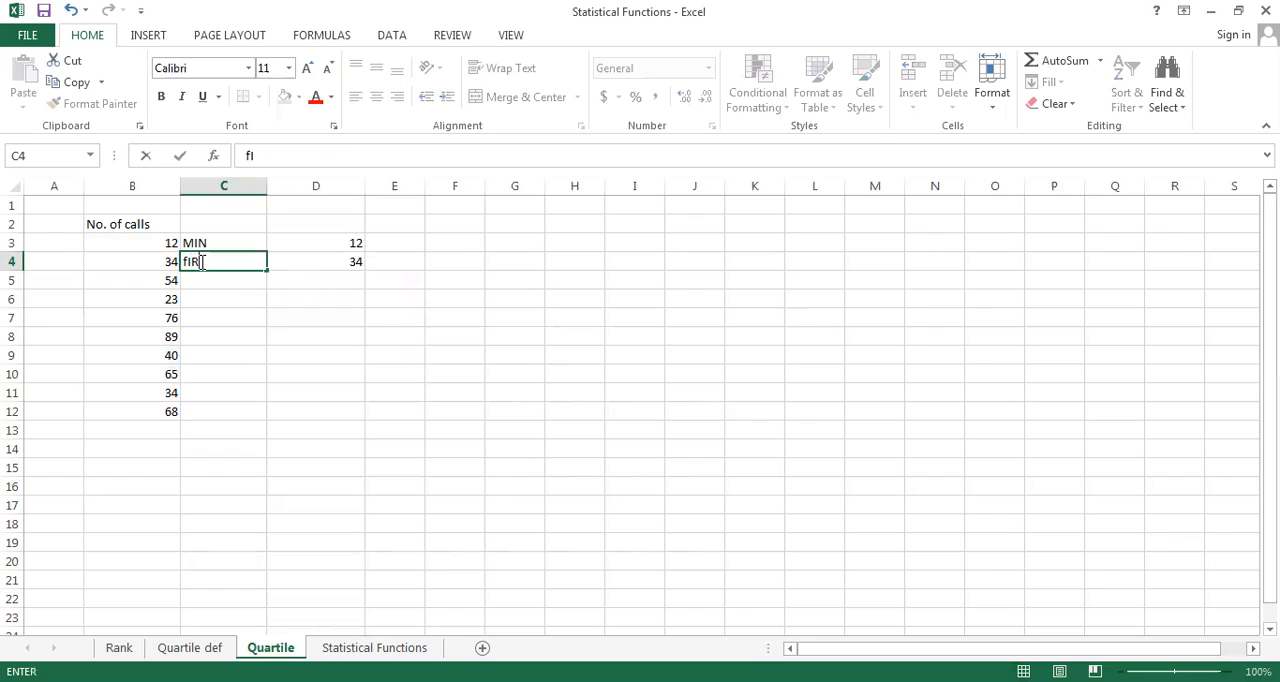
type("ST Qrt")
key("Return")
key("Return")
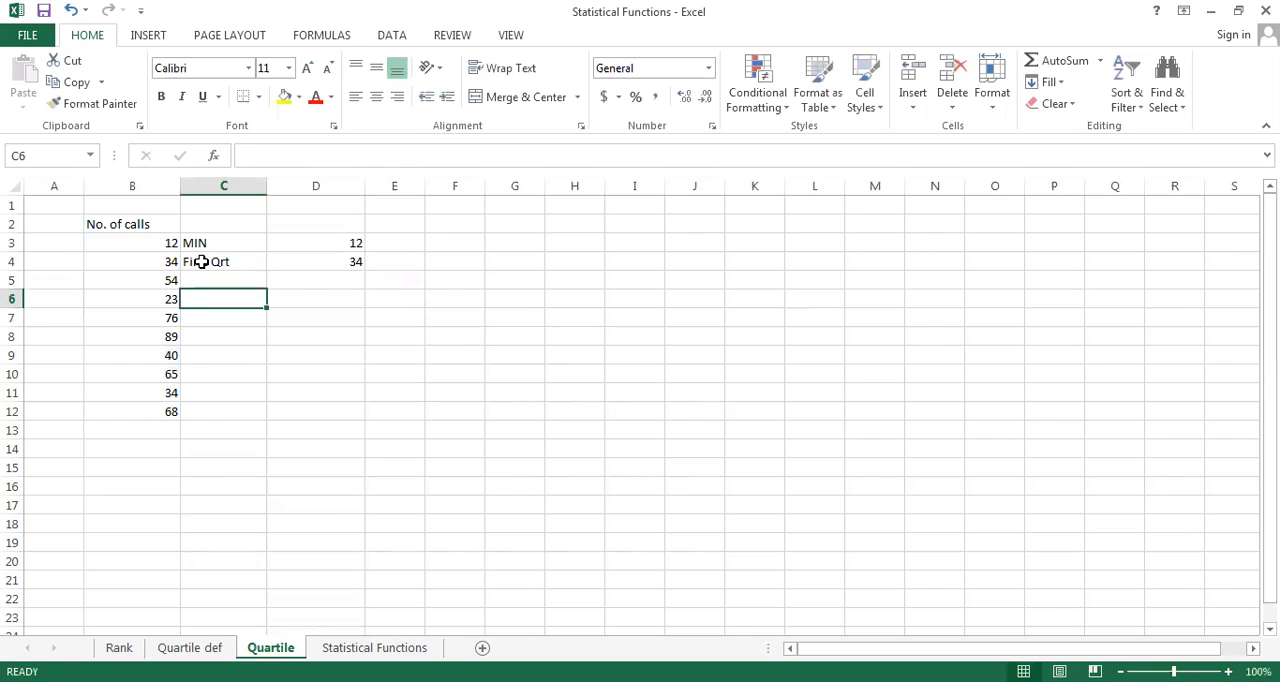
Label cell C6 as Second Qrt
type("s")
key("BackSpace")
type("Second Qet")
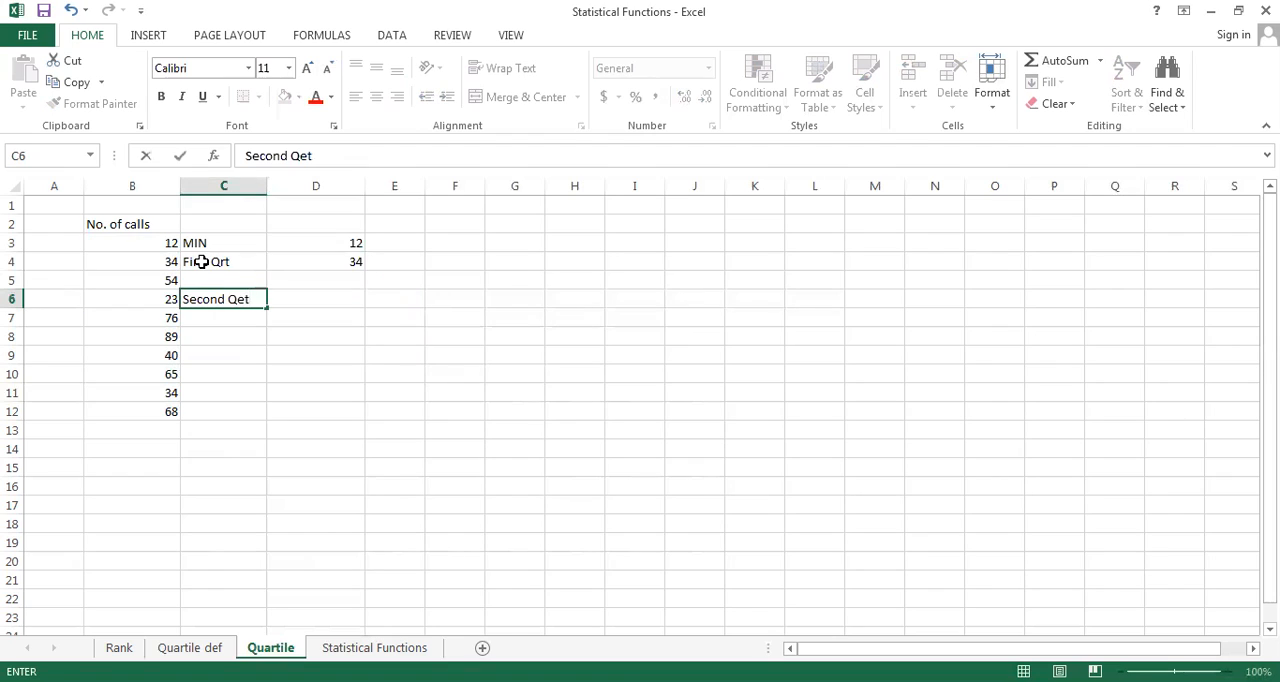
key("BackSpace")
key("BackSpace")
type("ry")
key("BackSpace")
type("t")
key("Tab")
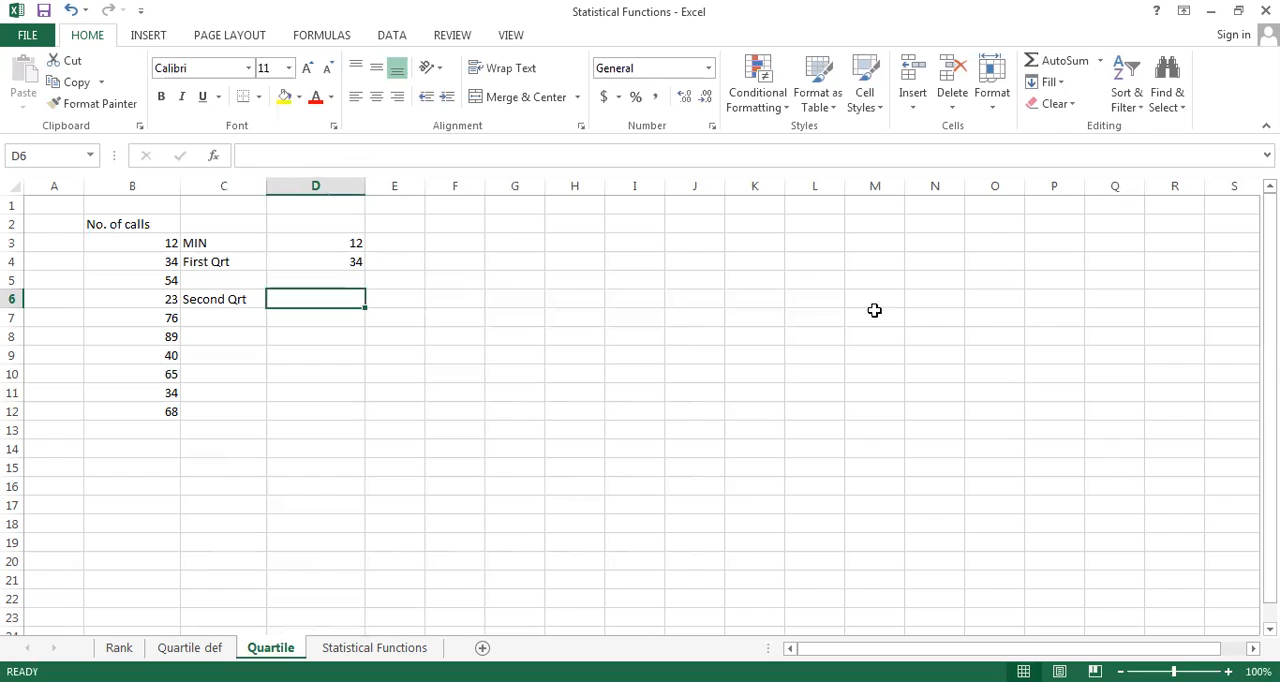
Copy the first-quartile formula from D4 to D6, beside the Second Qrt label
key("Up")
key("Up")
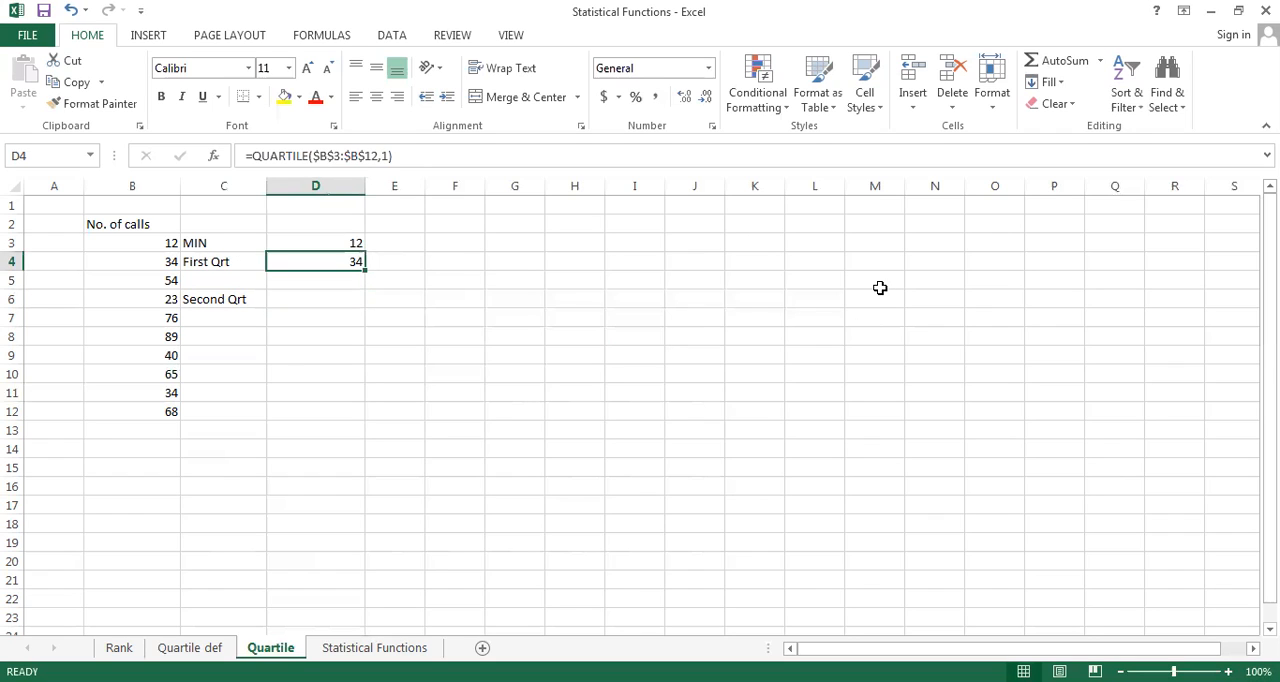
key("ctrl+c")
key("Down")
key("Down")
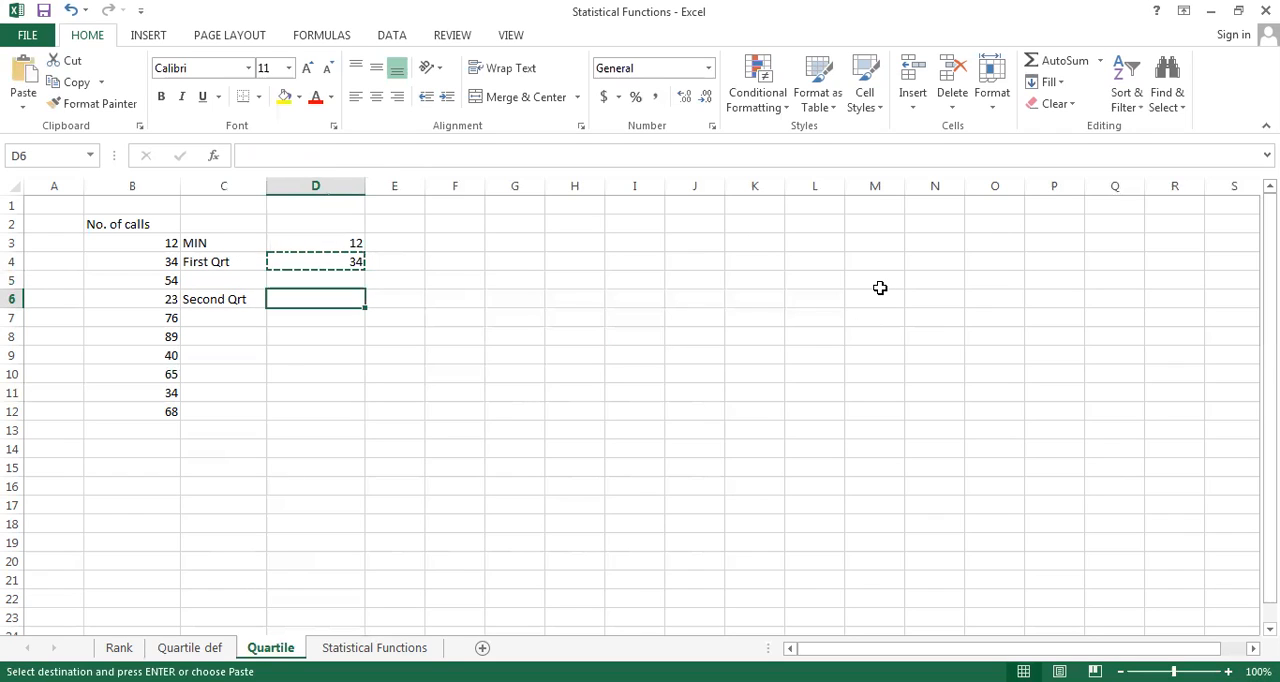
key("ctrl+v")
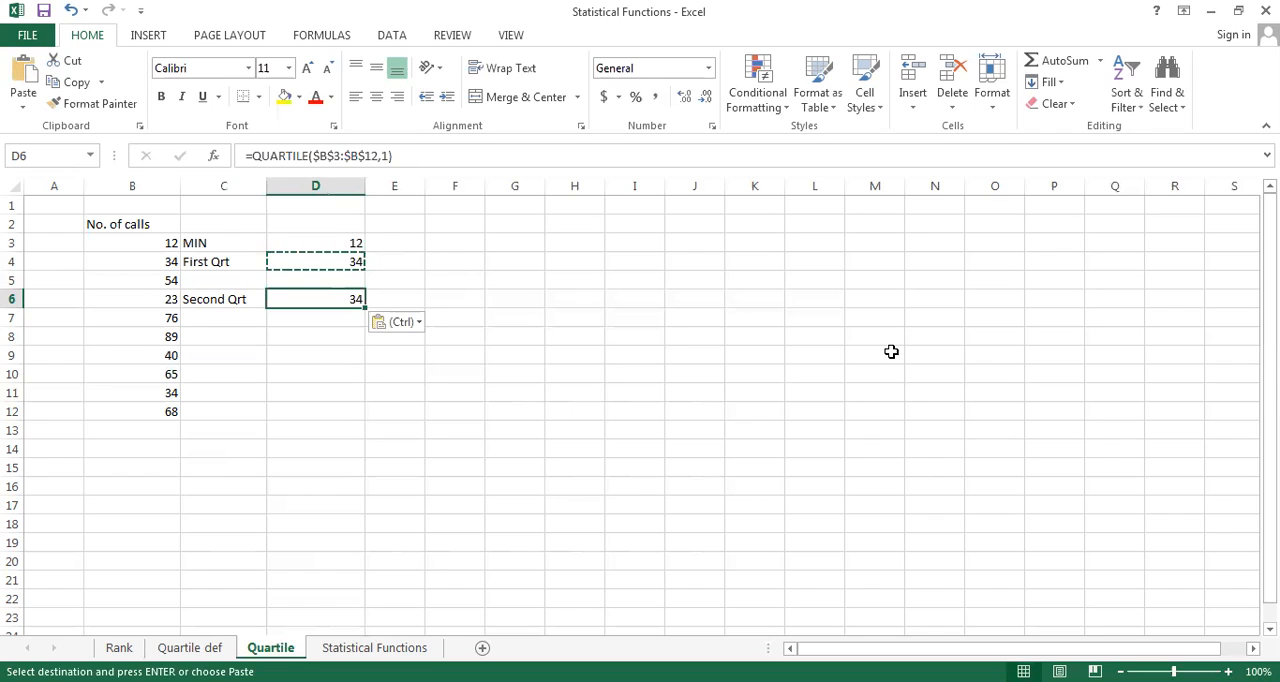
Change the quart argument of the formula in D6 to 2 to calculate the median value of the calls
double_click(293, 300)
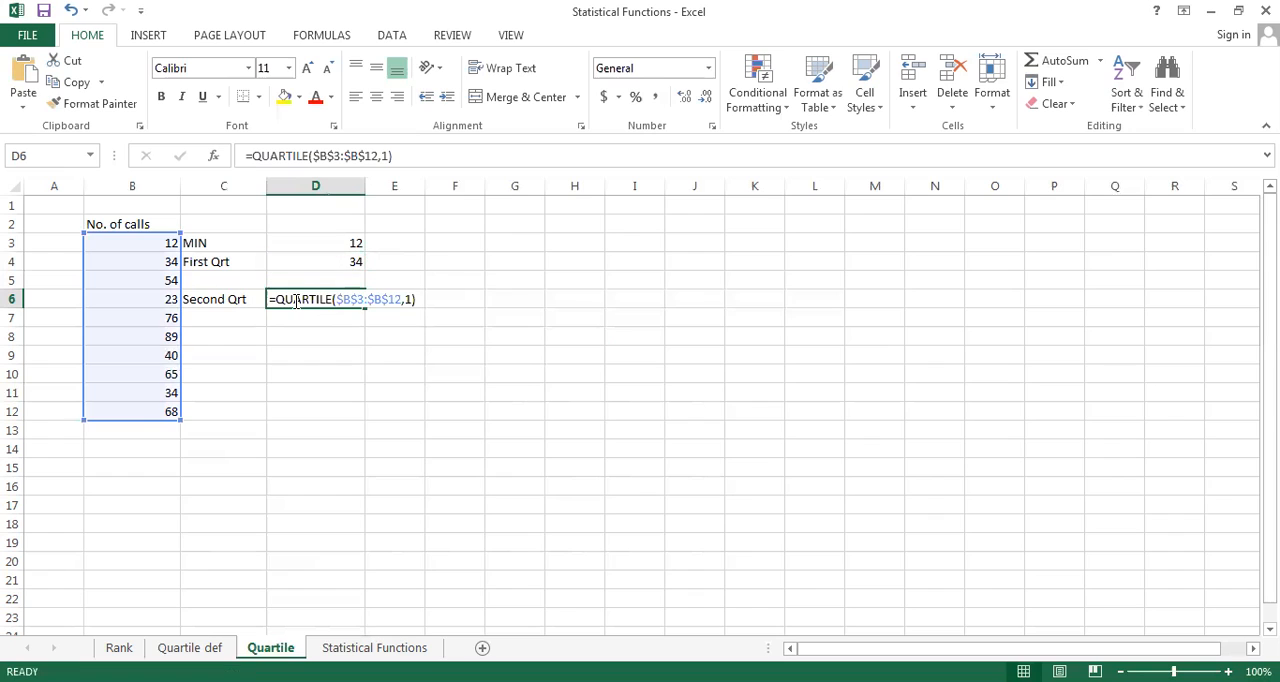
left_click(405, 300)
key("Delete")
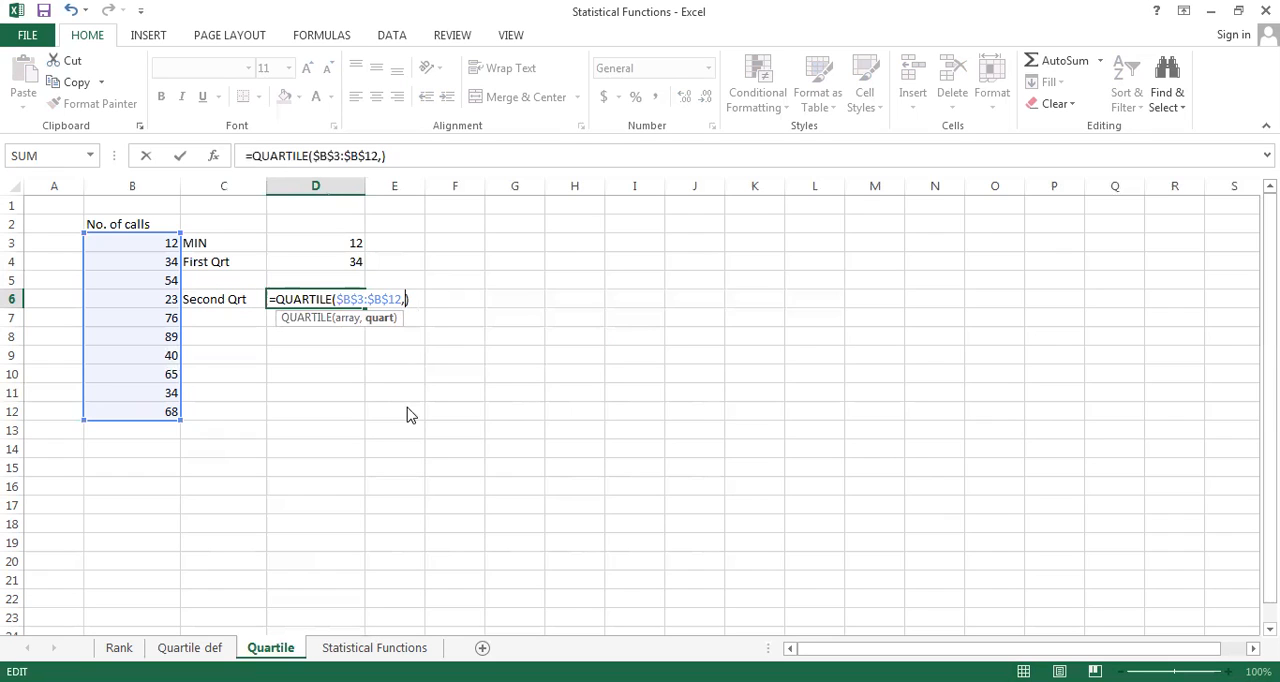
type("2")
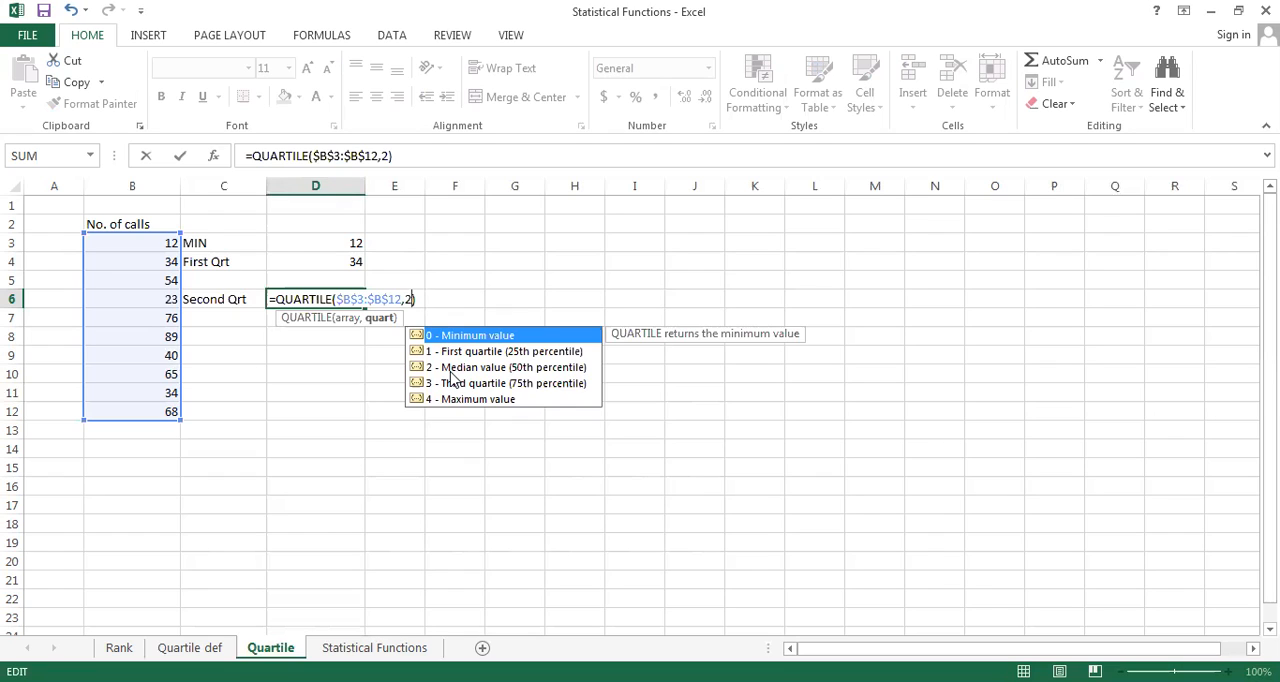
key("Right")
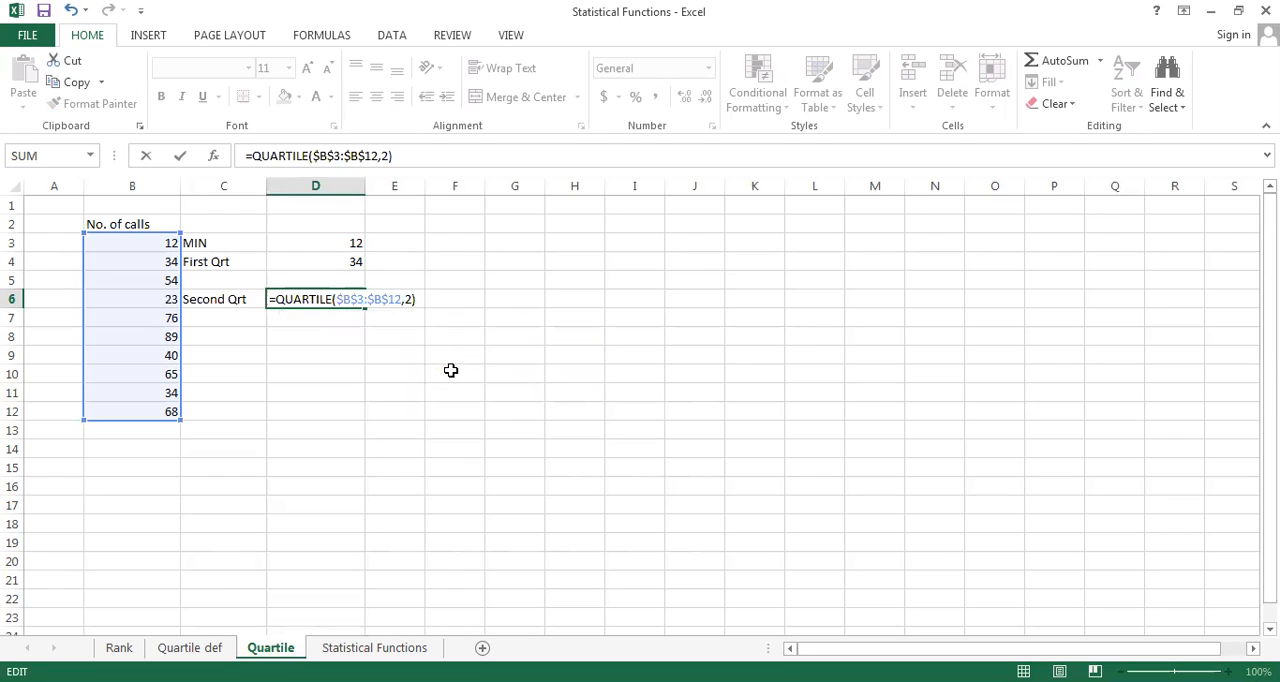
key("Return")
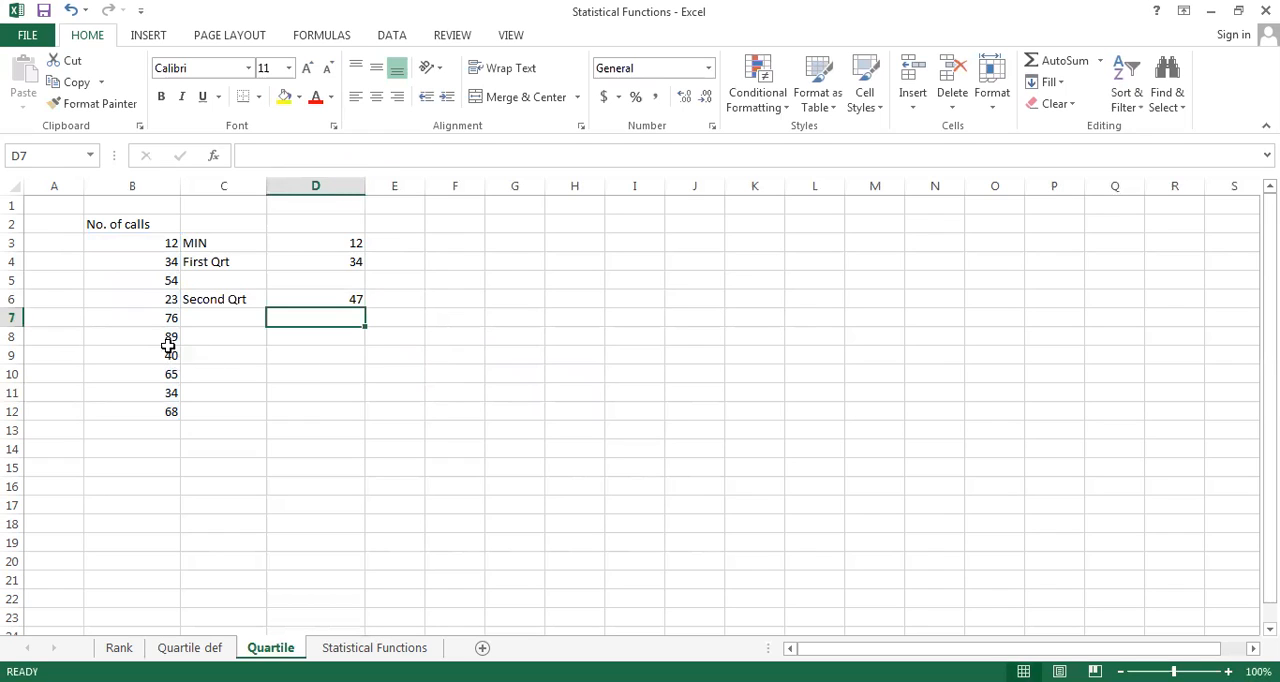
Label cell C8 as Third qrt
left_click(211, 338)
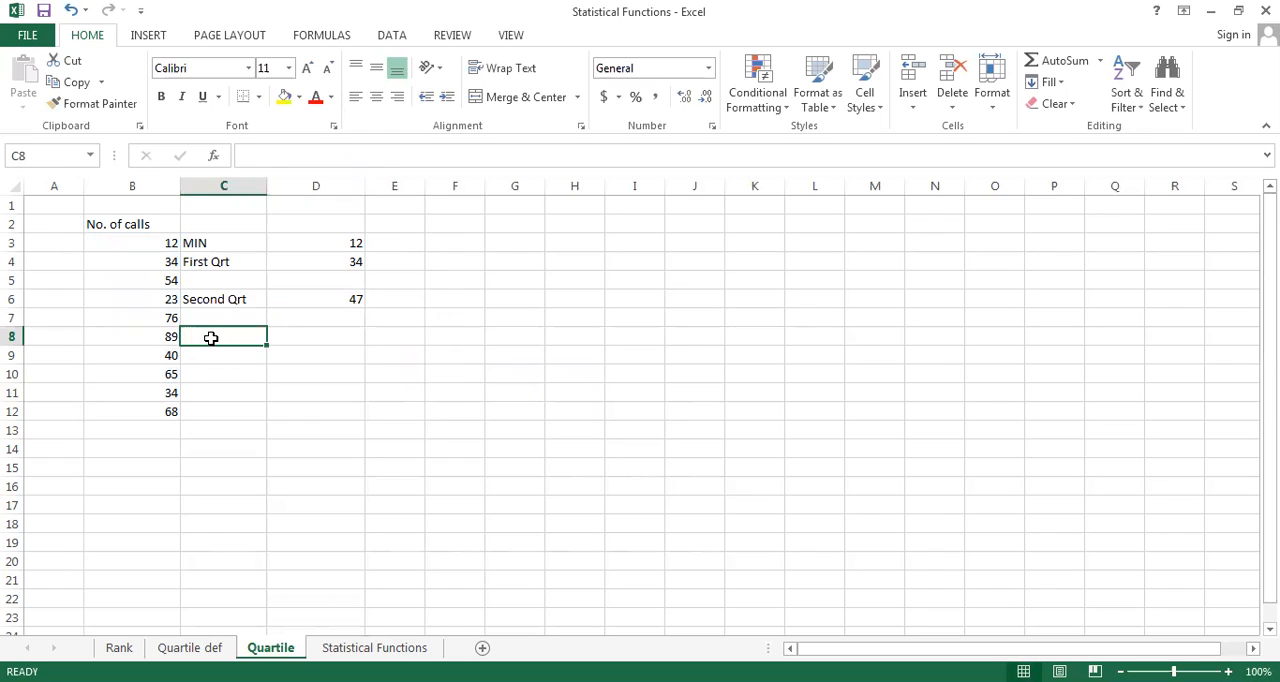
type("Th")
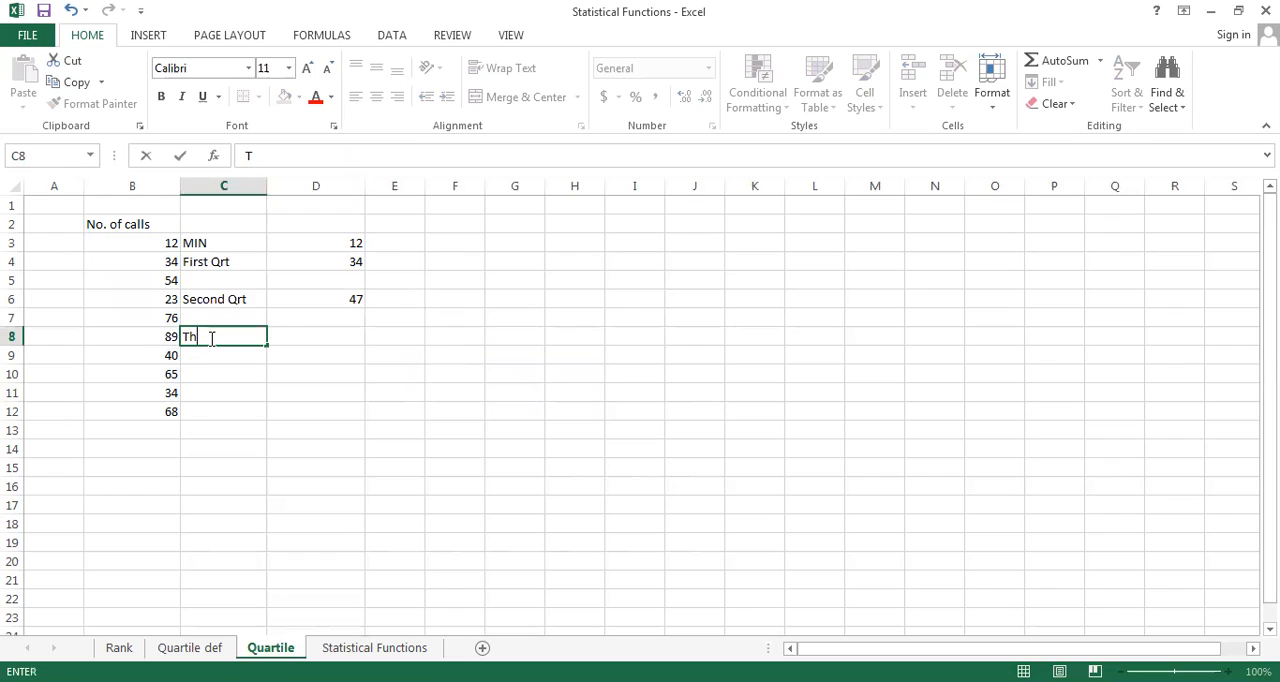
type("ird qrt")
key("Tab")
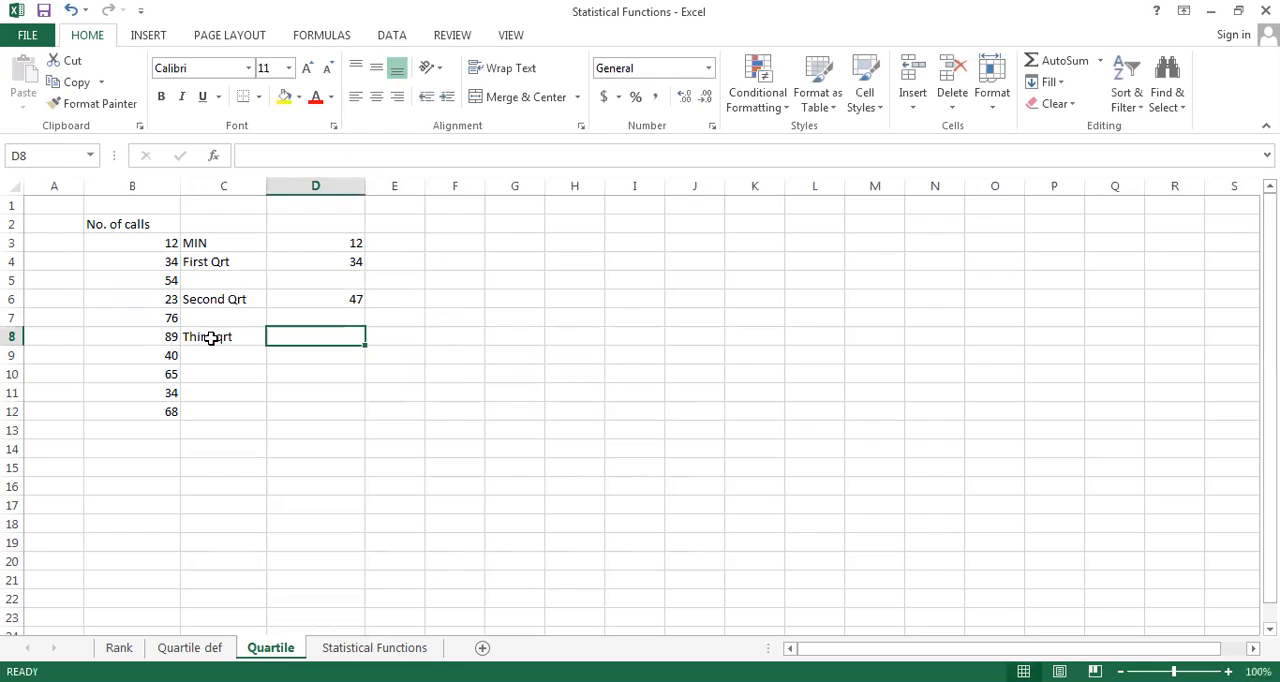
Copy the second-quartile formula from D6 to D8, beside the Third qrt label
left_click(323, 298)
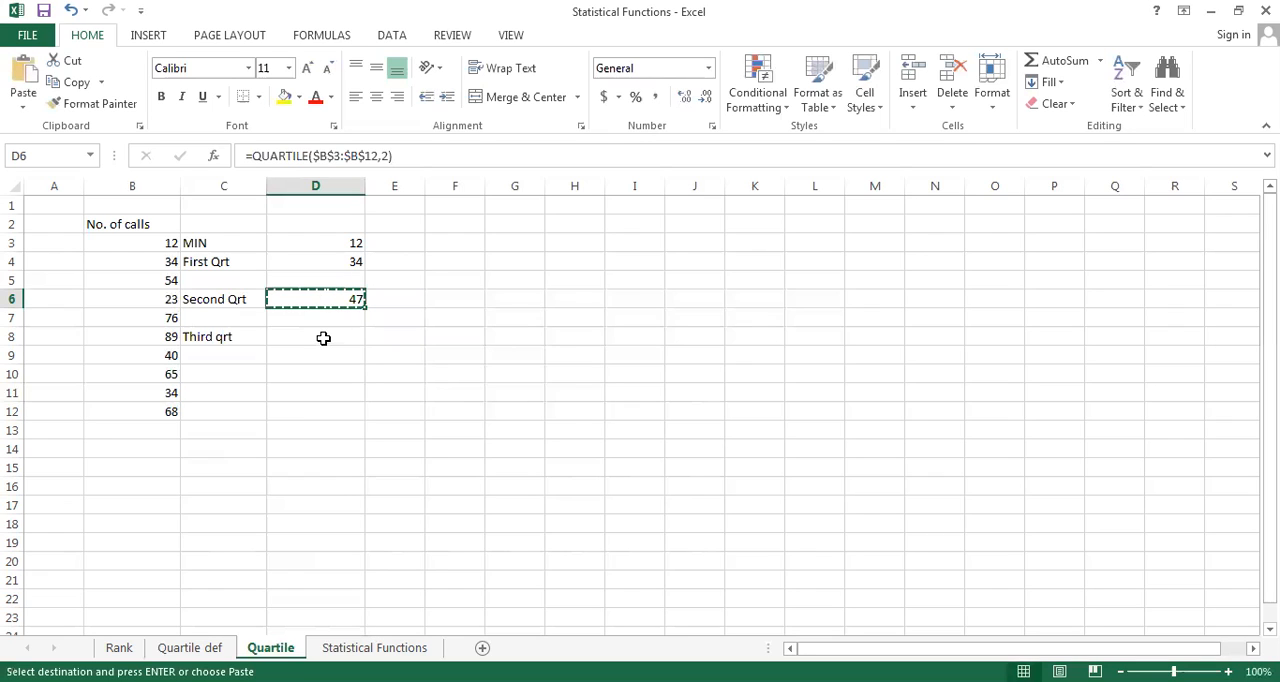
left_click(323, 337)
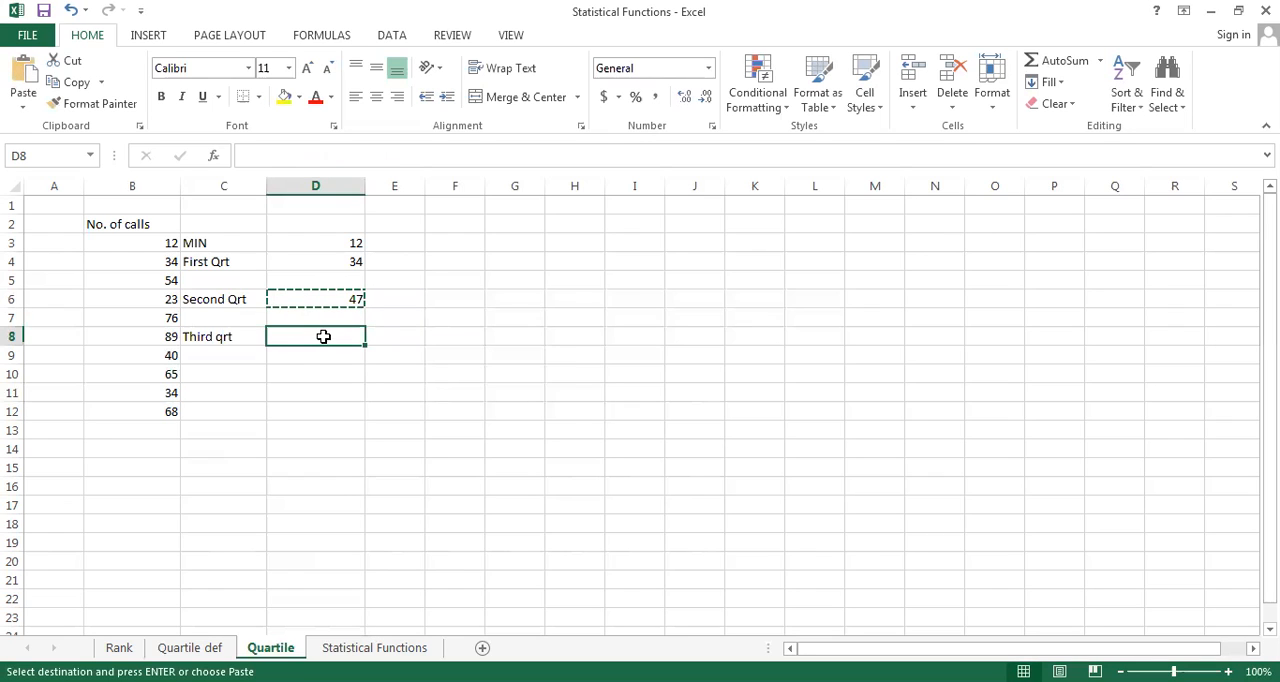
key("ctrl+v")
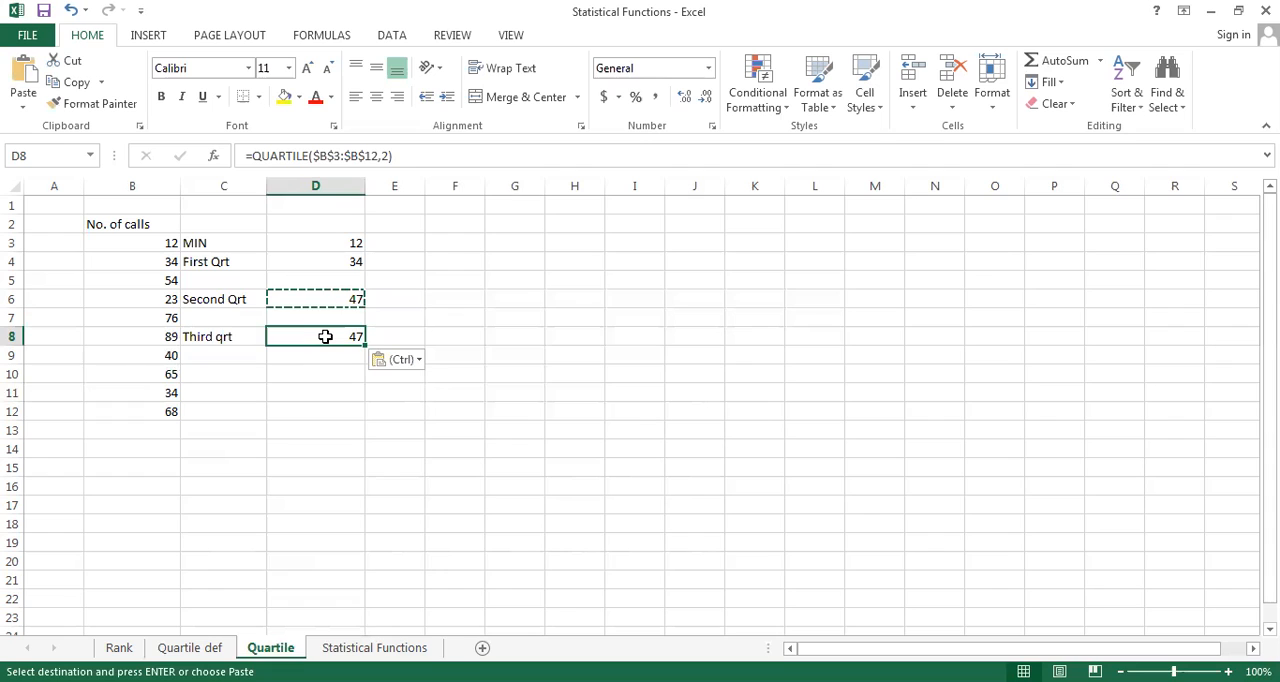
Change the quart argument of the formula in D8 to 3 to calculate the third quartile
double_click(325, 337)
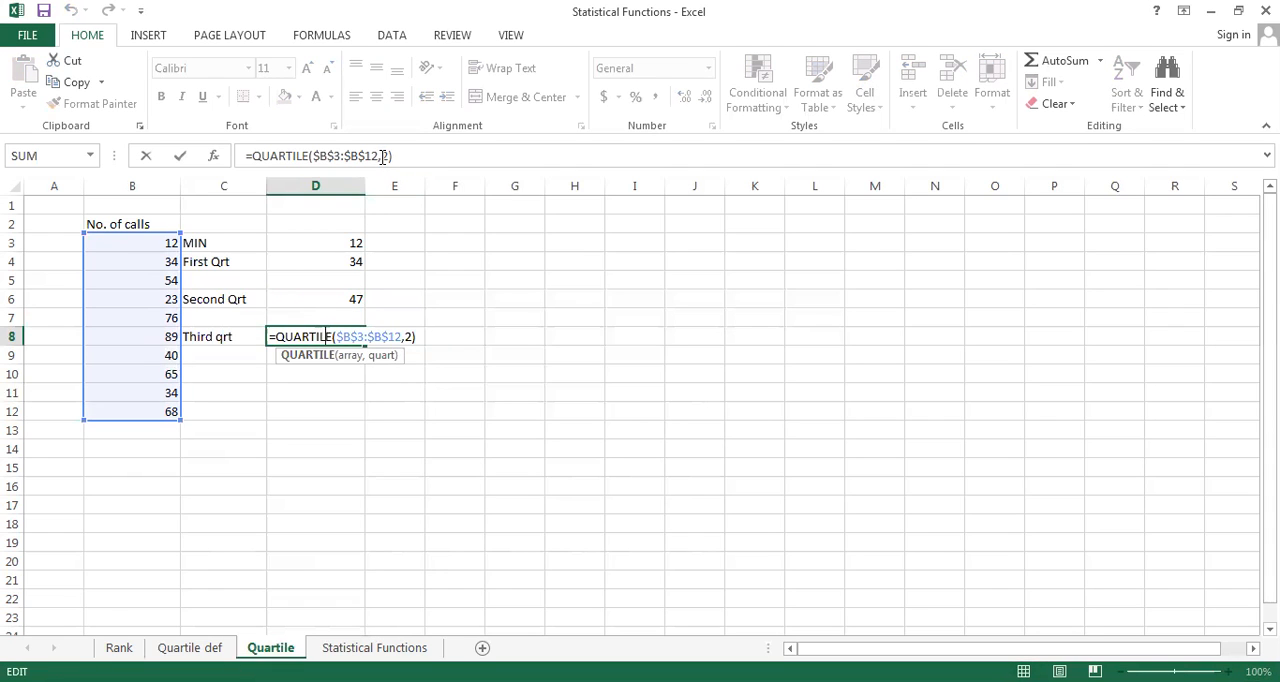
left_click(381, 156)
key("BackSpace")
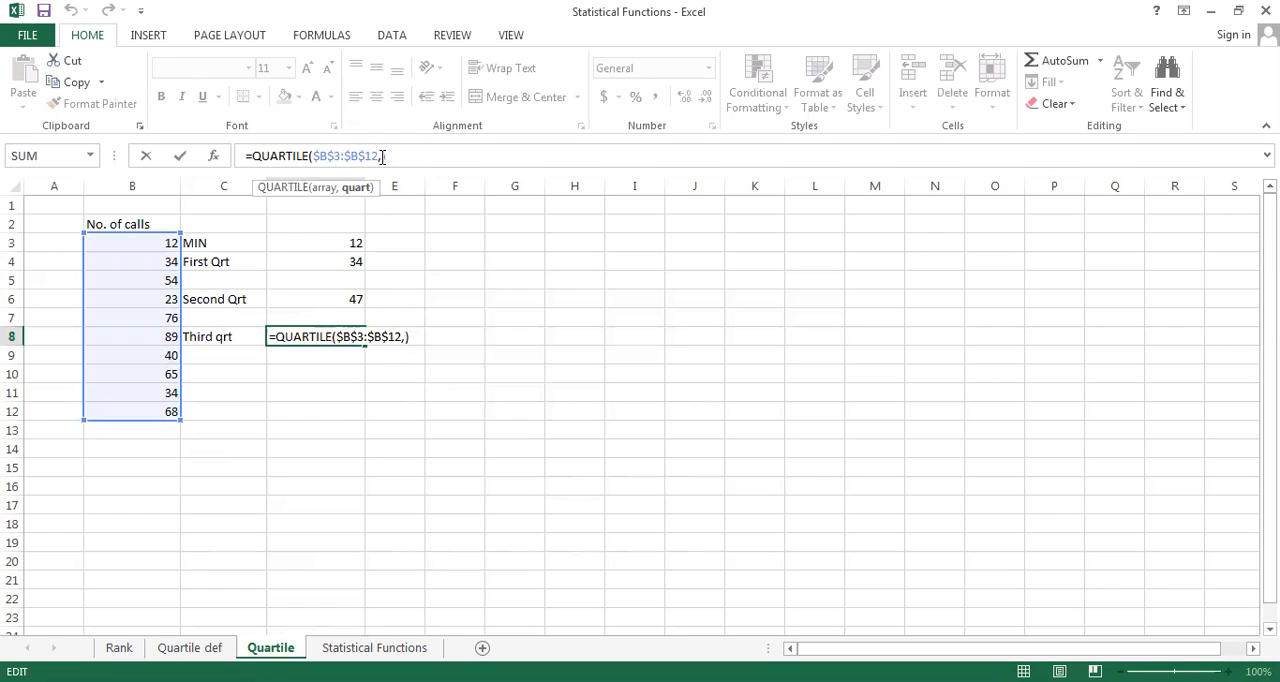
type("3")
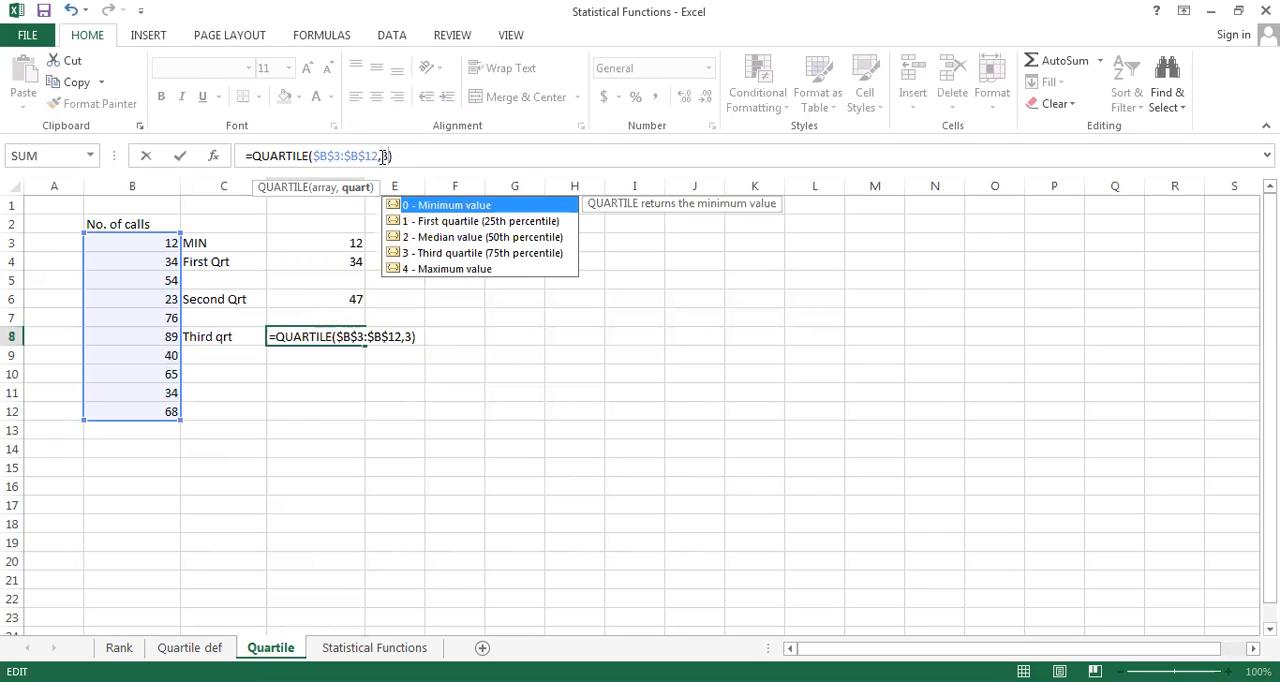
key("Return")
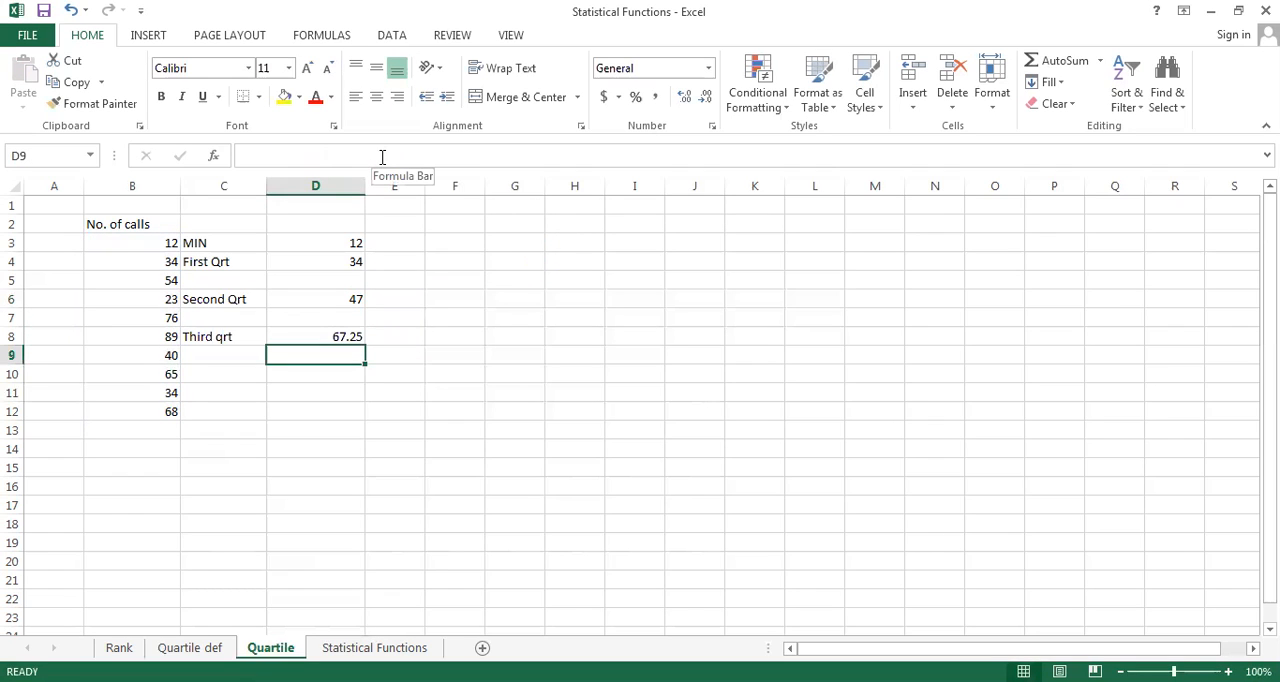
Label cell C10 as fourth qrt
left_click(209, 377)
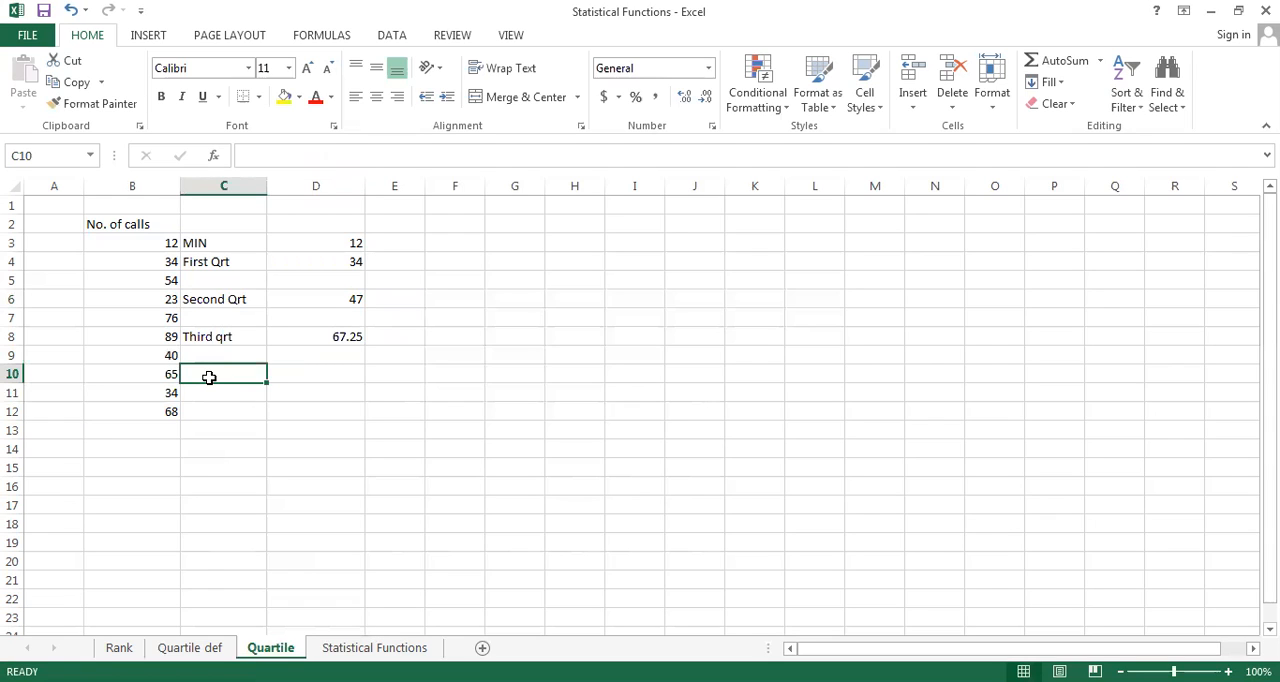
type("fourth")
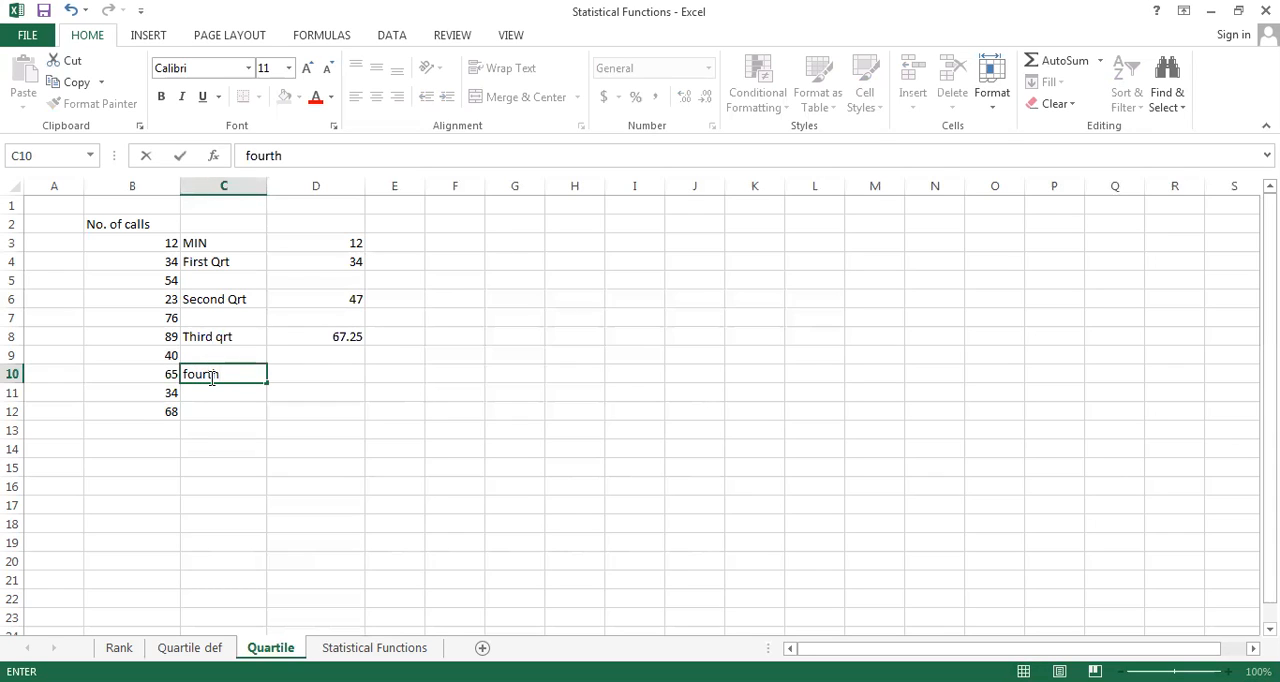
type(" qrt")
key("Tab")
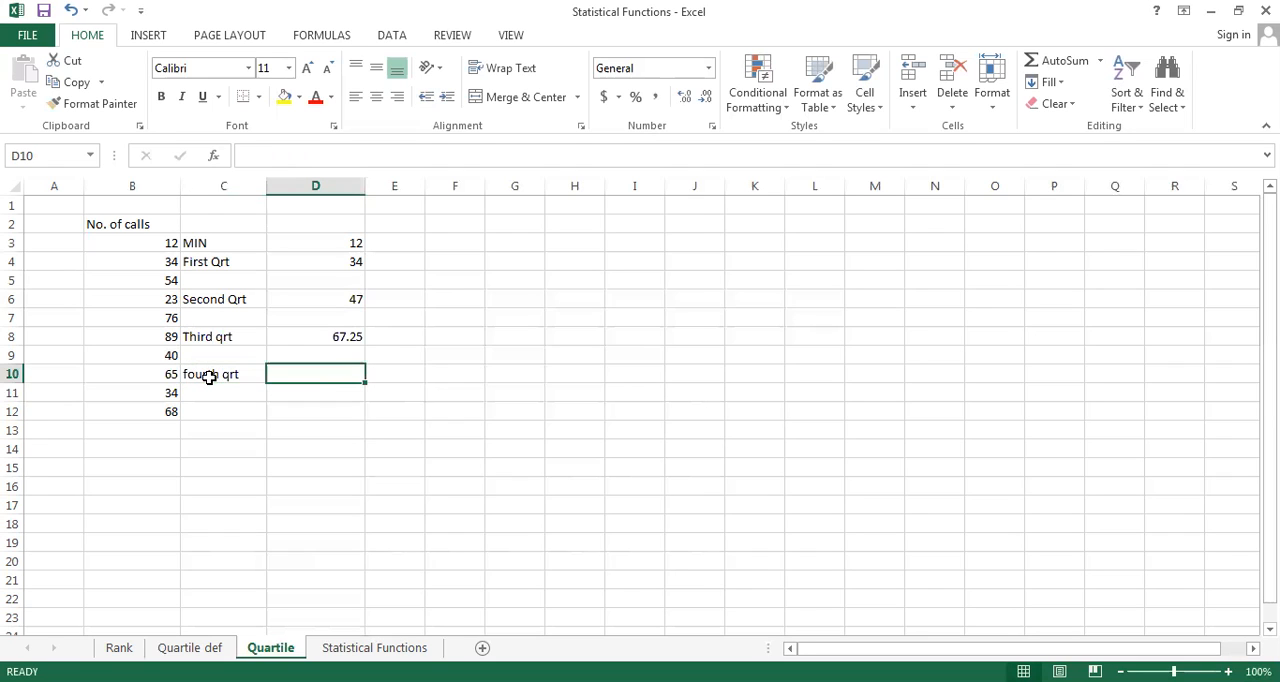
Copy the third-quartile formula from D8 to D10, beside the fourth qrt label
left_click(323, 335)
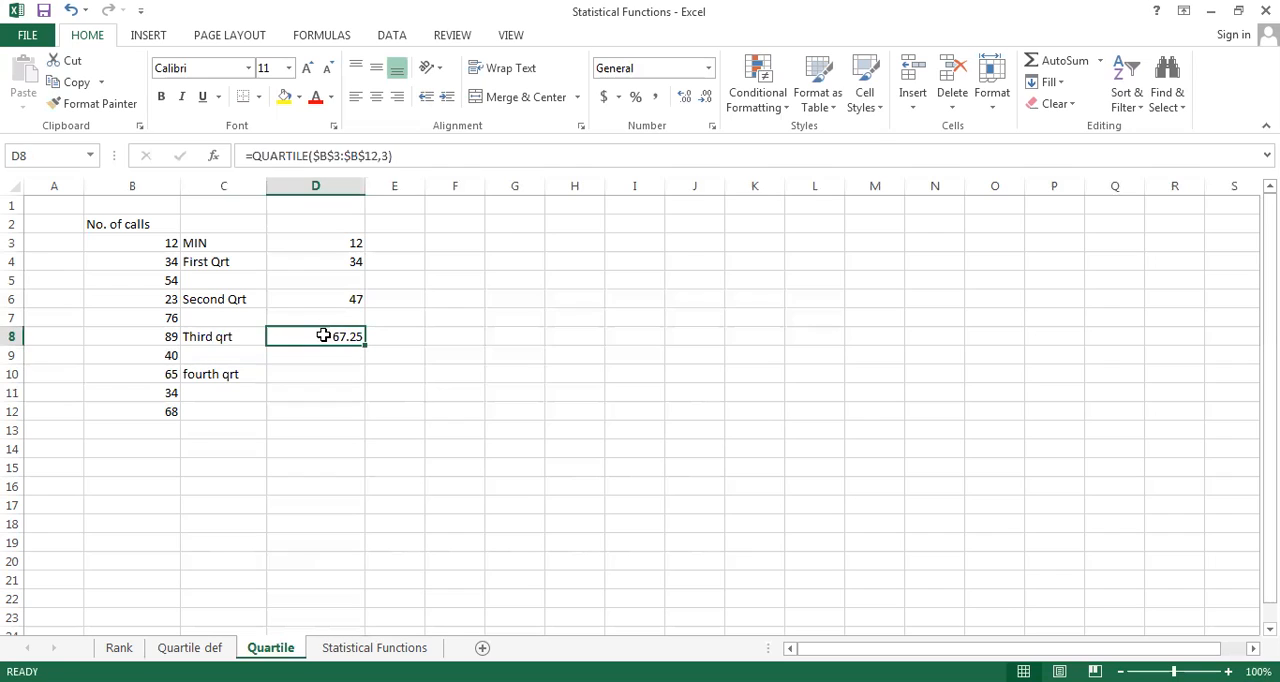
key("ctrl+c")
key("Down")
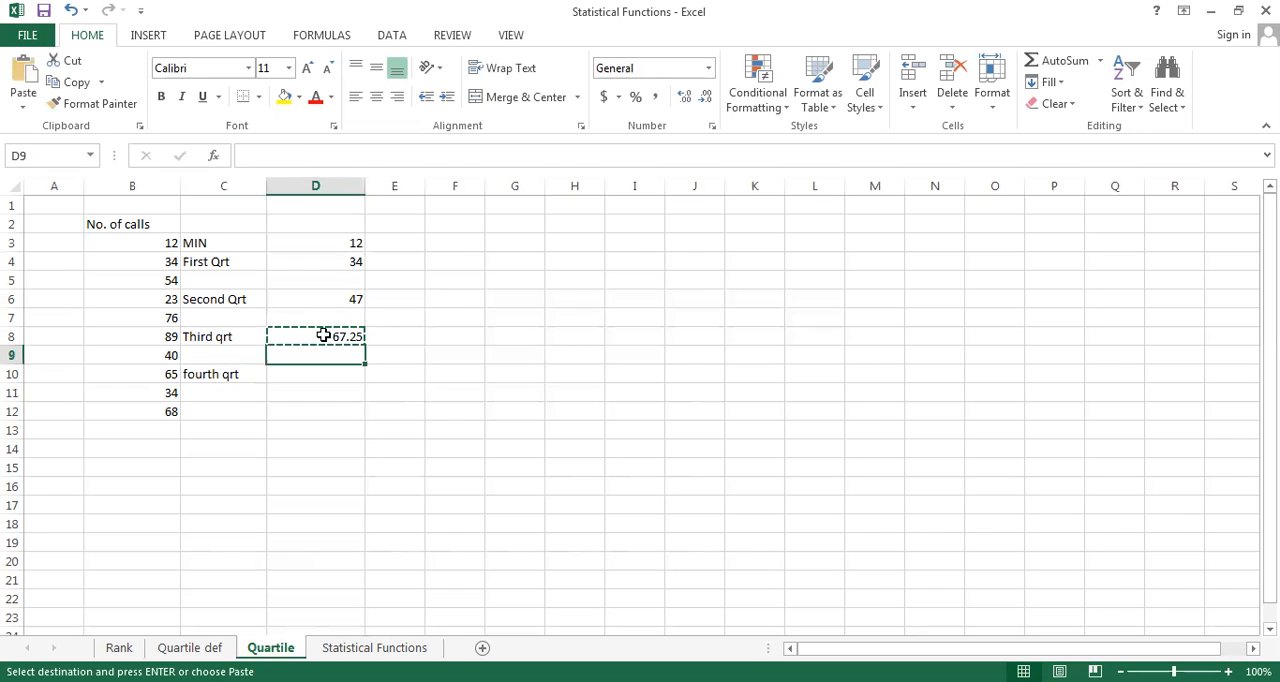
key("Down")
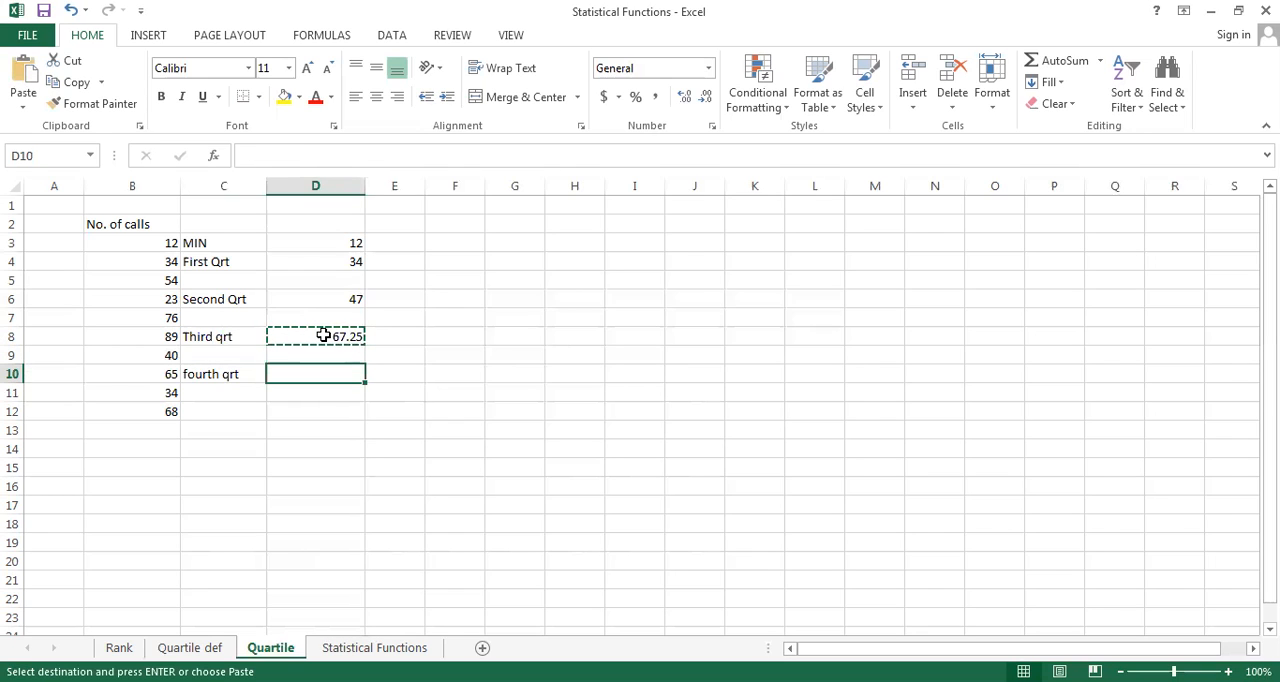
key("ctrl+v")
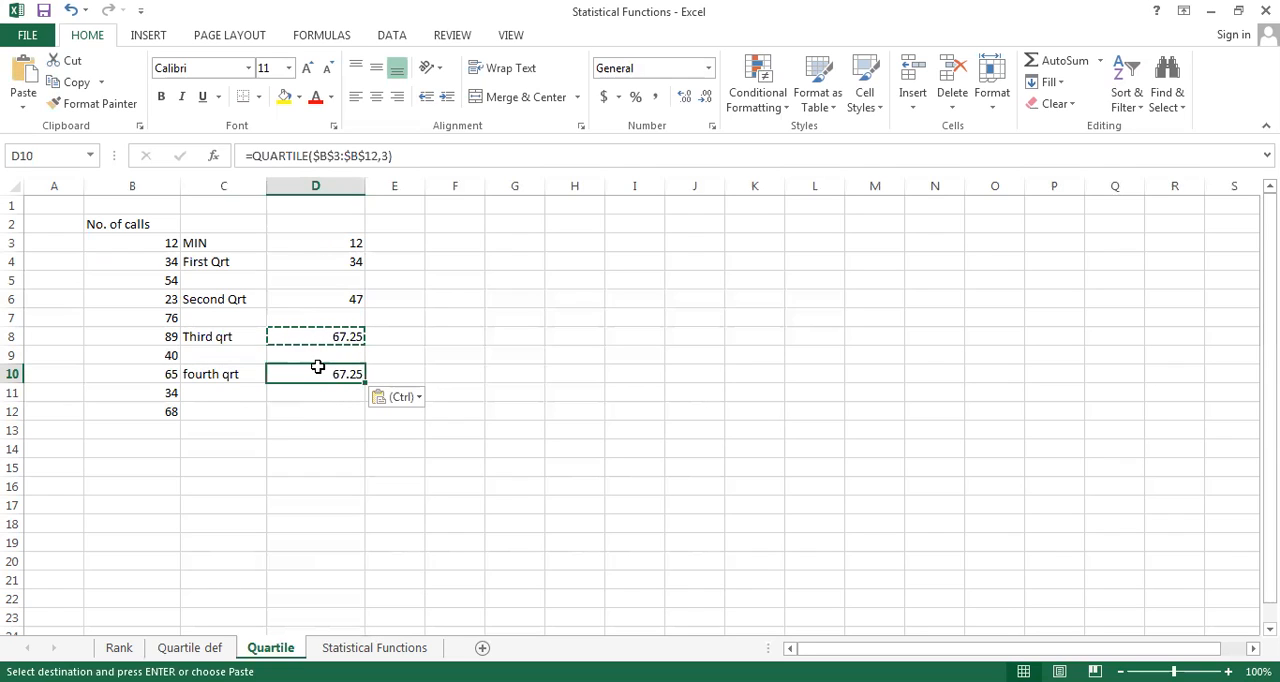
Change the quart argument of the formula in D10 to 4 to calculate the maximum value of the calls
double_click(317, 373)
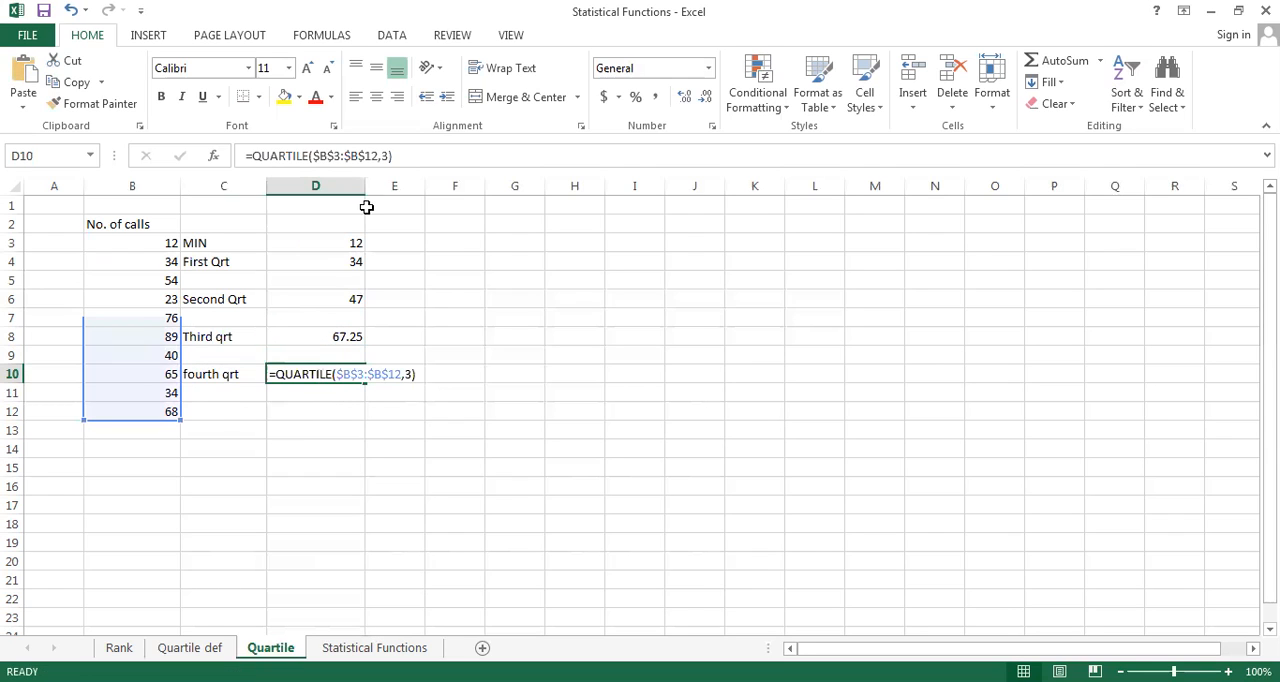
left_click(380, 158)
key("Right")
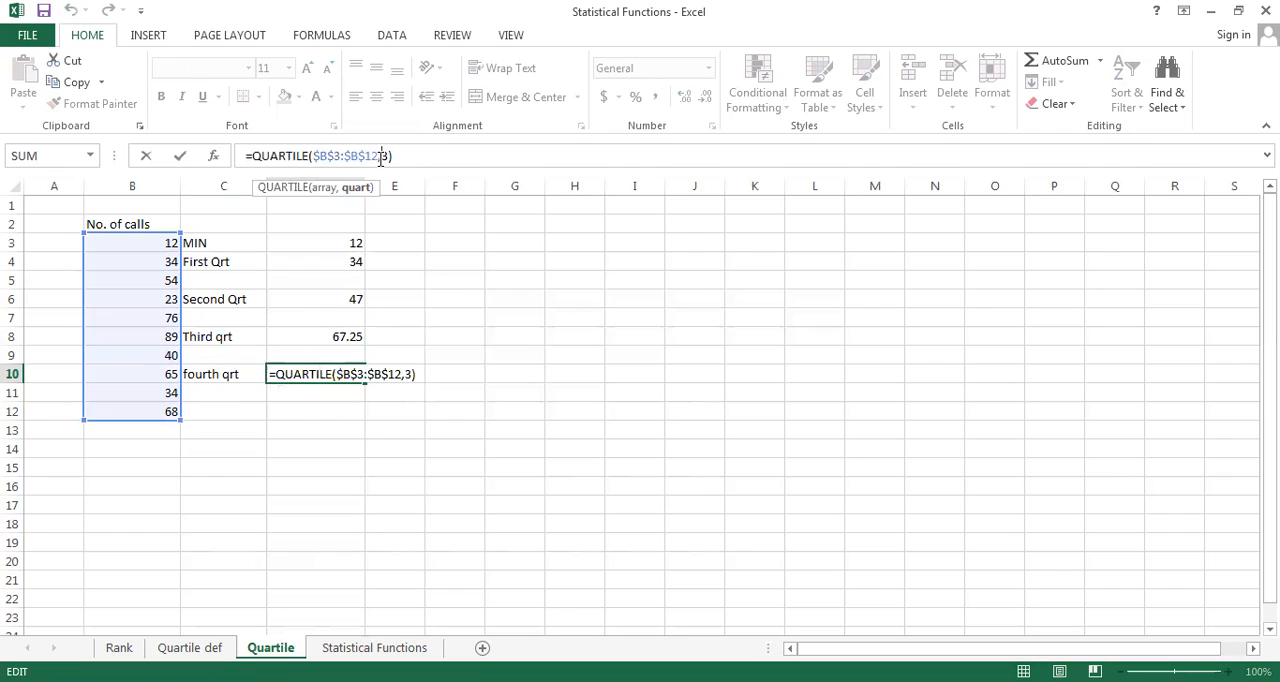
key("Delete")
type("4")
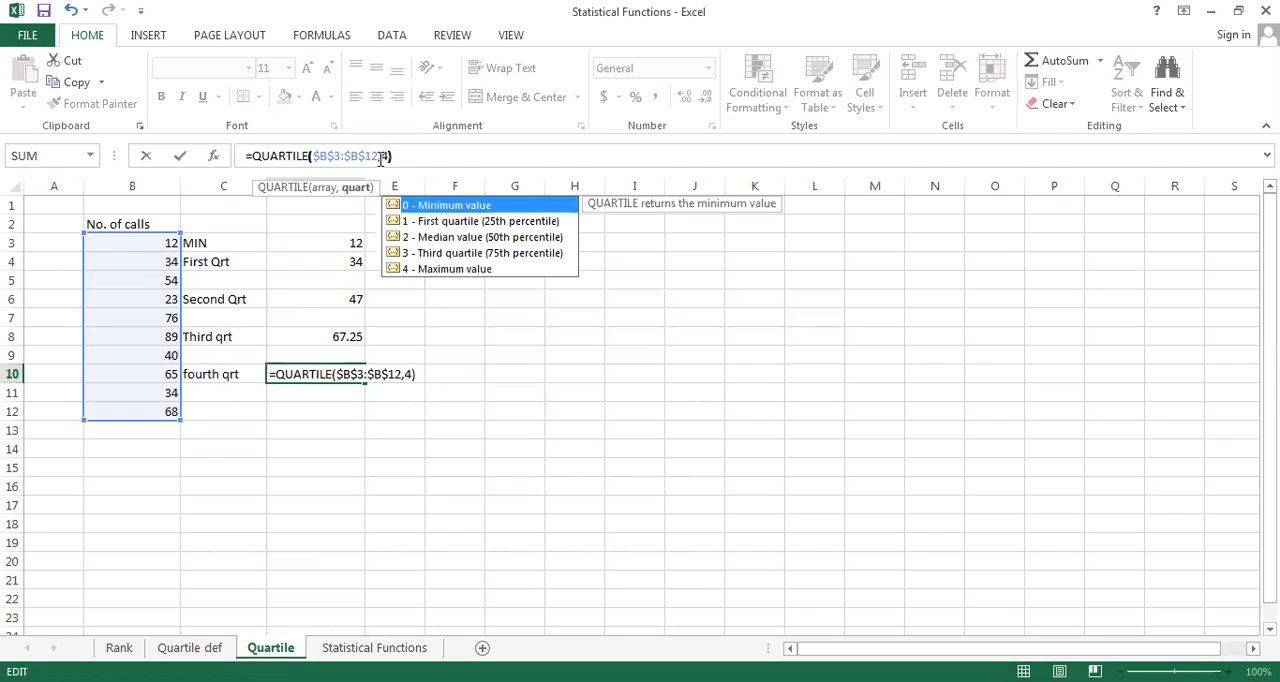
key("Return")
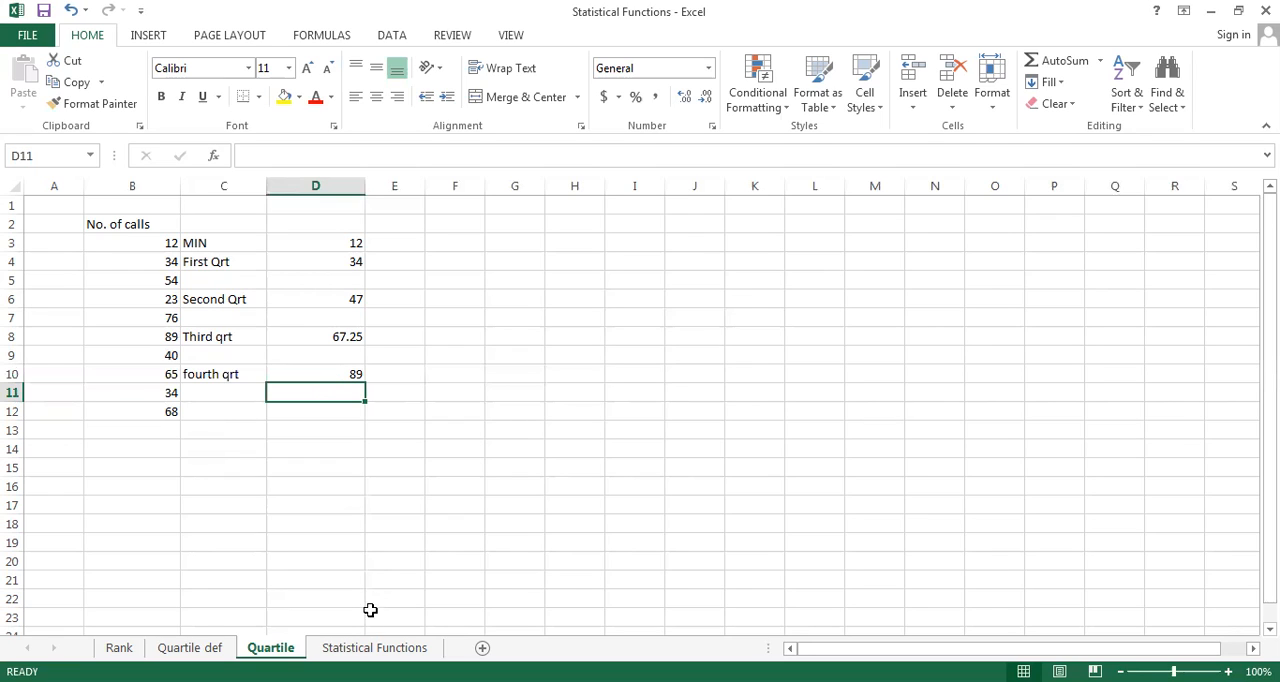
Open the Statistical Functions sheet and go through the list of function names in column A down to countifs
left_click(374, 648)
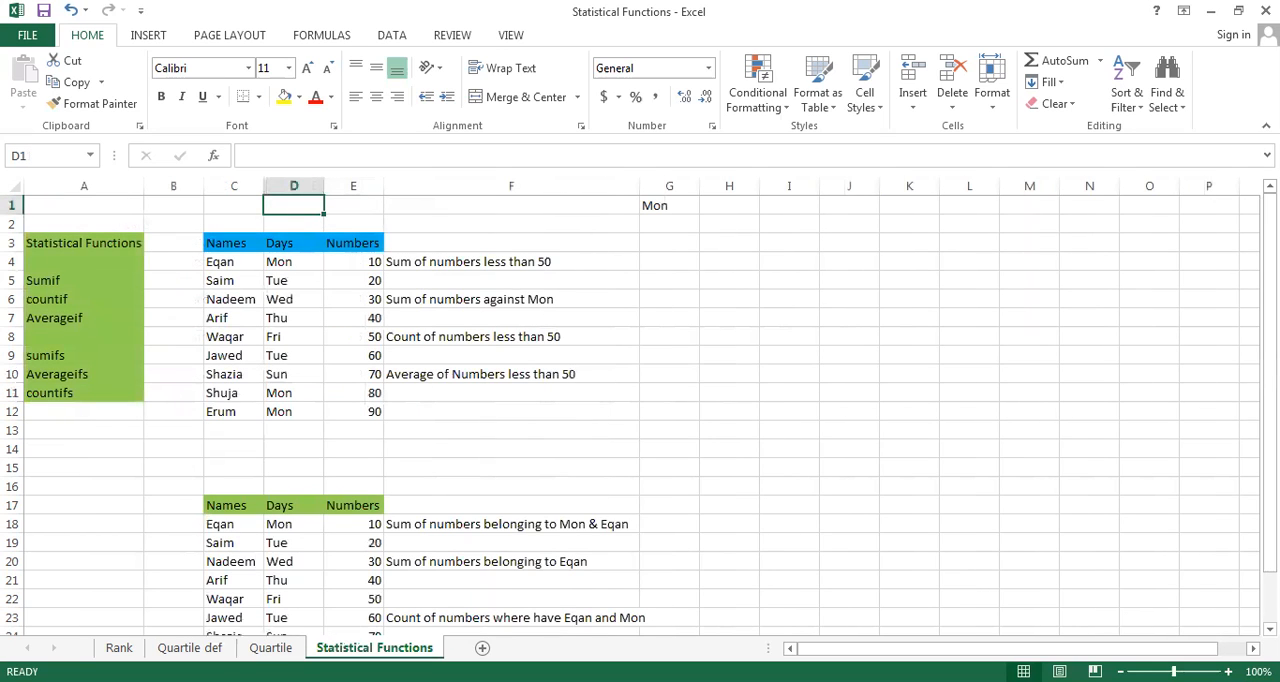
key("Left")
key("Left")
key("Left")
key("Down")
key("Down")
key("Down")
key("Down")
key("Down")
key("Down")
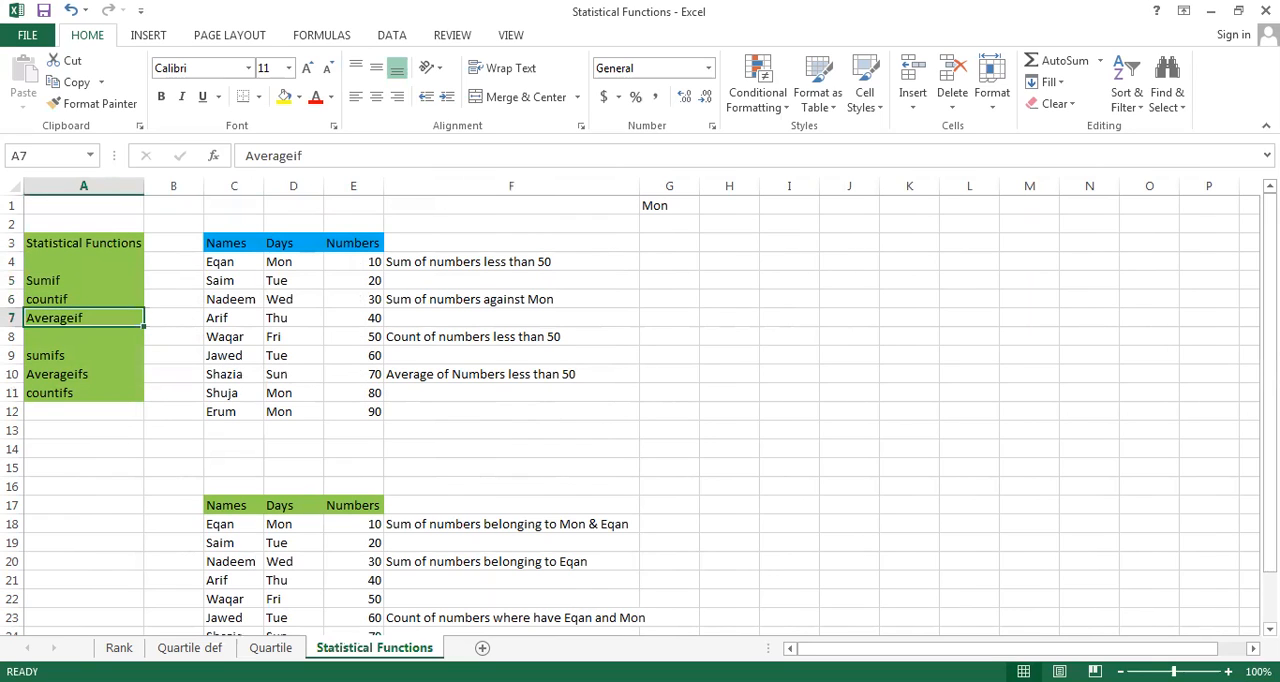
key("Down")
key("Down")
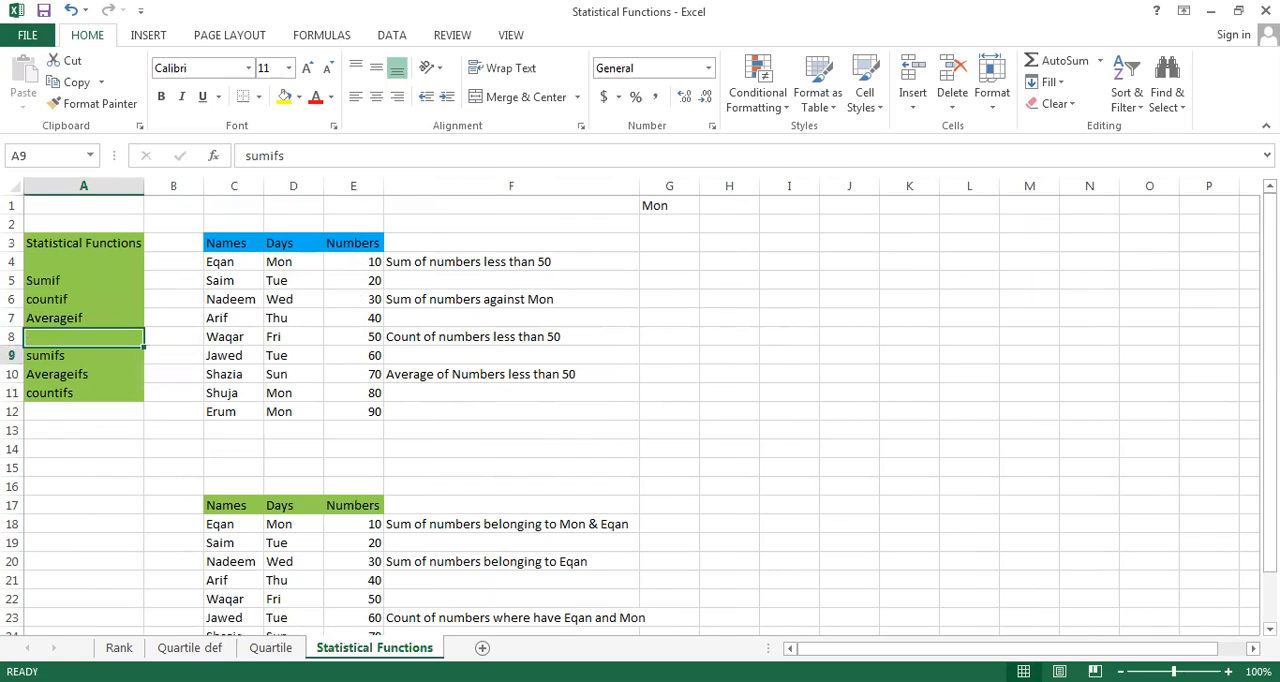
key("Down")
key("Down")
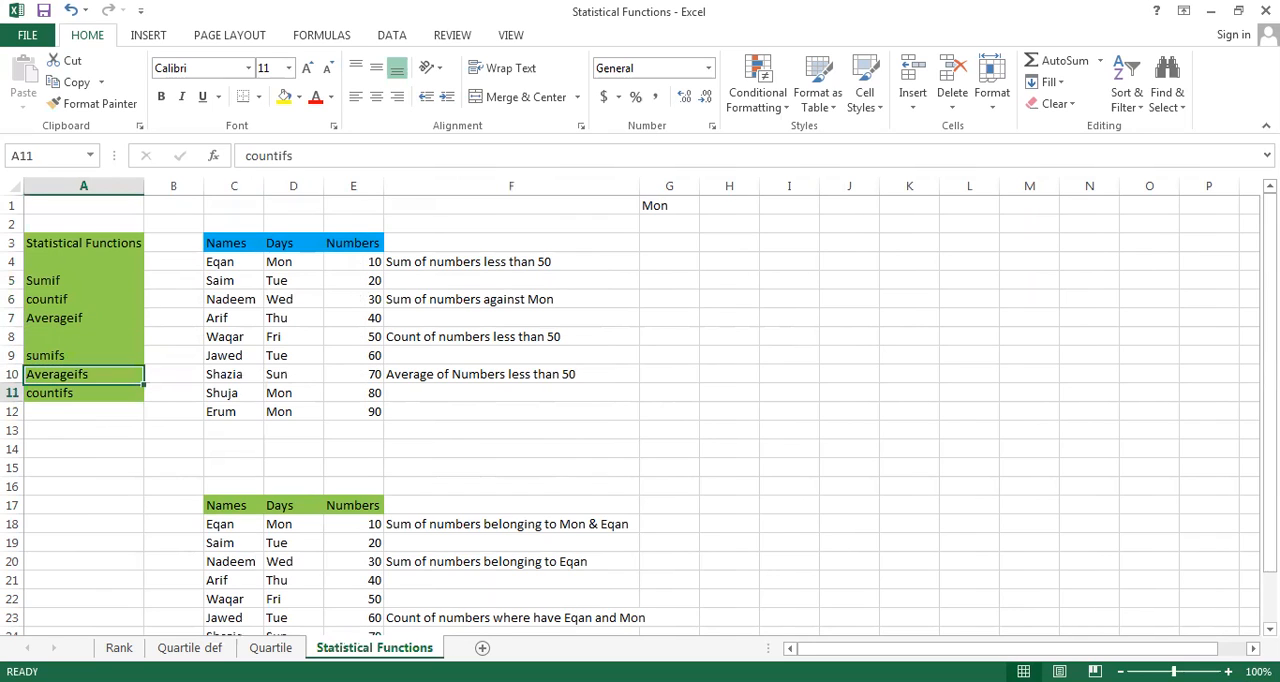
Look over the names, days and numbers of the first table, the sum task in F4, and the numbers below 50 in E4:E7
key("Up")
key("Up")
key("Up")
key("Up")
key("Up")
key("Up")
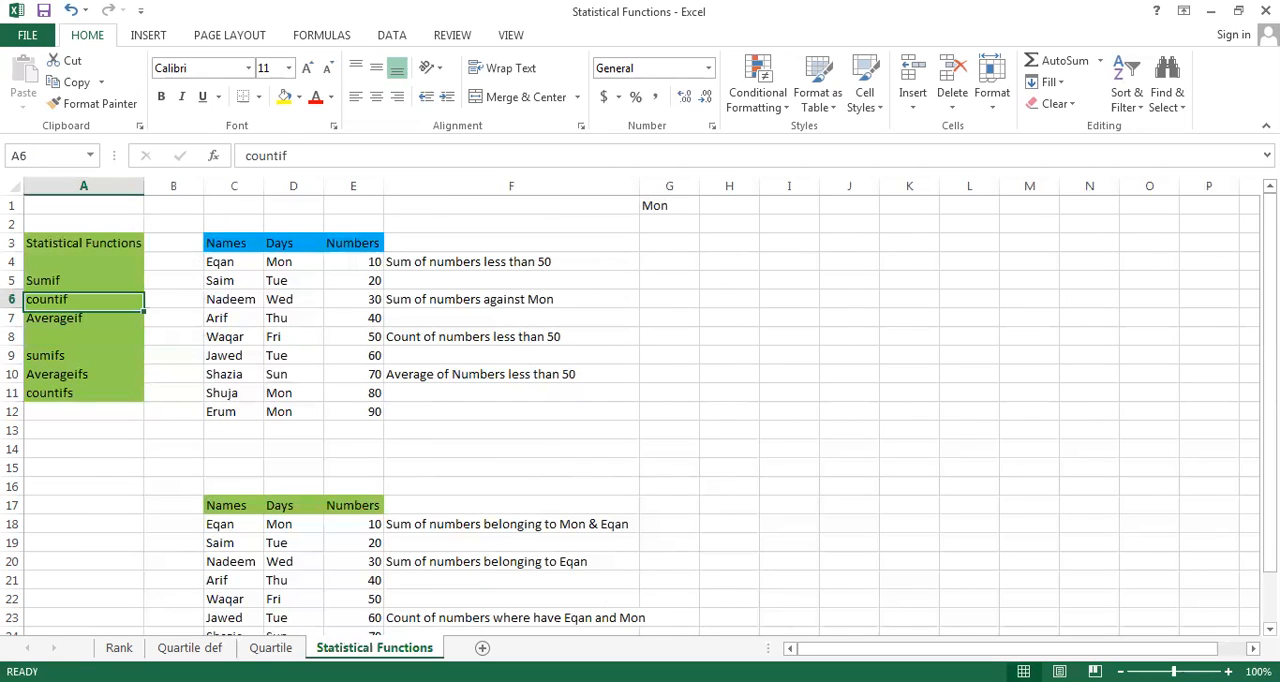
key("Right")
key("Right")
key("Up")
key("Up")
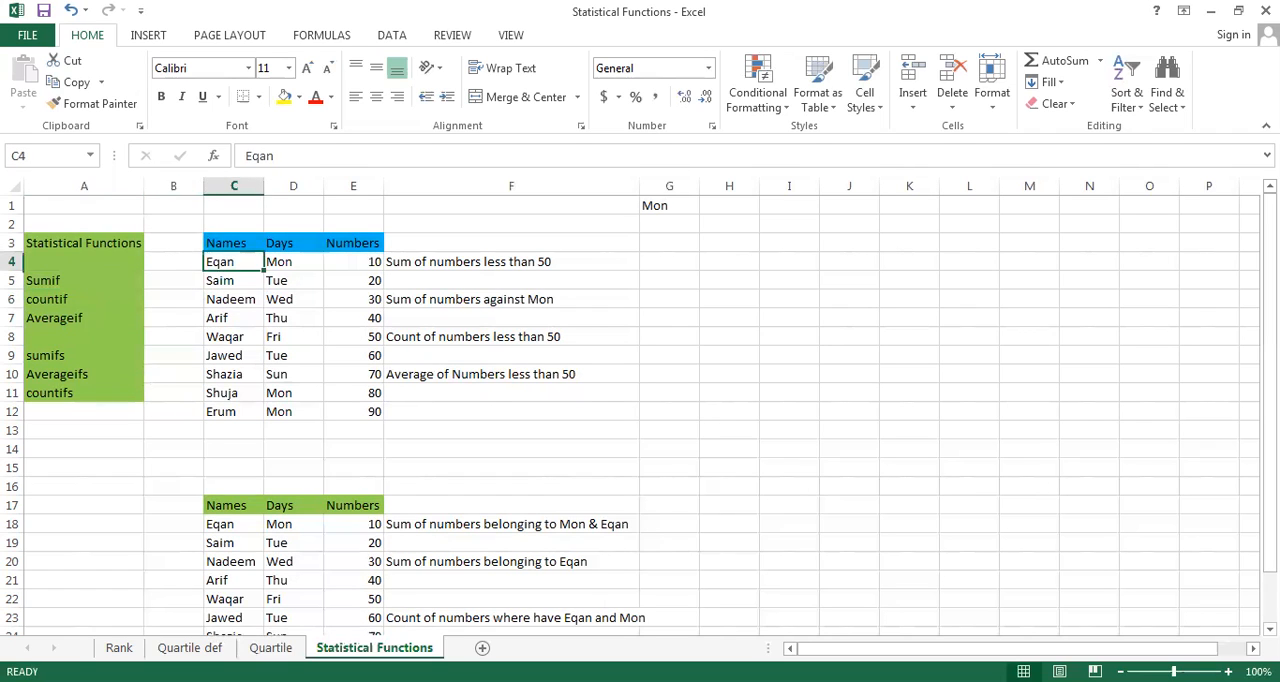
key("Right")
key("Right")
key("Down")
key("Down")
key("Down")
key("Down")
key("Down")
key("Up")
key("Up")
key("Up")
key("Up")
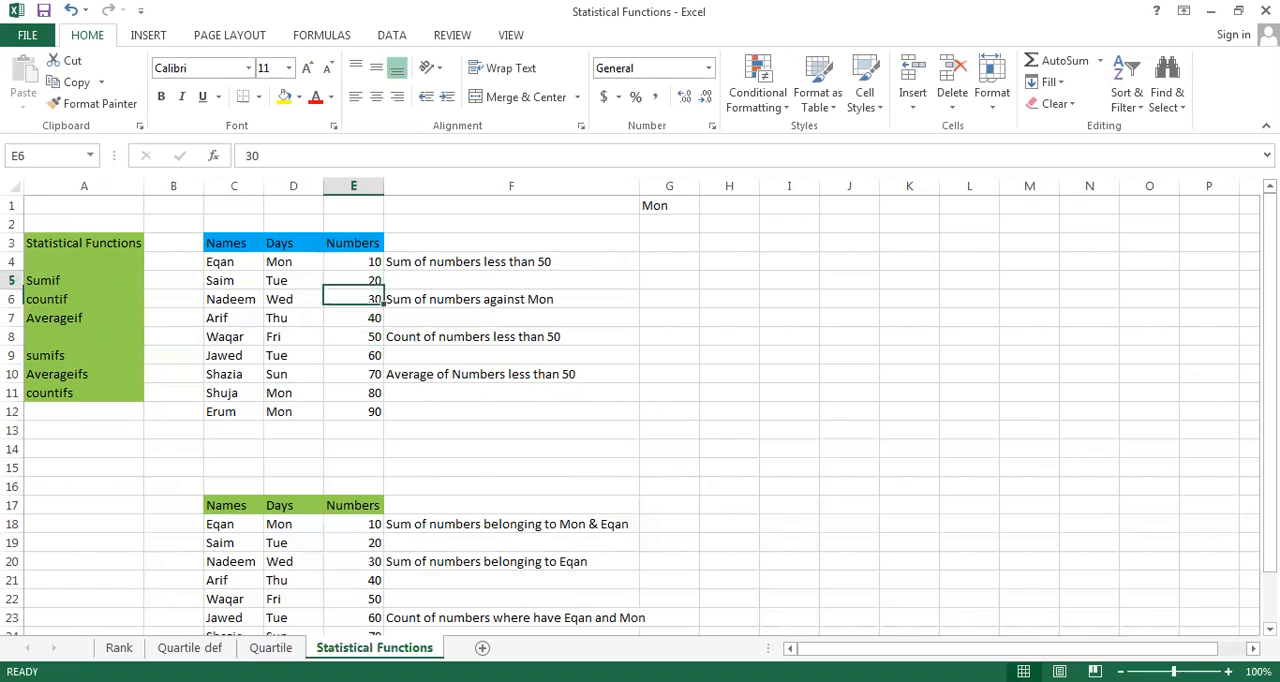
key("Right")
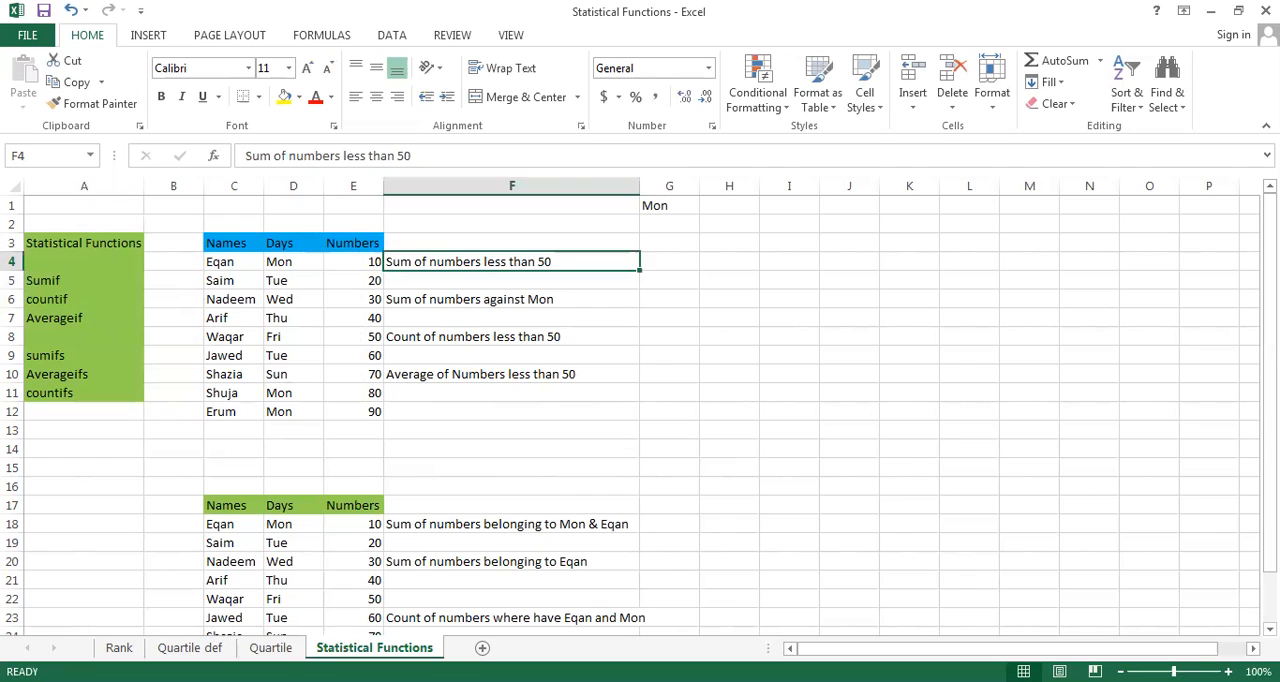
left_click(669, 262)
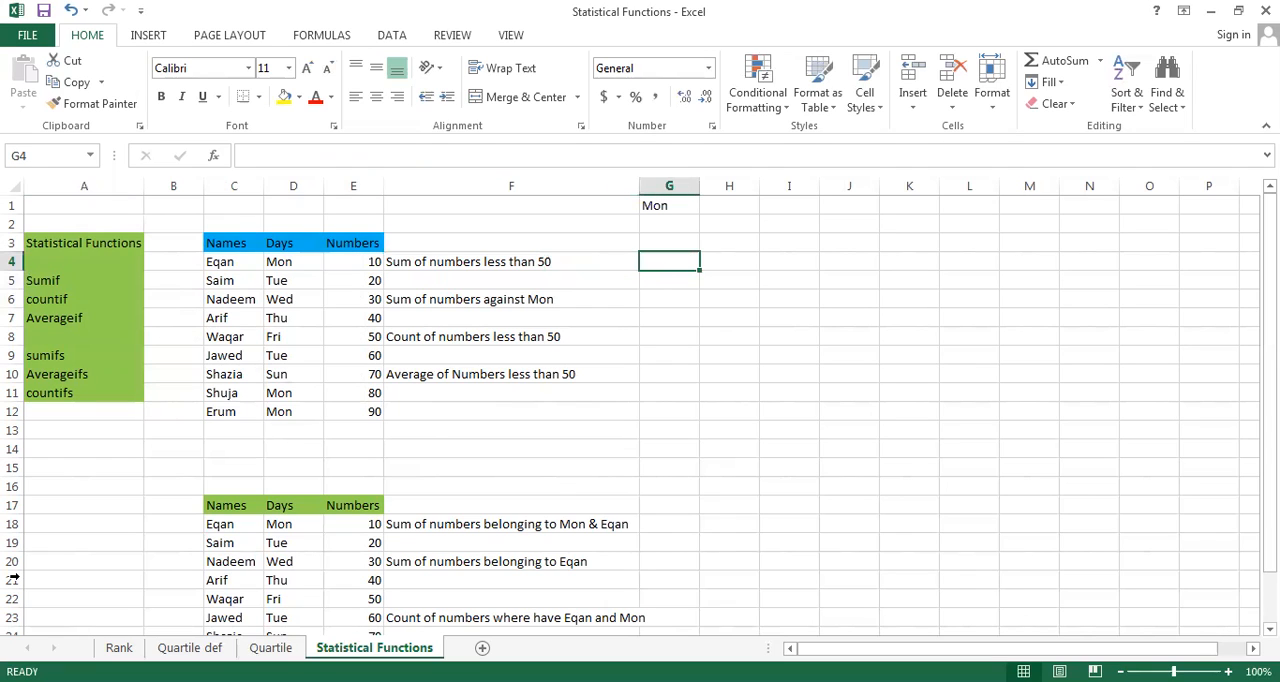
left_click(357, 322)
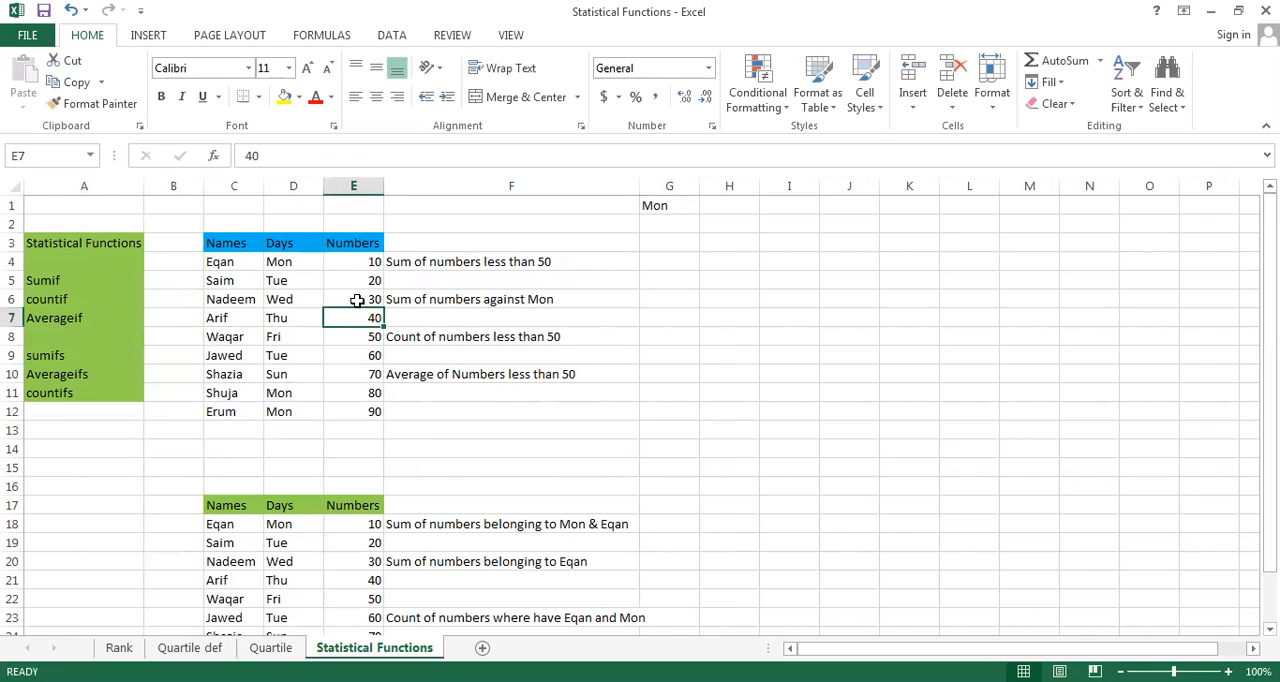
left_click(357, 300)
left_click(349, 279)
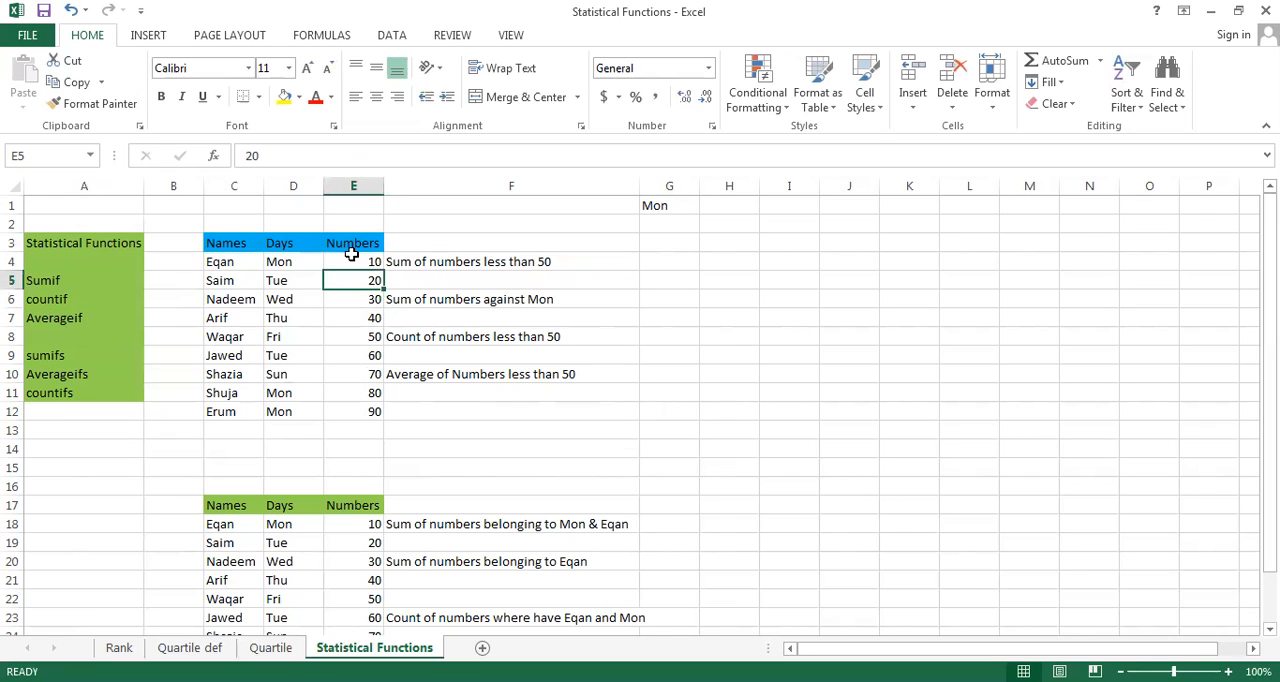
left_click(352, 259)
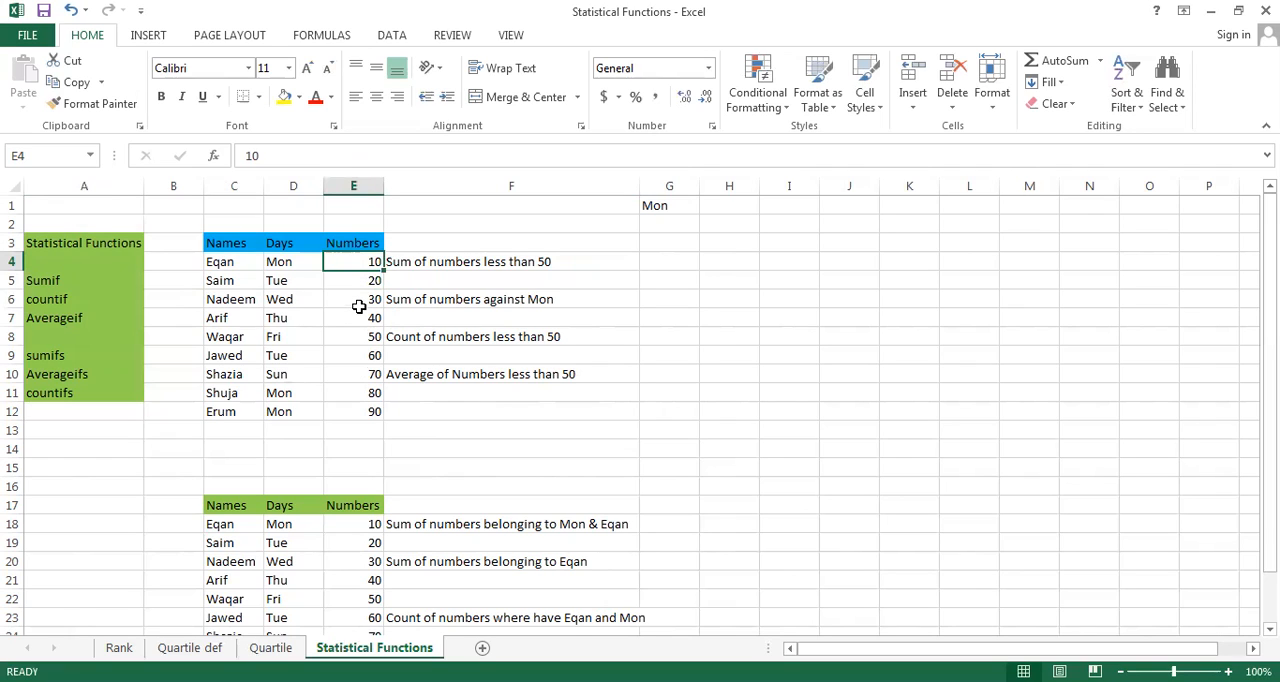
left_click(674, 260)
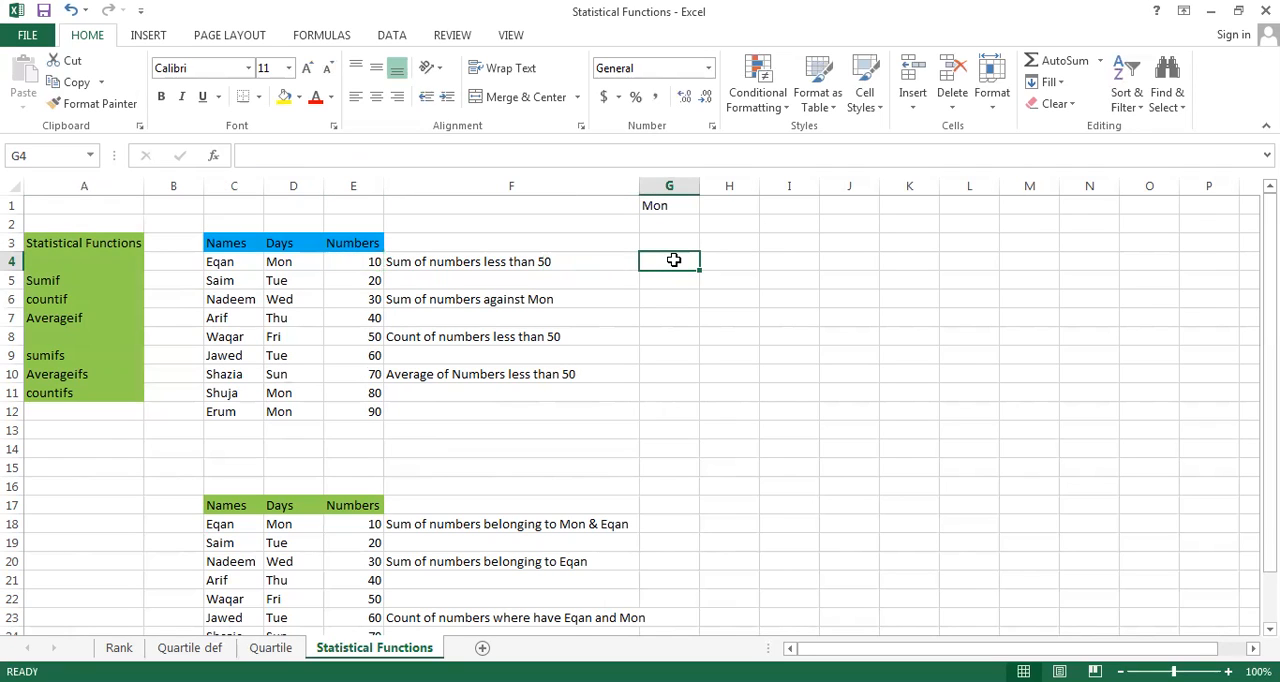
type("=")
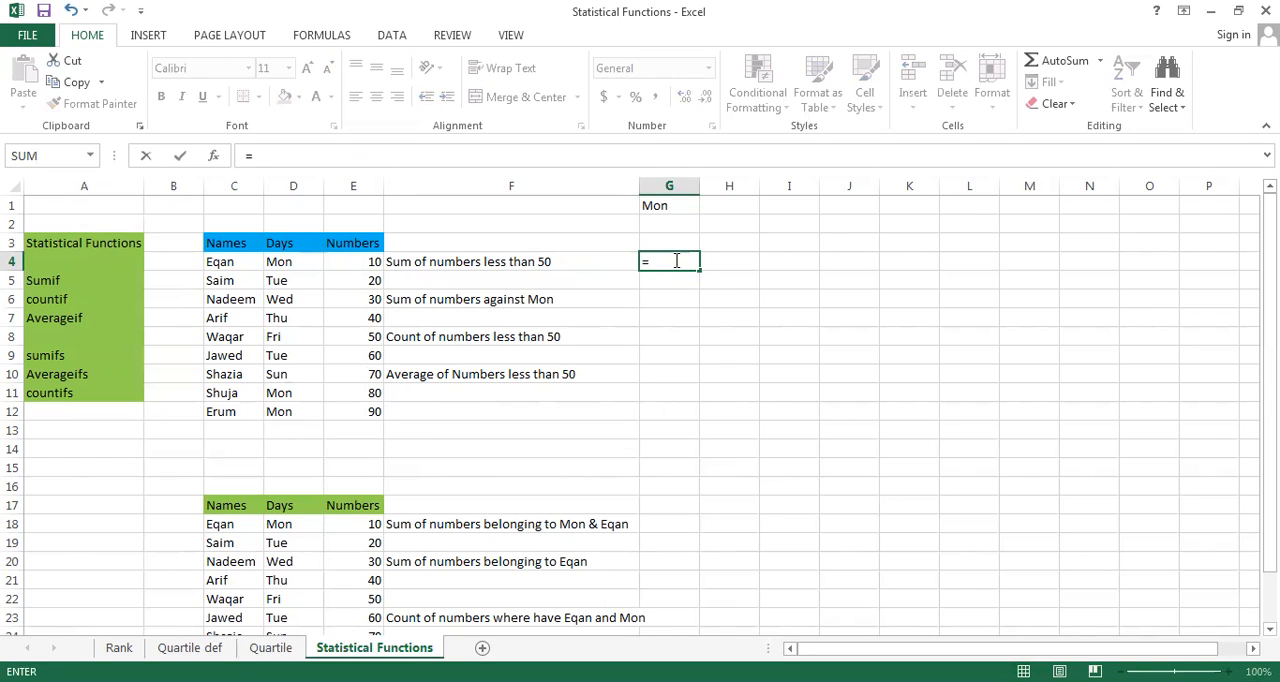
type("SUM")
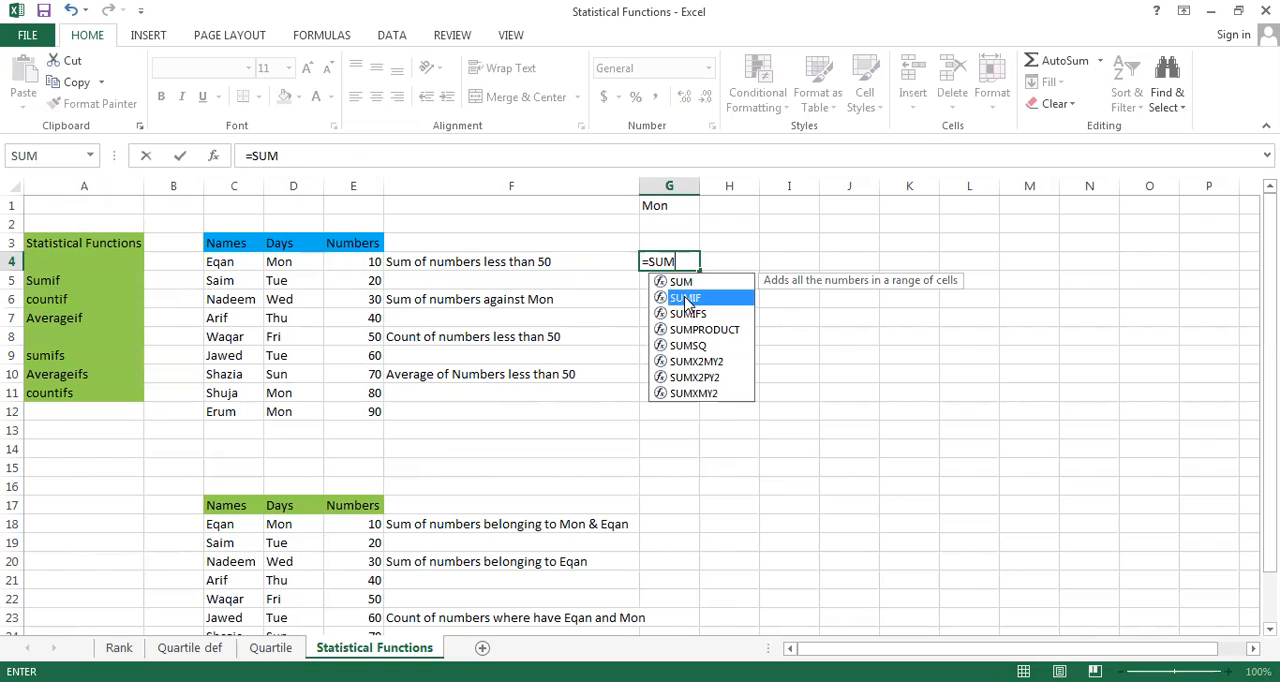
double_click(686, 298)
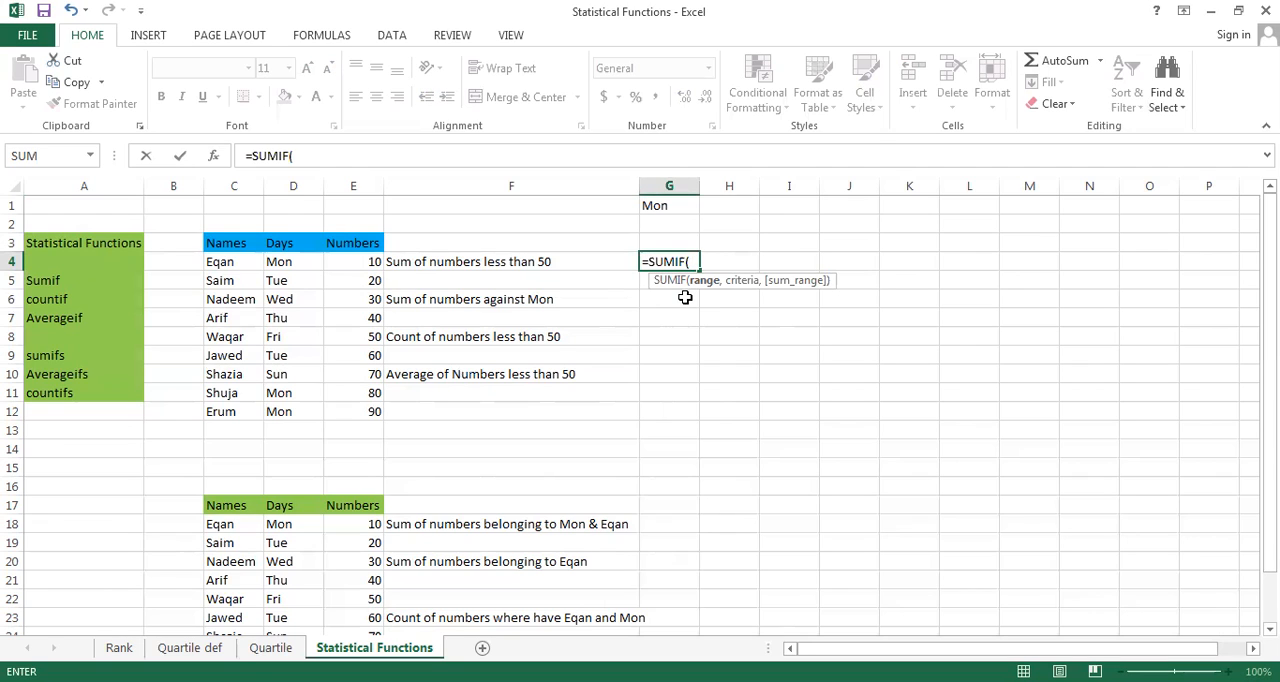
left_click(348, 266)
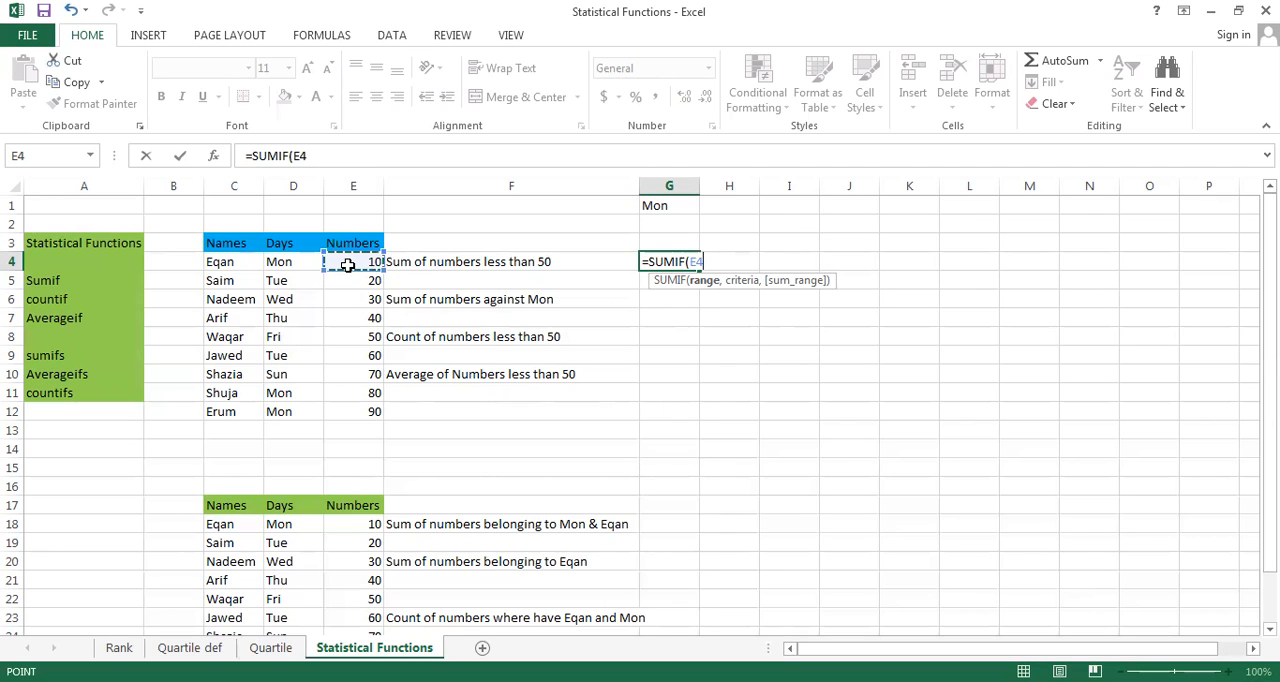
key("shift+Down")
key("shift+Down")
key("shift+Down")
key("shift+Down")
key("shift+Down")
key("shift+Down")
key("shift+Down")
key("shift+Down")
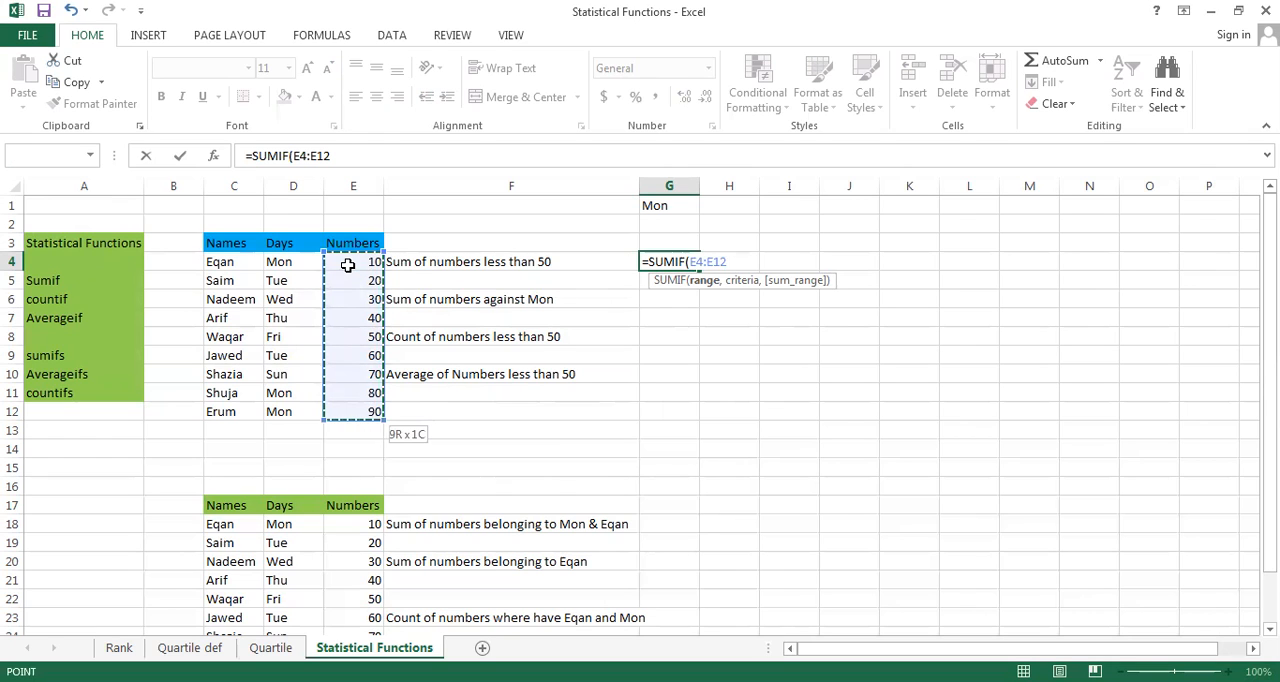
type(",")
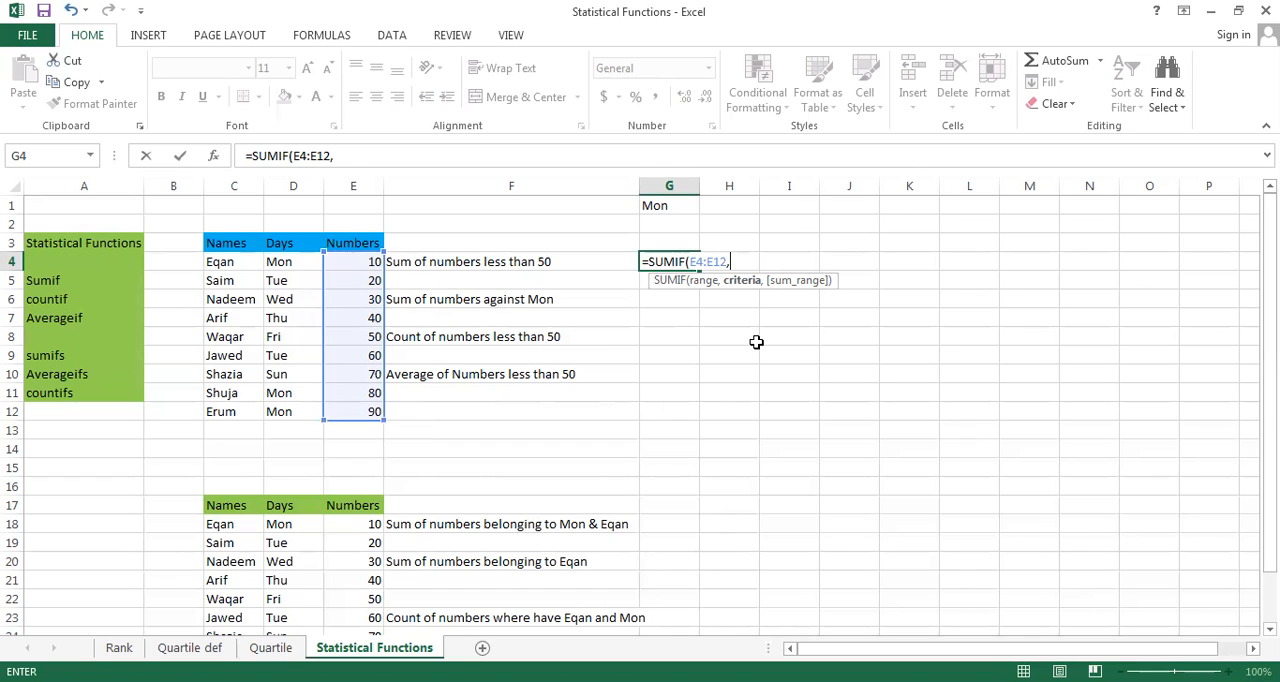
type("\",50\"")
key("Left")
key("Right")
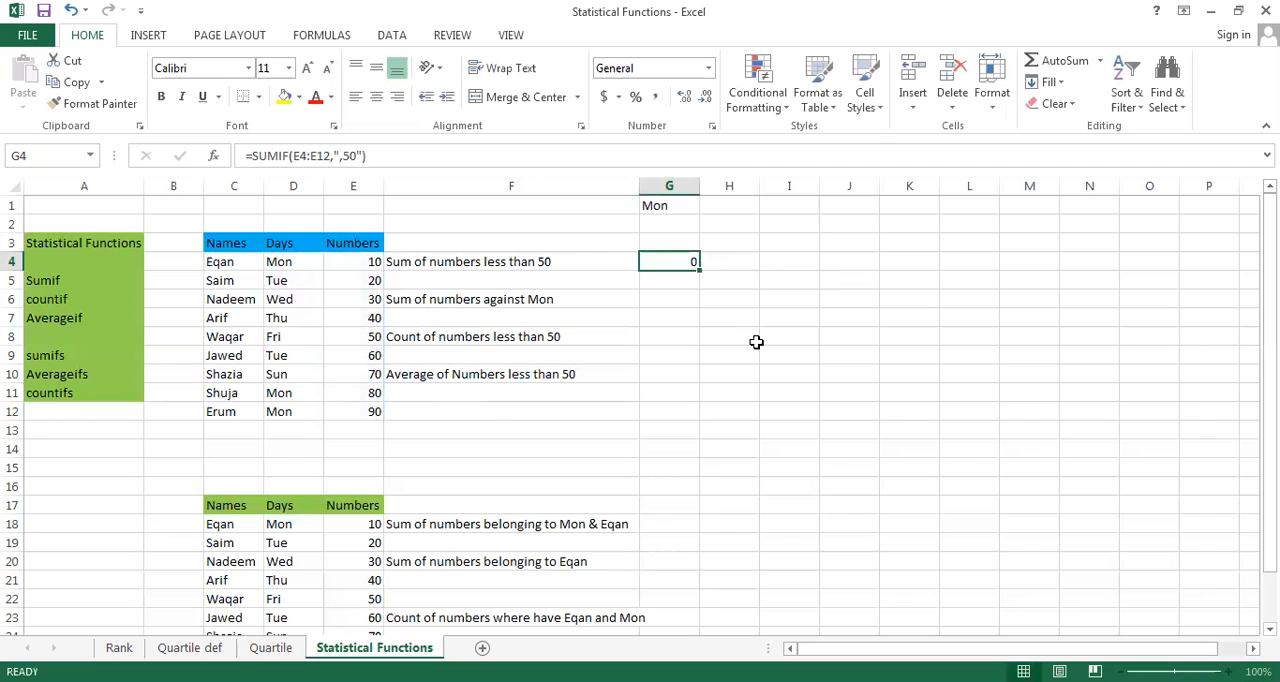
key("Delete")
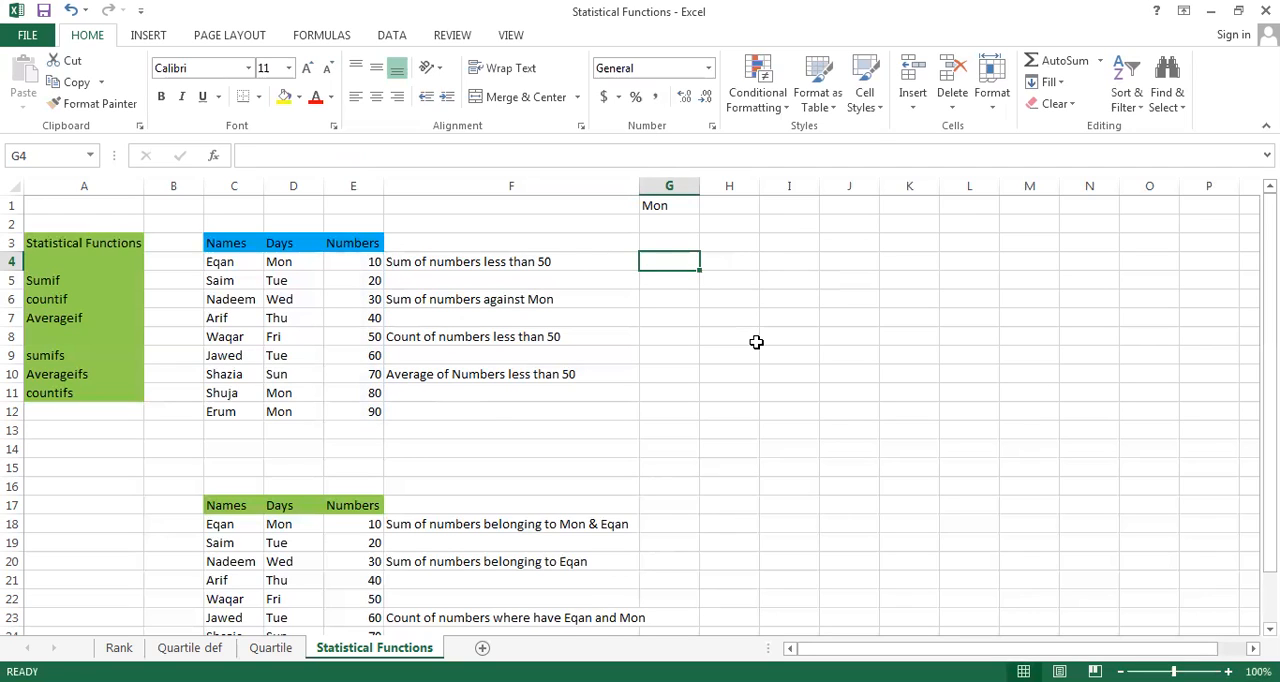
Enter =SUMIF(E4:E12,"<50") in G4 to sum the numbers less than 50
type("=")
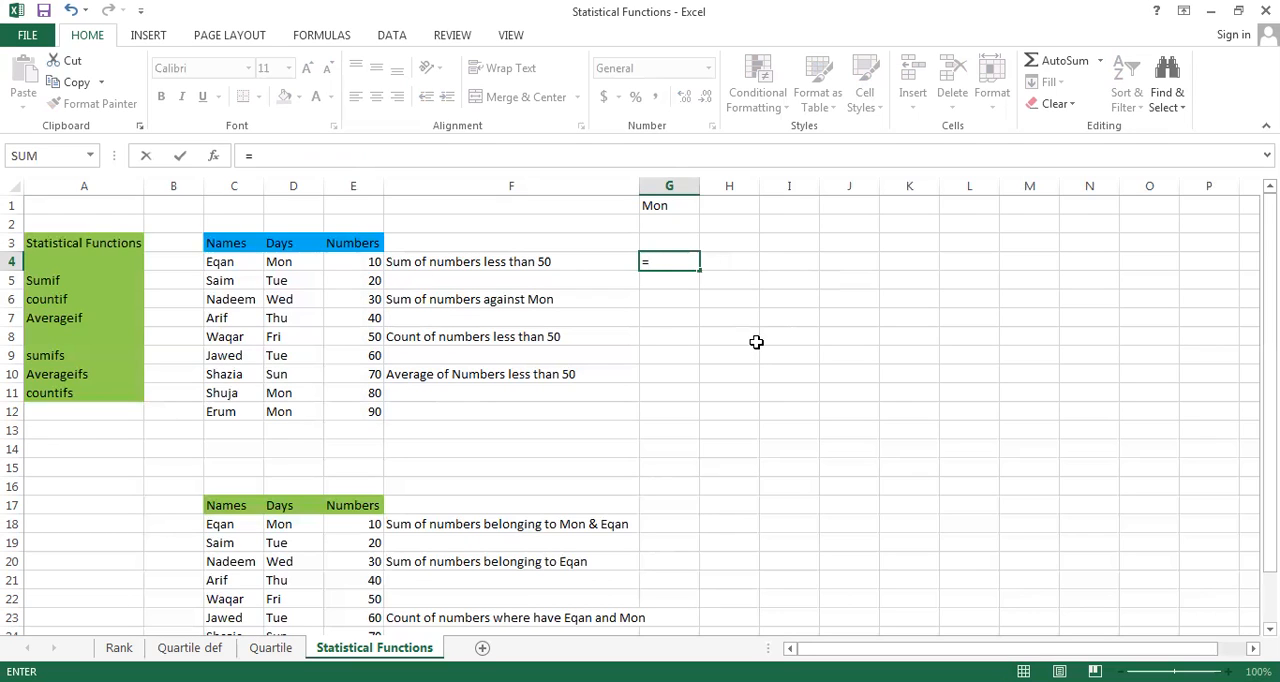
type("SUMIF(")
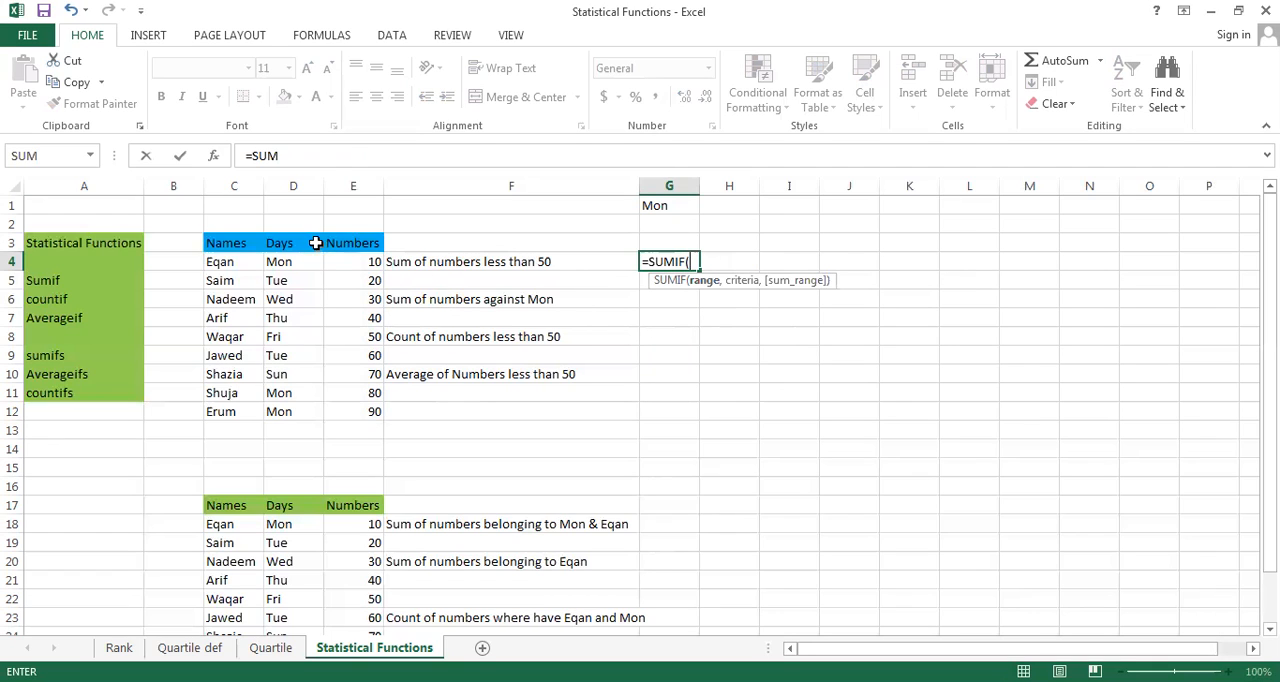
left_click(345, 270)
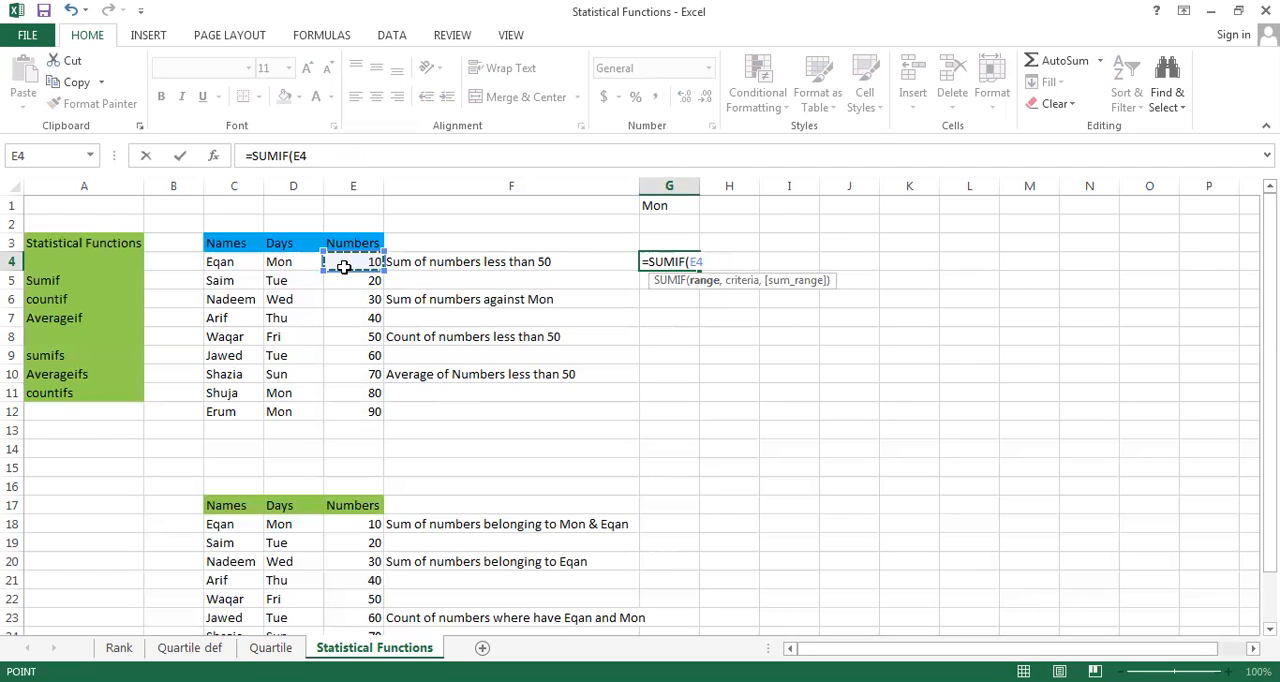
key("ctrl+shift+Down")
type(",\"")
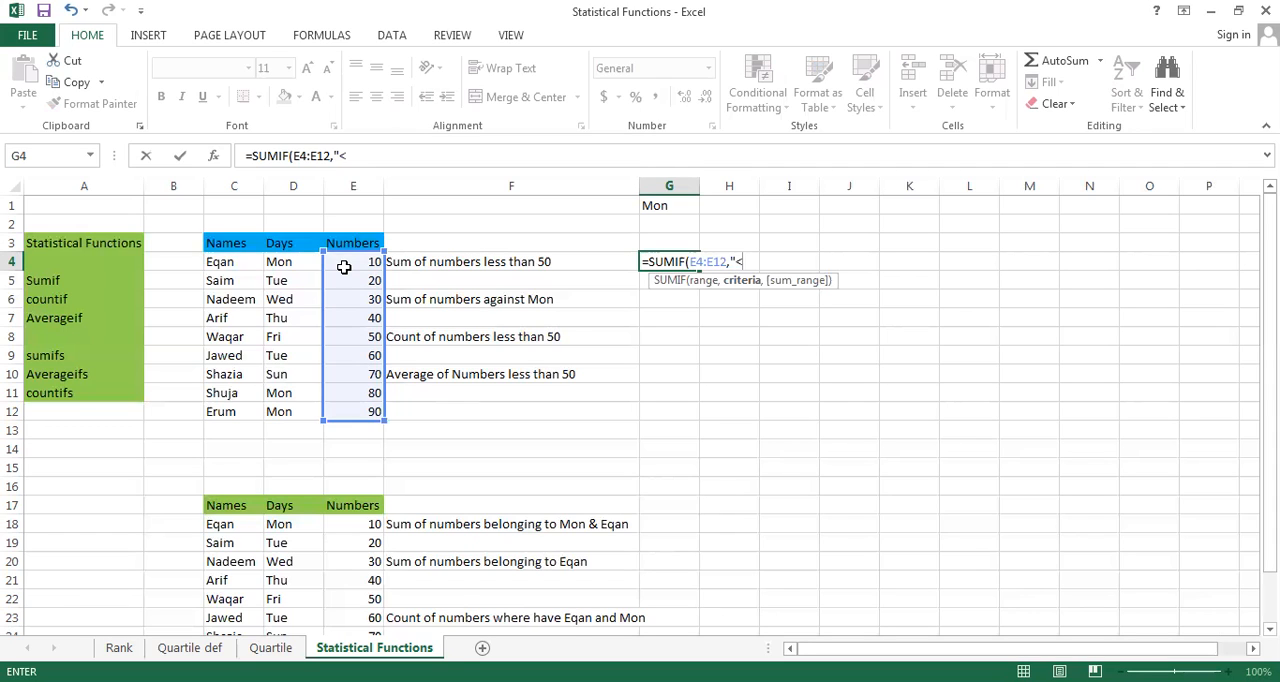
type("<50\")")
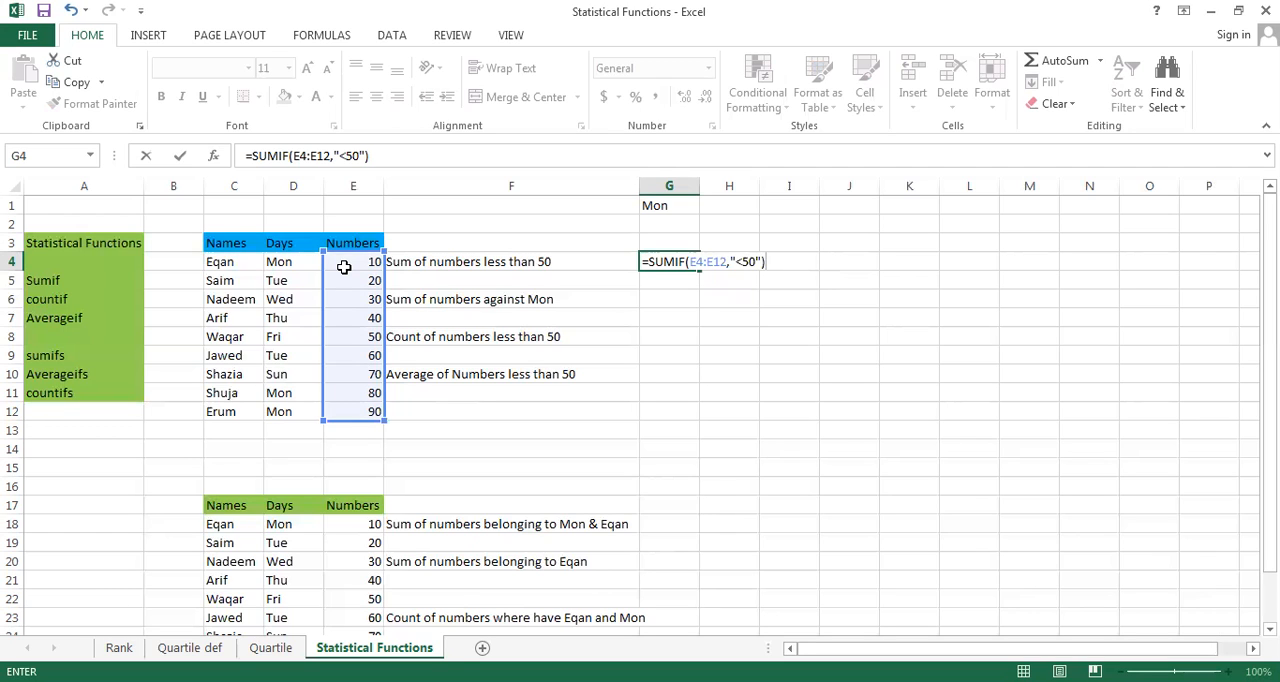
key("Return")
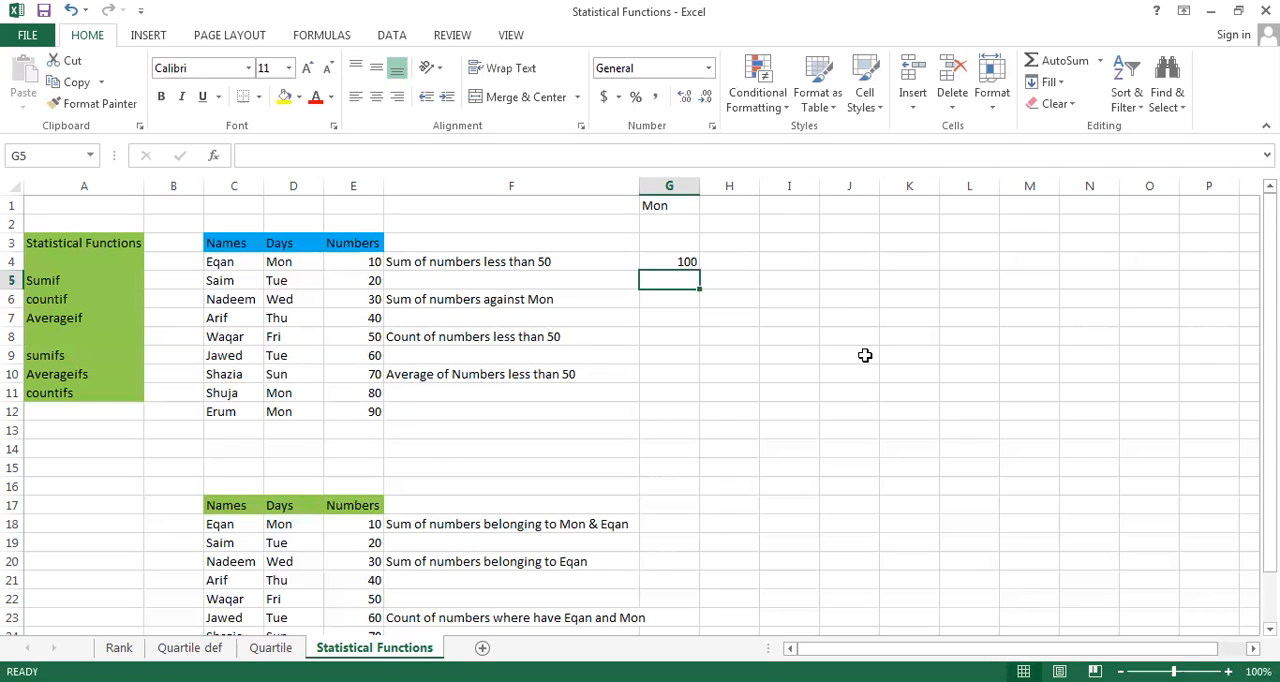
Enter =SUMIF(D4:D12,"Mon",E4:E12) in G6 to sum the numbers against Mon
key("Down")
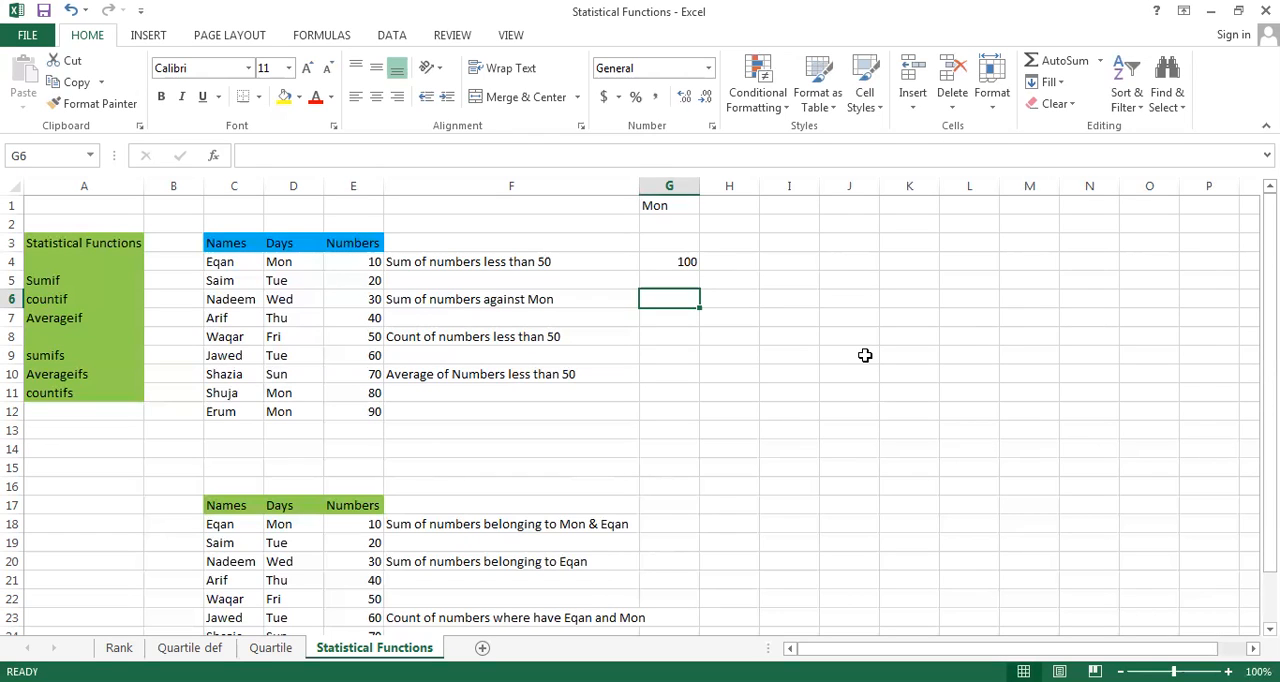
type("=")
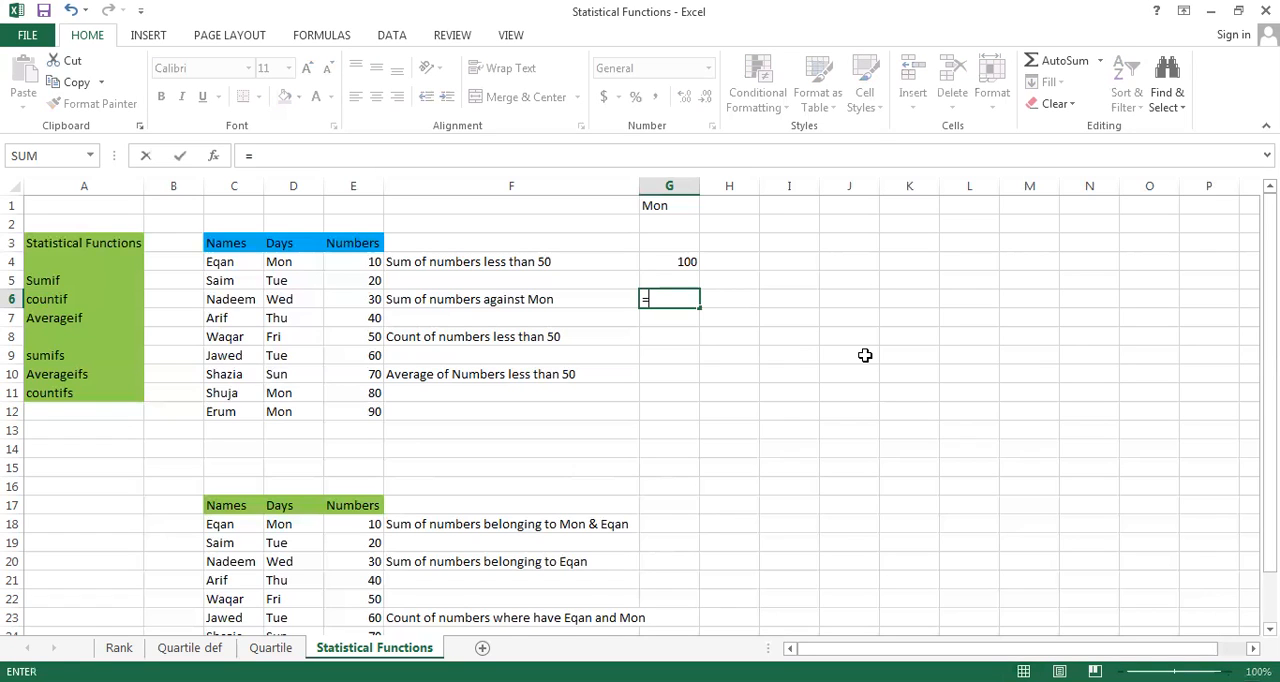
type("SUM")
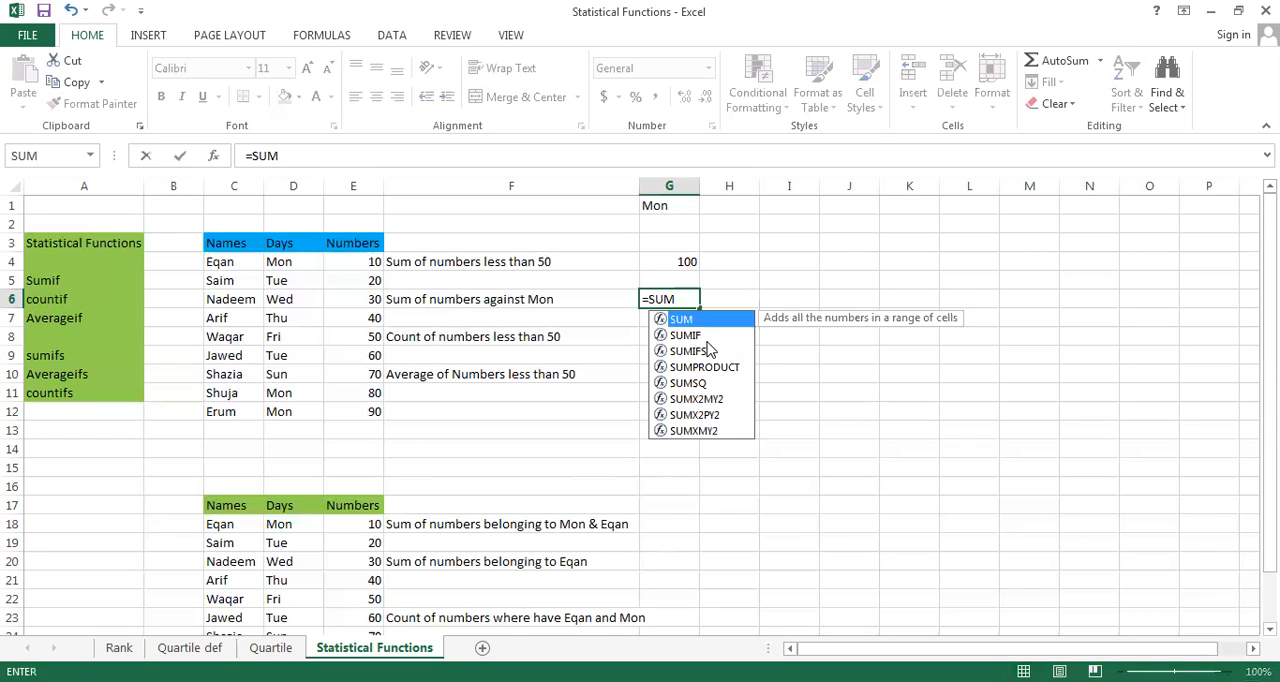
double_click(697, 335)
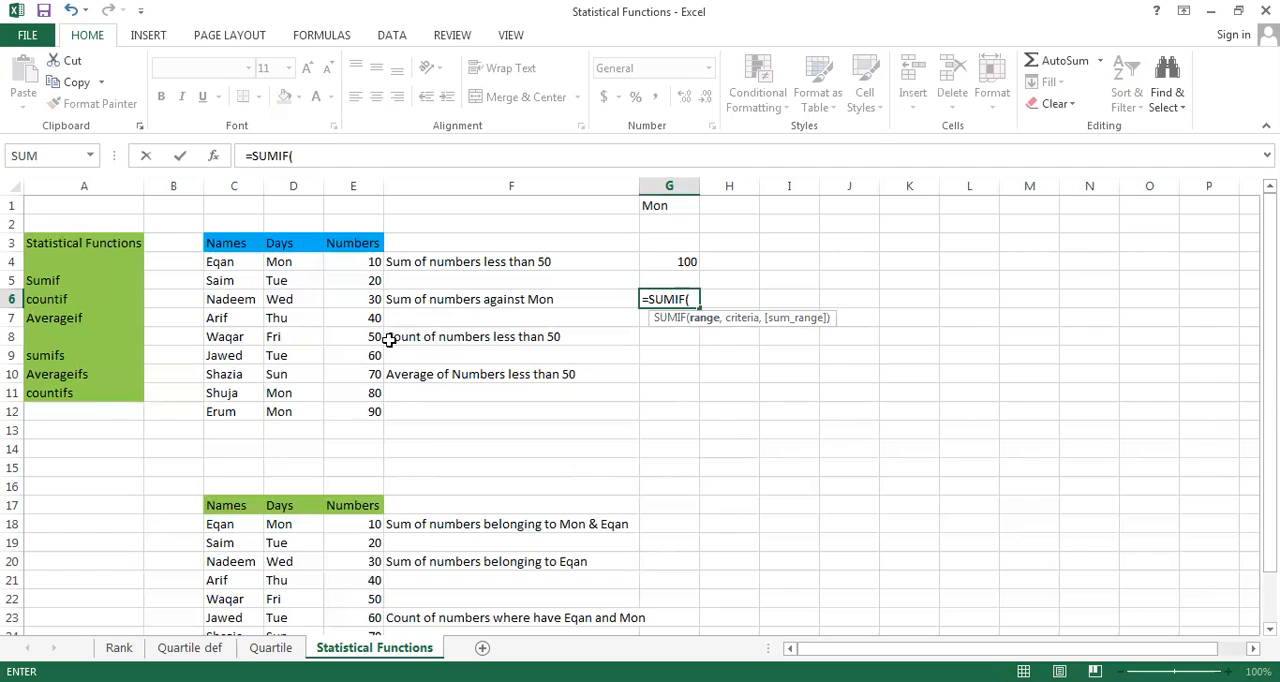
left_click(286, 264)
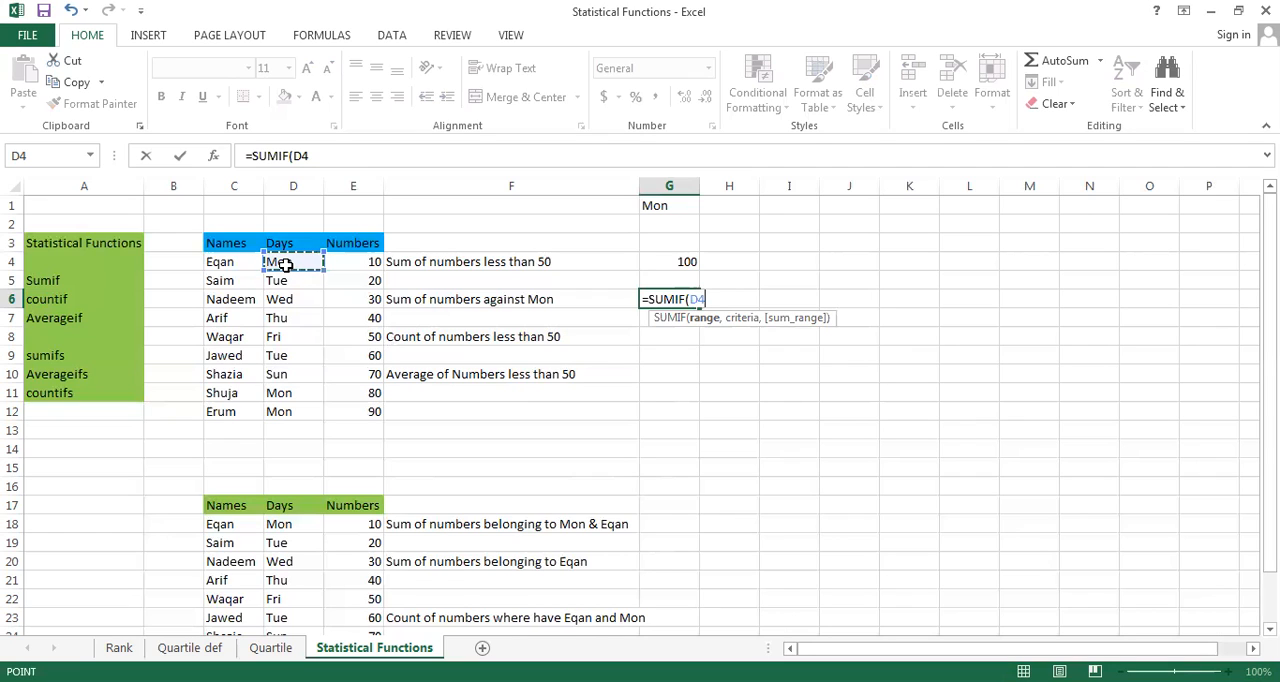
key("ctrl+shift+Down")
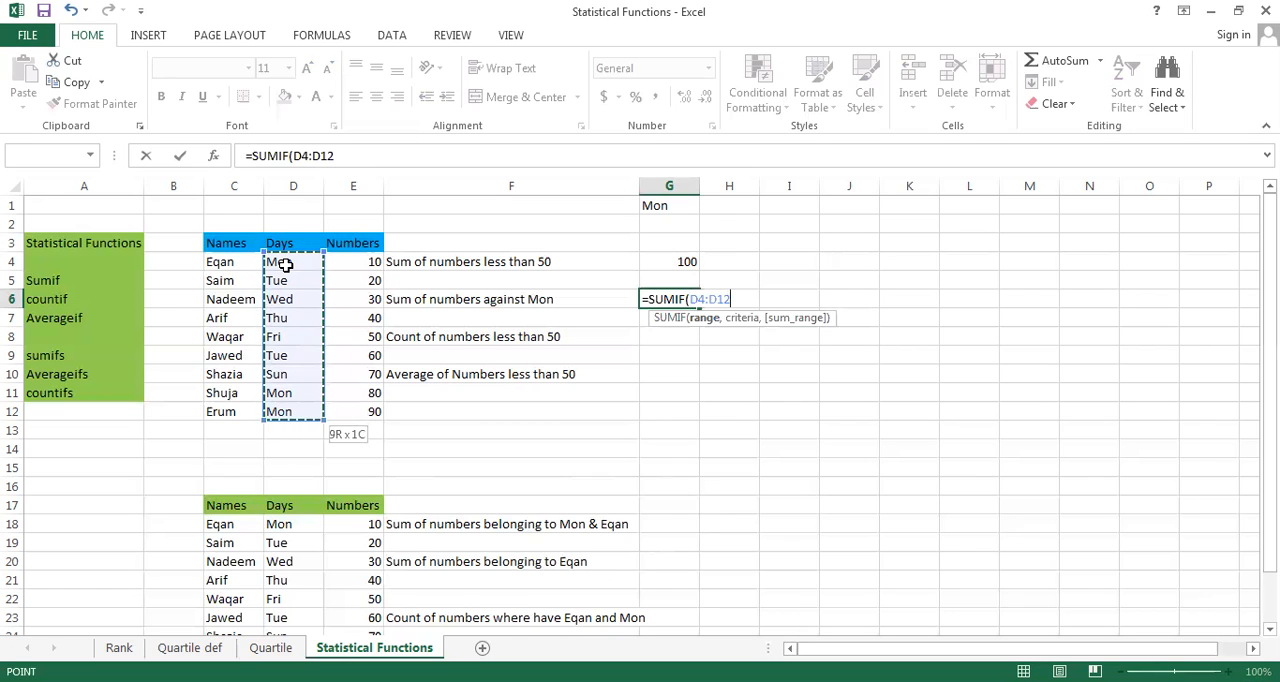
type(",")
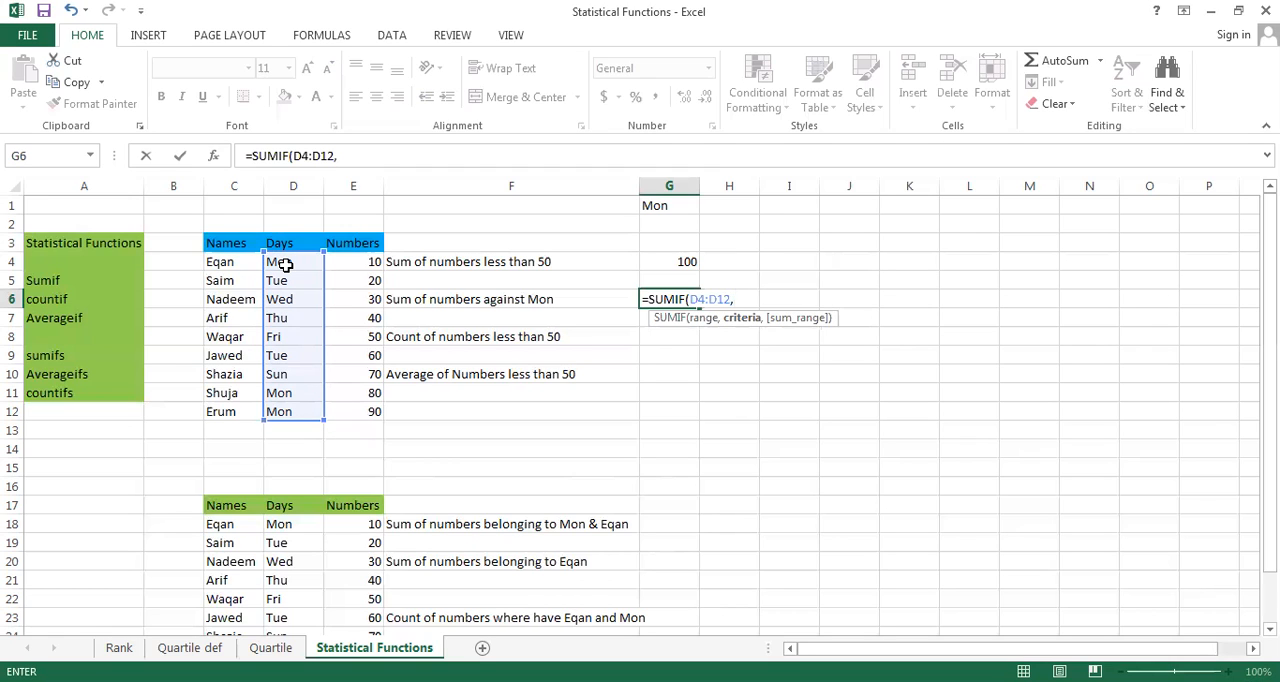
type("\"Mon\",")
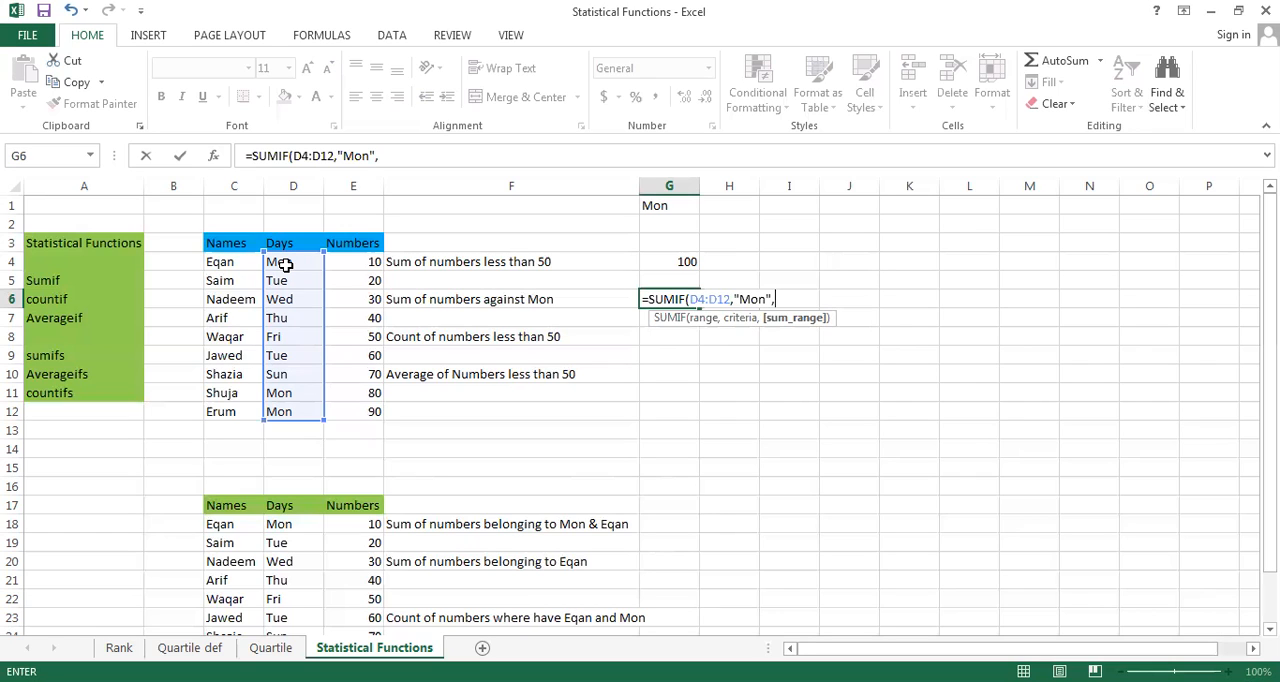
left_click(360, 264)
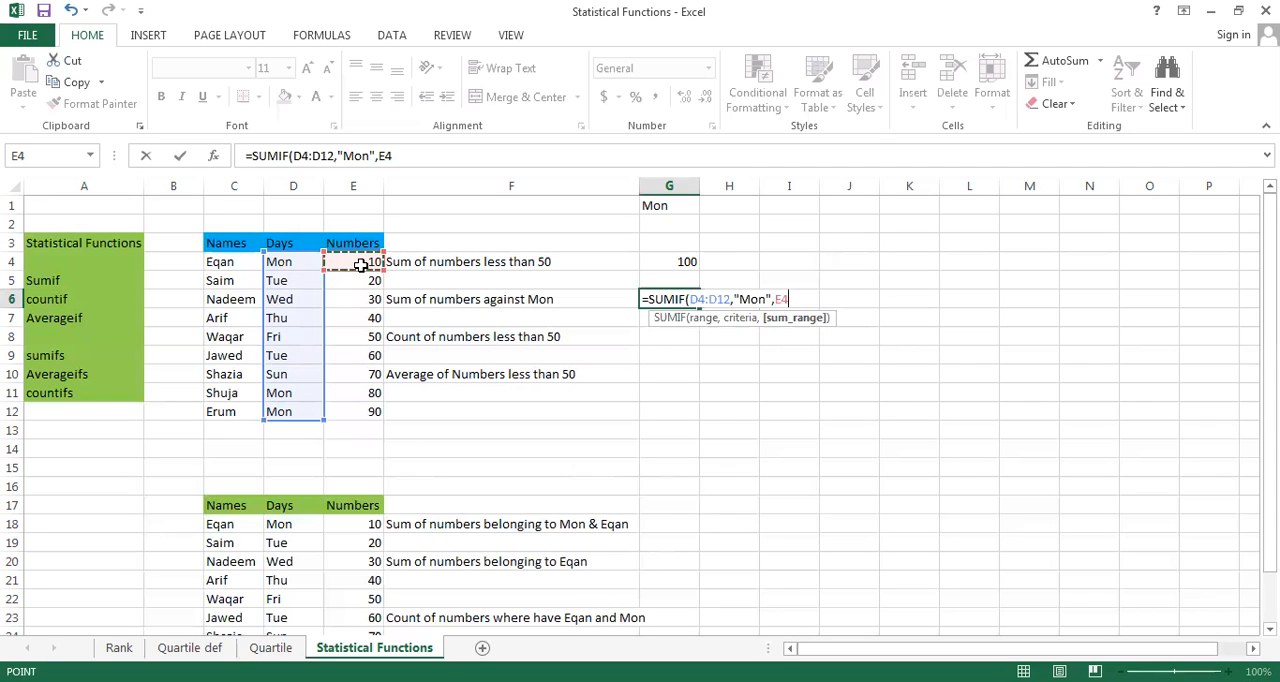
key("ctrl+shift+Down")
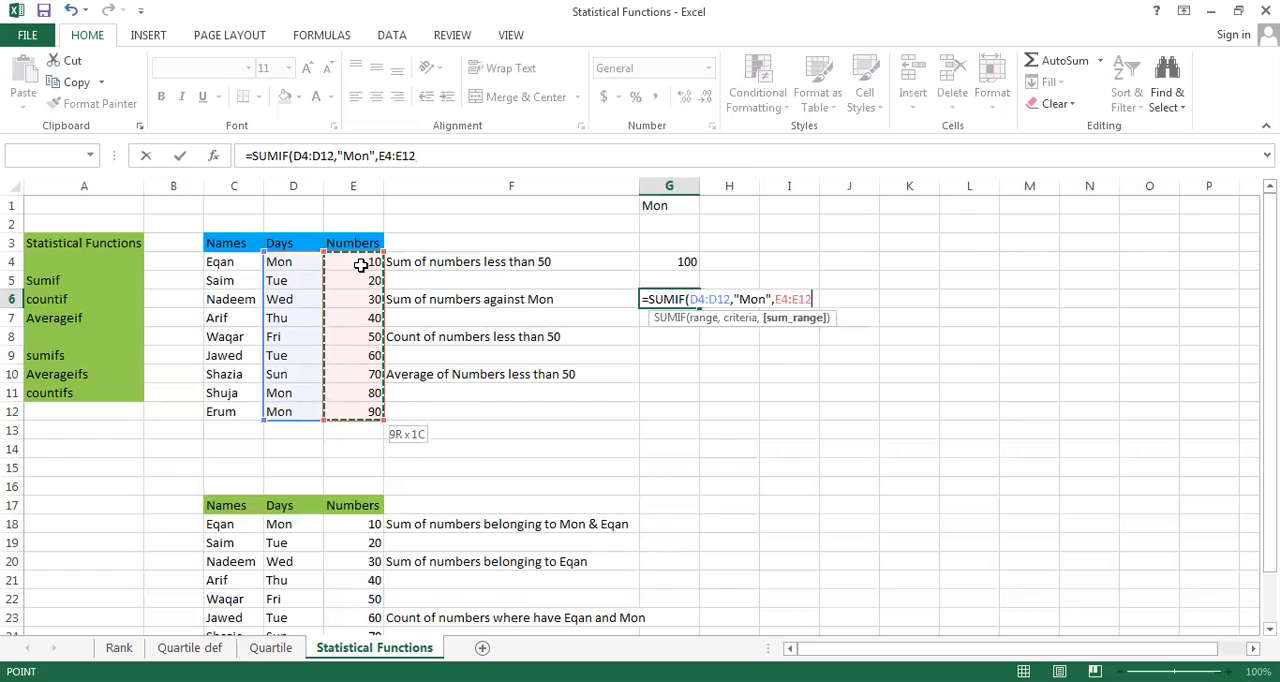
type(")")
key("Return")
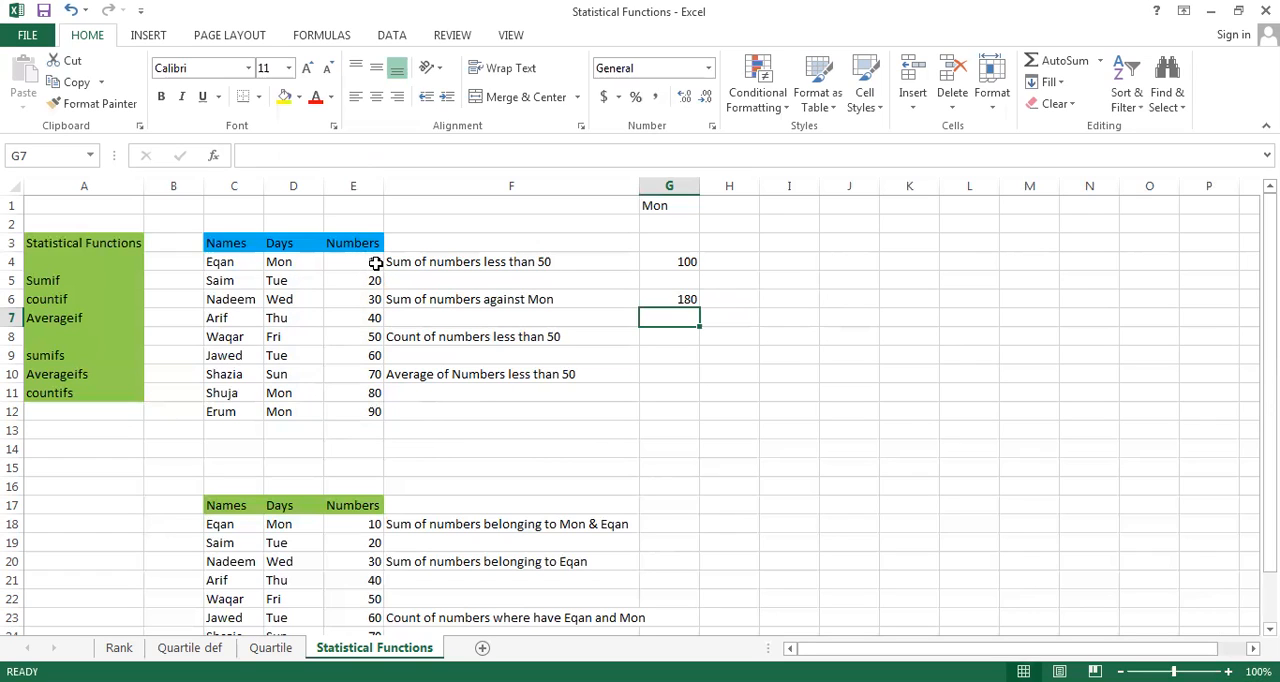
key("Down")
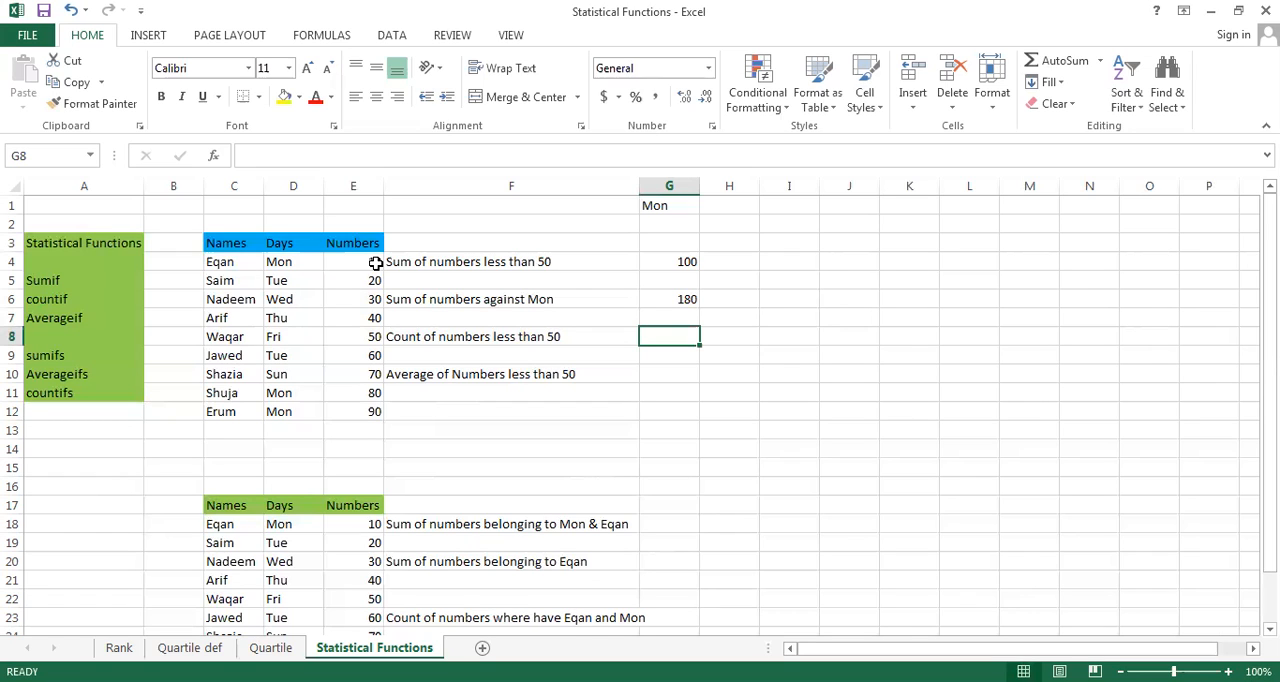
Enter =COUNTIF(E4:E12,"<50") in G8 to count the numbers less than 50
type("=")
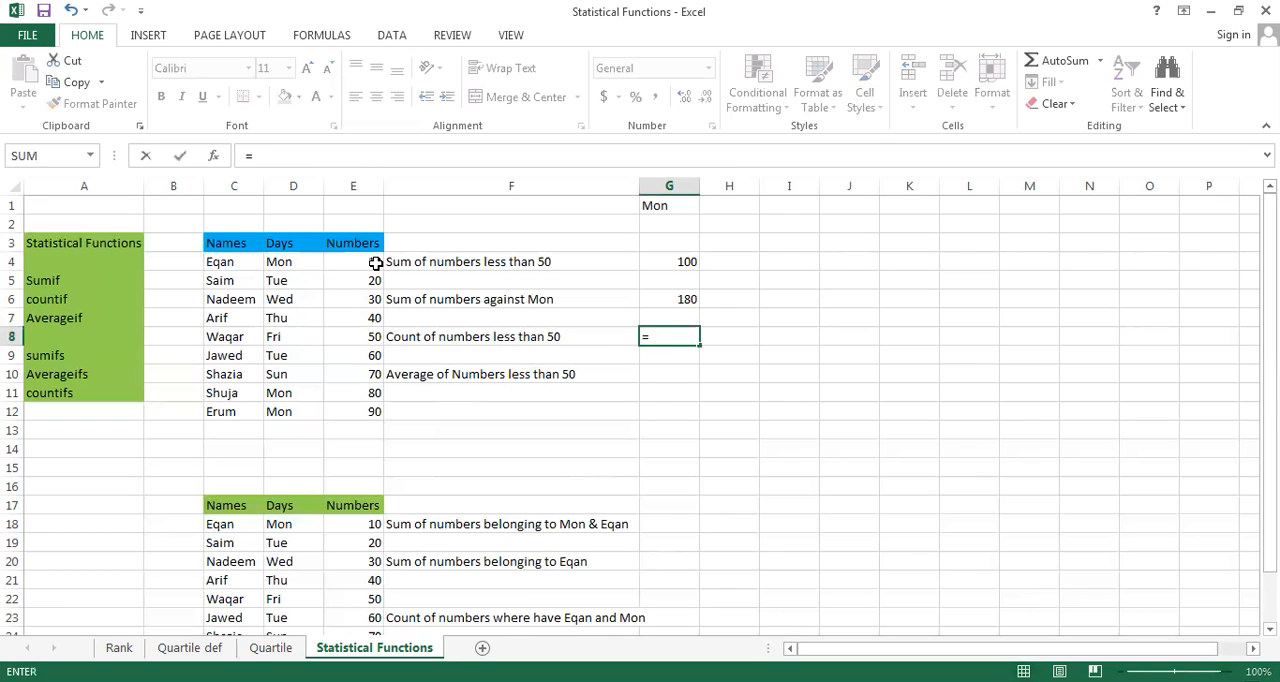
type("count")
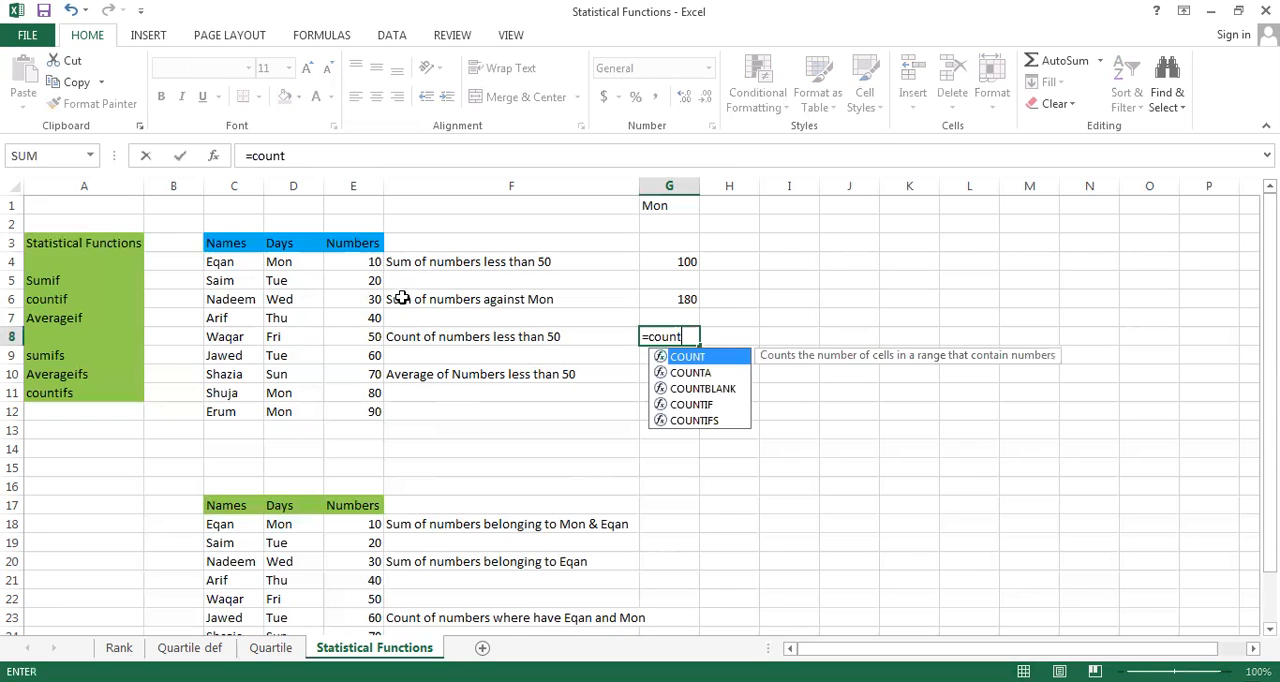
left_click(700, 404)
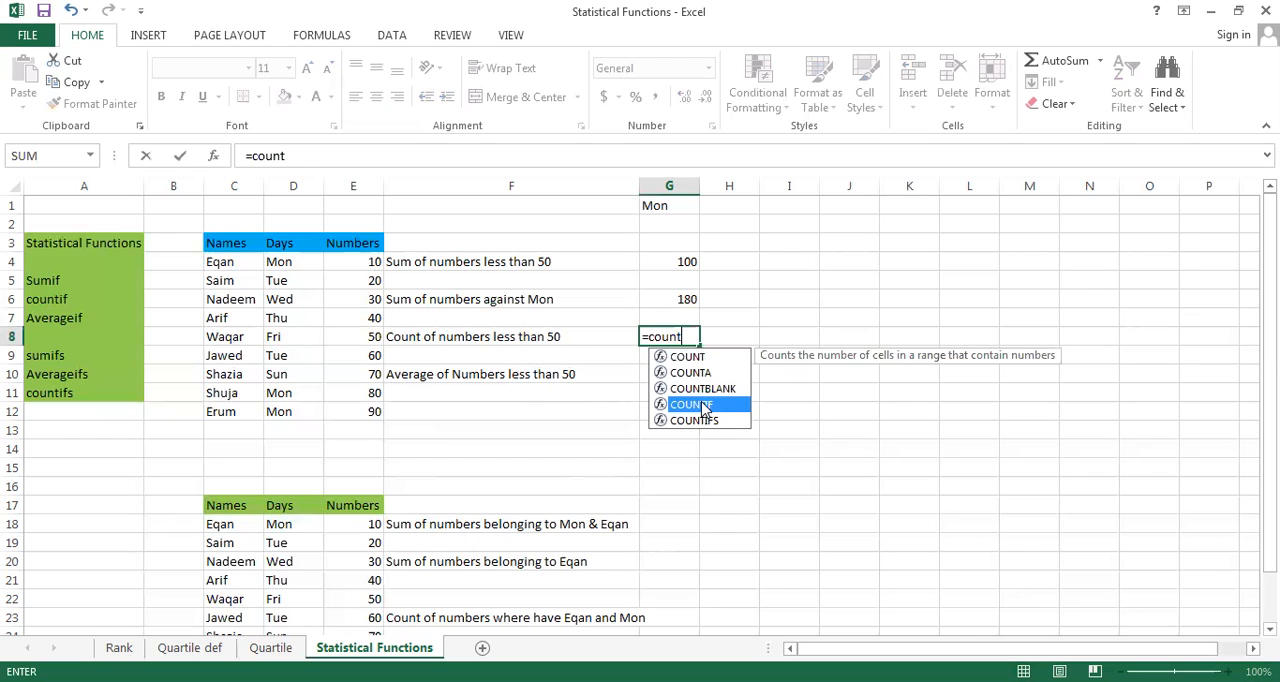
double_click(700, 404)
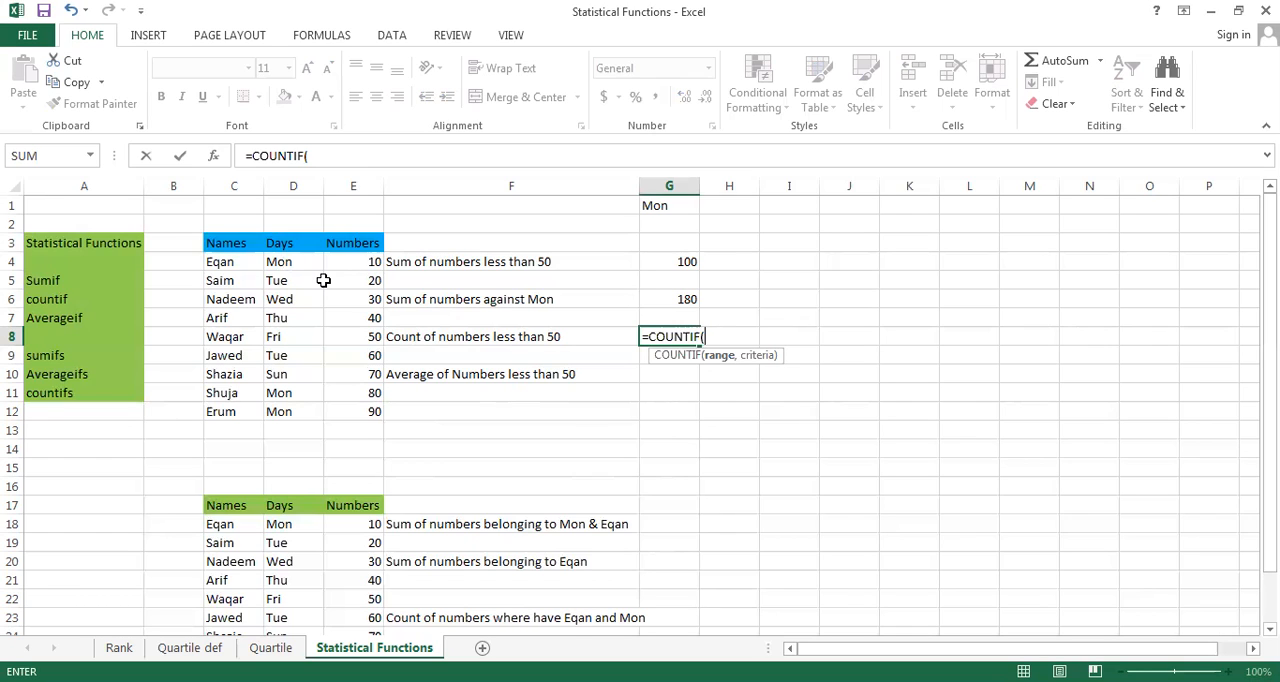
left_click(351, 264)
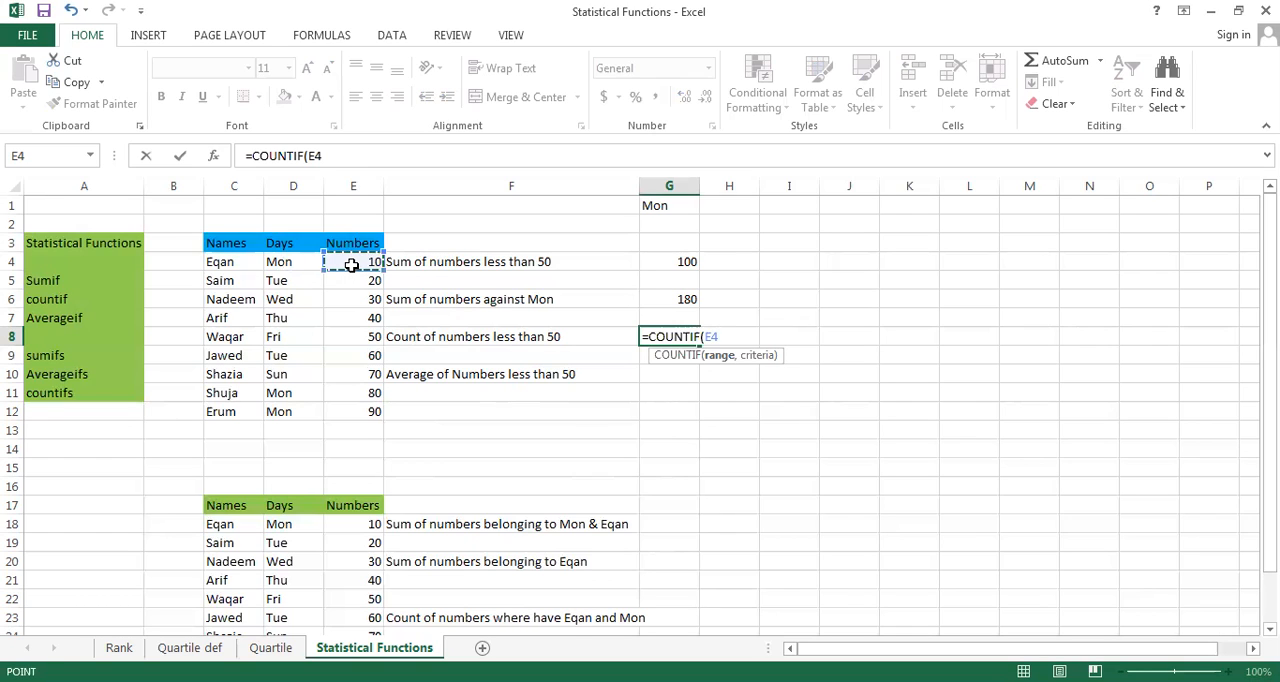
left_click_drag(351, 264, 351, 413)
type(",\"")
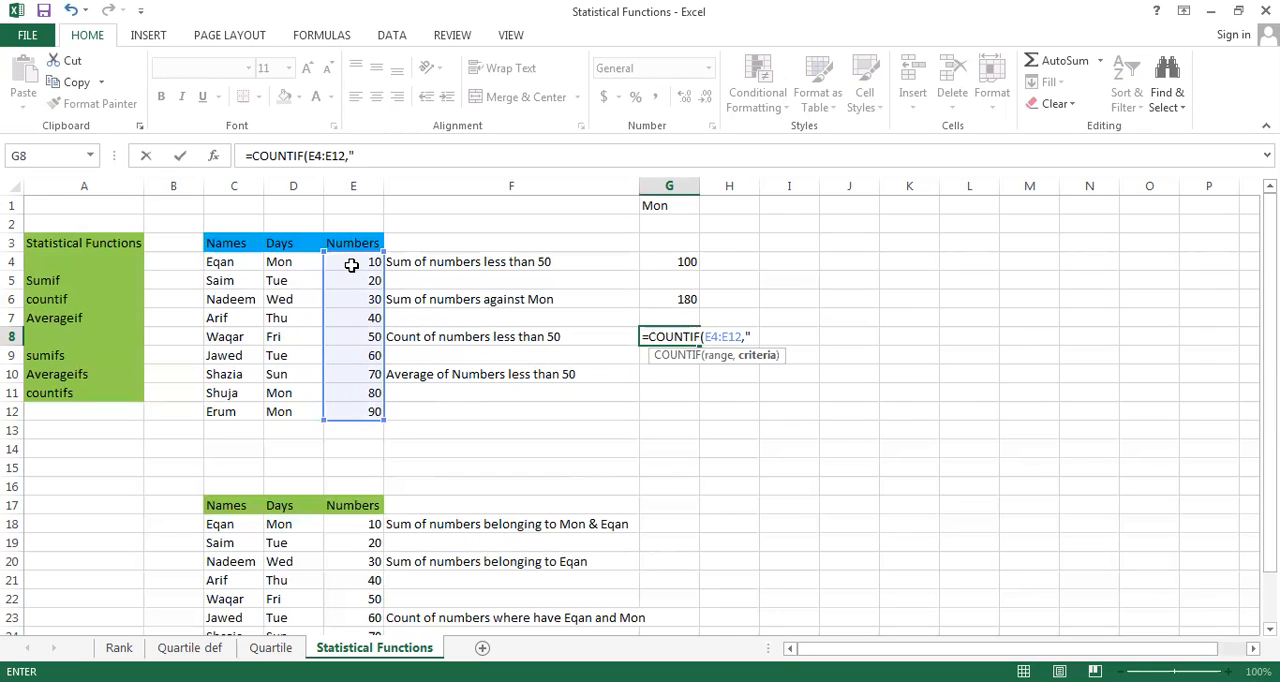
type("<50\")")
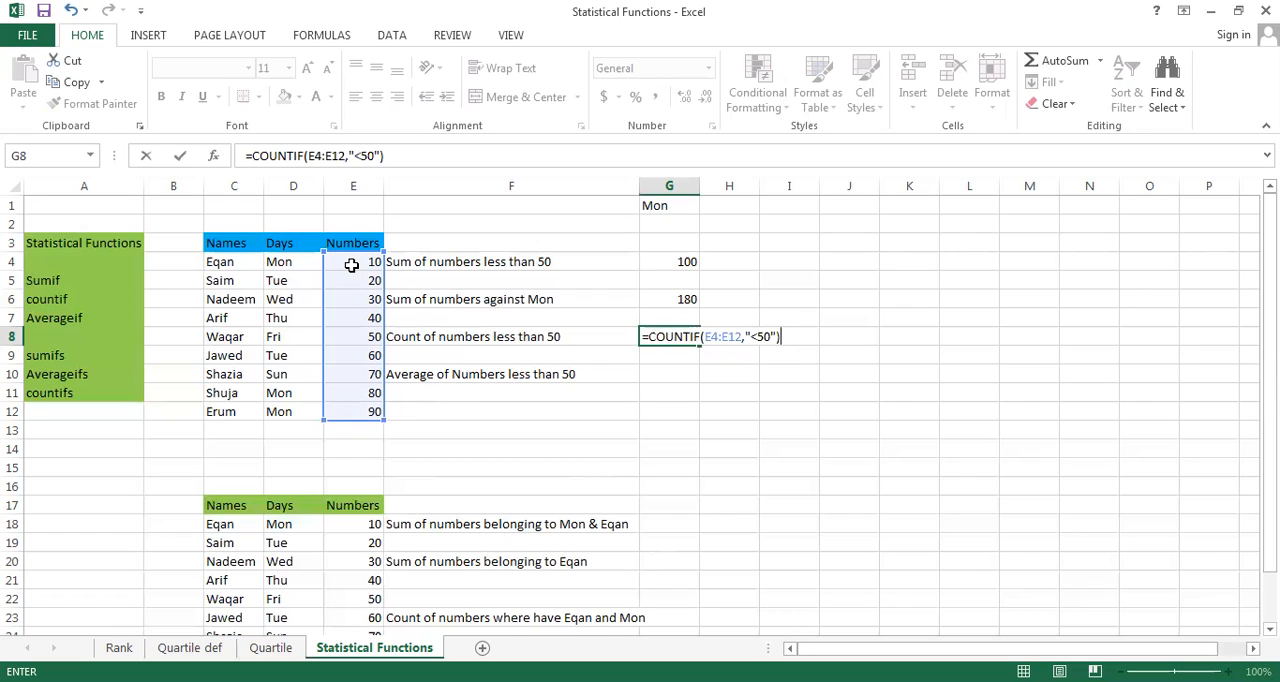
key("Return")
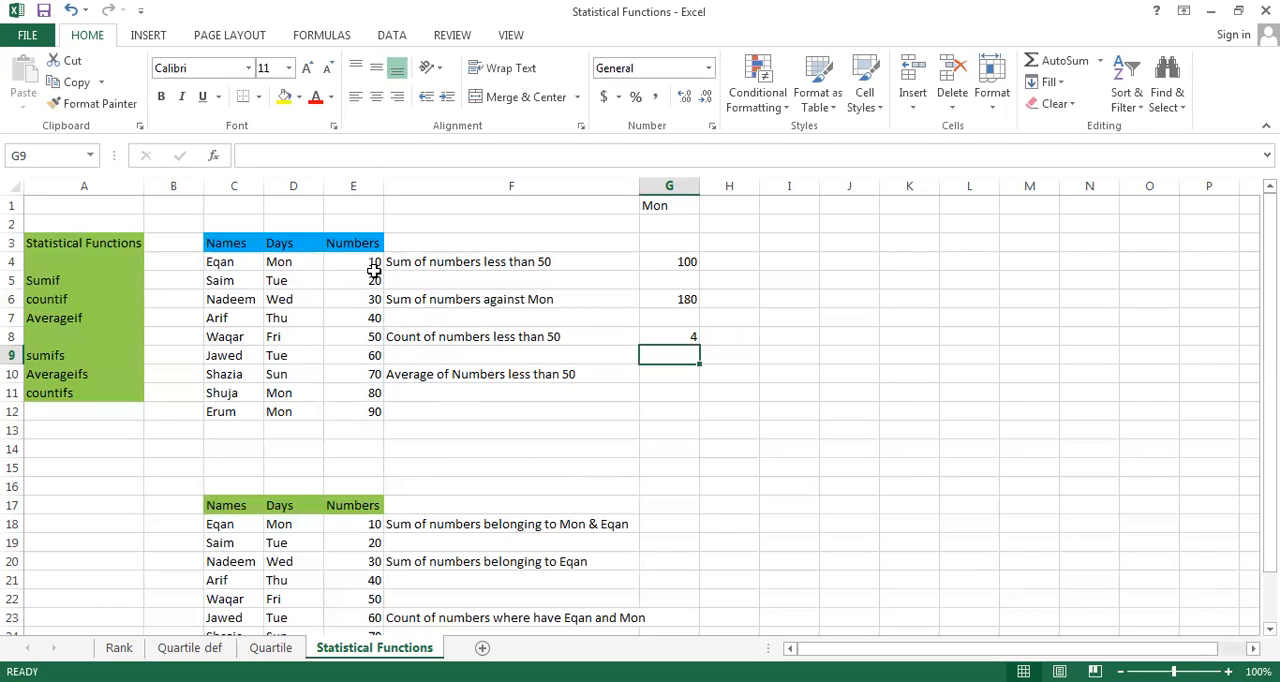
Enter =AVERAGEIF(E4:E12,"<50") in G10 to average the numbers less than 50
left_click(668, 377)
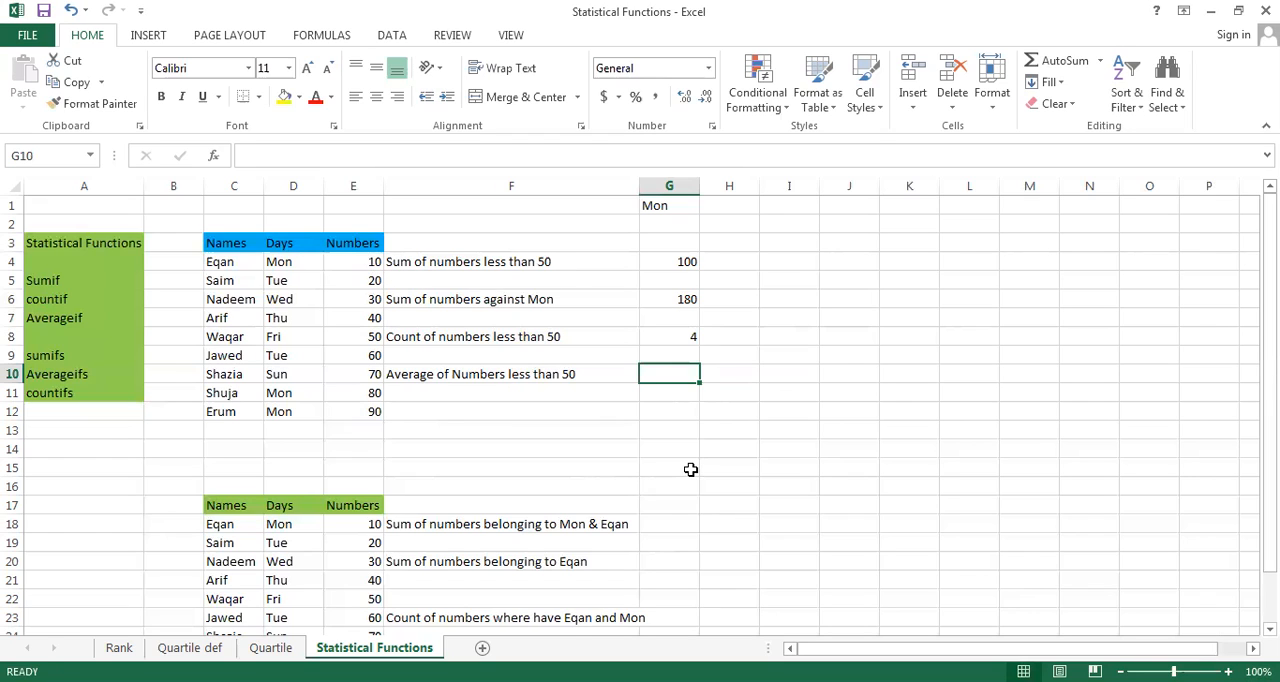
type("=")
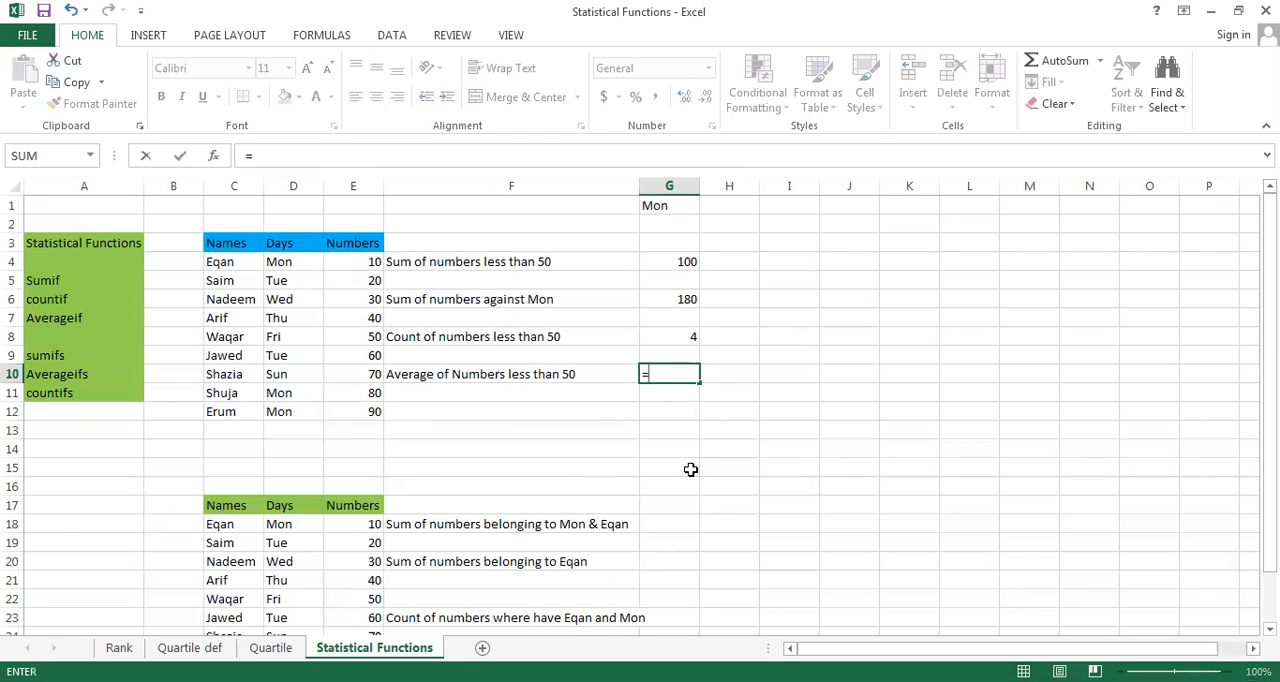
type("aver")
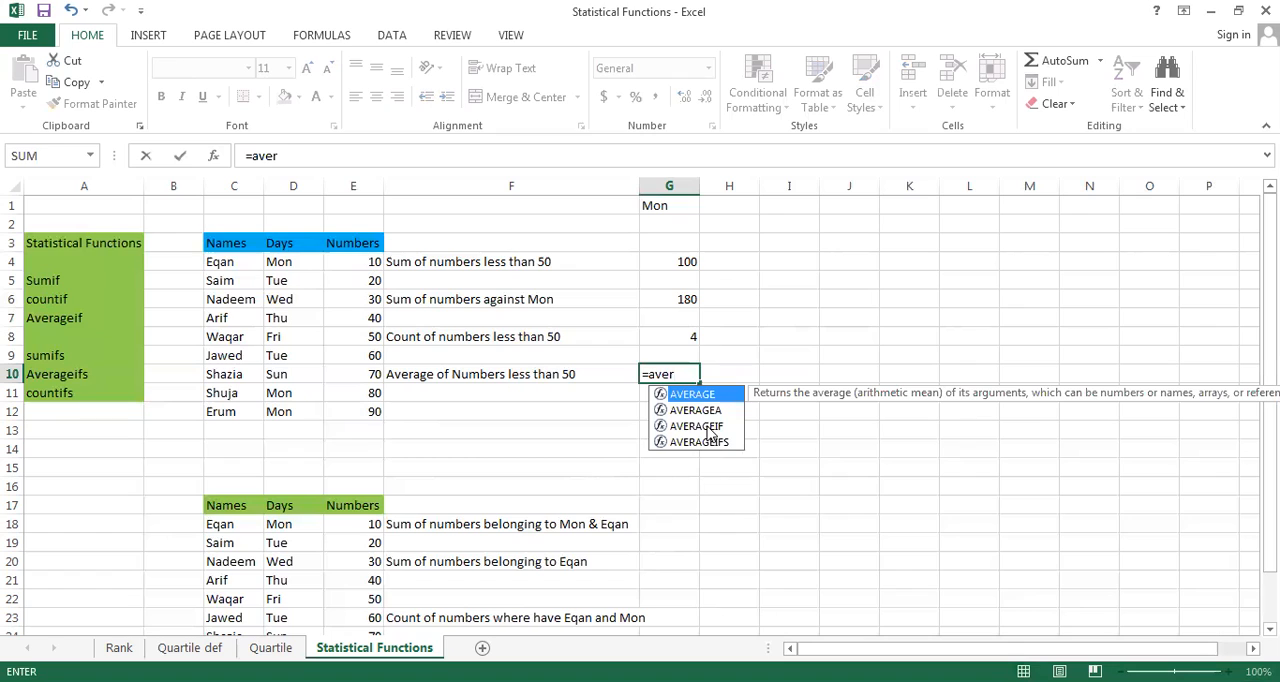
double_click(705, 426)
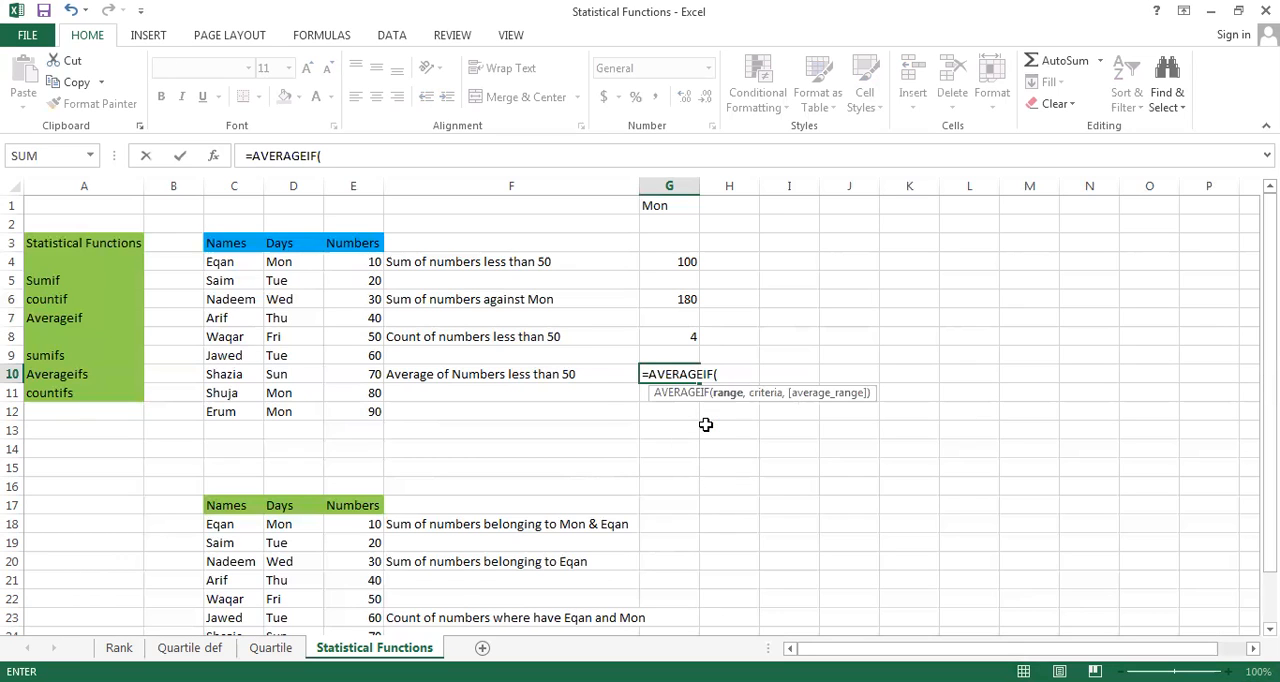
left_click(357, 263)
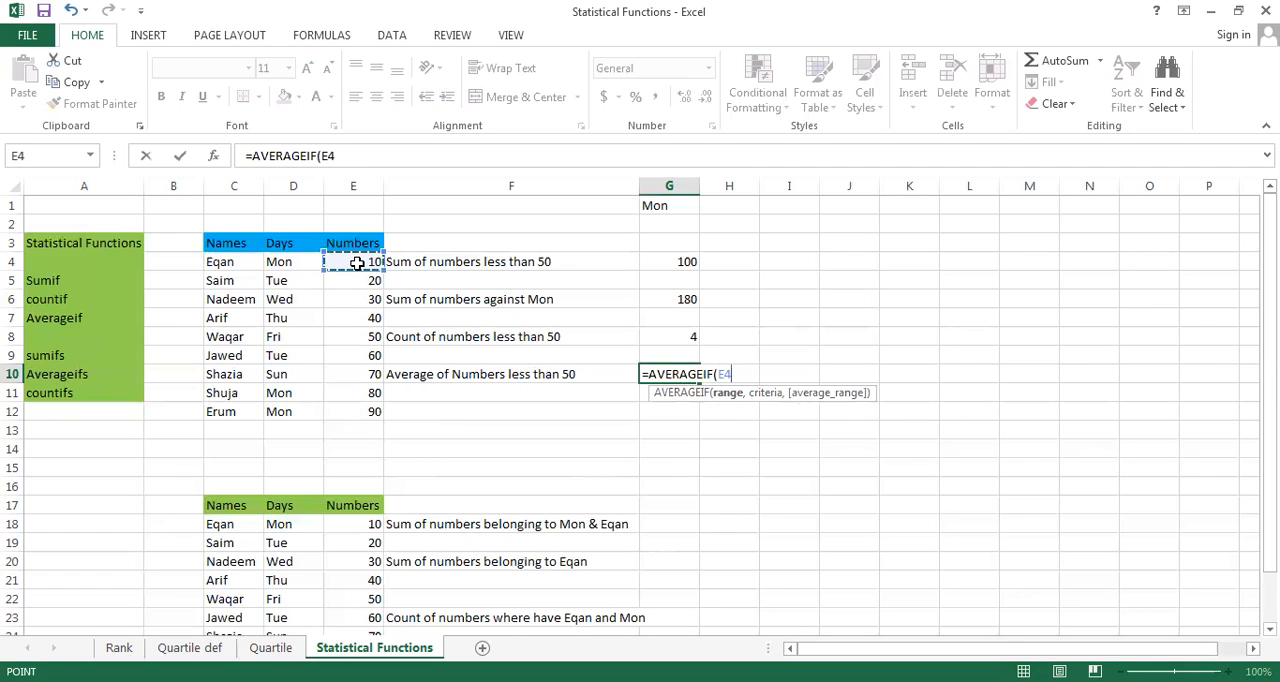
key("ctrl+shift+Down")
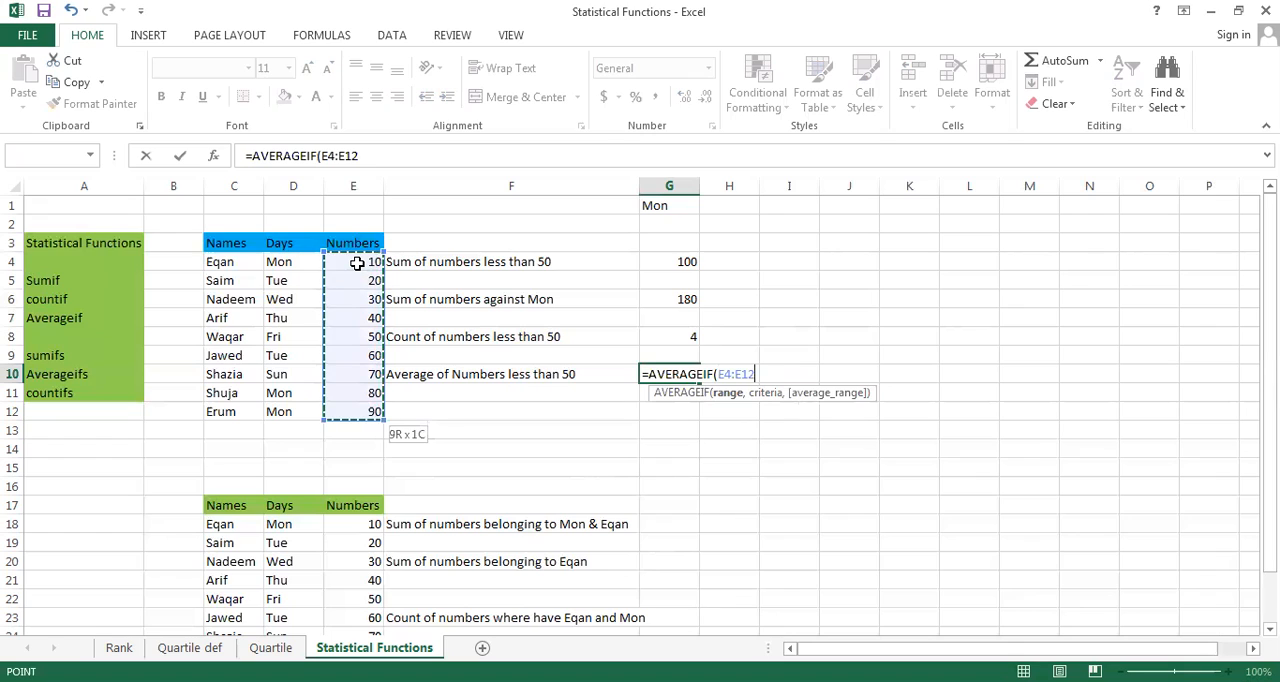
type(",\"")
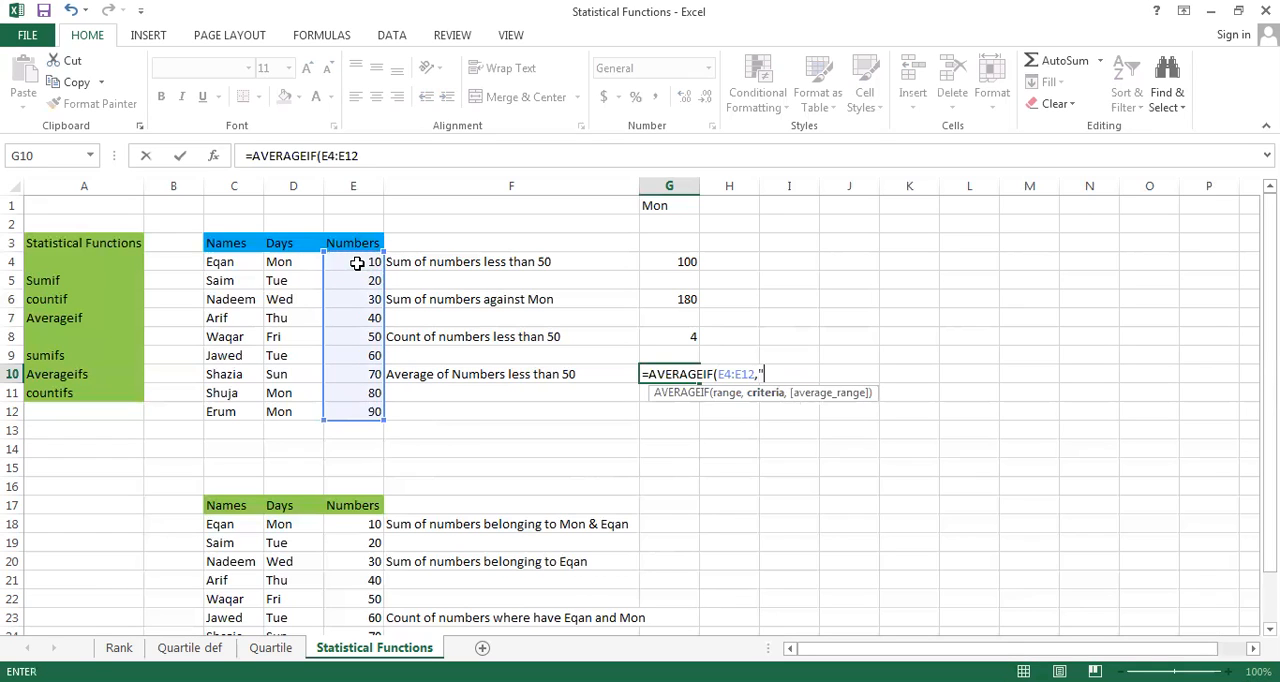
type("<50\")")
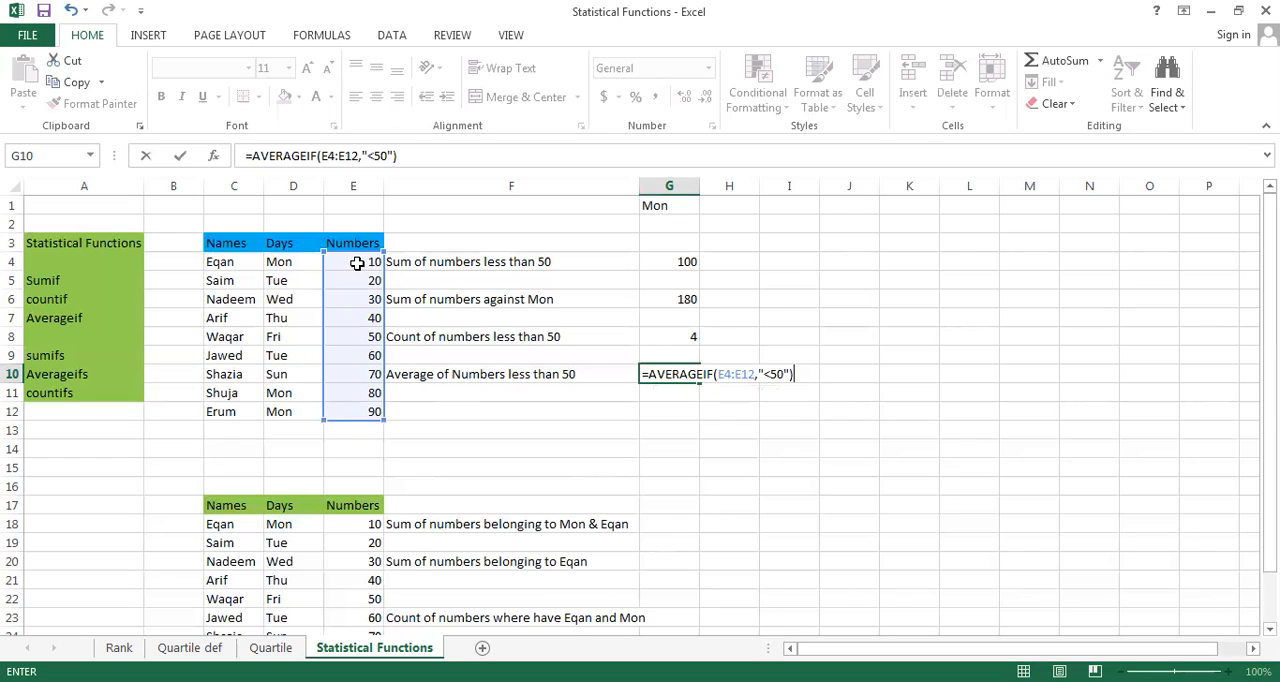
key("Return")
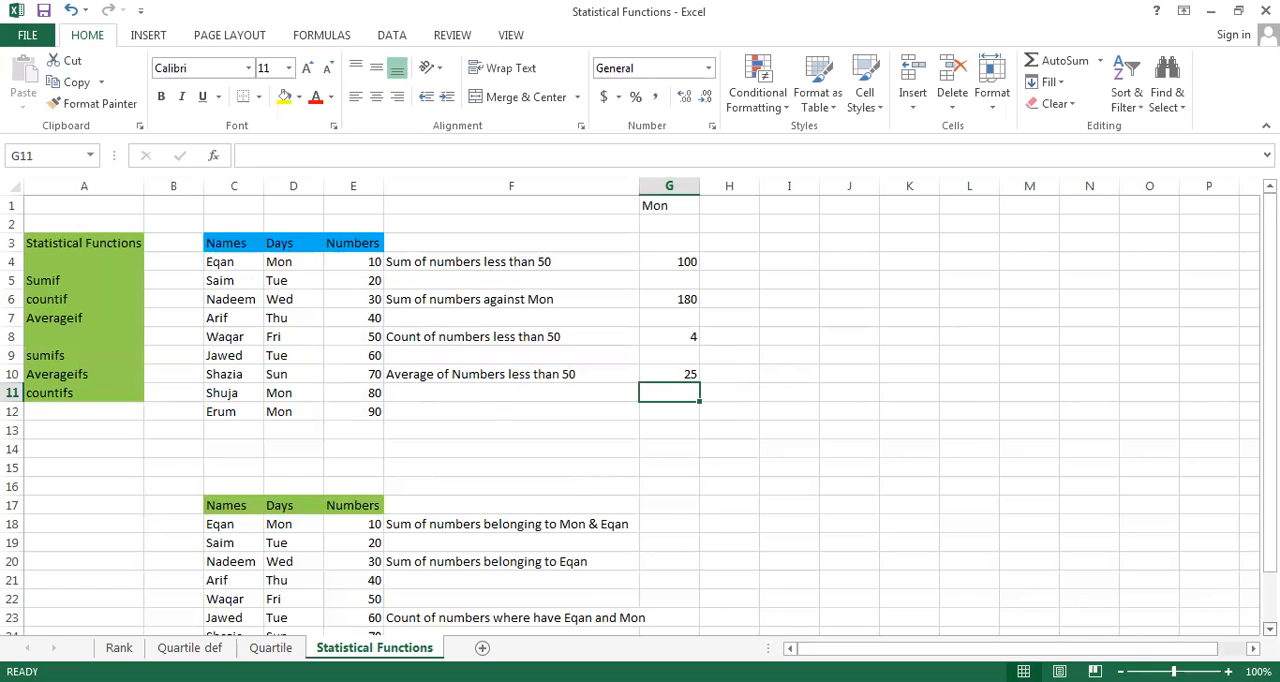
Look over the second table and its sum, count and average tasks in rows 17 to 26, and return to G6
scroll(640, 415, "down", 1)
scroll(640, 415, "down", 1)
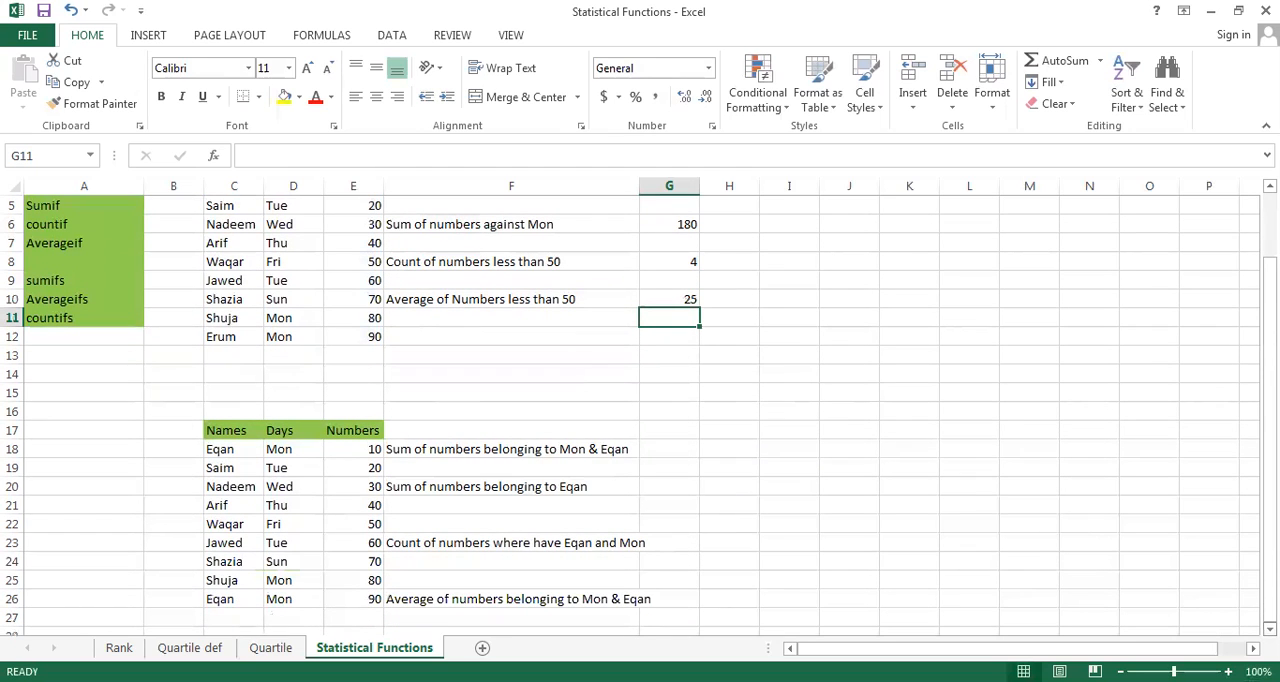
scroll(640, 415, "down", 1)
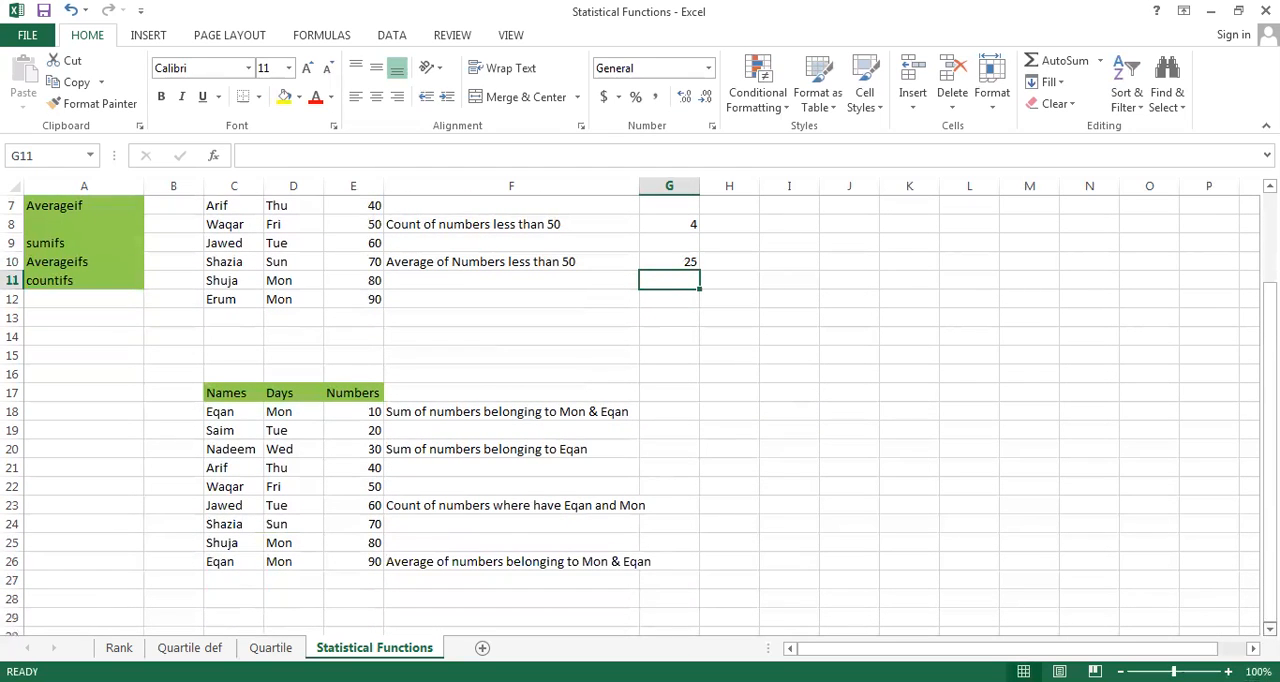
scroll(640, 415, "down", 1)
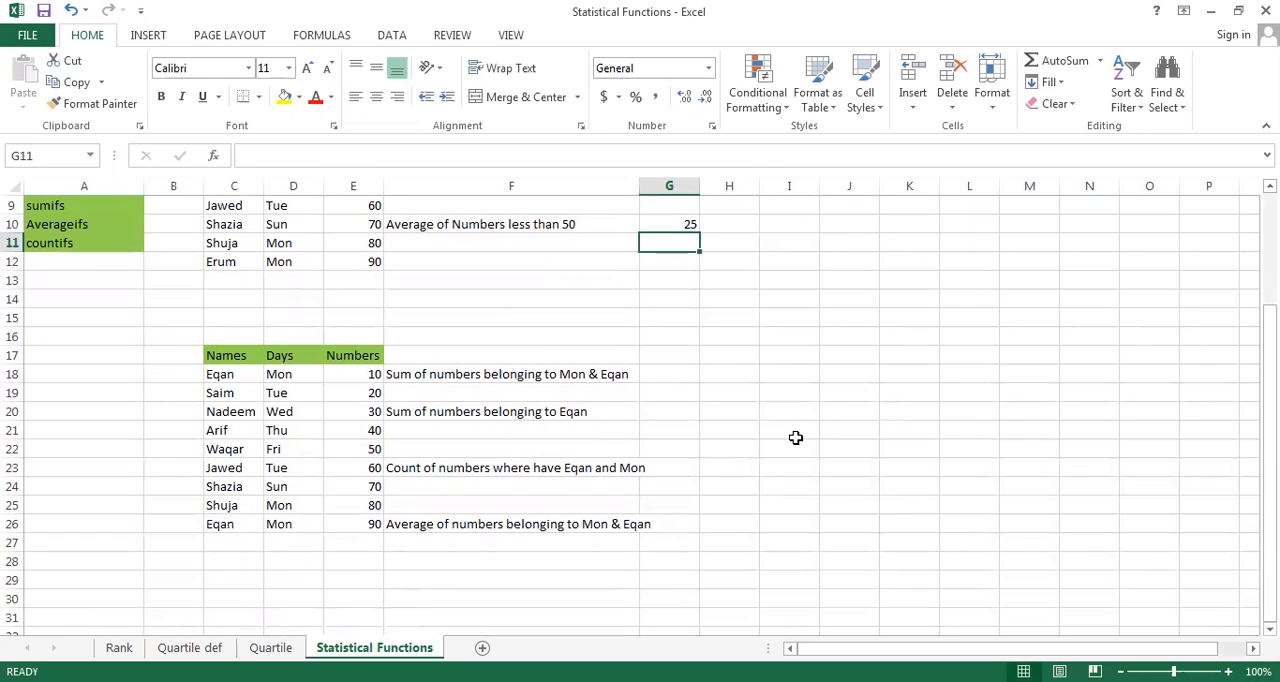
key("Up")
key("Up")
key("Up")
key("Up")
key("Up")
key("Up")
key("Up")
key("Up")
key("Up")
key("Up")
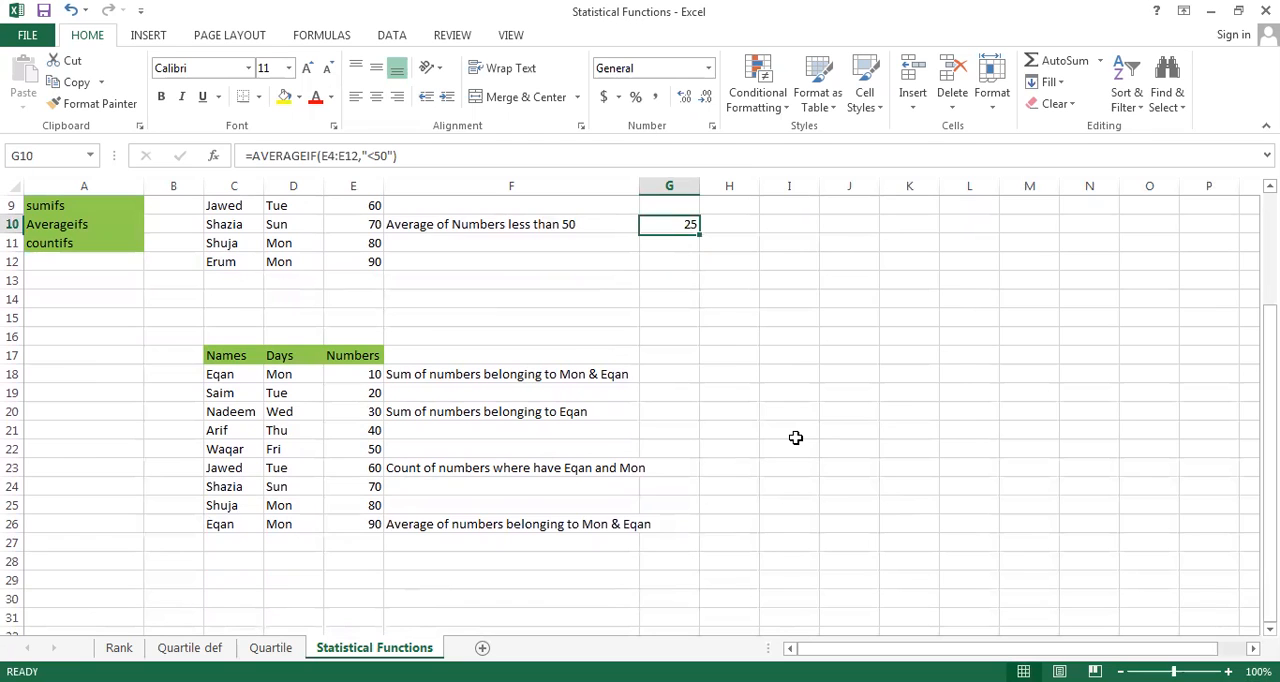
key("Down")
key("Down")
key("Down")
key("Down")
key("Down")
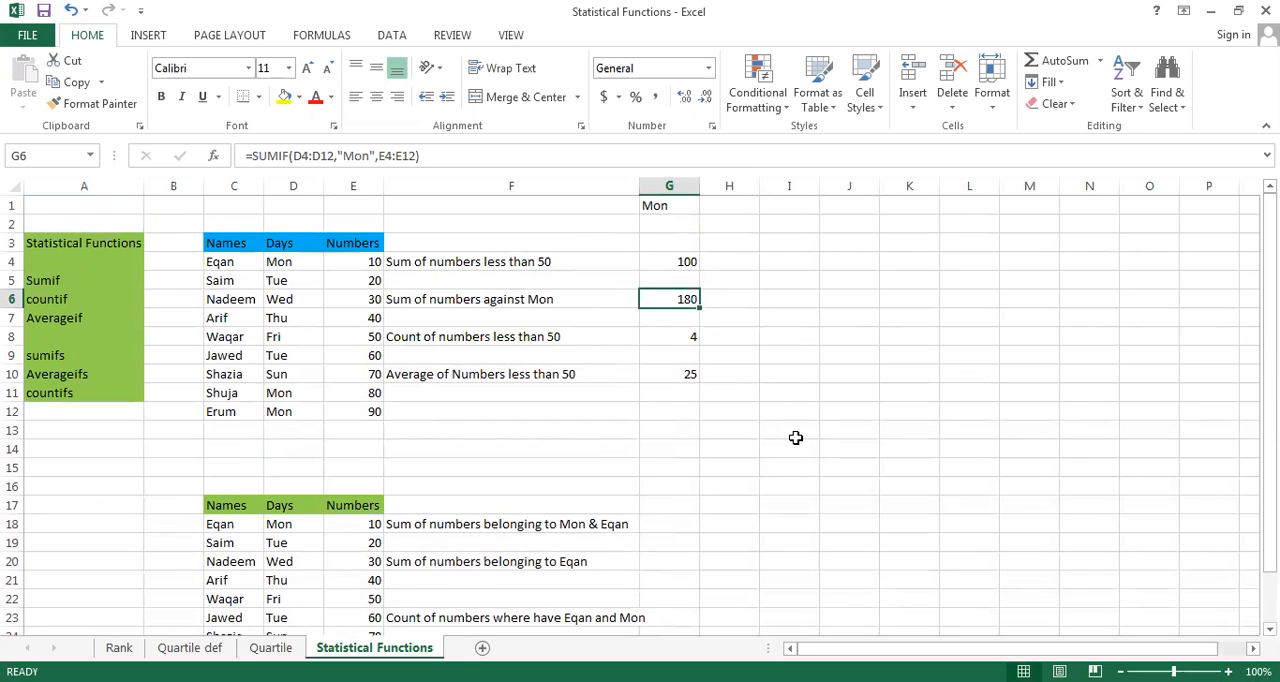
key("Right")
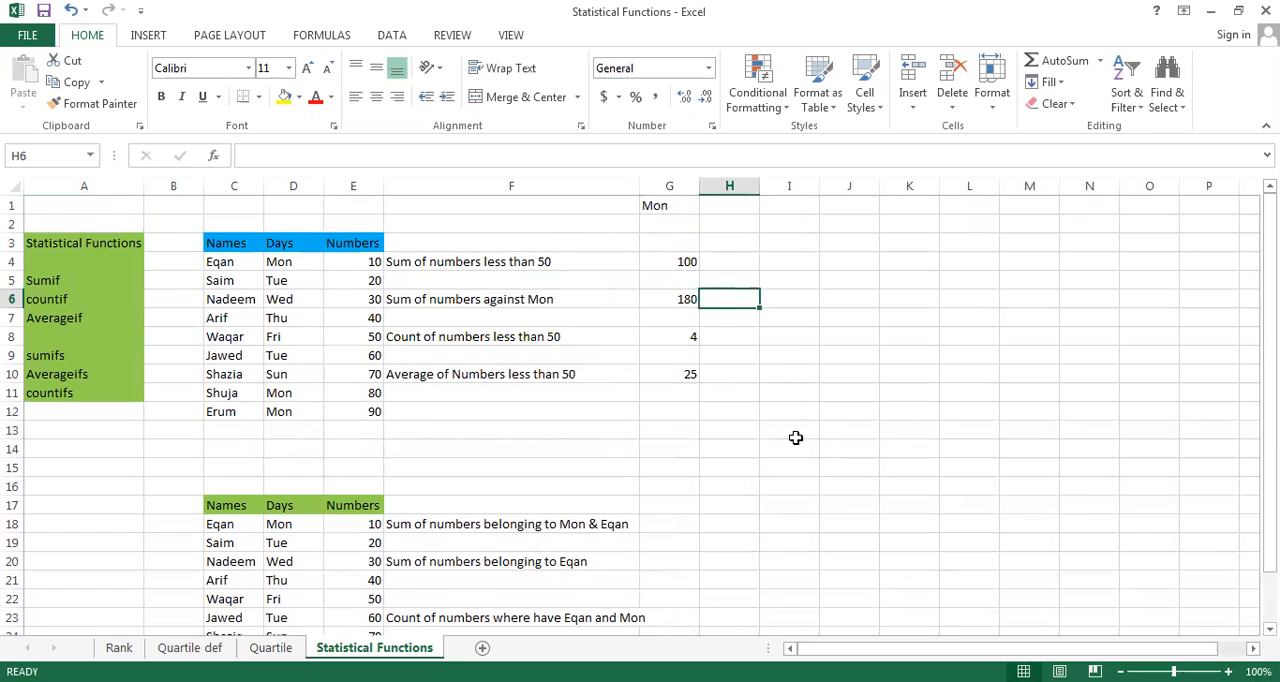
type("=")
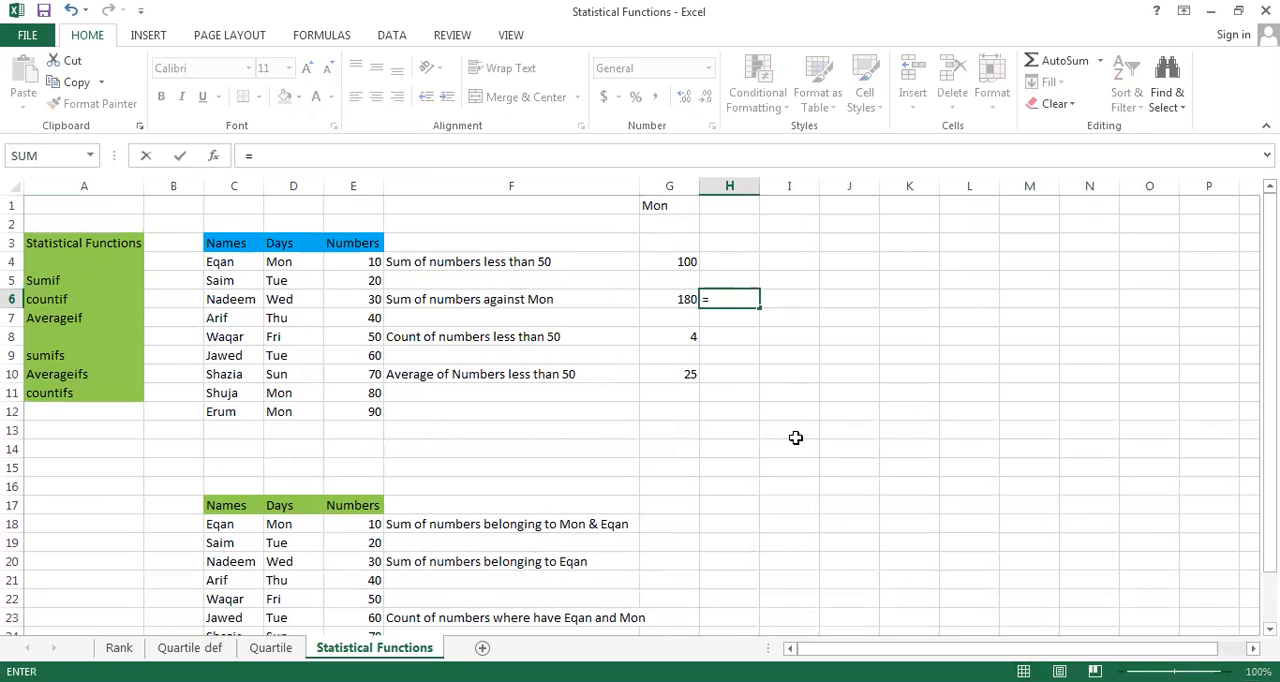
key("Escape")
key("Left")
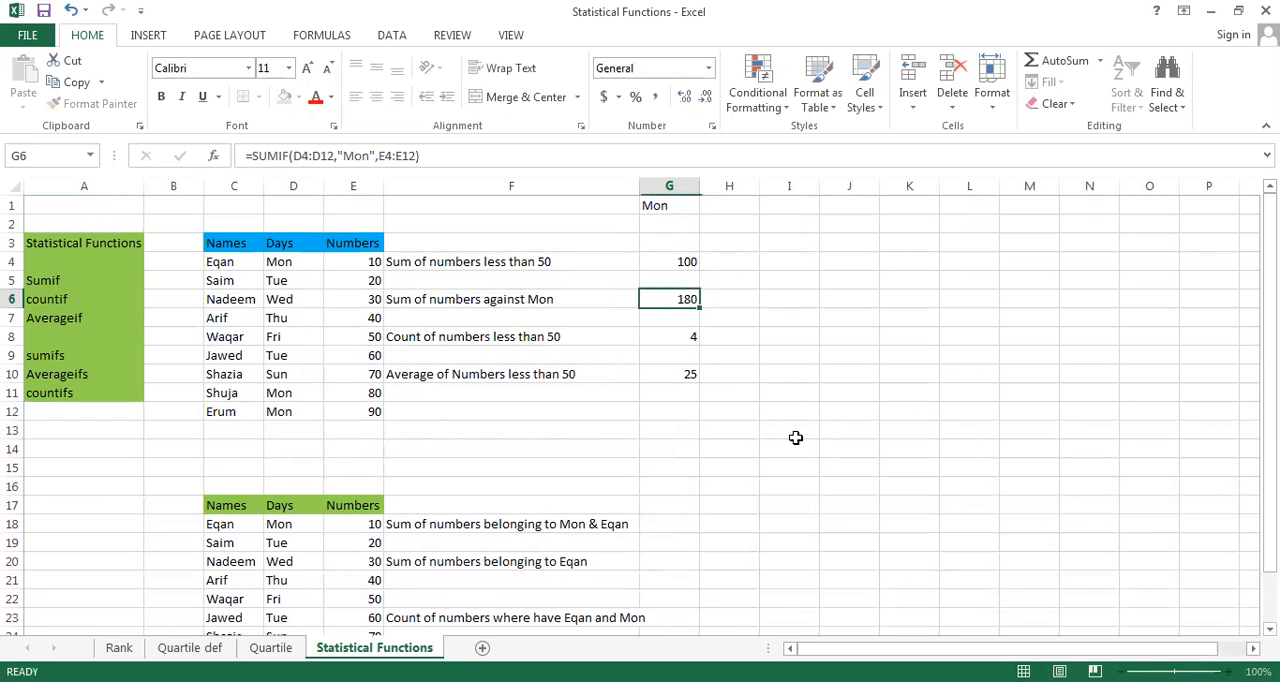
Copy the SUMIF formula from G6 to I6 and try editing the end of its sum range
key("ctrl+c")
key("Right")
key("Right")
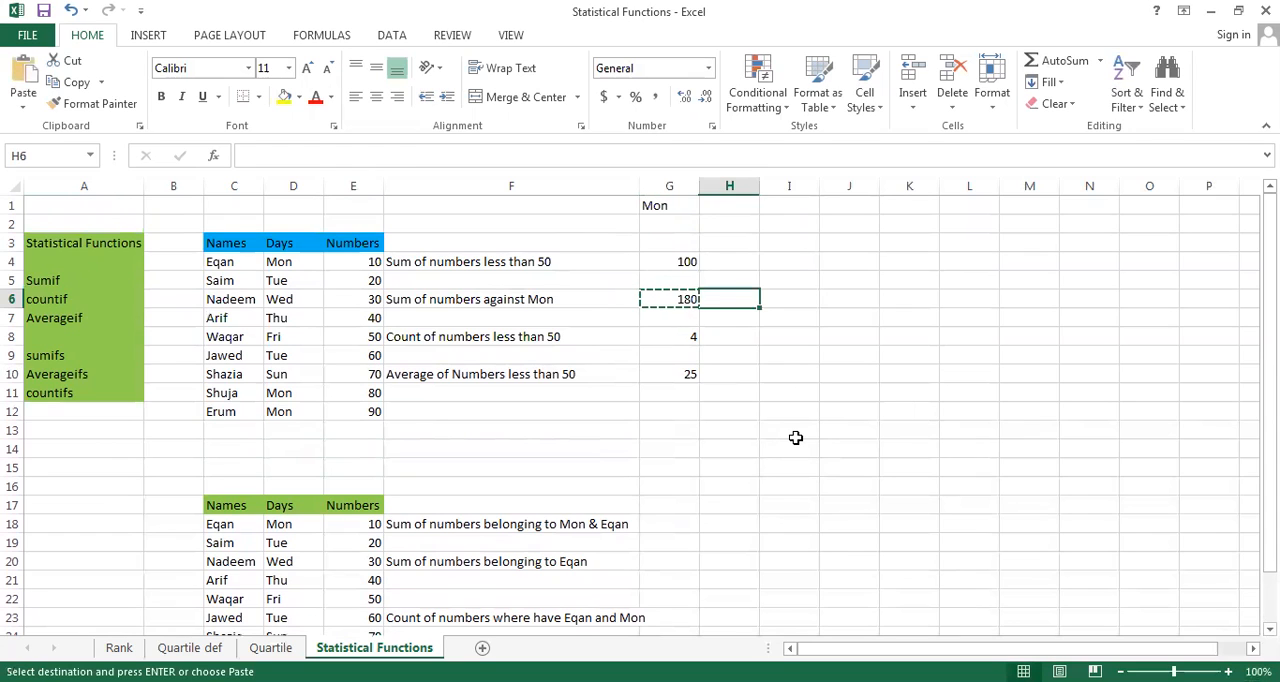
key("ctrl+v")
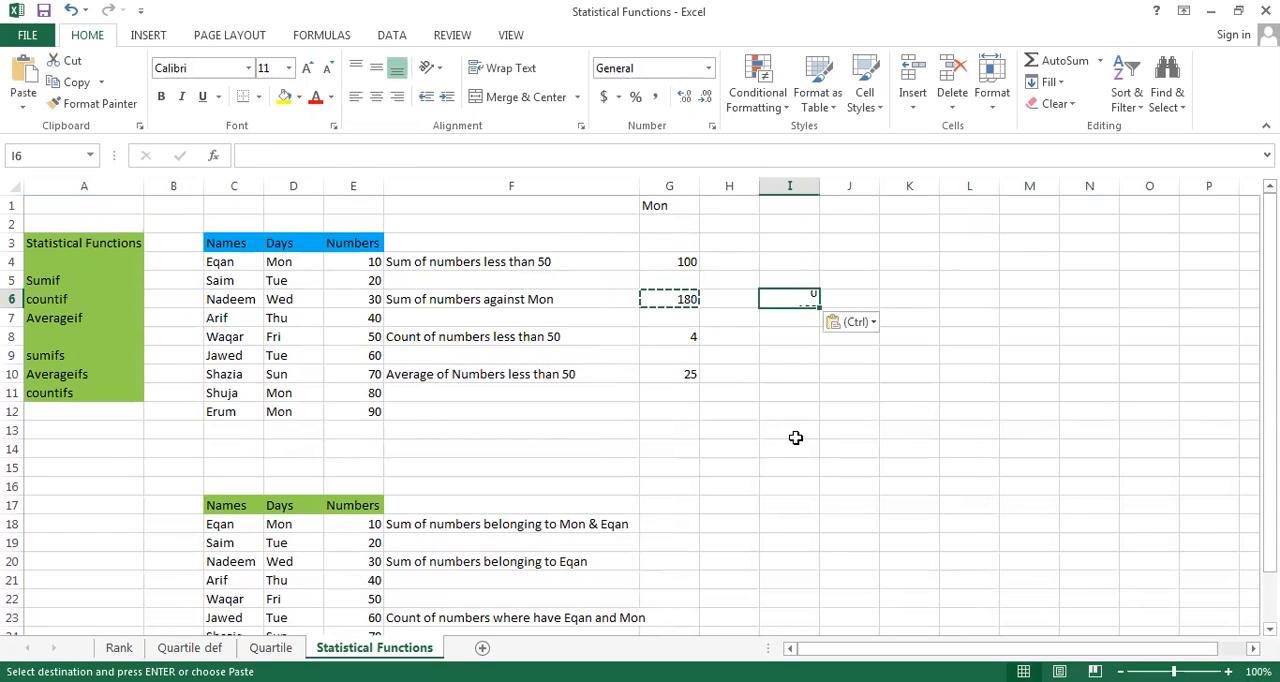
key("Escape")
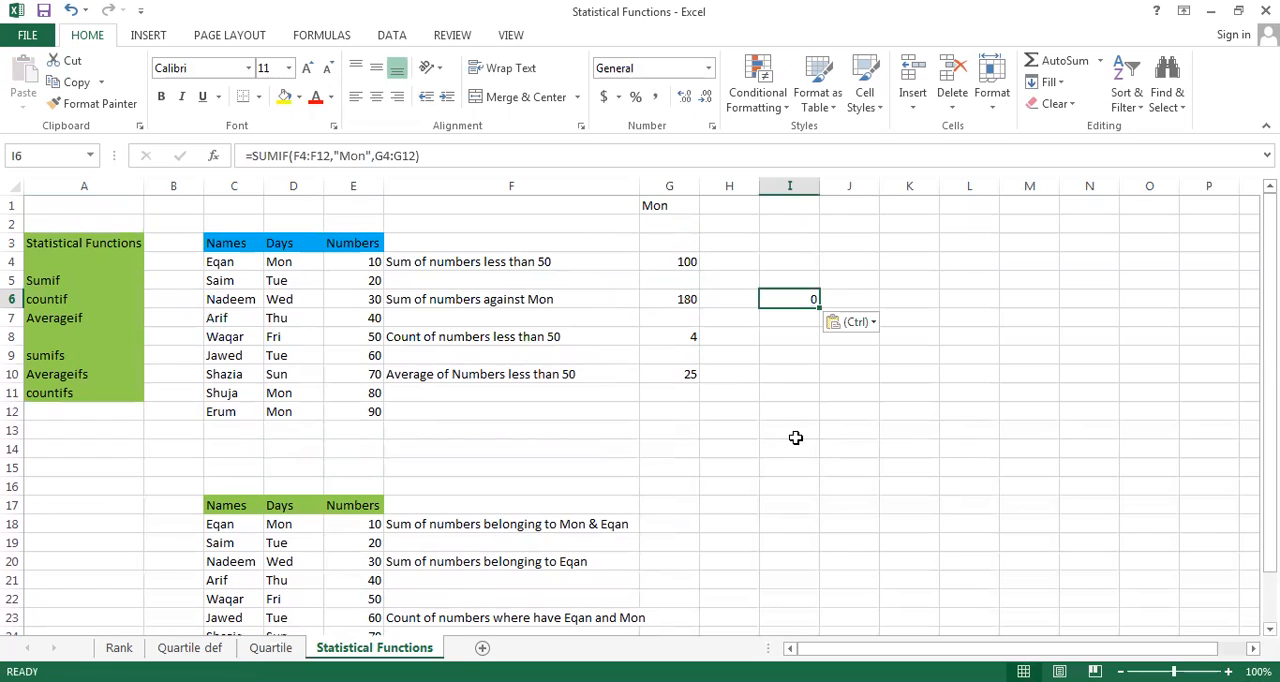
double_click(779, 299)
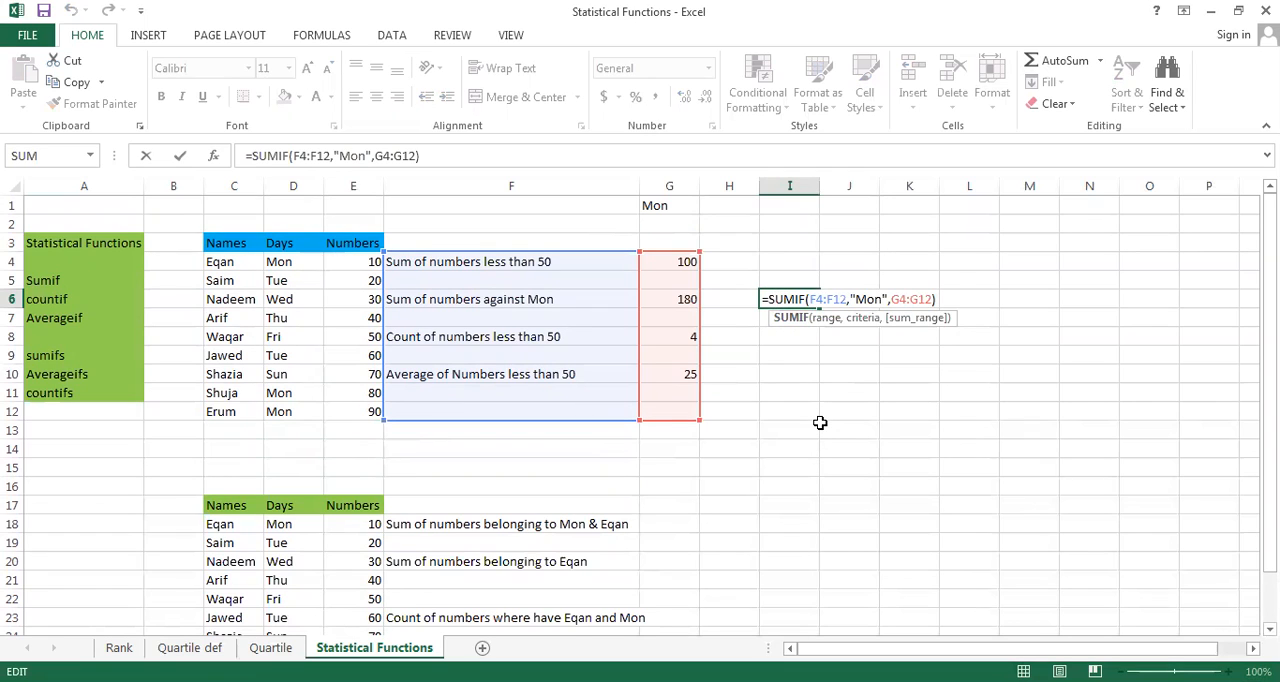
key("ctrl+Right")
key("End")
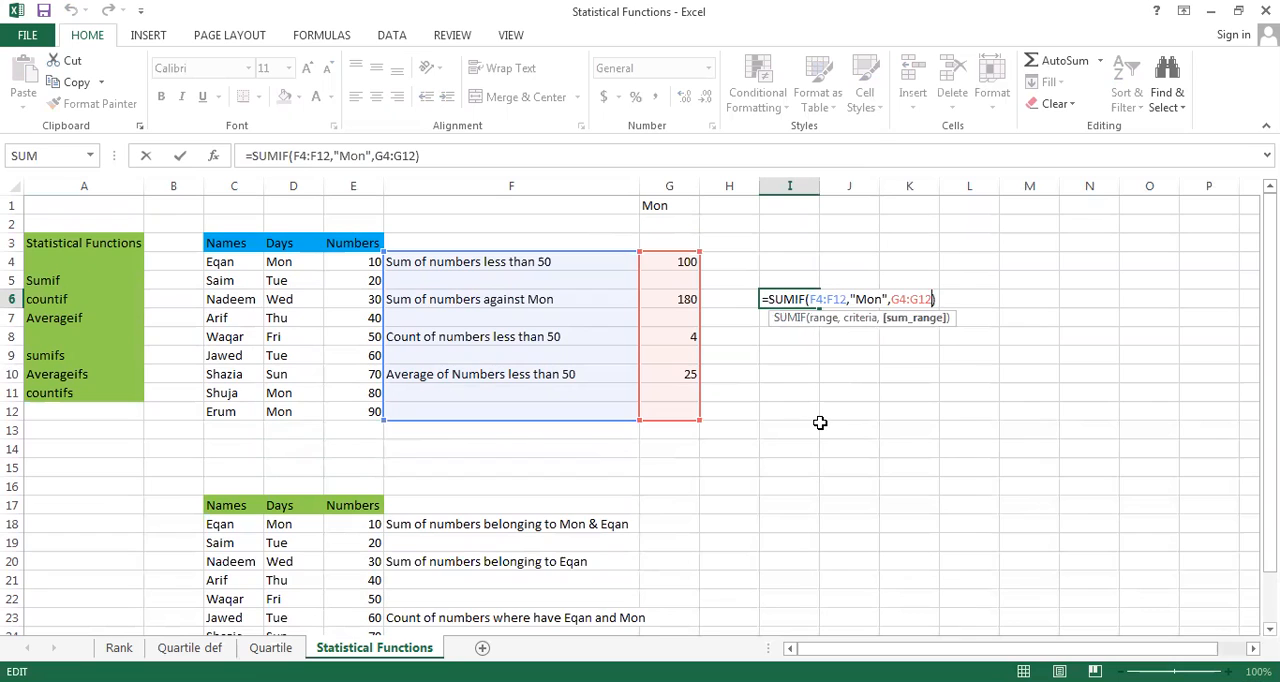
key("BackSpace")
key("BackSpace")
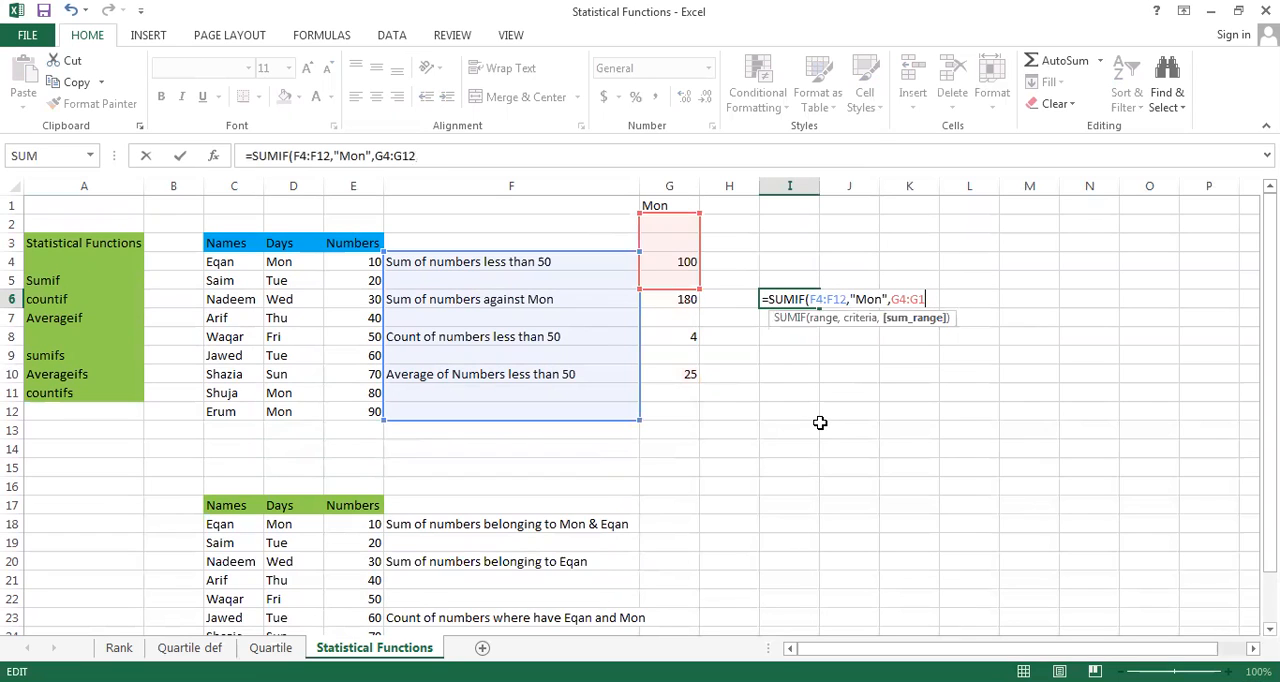
key("Escape")
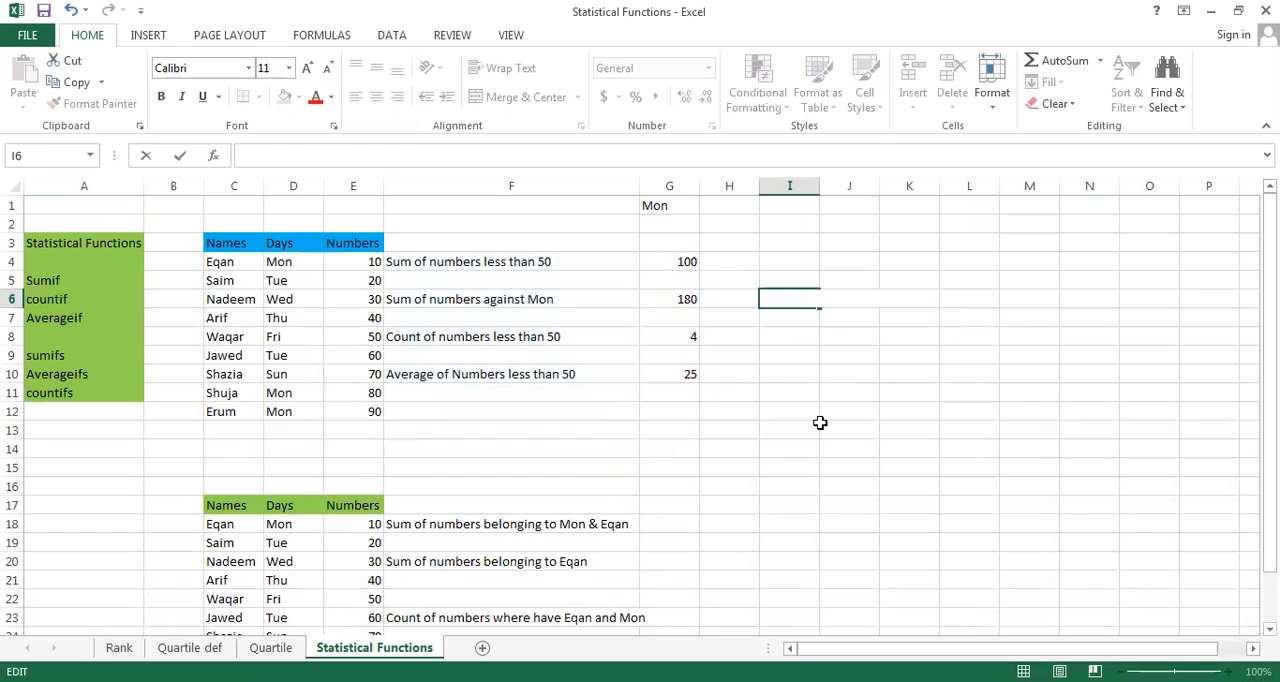
Replace the text criterion in G6's SUMIF formula with a reference to cell G1
double_click(675, 298)
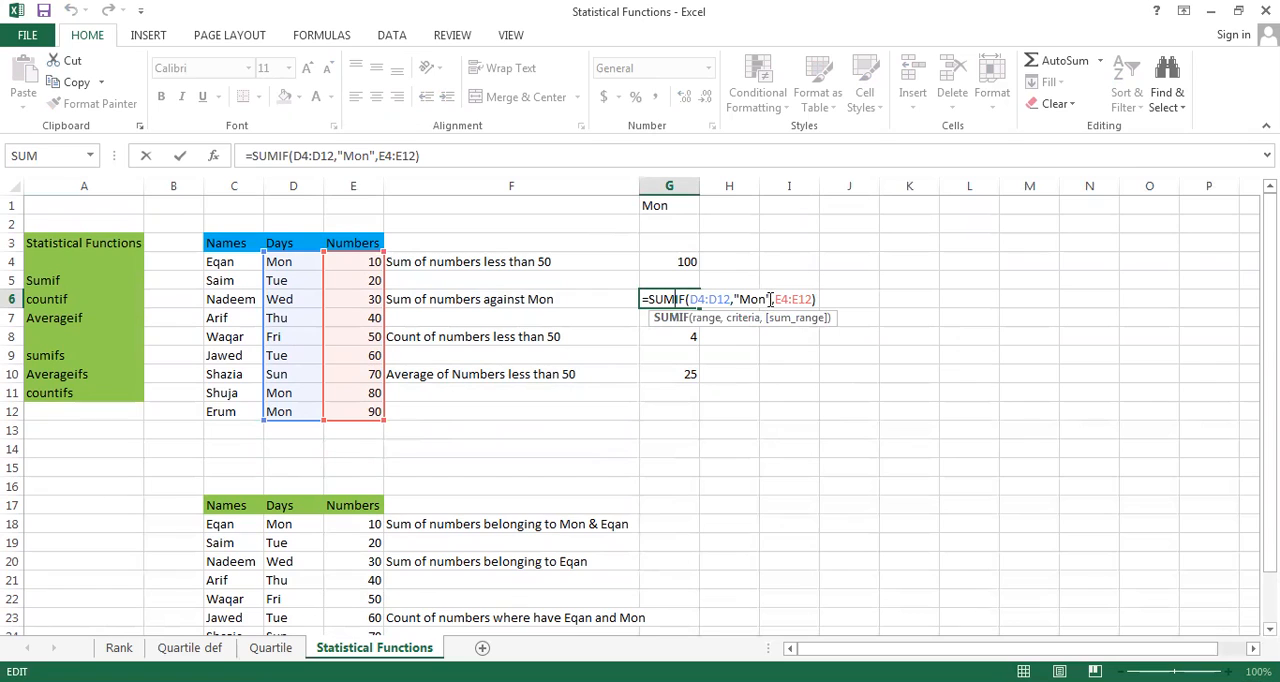
left_click(770, 299)
key("BackSpace")
key("BackSpace")
key("BackSpace")
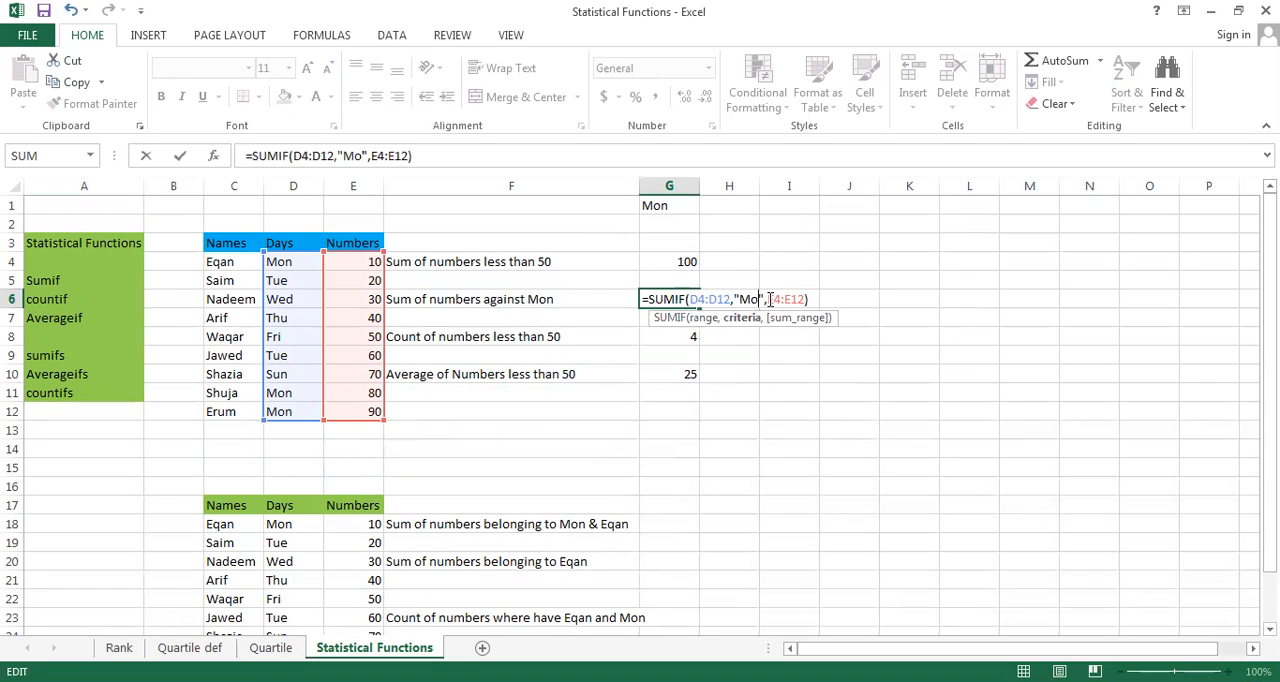
key("BackSpace")
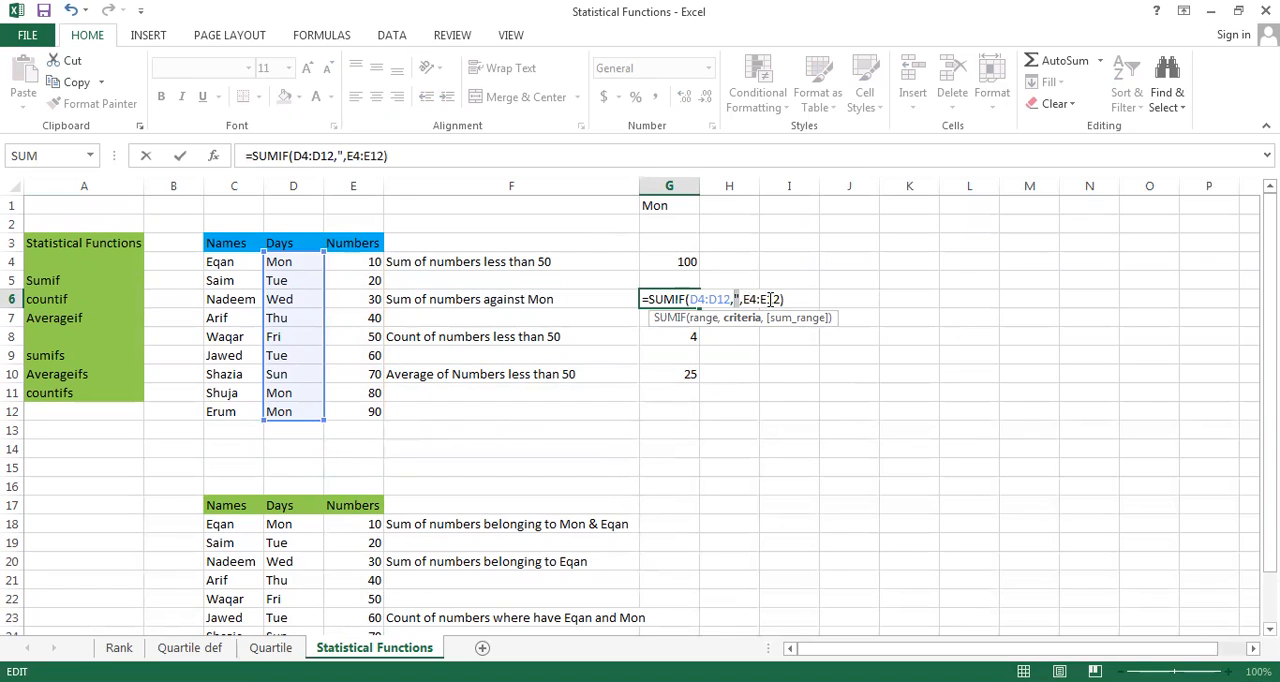
key("BackSpace")
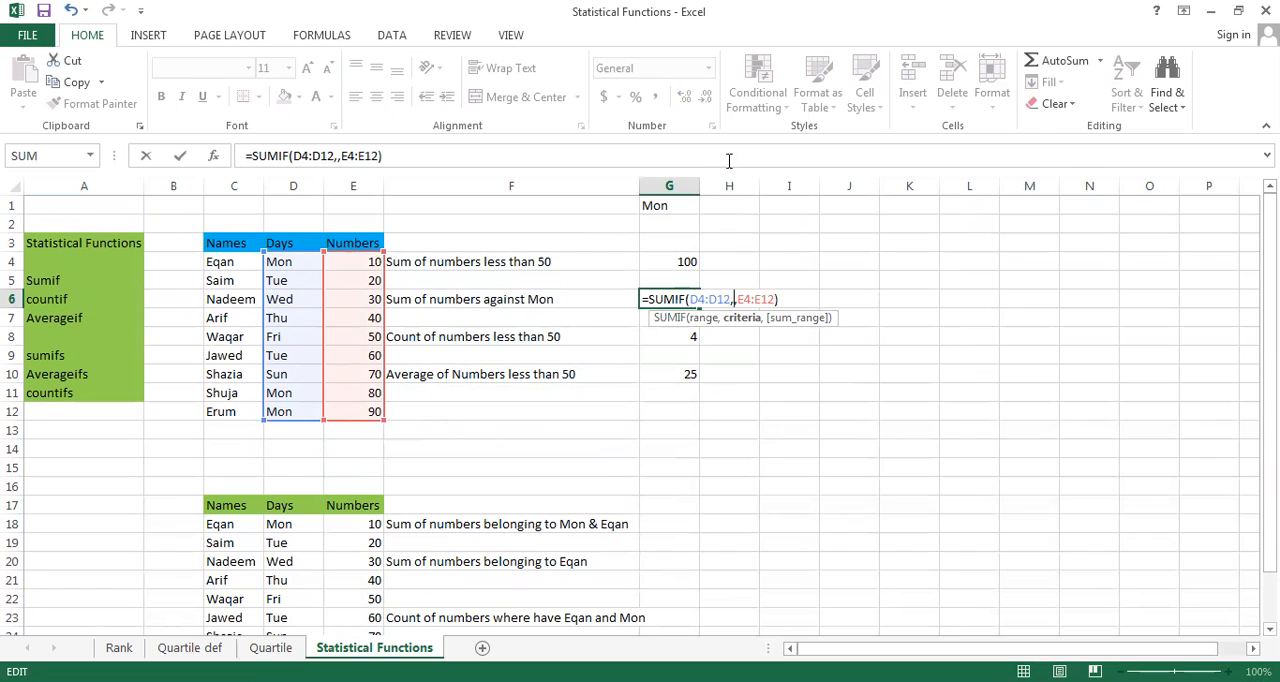
left_click(659, 218)
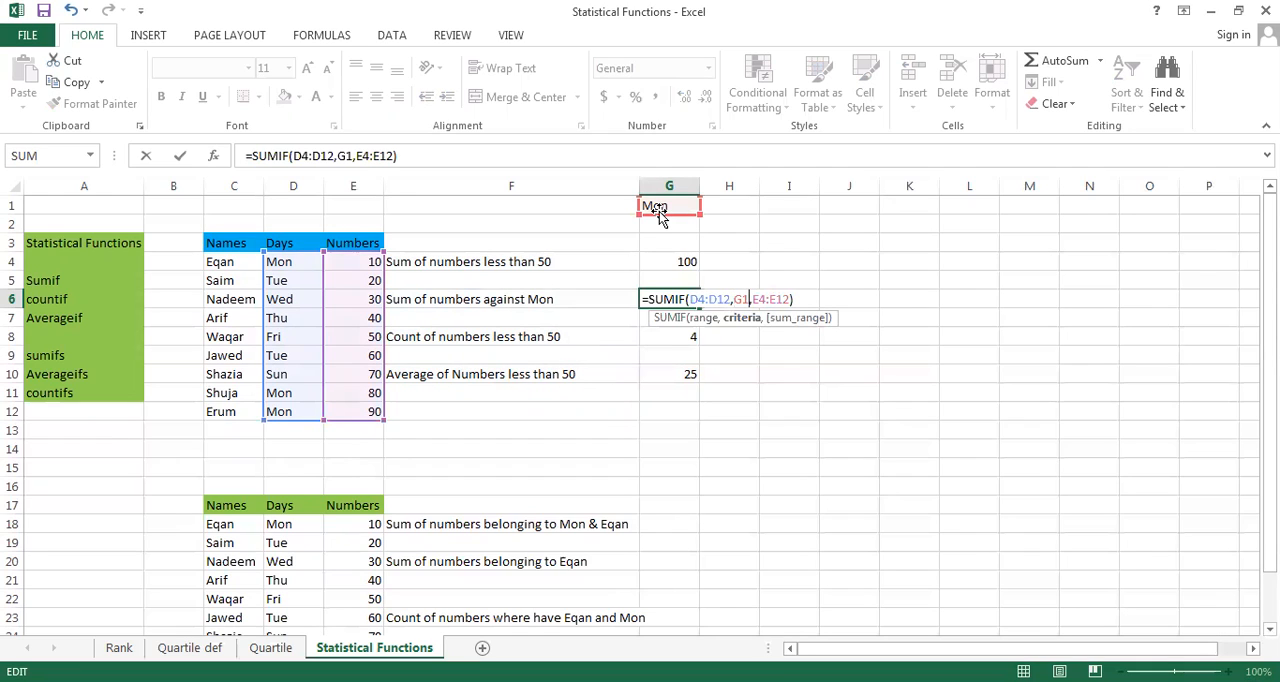
key("Right")
key("Right")
key("Right")
key("Right")
key("Right")
key("Right")
key("Right")
key("Right")
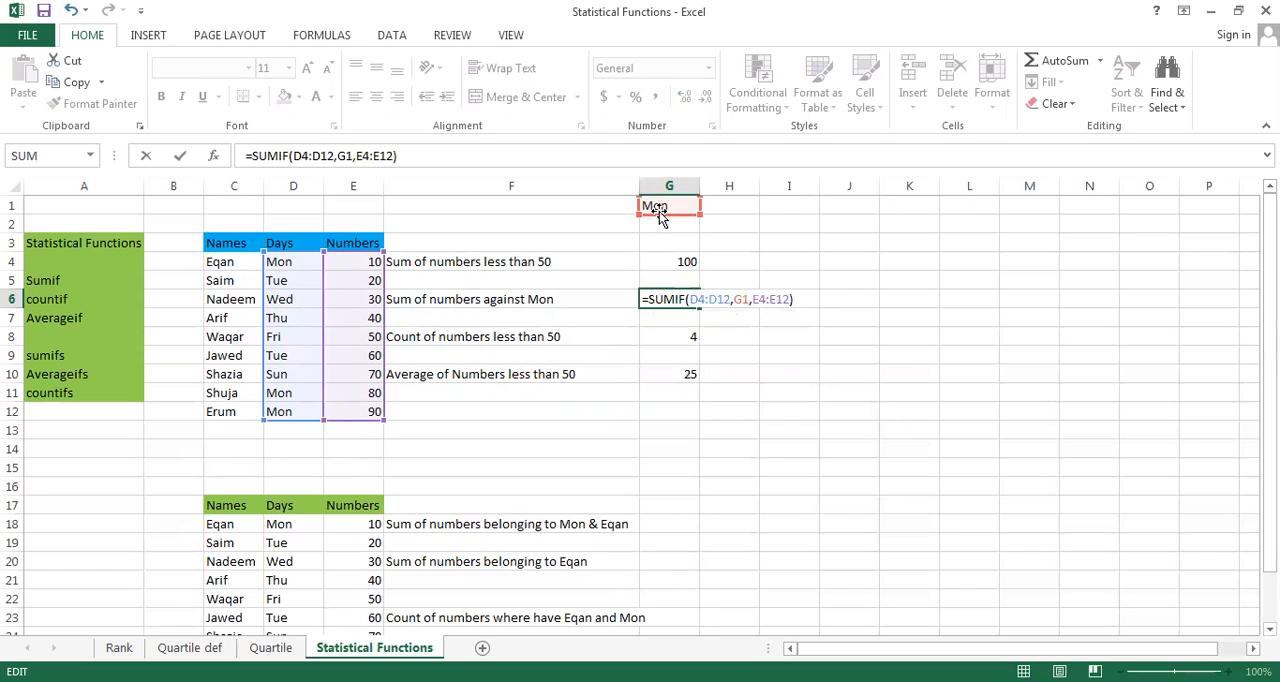
key("Return")
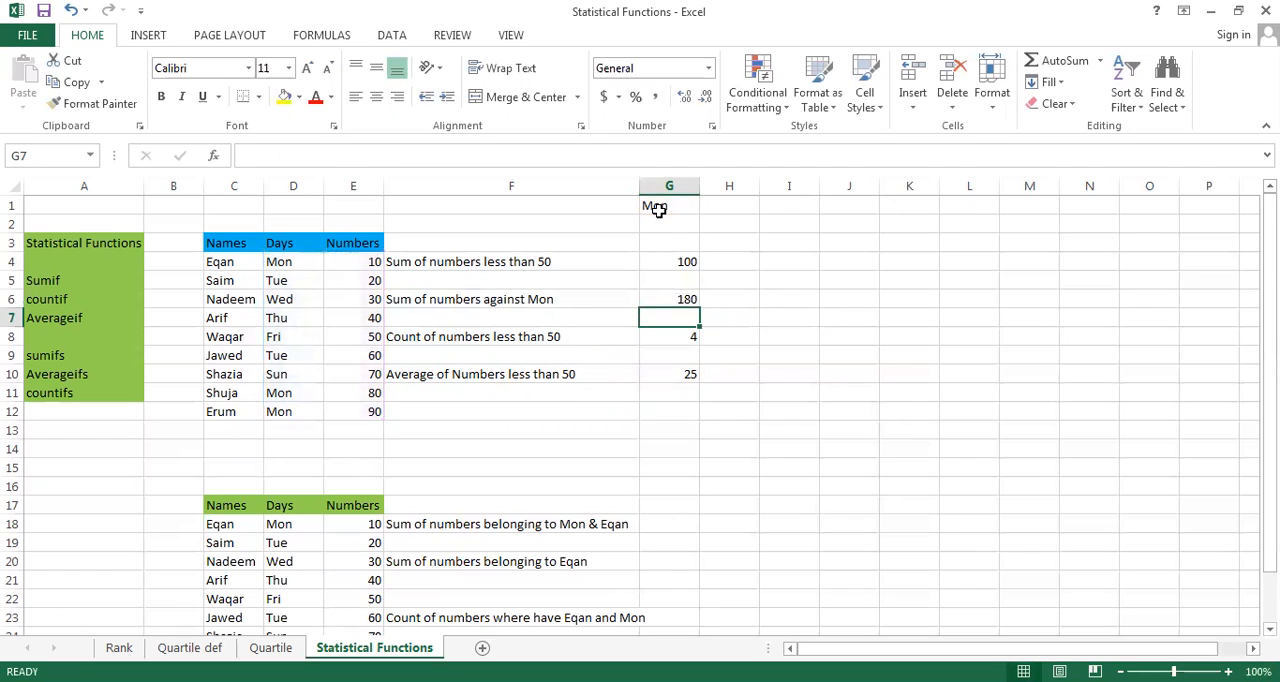
key("Up")
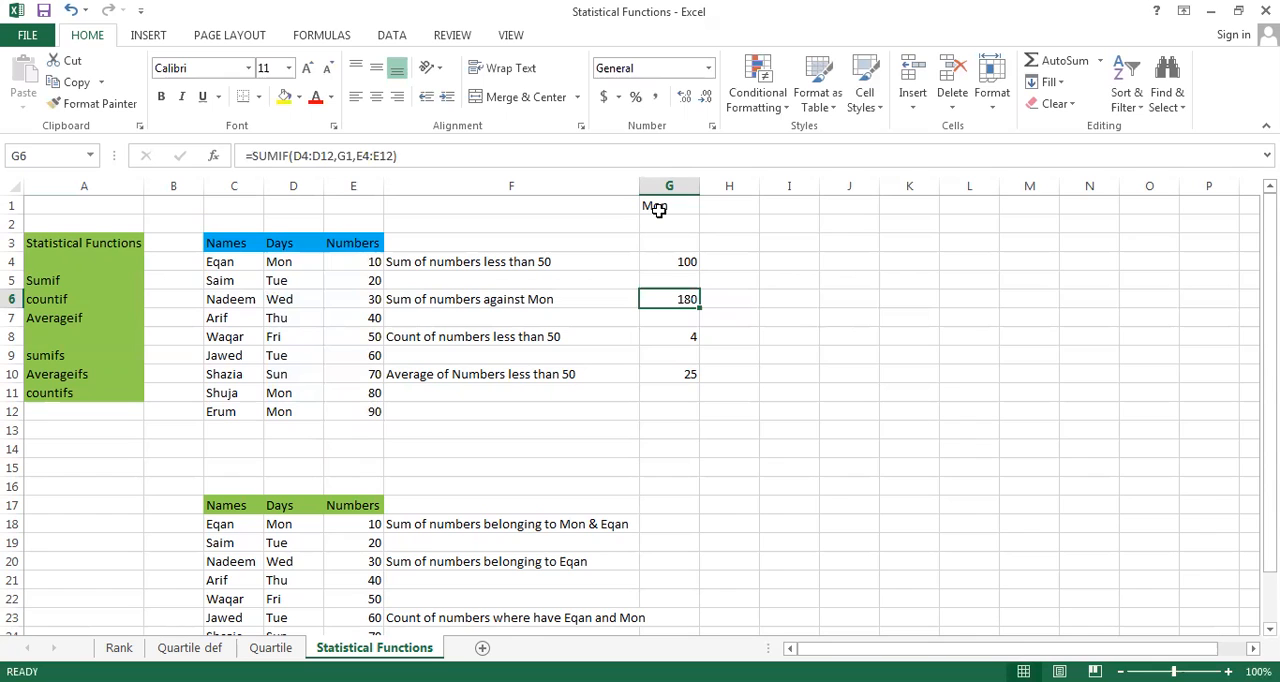
Start a SUMIFS formula in H18 with E18:E26 as its sum range
key("Down")
key("Down")
key("Down")
key("Down")
key("Down")
key("Down")
key("Down")
key("Down")
key("Down")
key("Down")
key("Down")
key("Down")
key("Down")
key("Down")
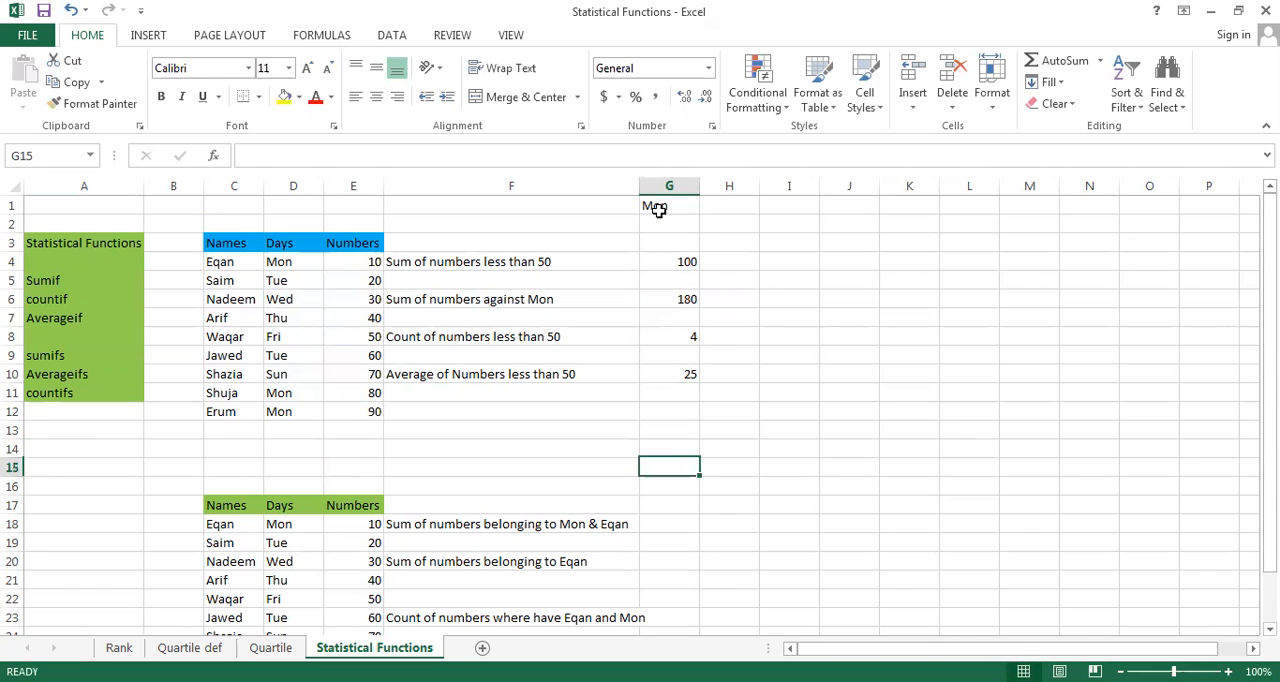
key("Down")
key("Down")
key("Down")
key("Down")
key("Down")
key("Down")
key("Down")
key("Down")
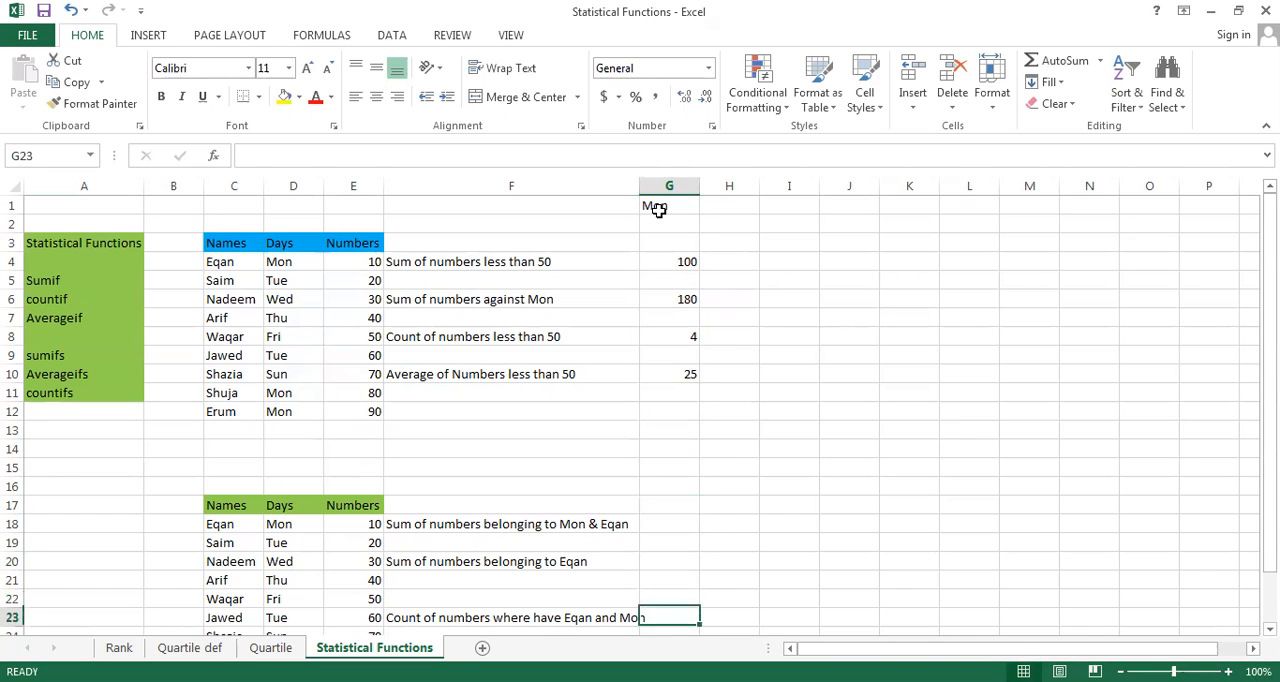
key("Down")
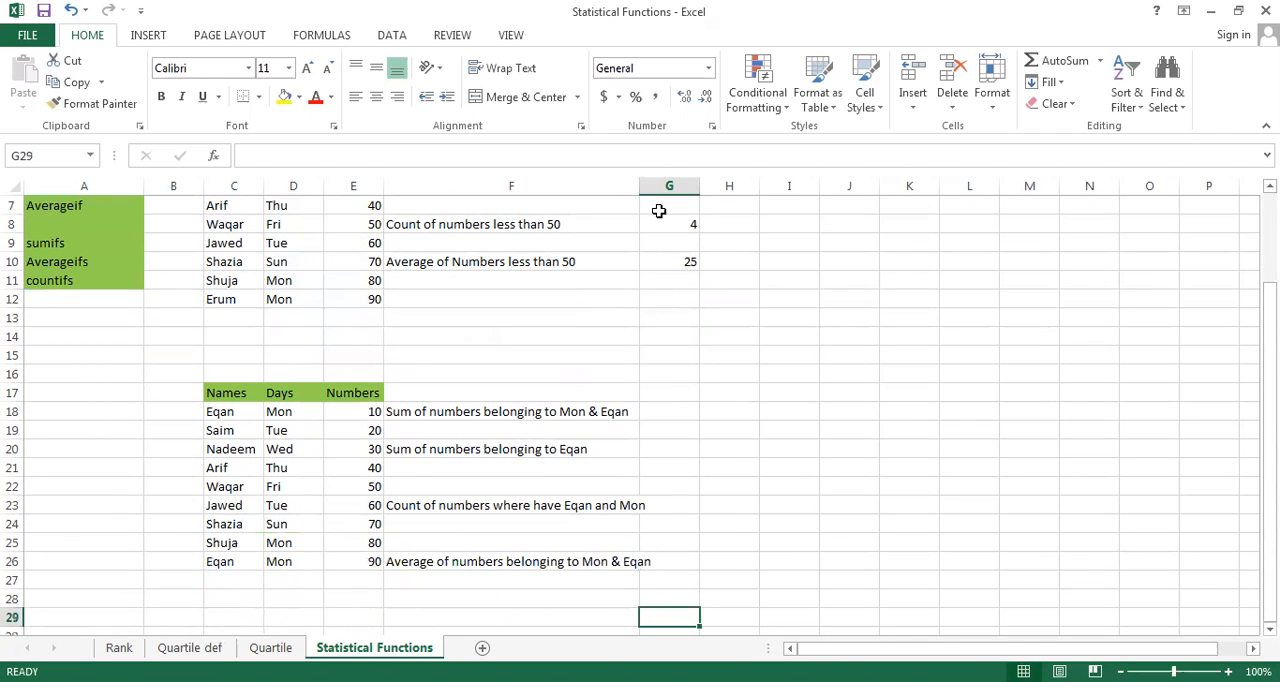
key("Up")
key("Up")
key("Up")
key("Up")
key("Up")
key("Up")
key("Up")
key("Up")
key("Up")
key("Up")
key("Up")
key("Right")
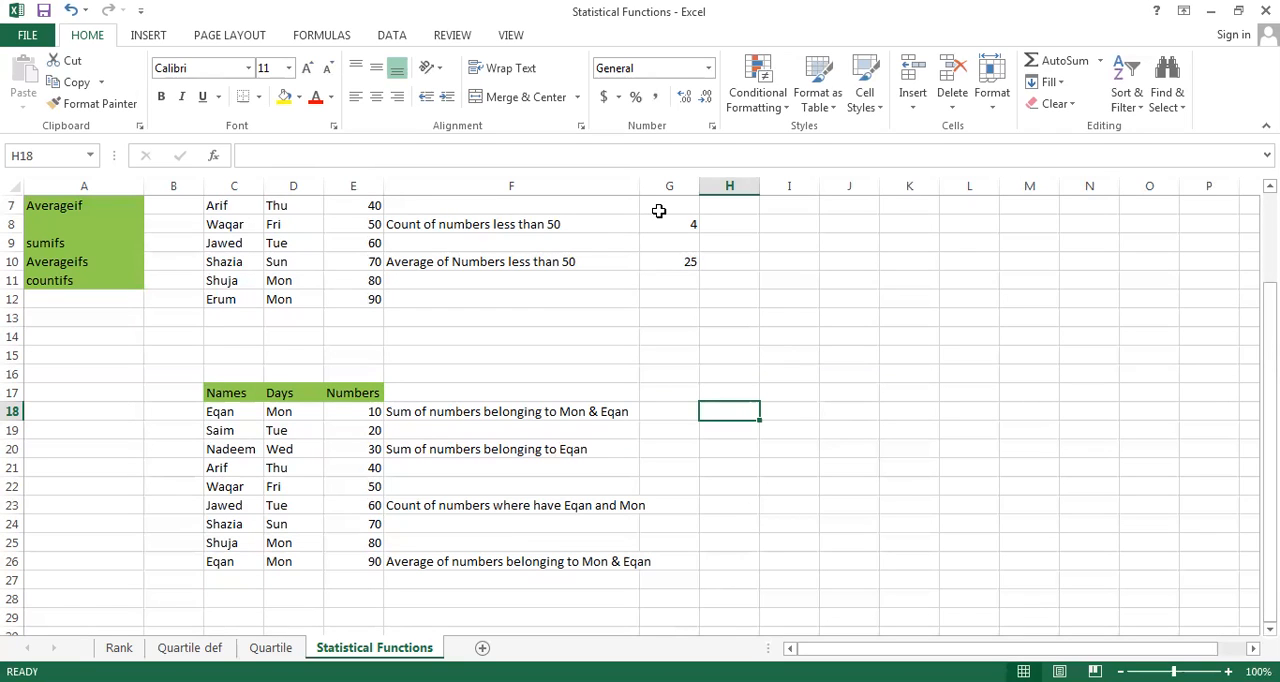
type("=")
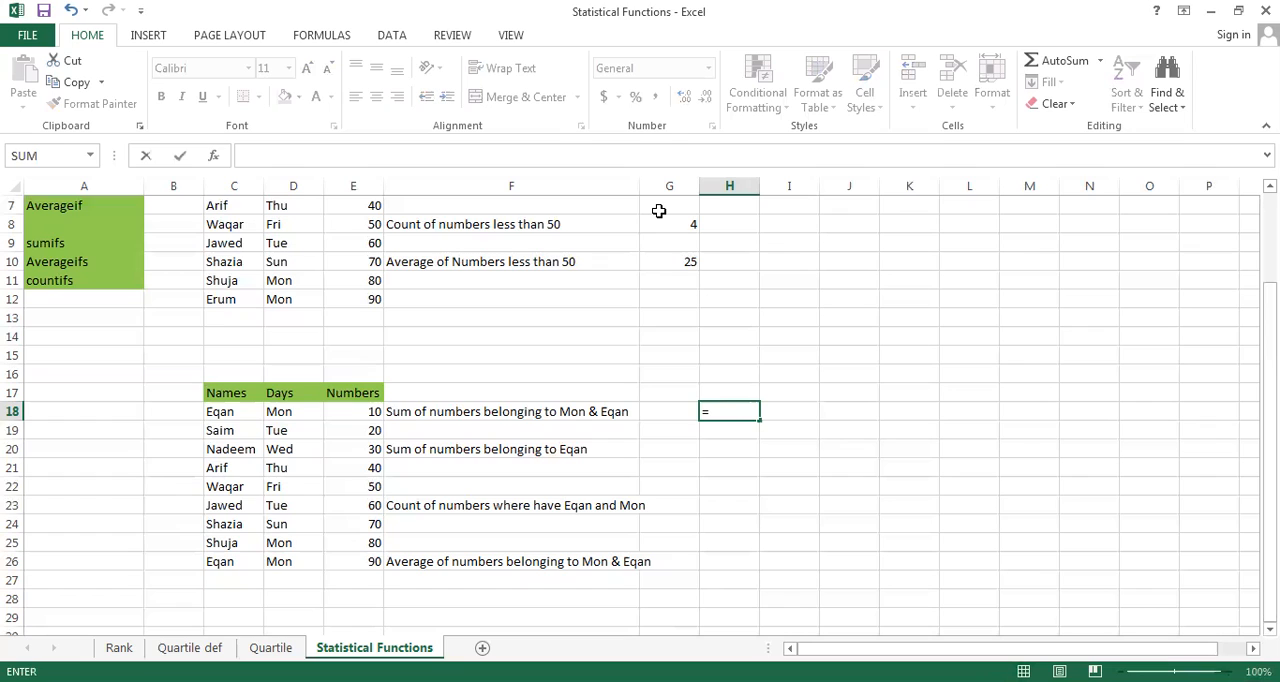
type("SUM")
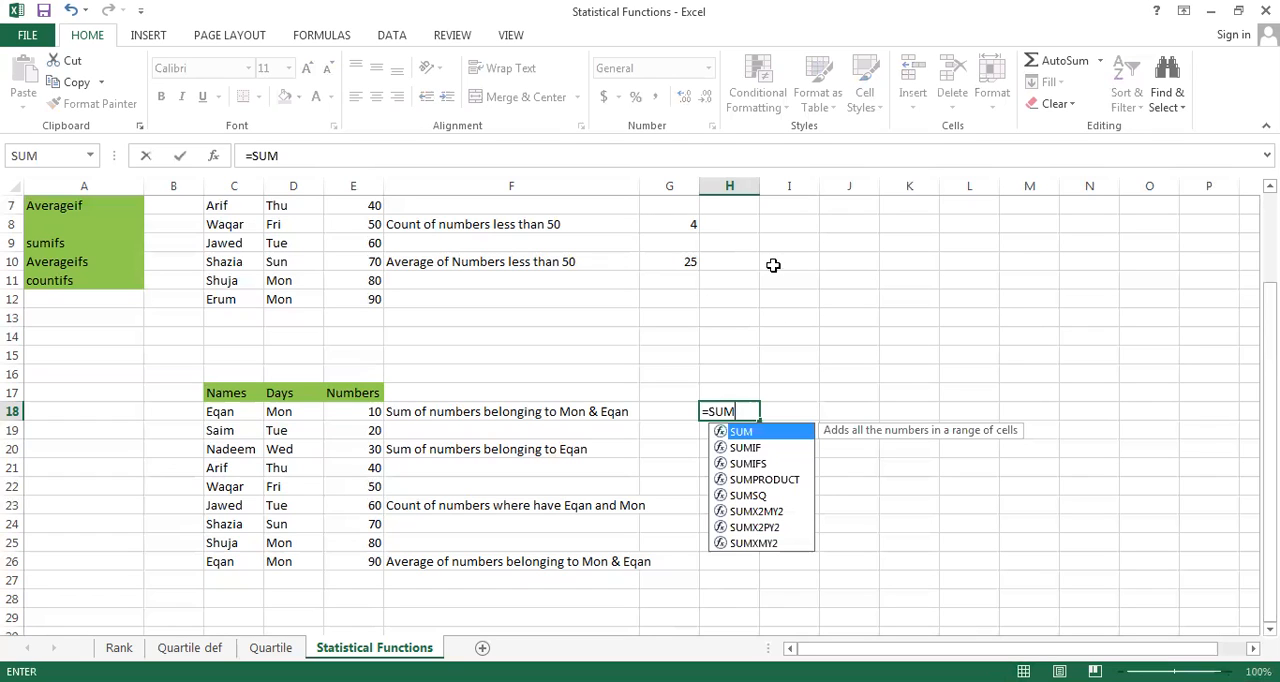
left_click(755, 464)
double_click(755, 464)
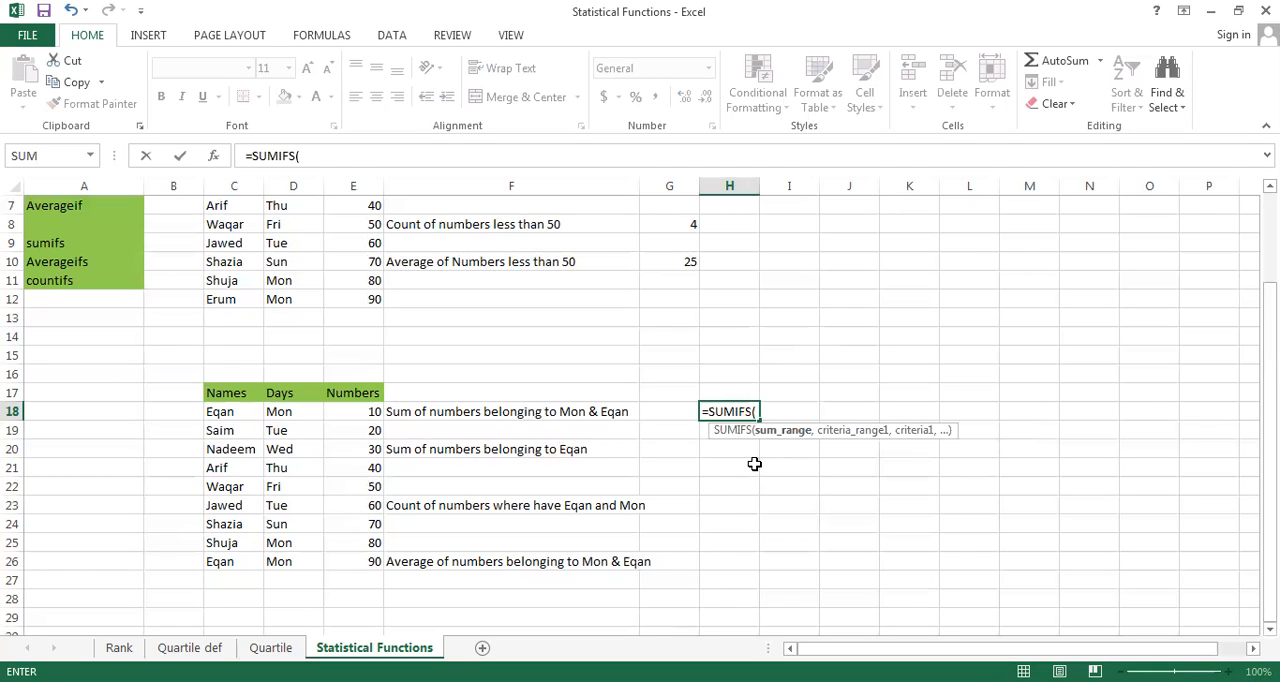
left_click(342, 417)
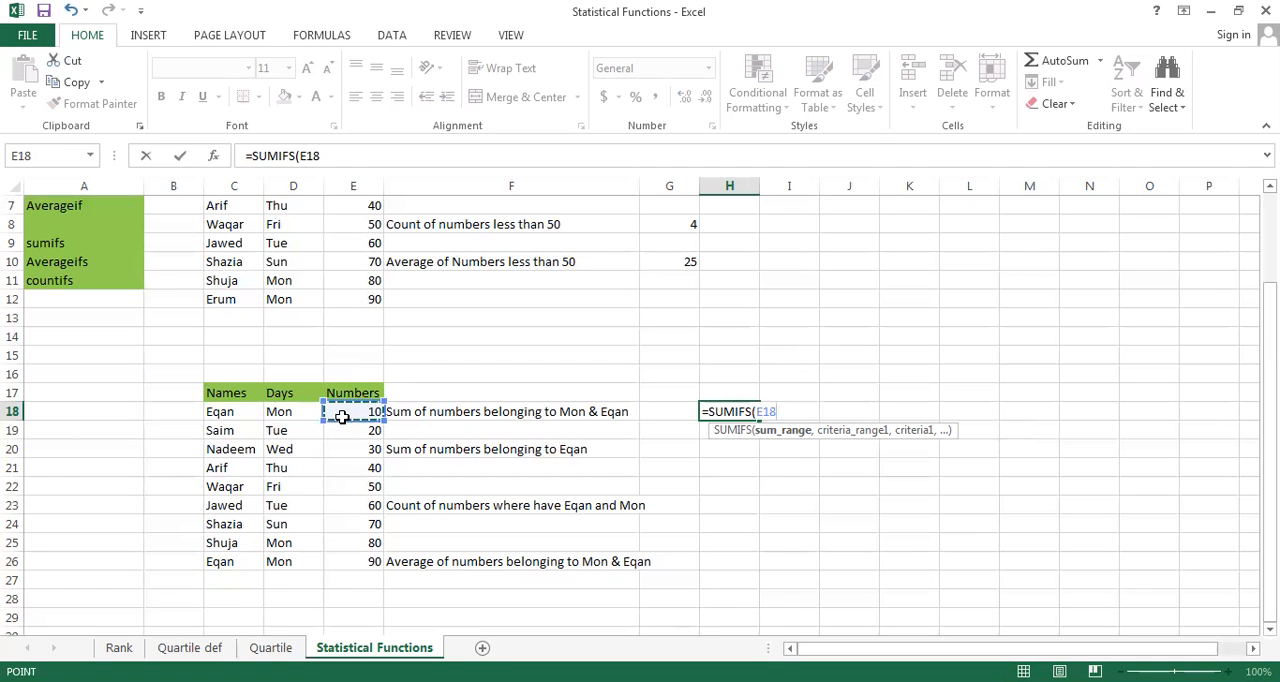
key("ctrl+shift+Down")
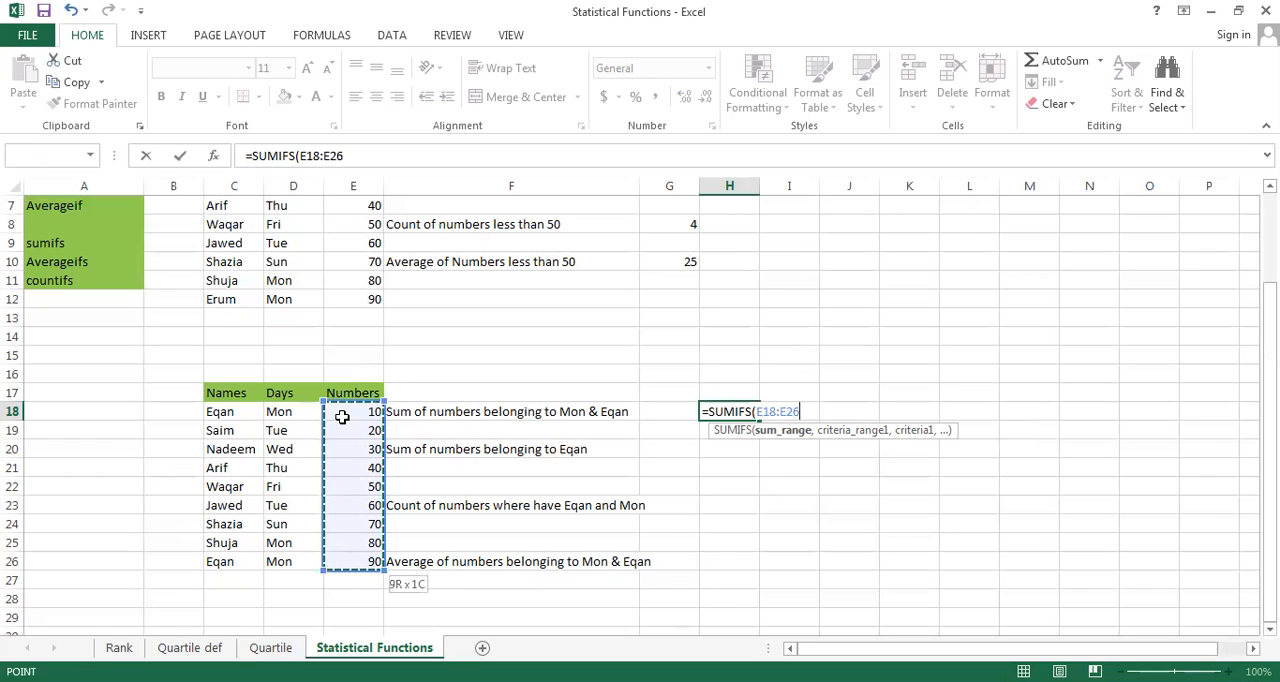
type(",")
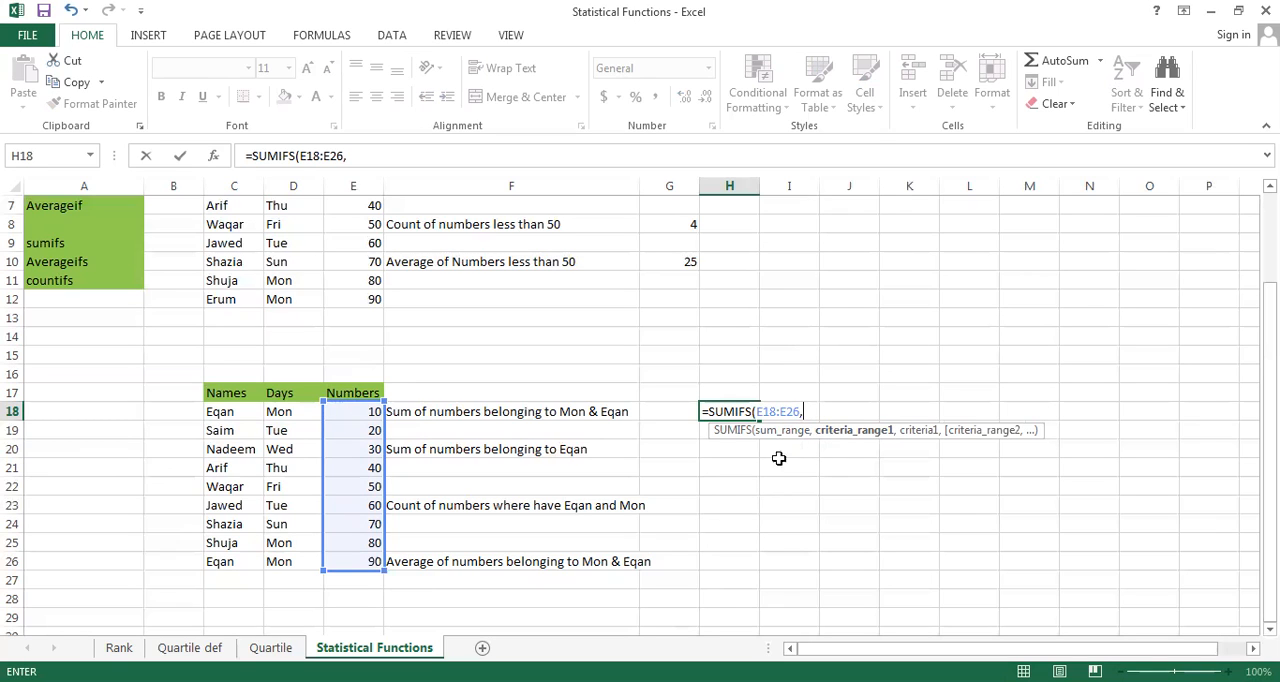
Add D18:D26 with the criterion "Mon" as the first condition of the SUMIFS formula
left_click(277, 414)
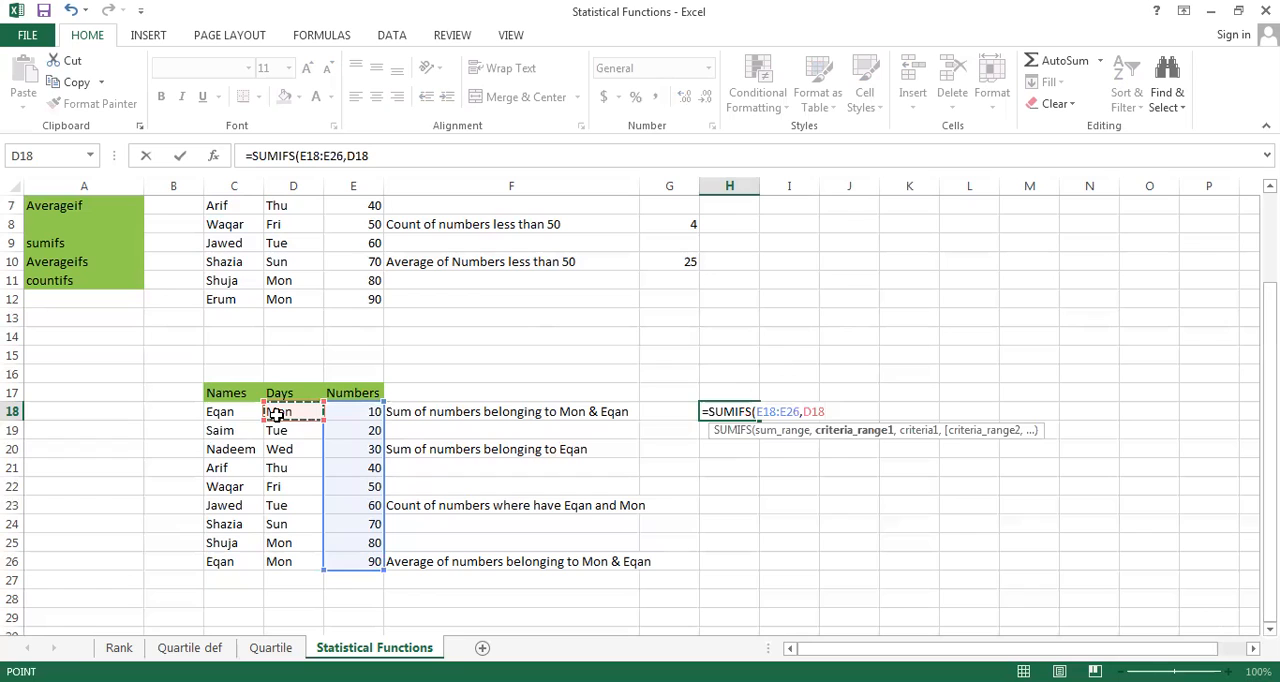
key("ctrl+shift+Down")
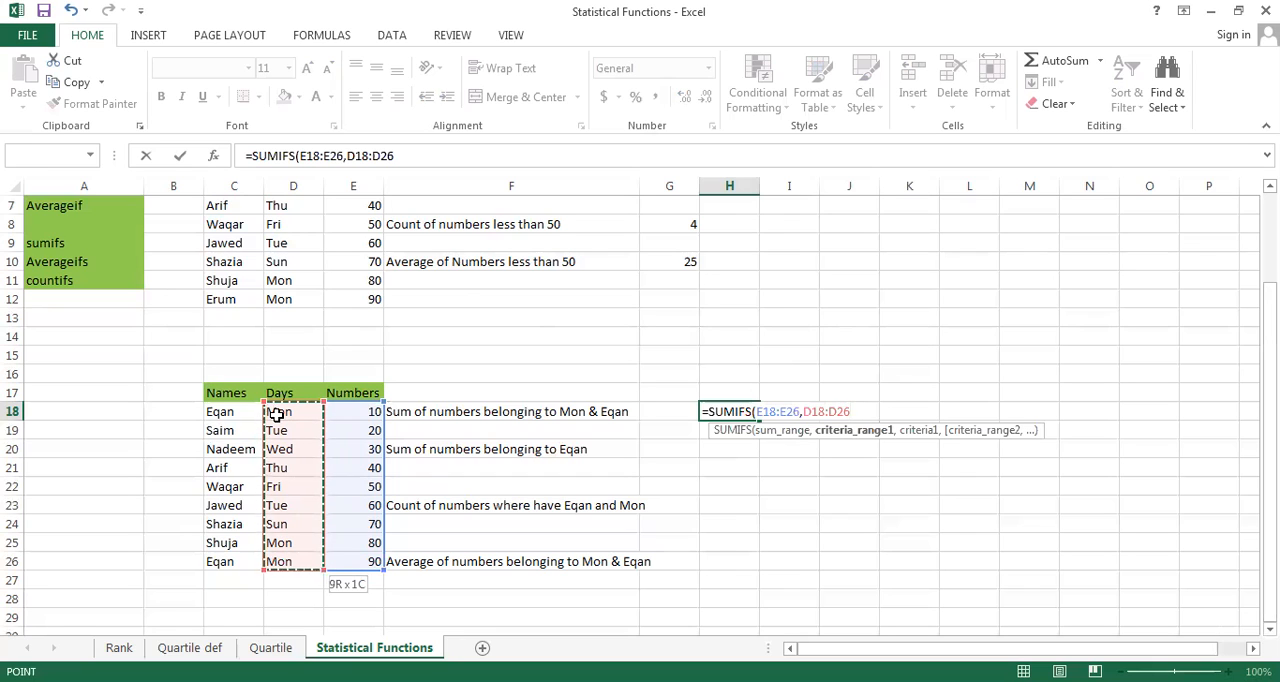
type(",\"")
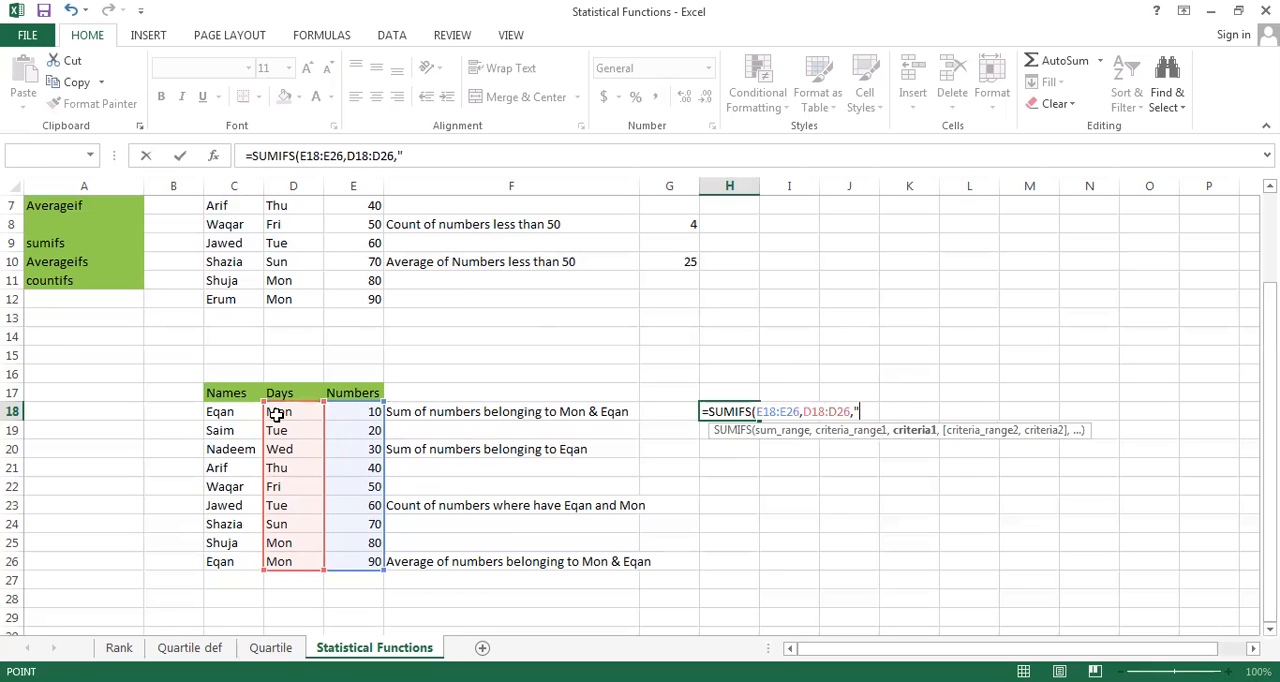
type("Mon\"")
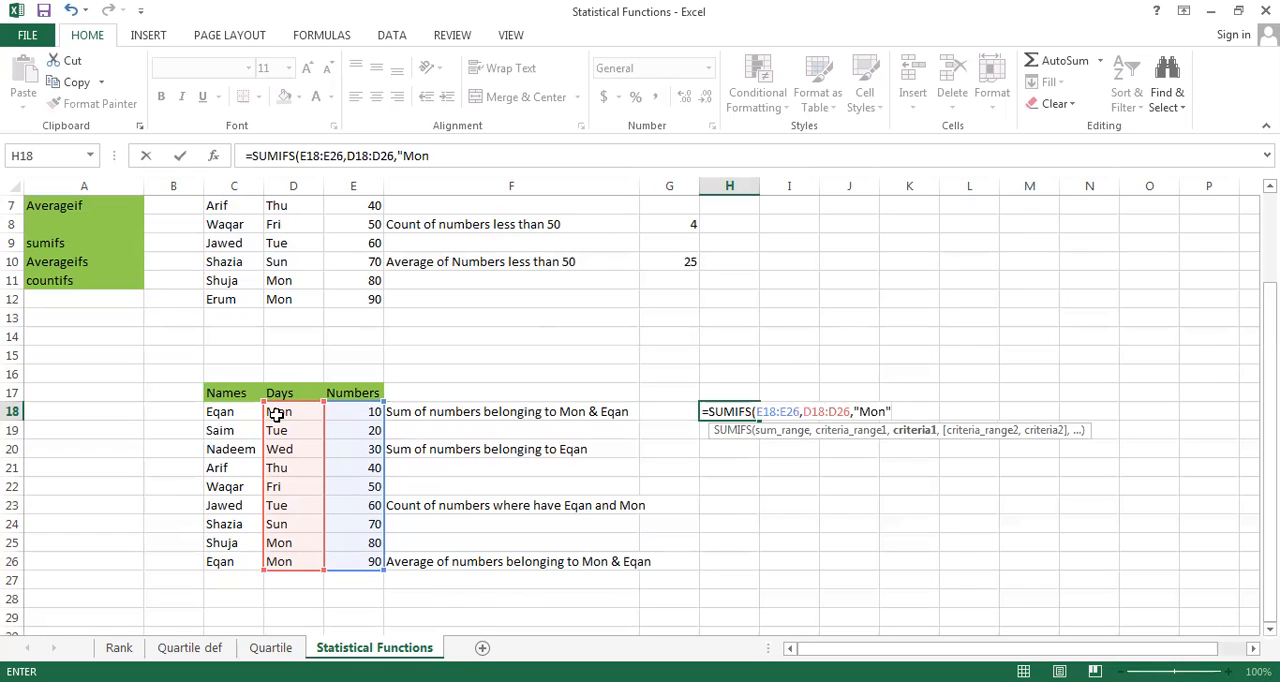
type(",")
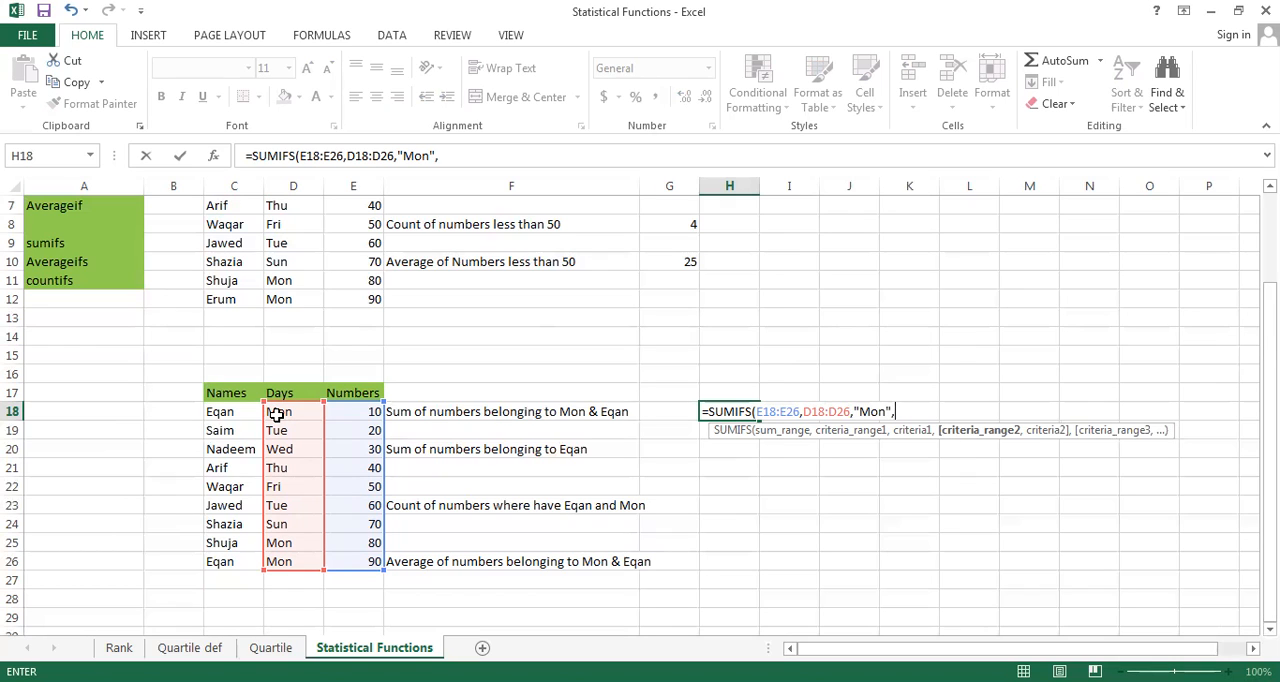
Add C18:C26 with the name shown in C18 as the second criterion and complete the SUMIFS formula in H18
left_click(231, 413)
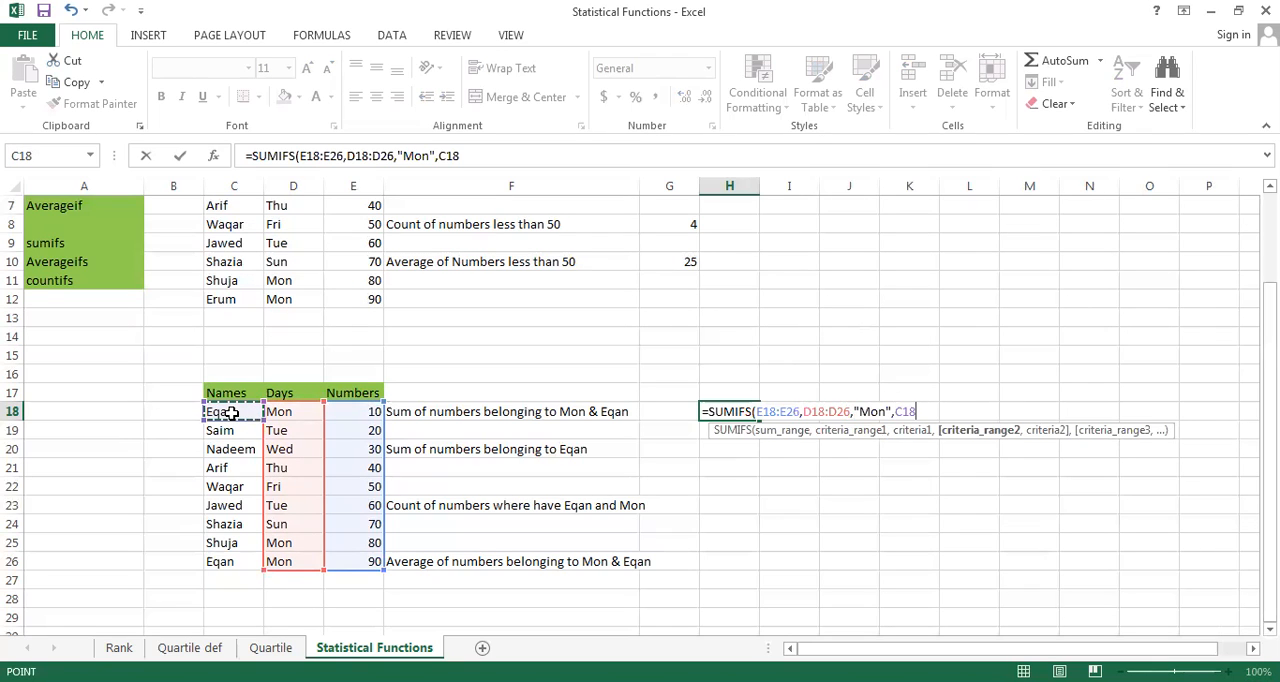
key("ctrl+shift+Down")
type(",")
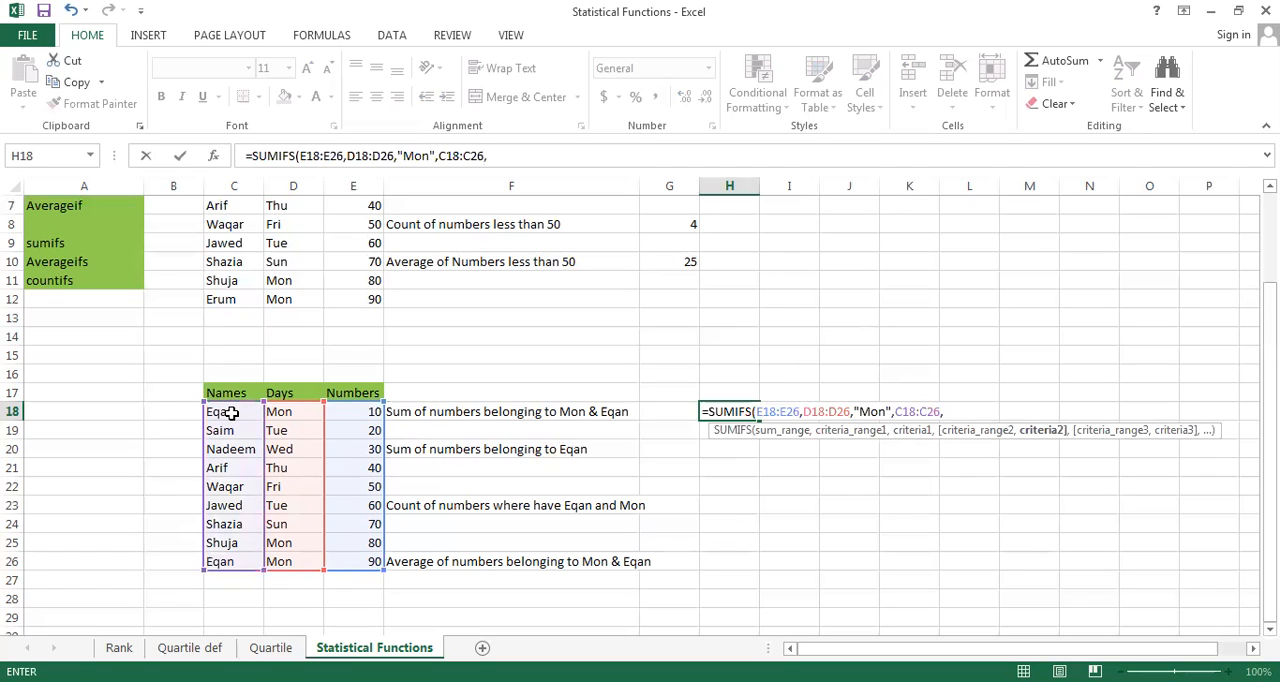
type("\"Eqan\")")
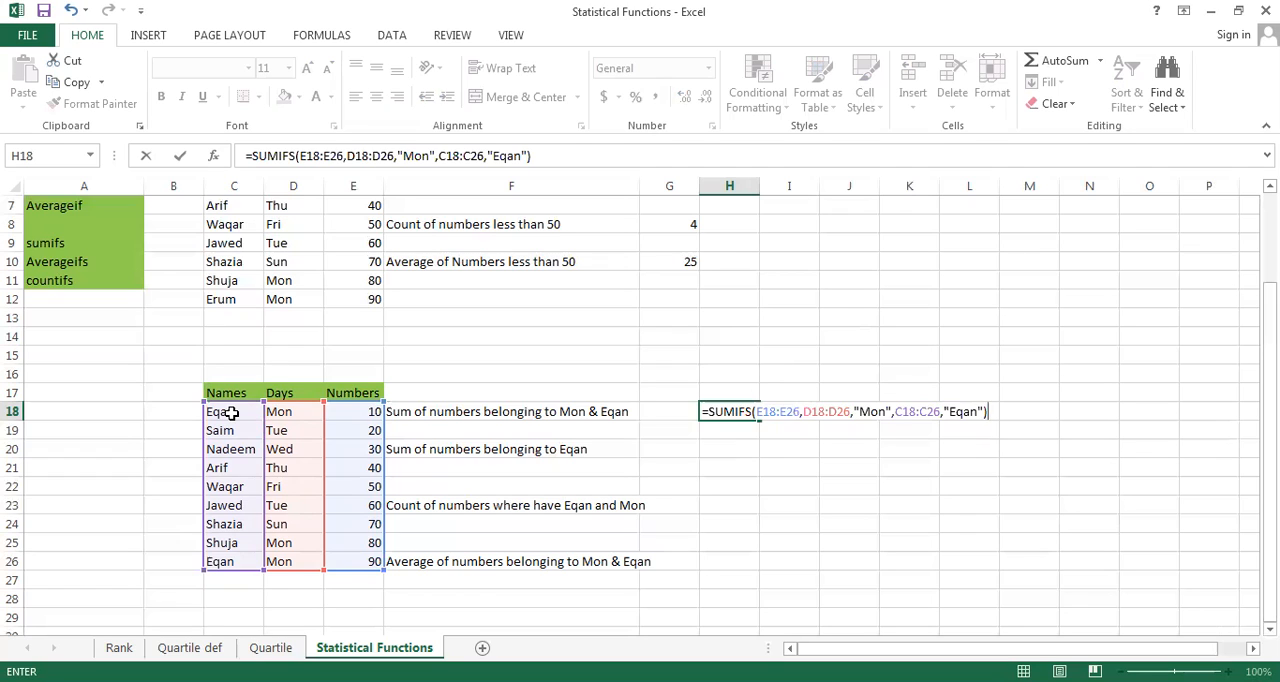
key("Return")
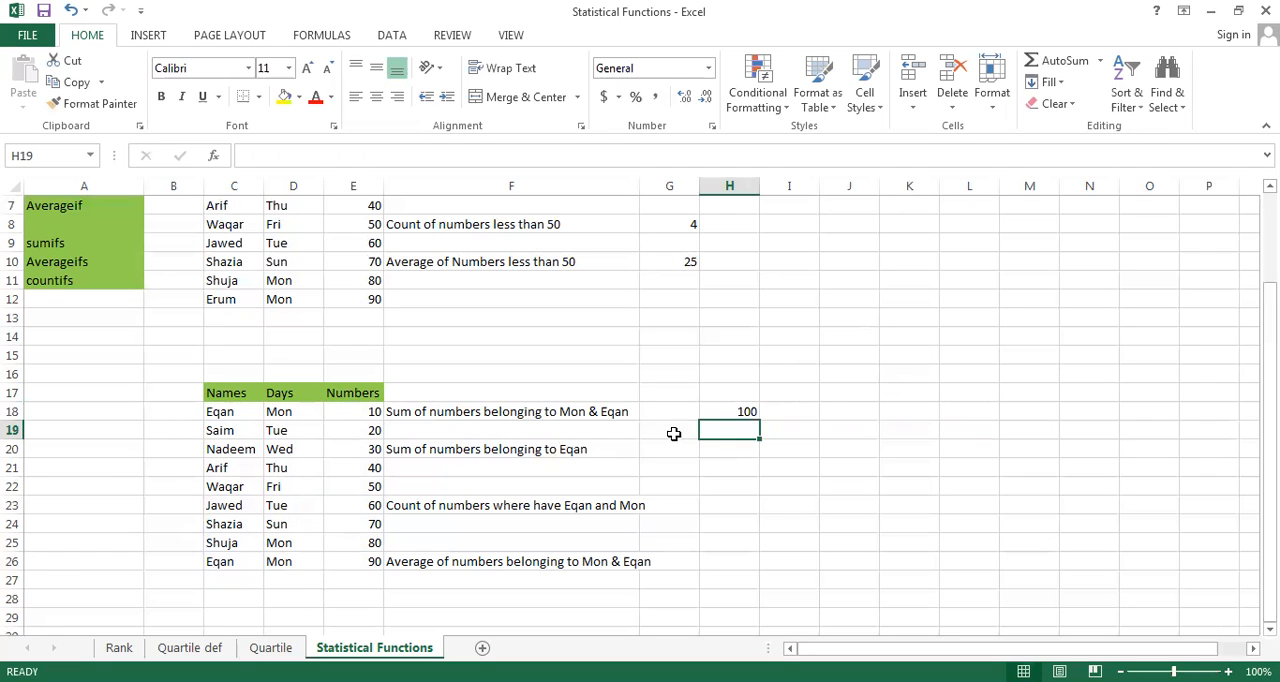
left_click(724, 410)
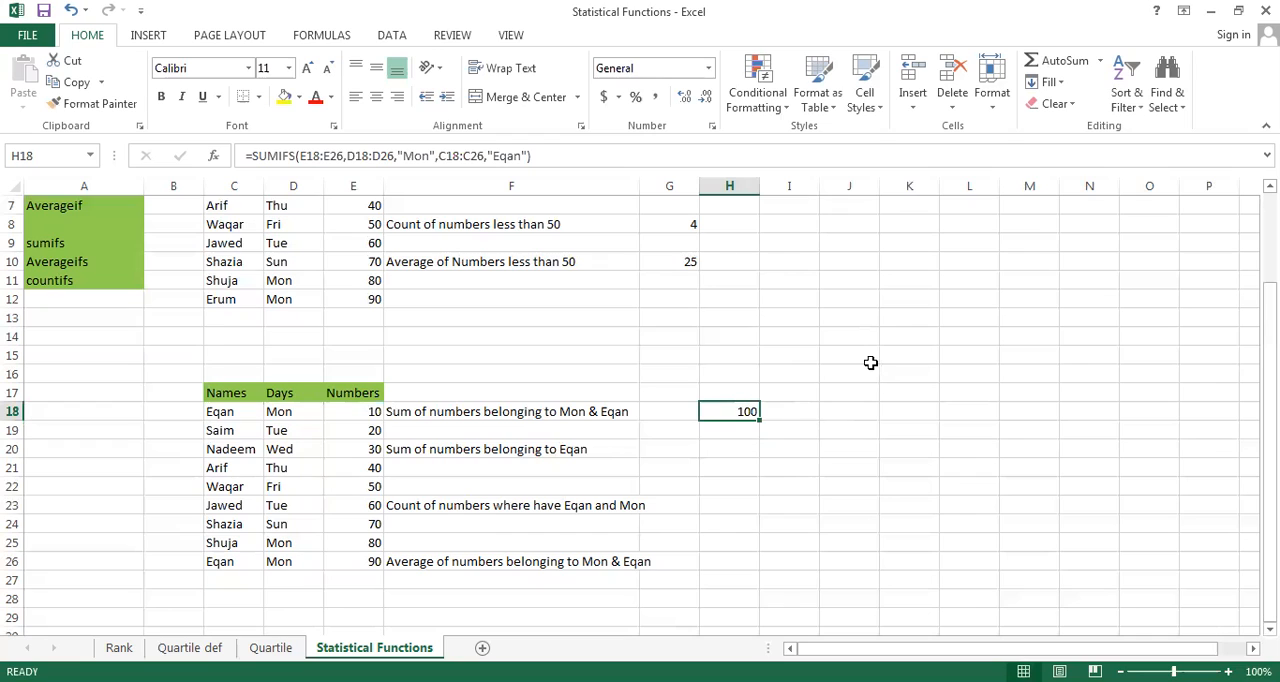
Enter the criteria in separate cells: Mon in K14 and the name from C18 in L14
left_click(897, 337)
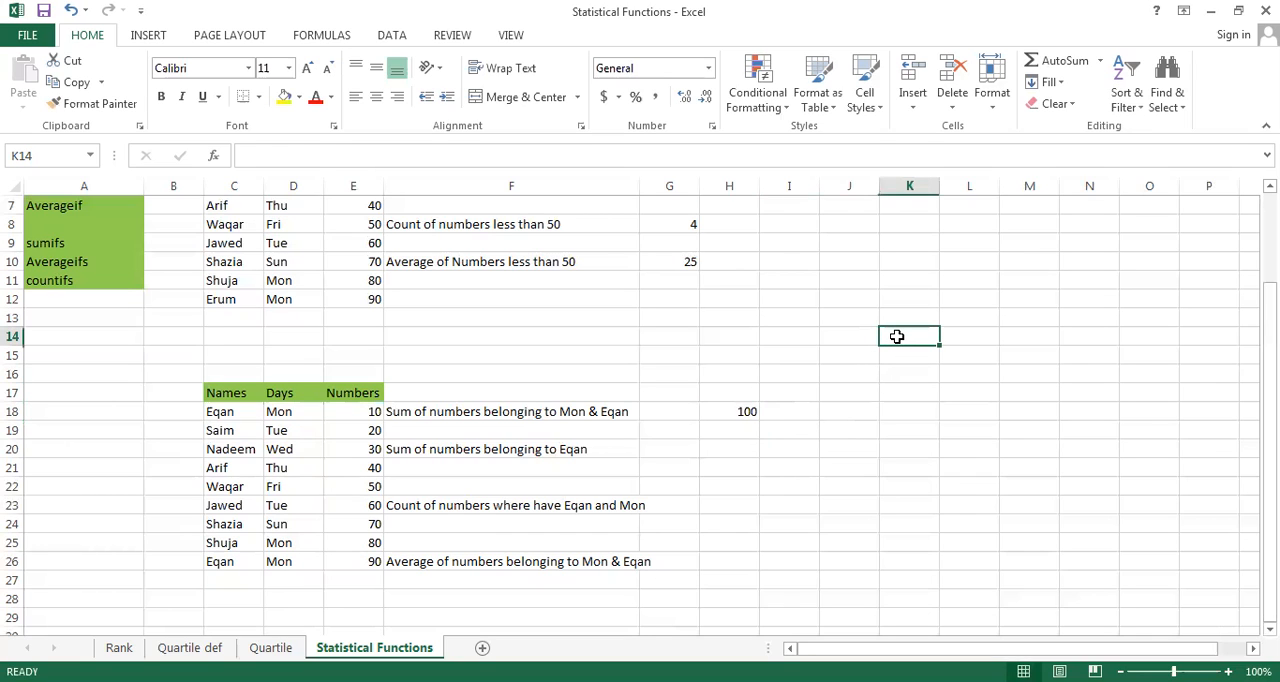
type("Mon")
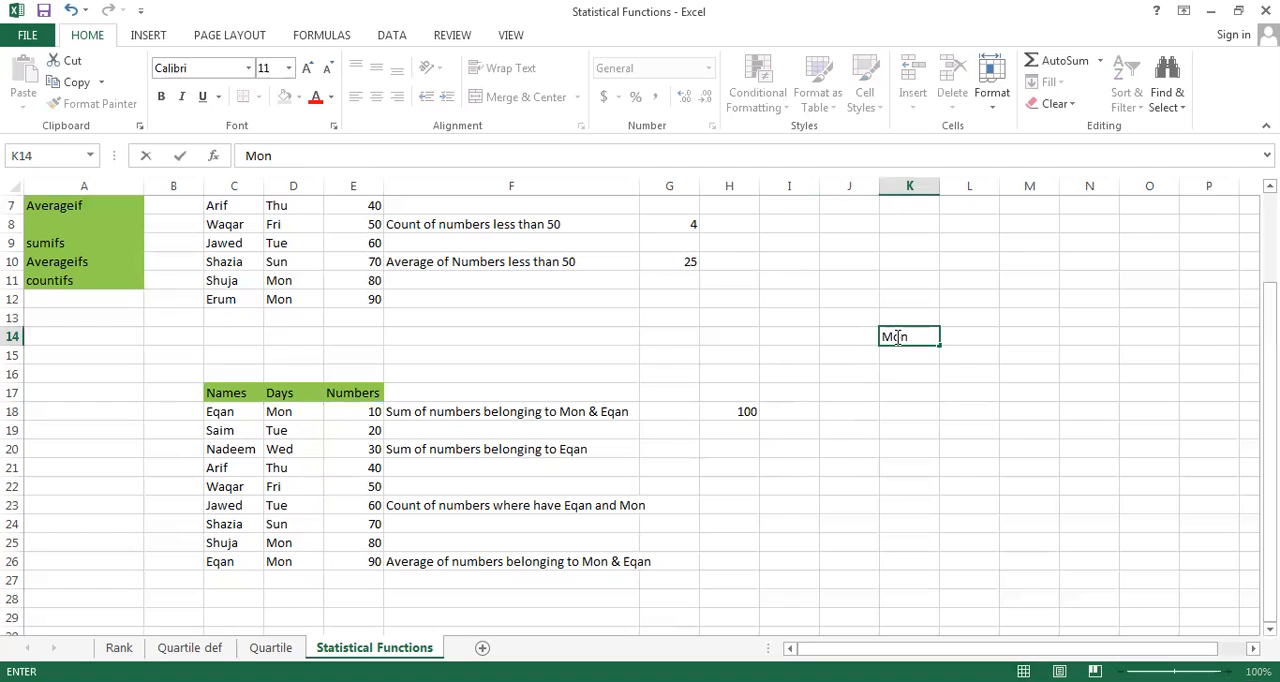
key("Tab")
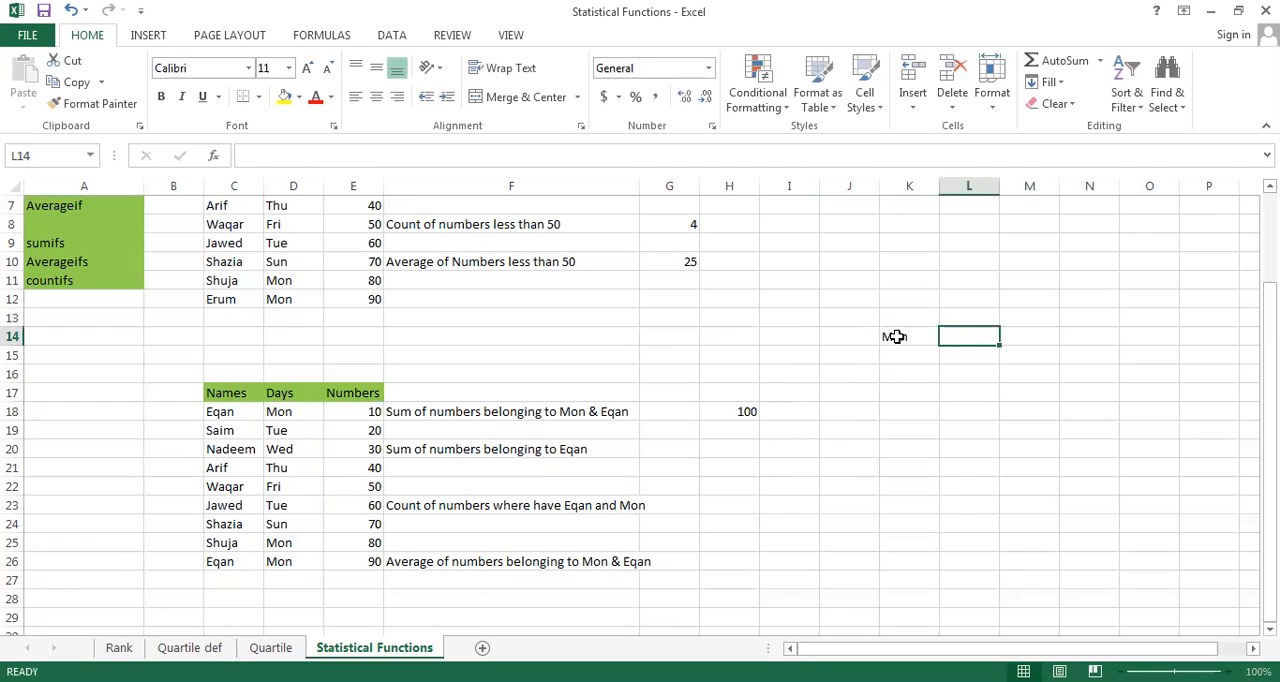
type("Eqan")
key("Return")
key("Return")
key("Return")
key("Return")
Commit the criterion name in L14 and begin a formula in I18
key("Left")
key("Left")
key("Left")
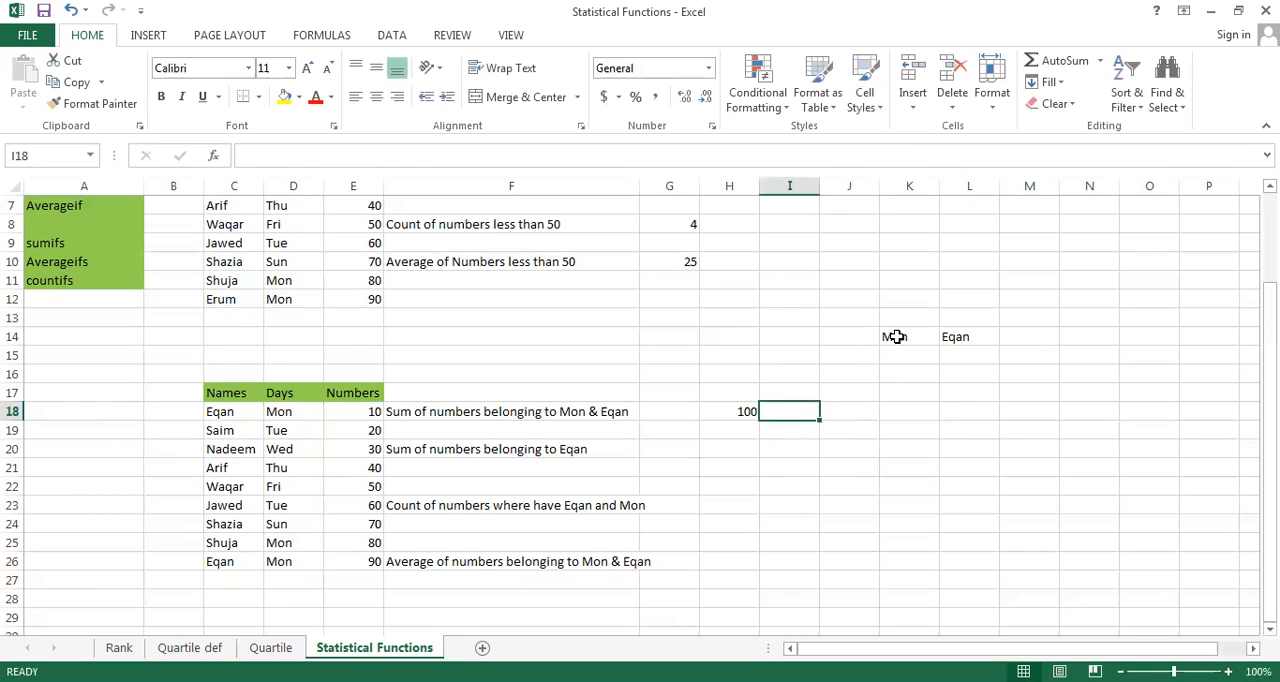
type("=")
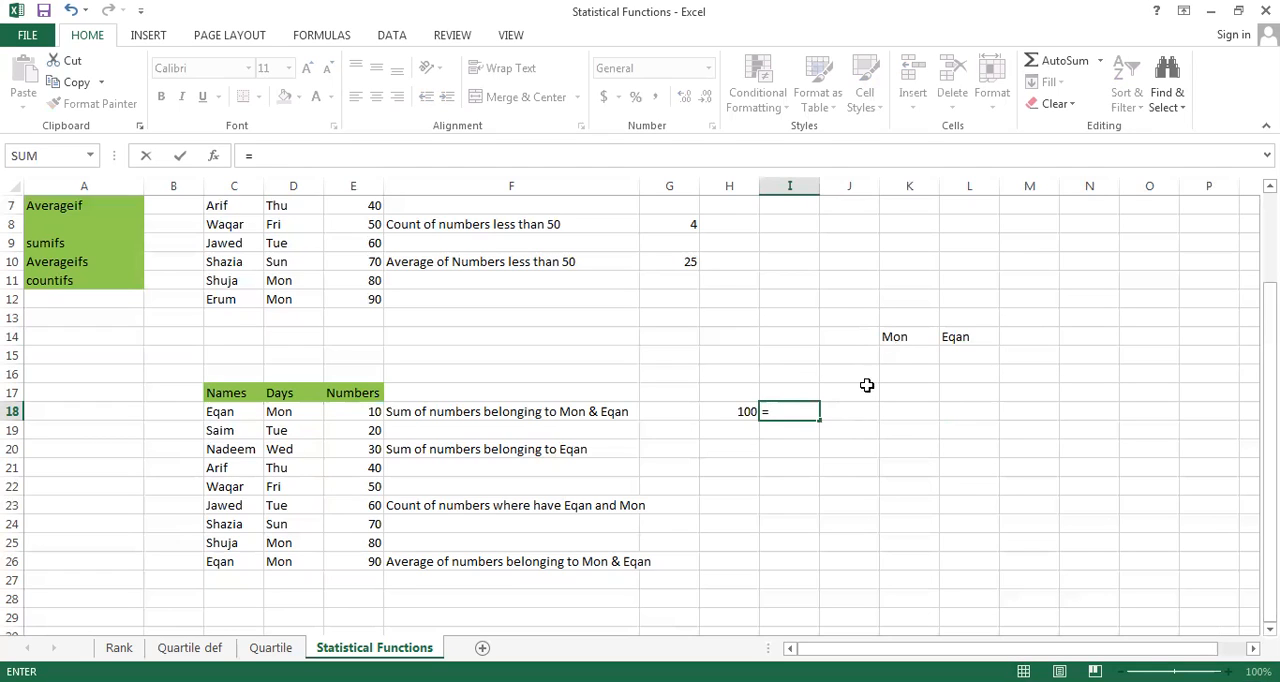
left_click(350, 415)
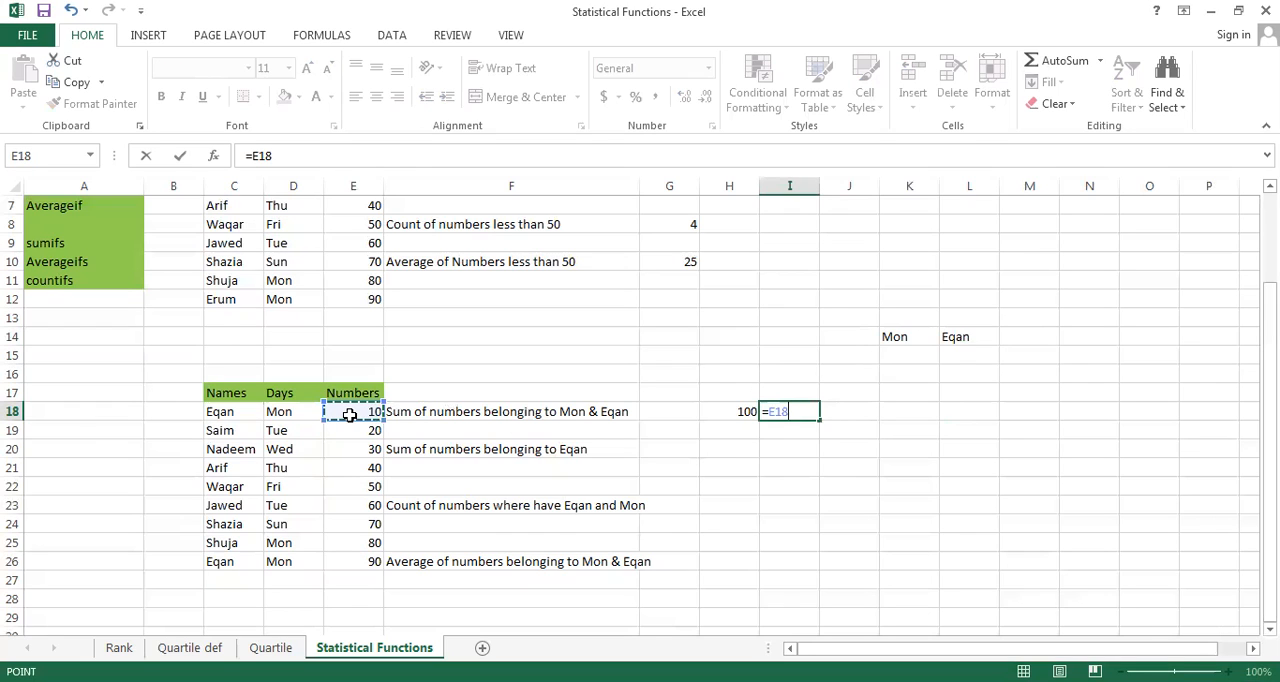
key("ctrl+shift+Down")
key("ctrl+shift+Up")
key("ctrl+shift+Up")
key("ctrl+shift+Up")
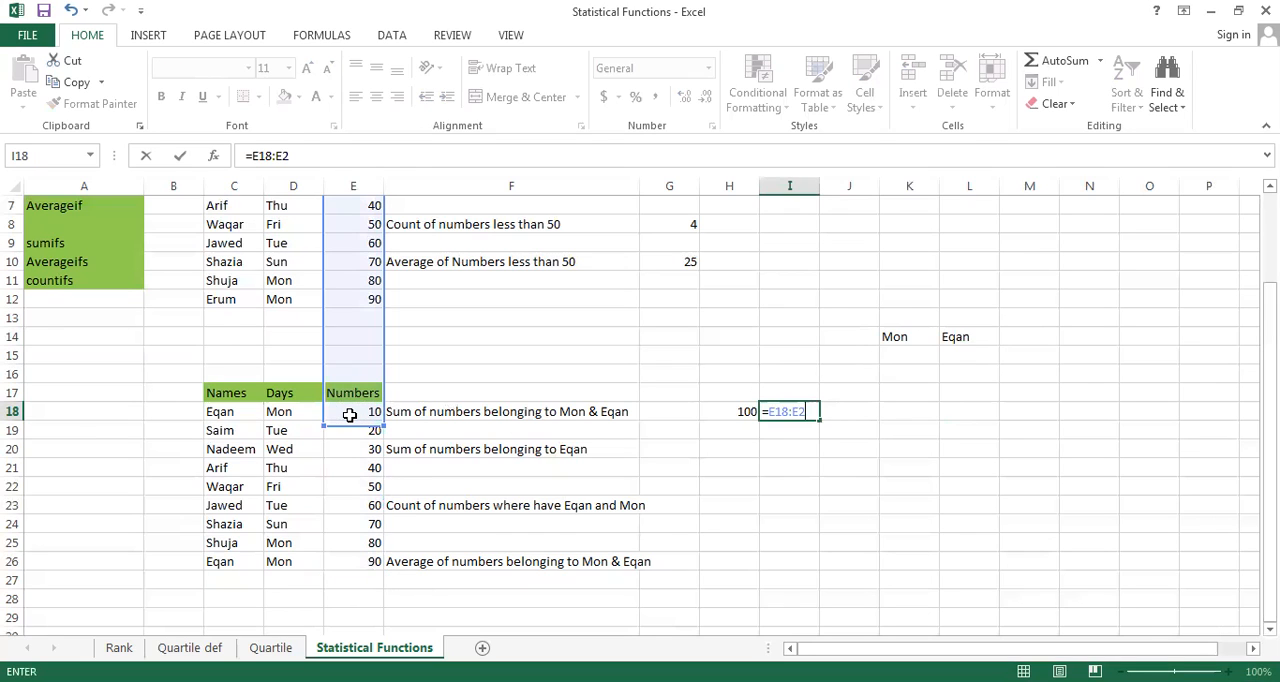
key("BackSpace")
key("BackSpace")
key("BackSpace")
key("BackSpace")
key("BackSpace")
key("BackSpace")
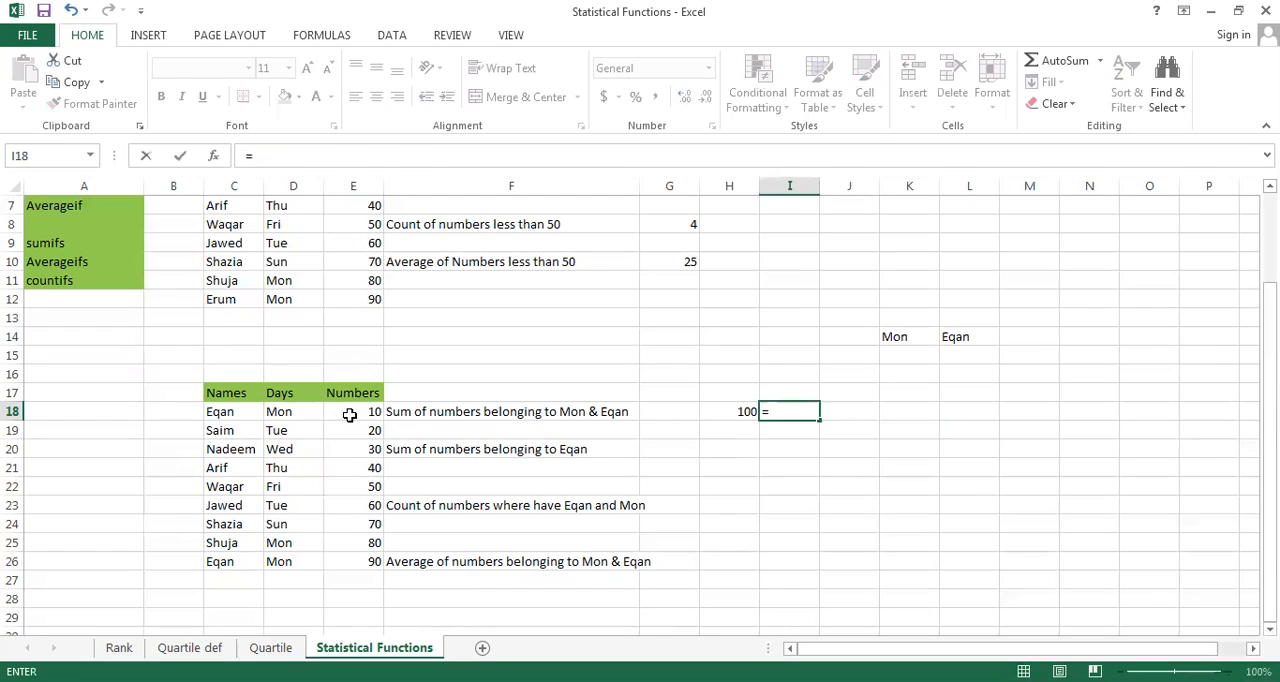
Insert the SUMIFS function in I18 with E18:E26 as its sum range
type("sum")
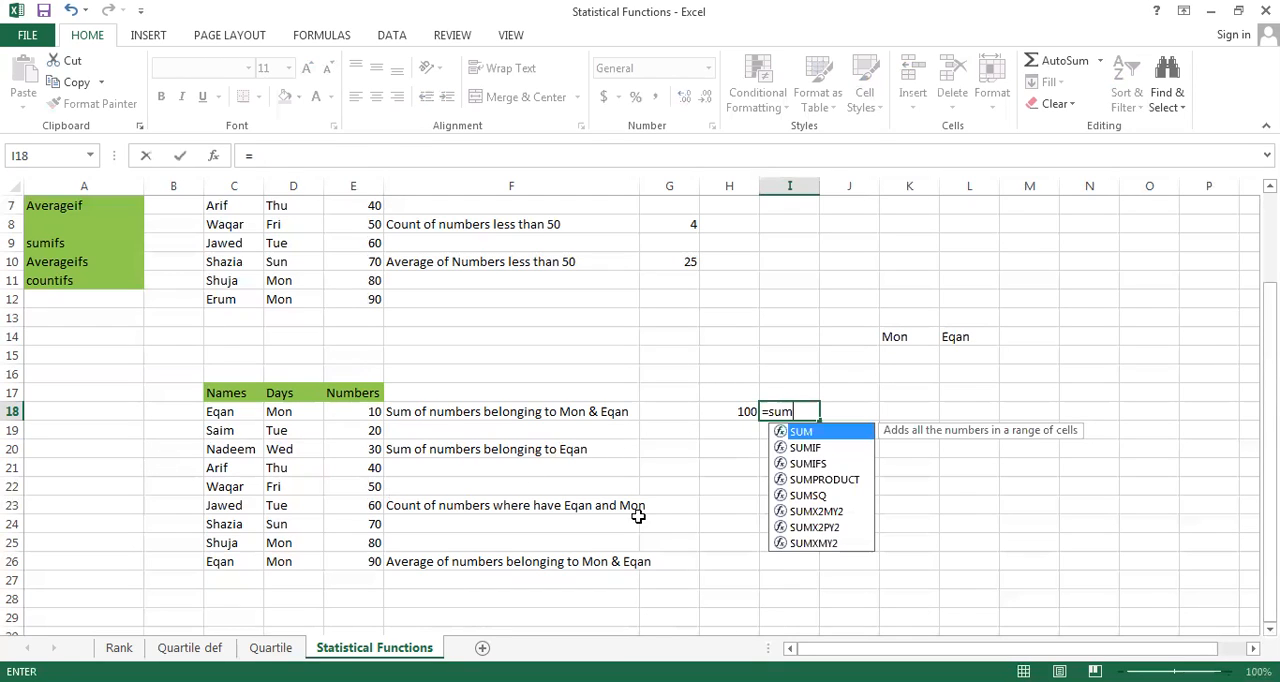
left_click(818, 462)
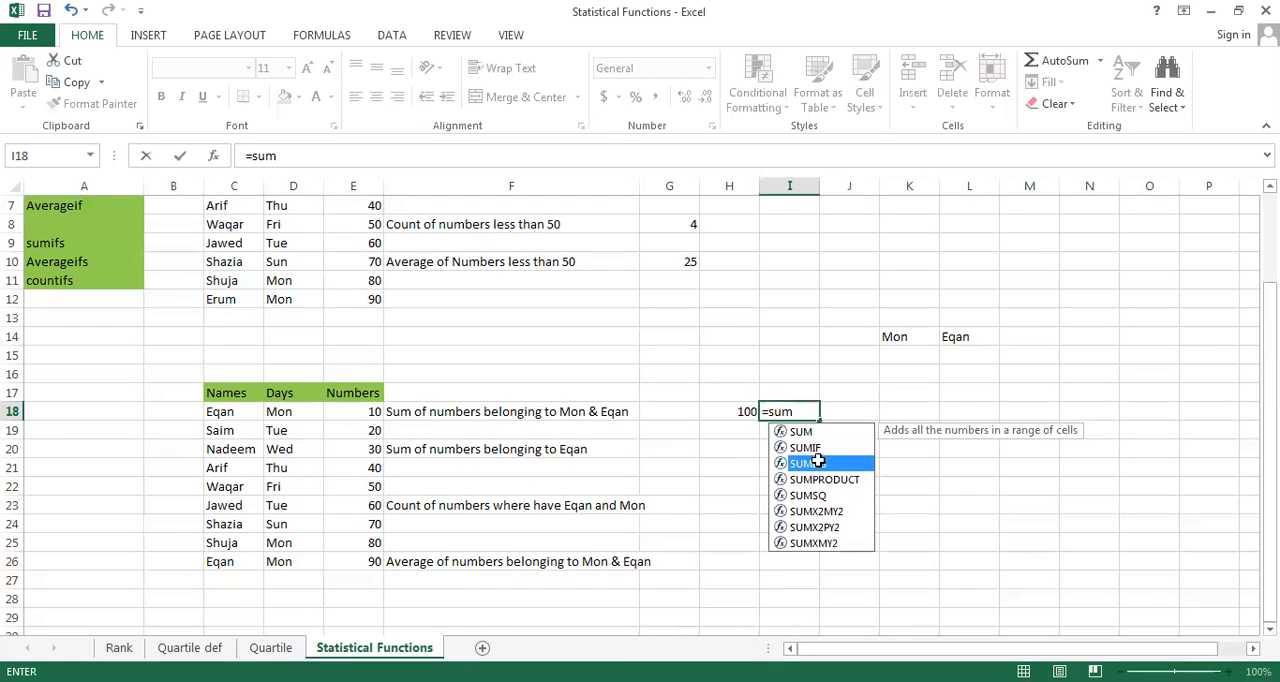
double_click(818, 462)
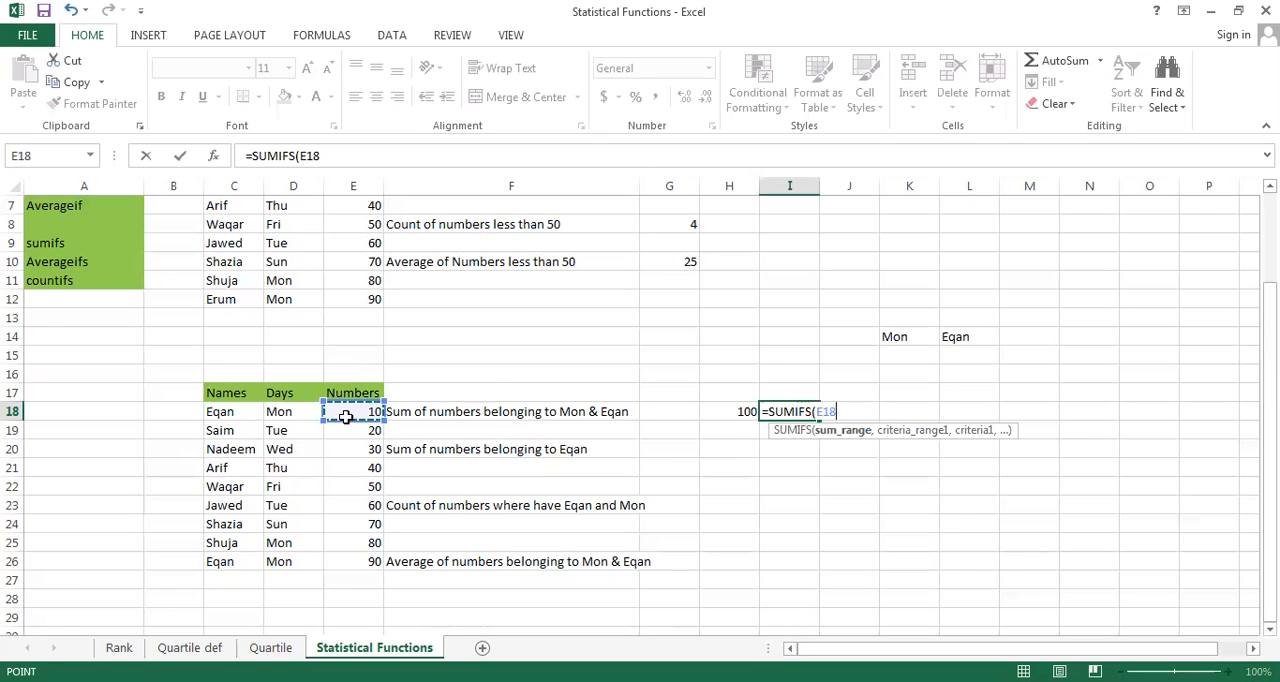
key("ctrl+shift+Down")
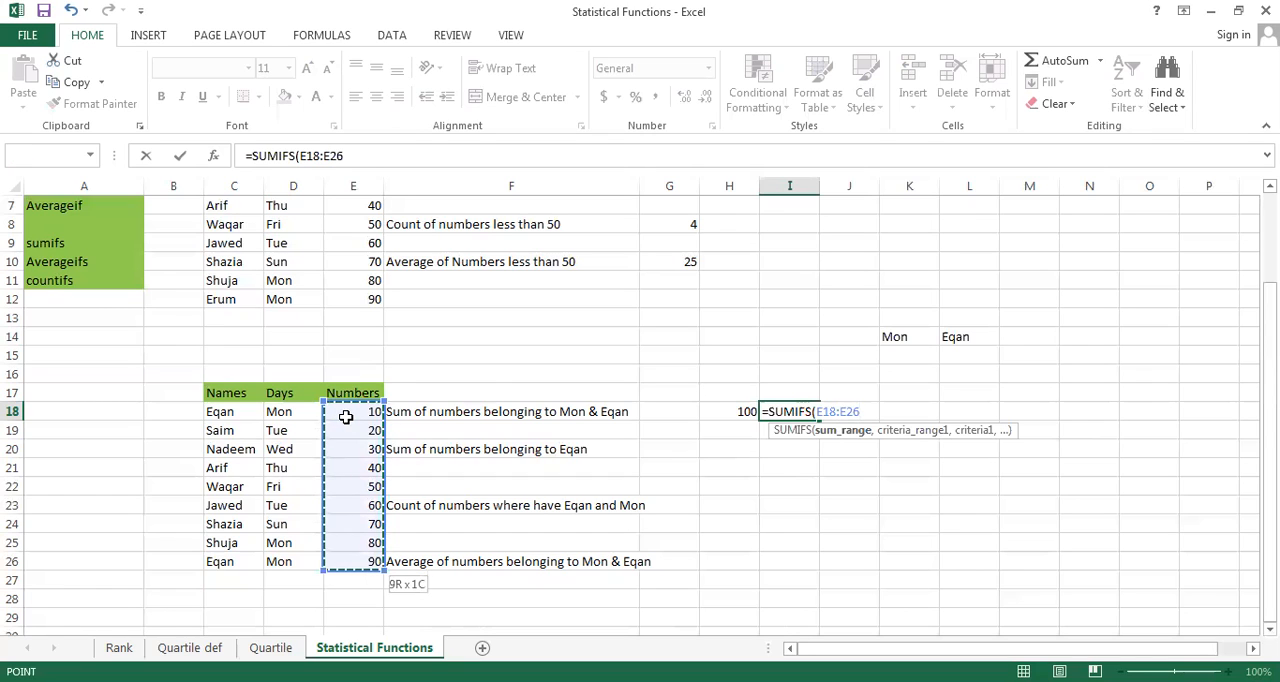
type(",")
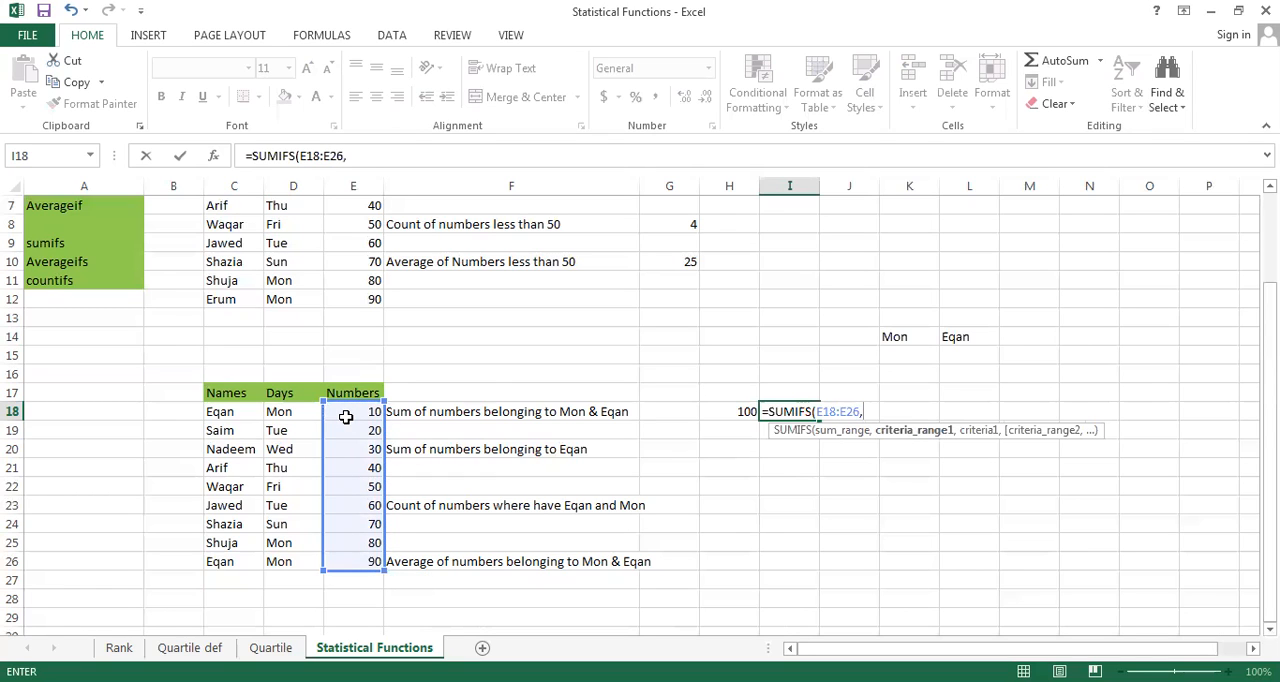
Add D18:D26 as the first criteria range with cell K14 as its criterion in the SUMIFS formula
left_click(280, 413)
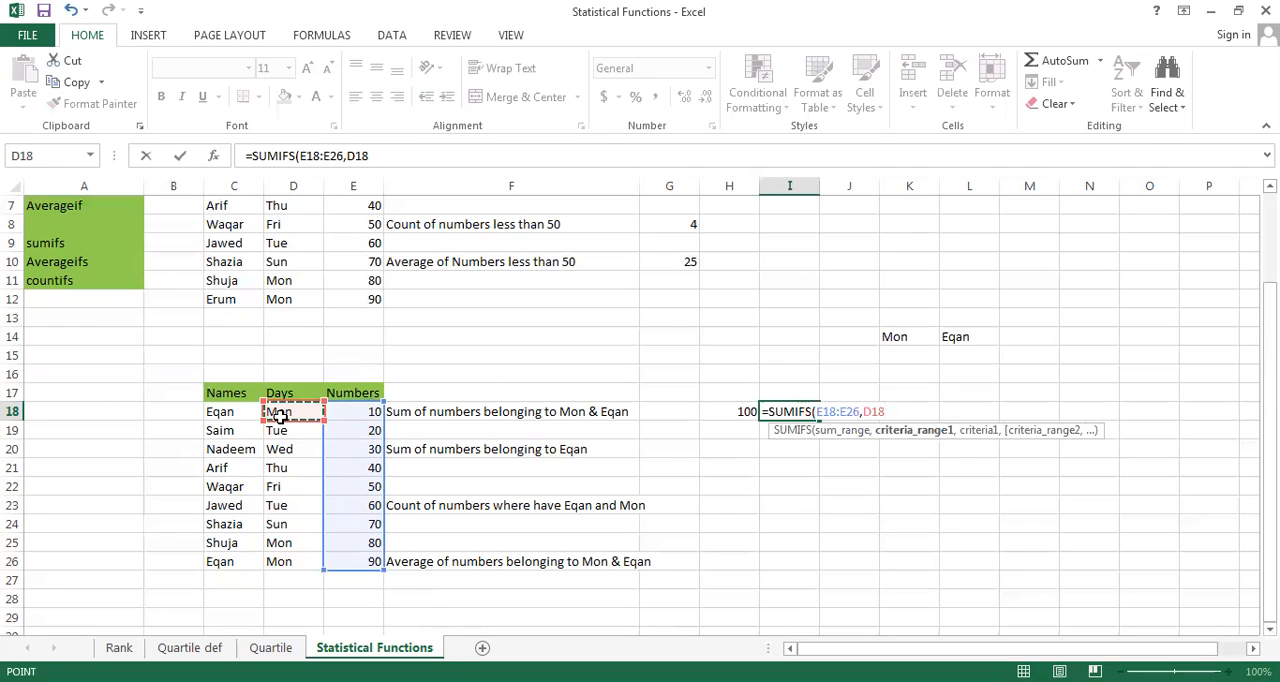
key("ctrl+shift+Down")
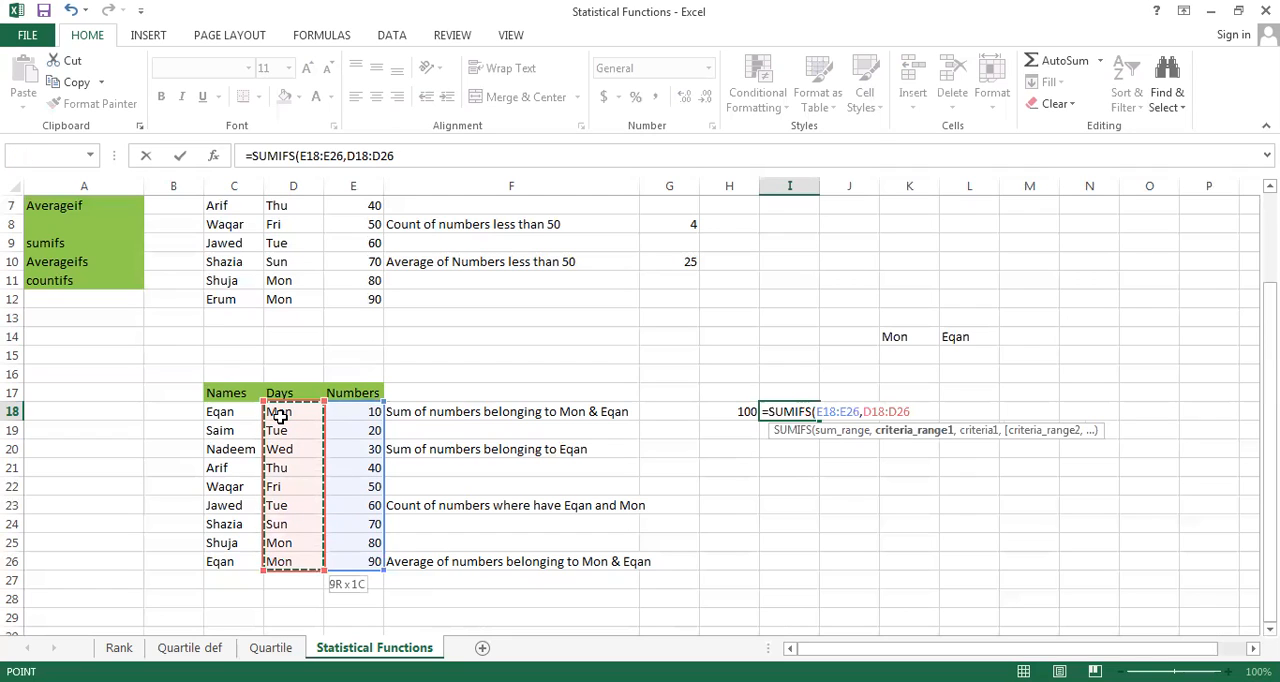
type(",")
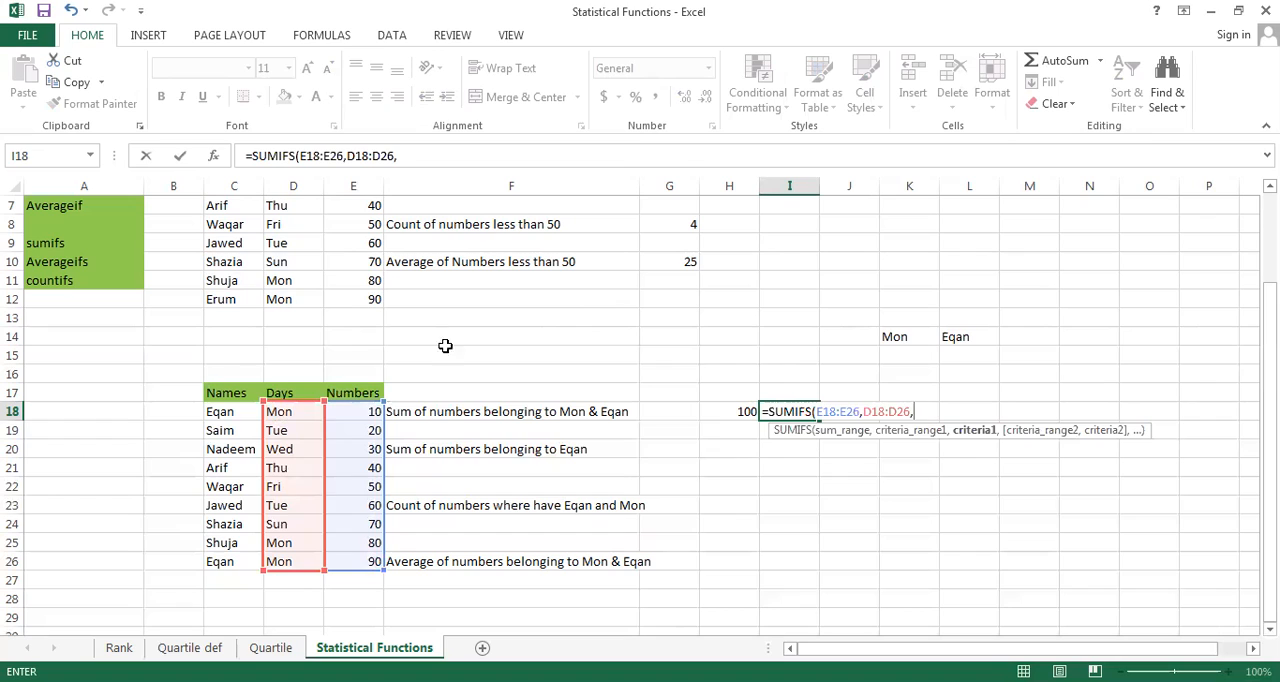
left_click(890, 340)
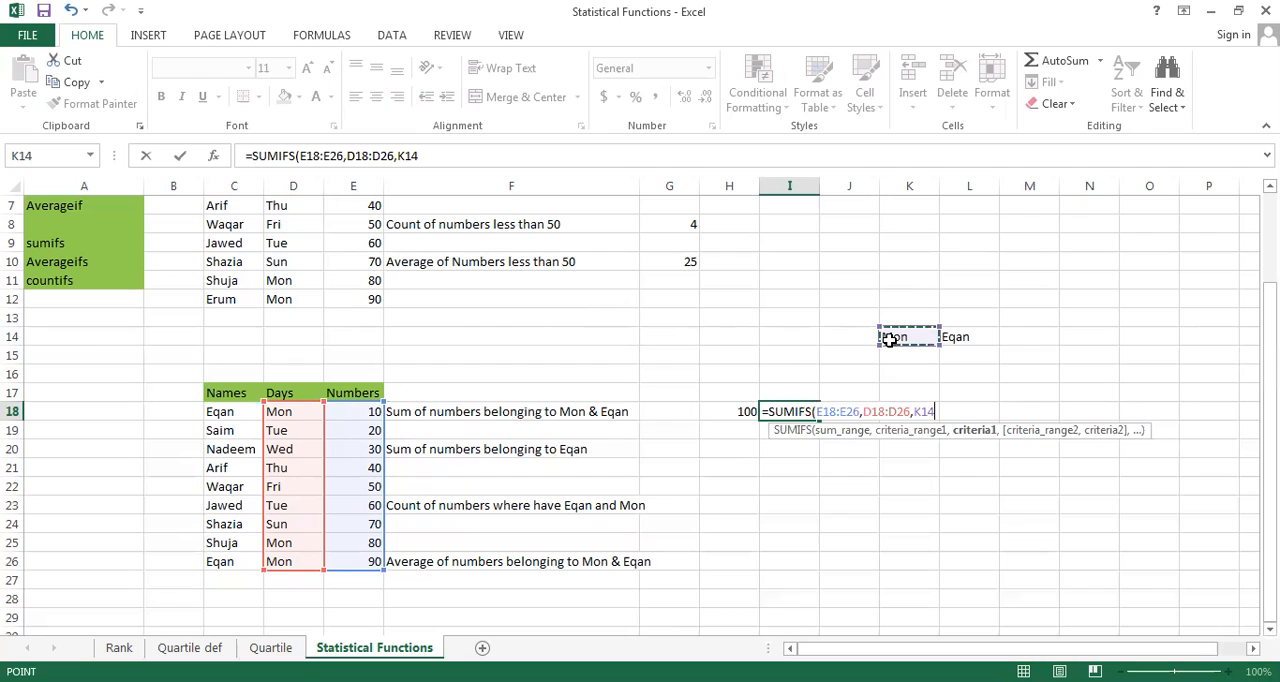
type(",")
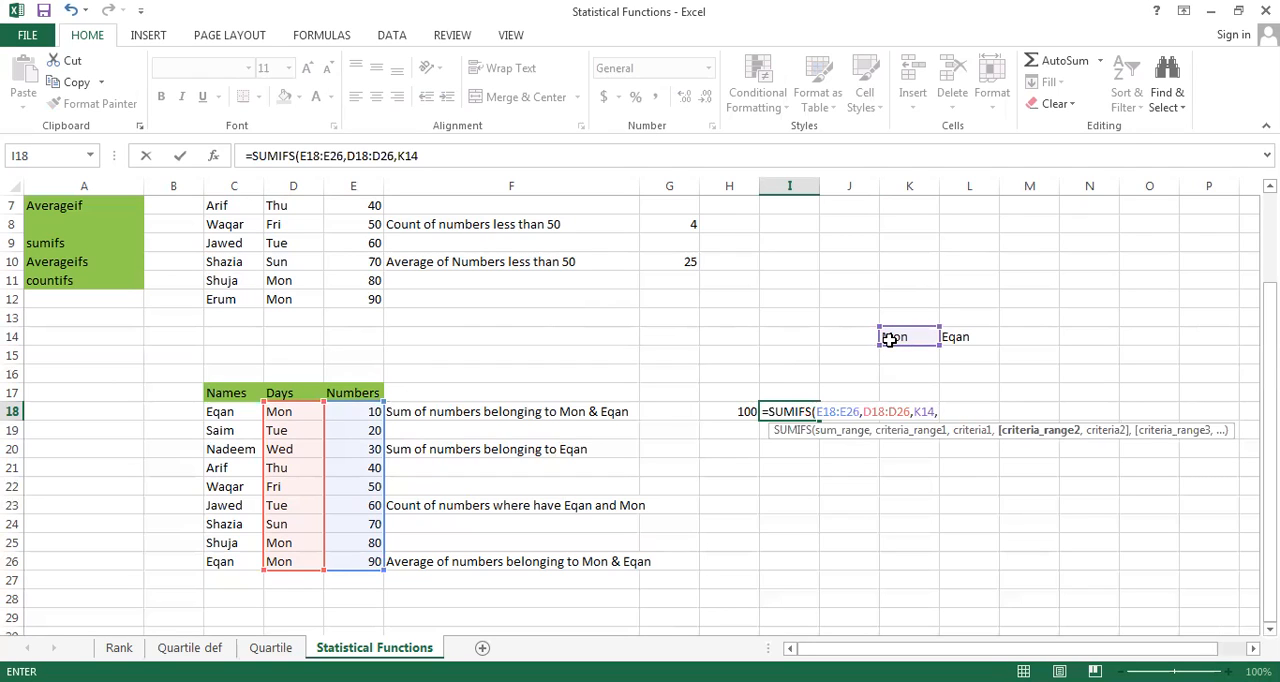
Complete the I18 formula with C18:C26 as second criteria range and L14 as its criterion, and compare it with the formula in H18
left_click(228, 412)
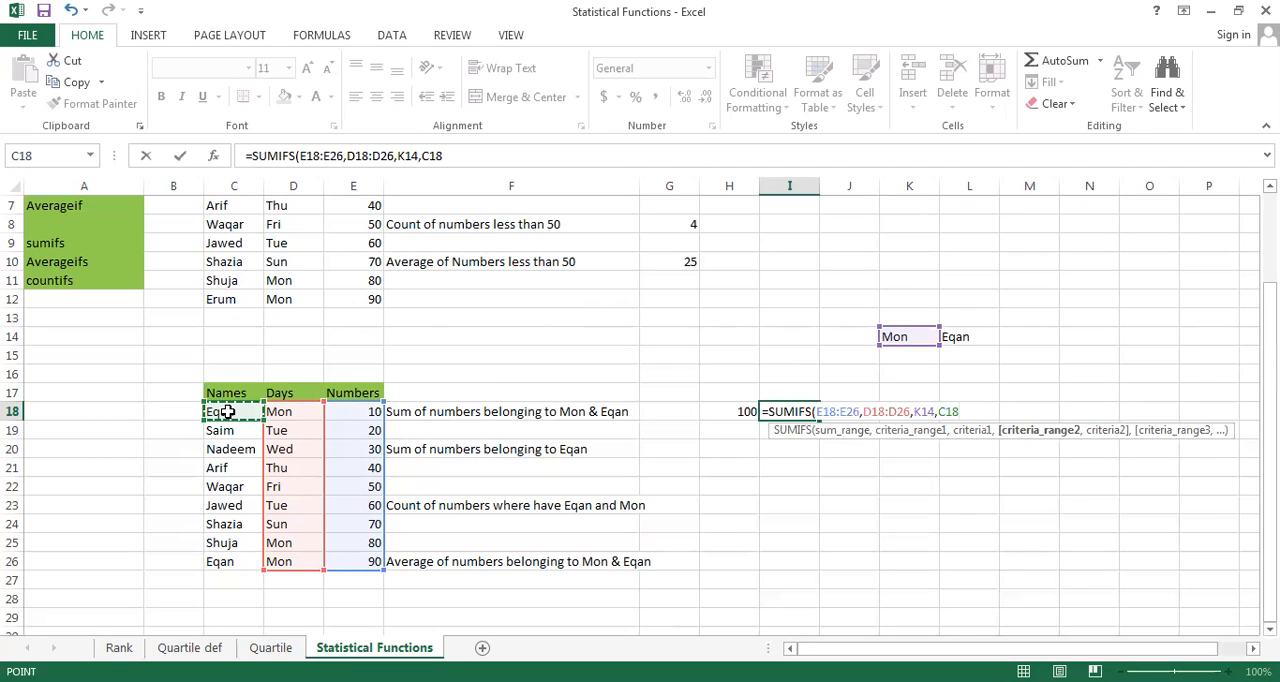
key("ctrl+shift+Down")
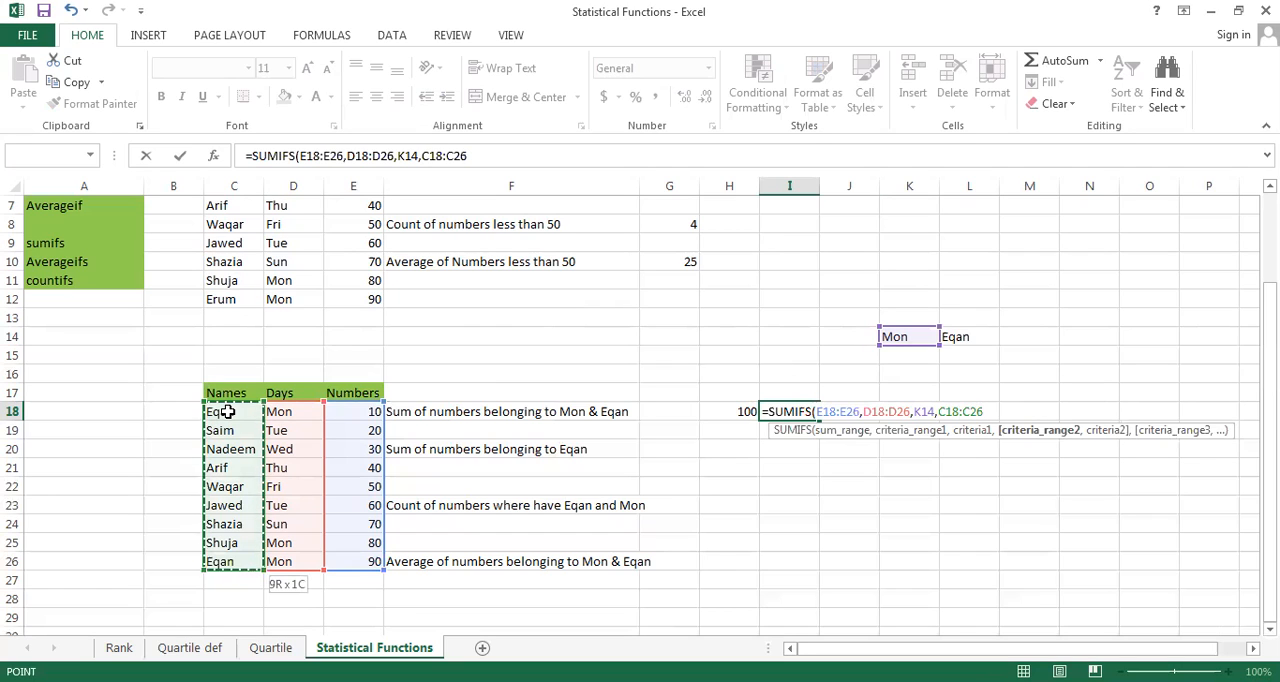
type(",")
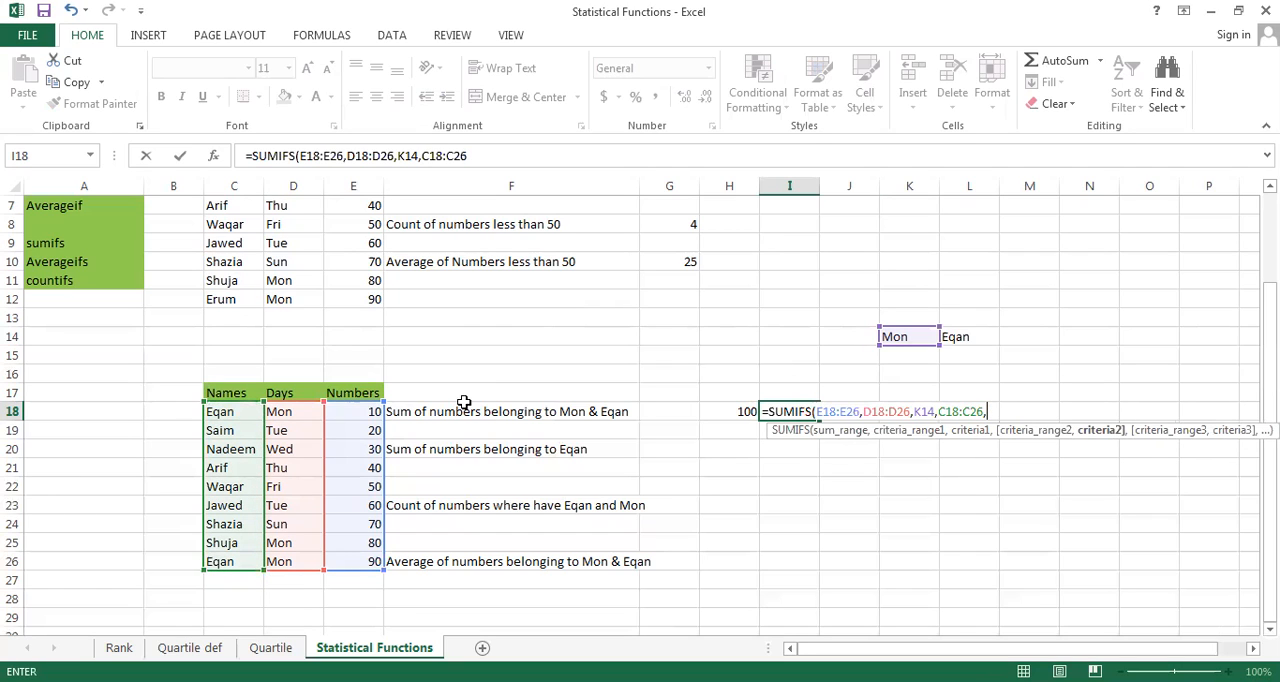
left_click(960, 340)
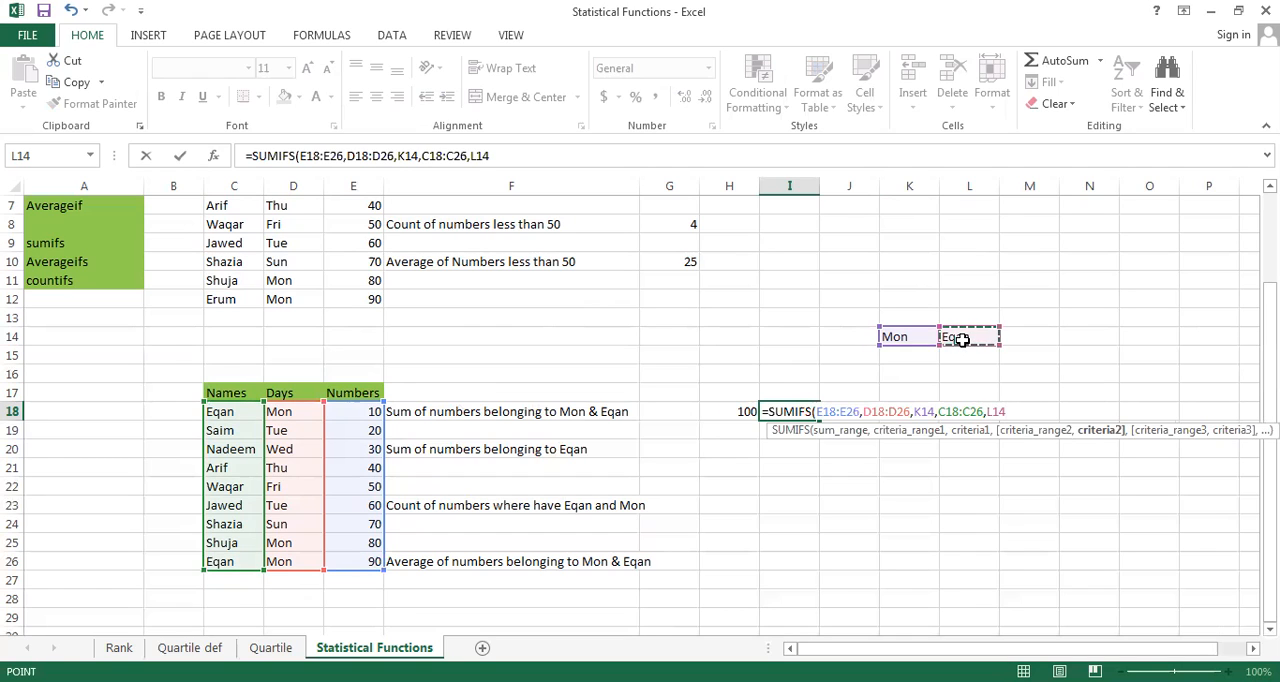
type(")")
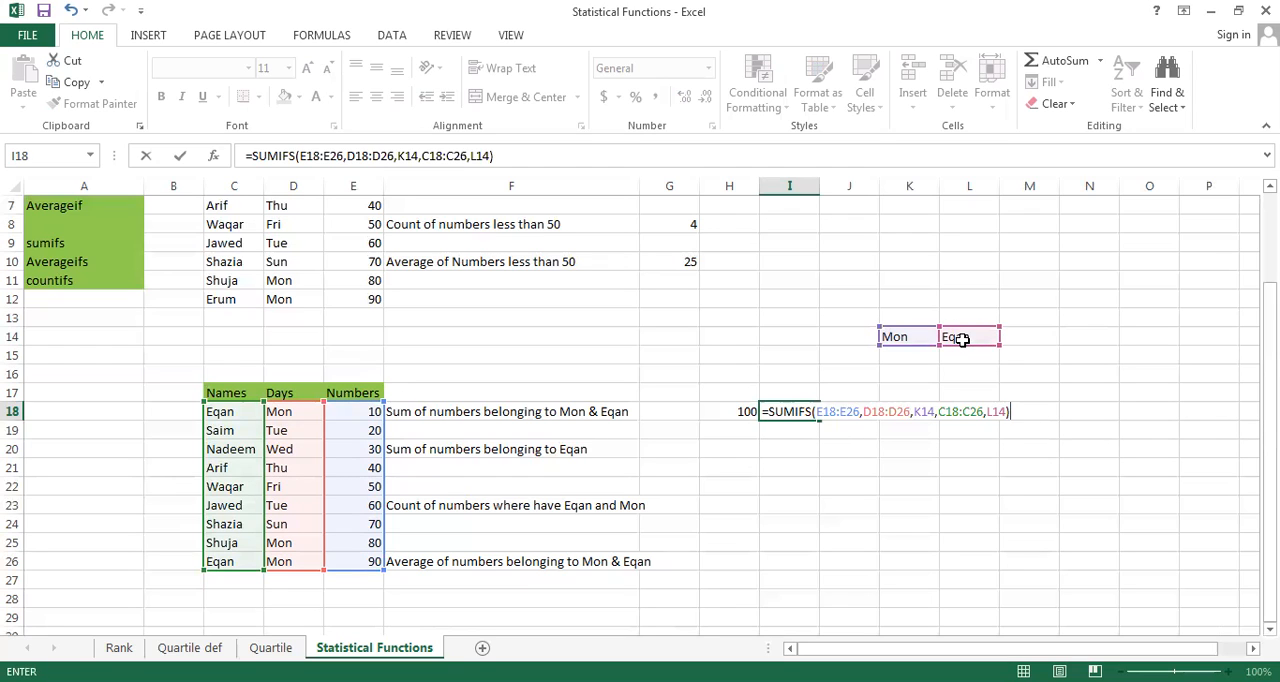
key("Return")
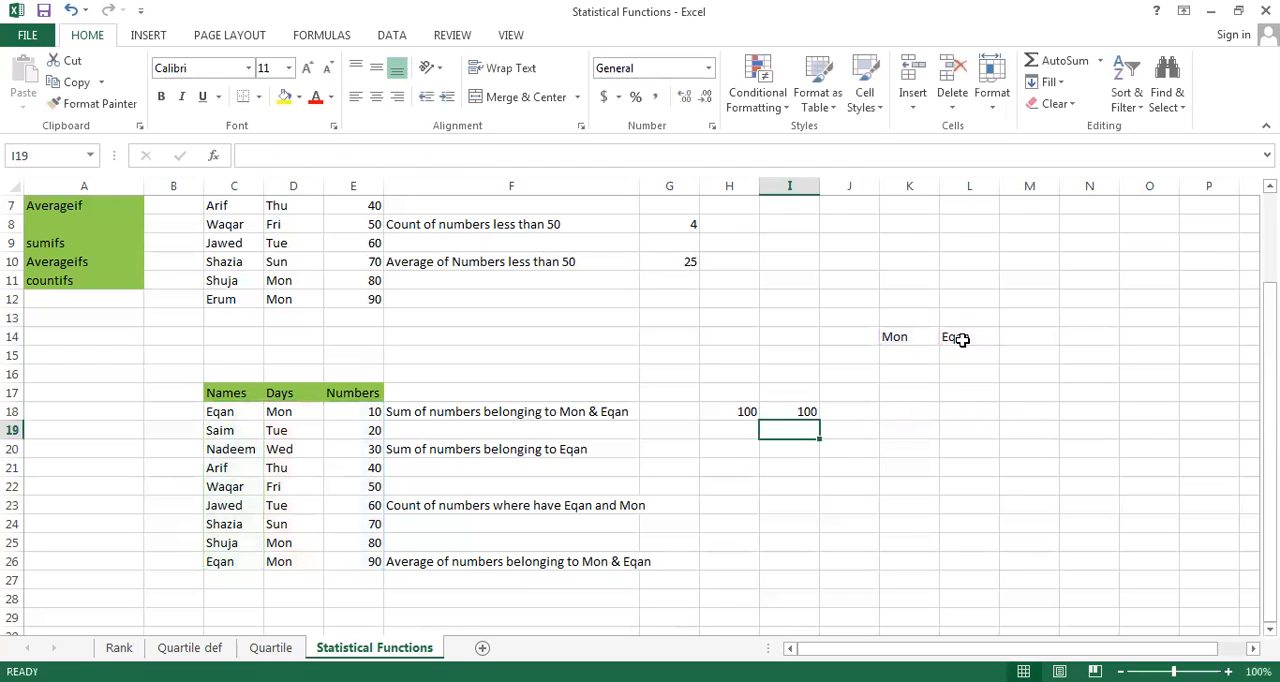
key("Up")
key("Left")
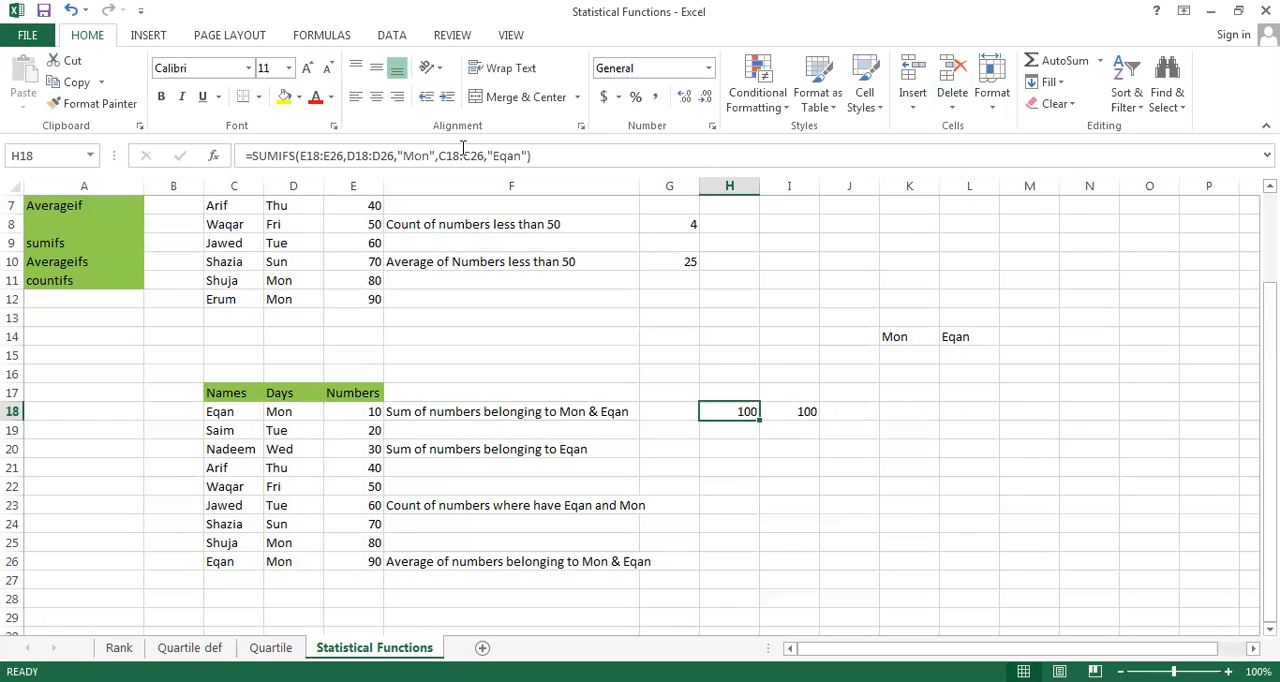
left_click(800, 411)
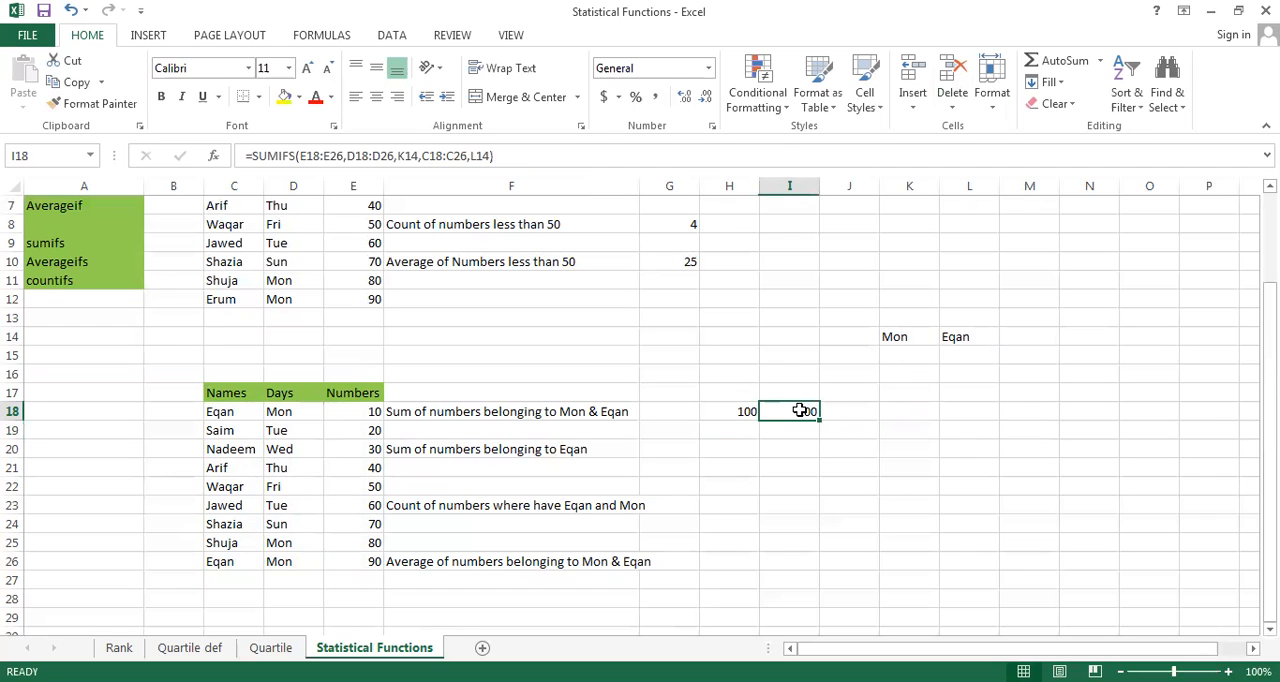
Start a SUMIFS formula in H20 with E18:E26 as its sum range
left_click(747, 453)
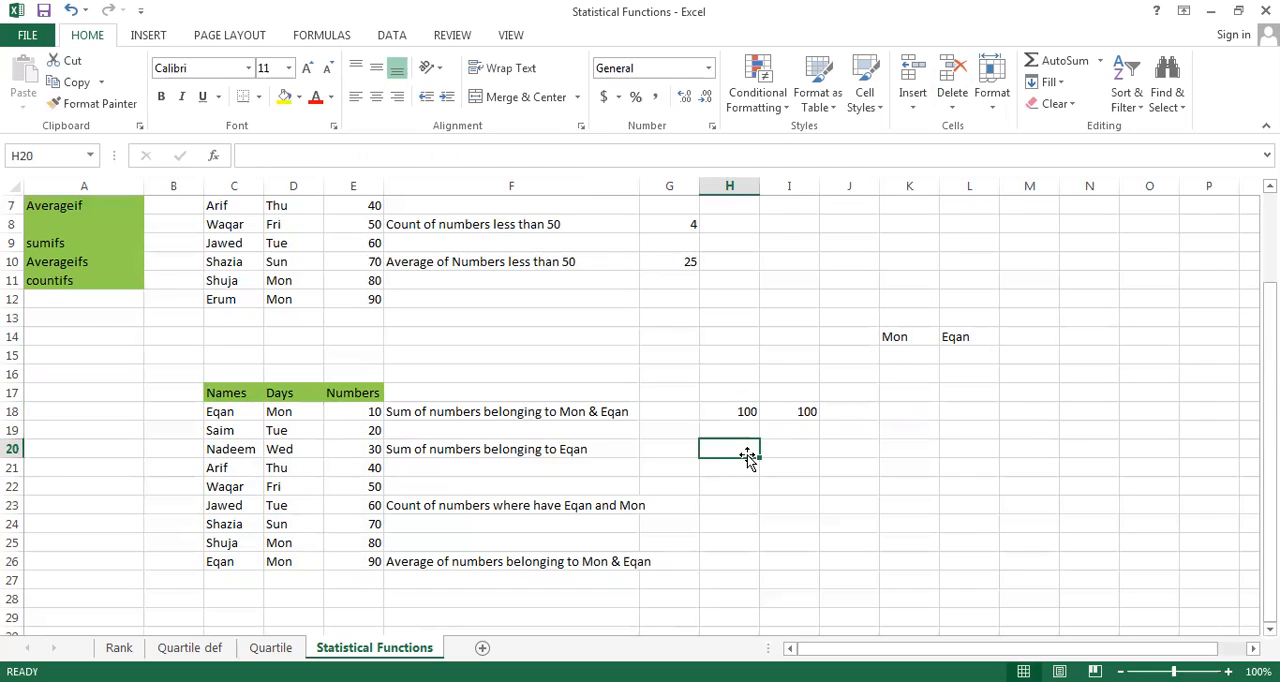
type("=")
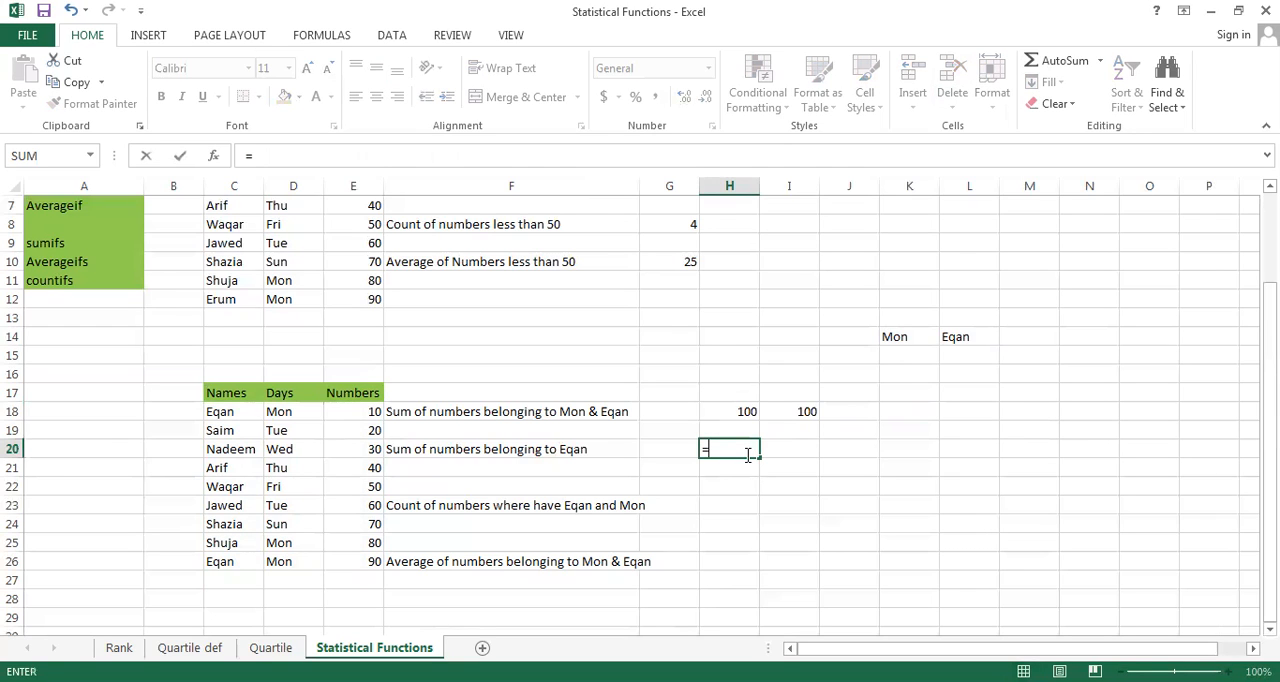
type("sum")
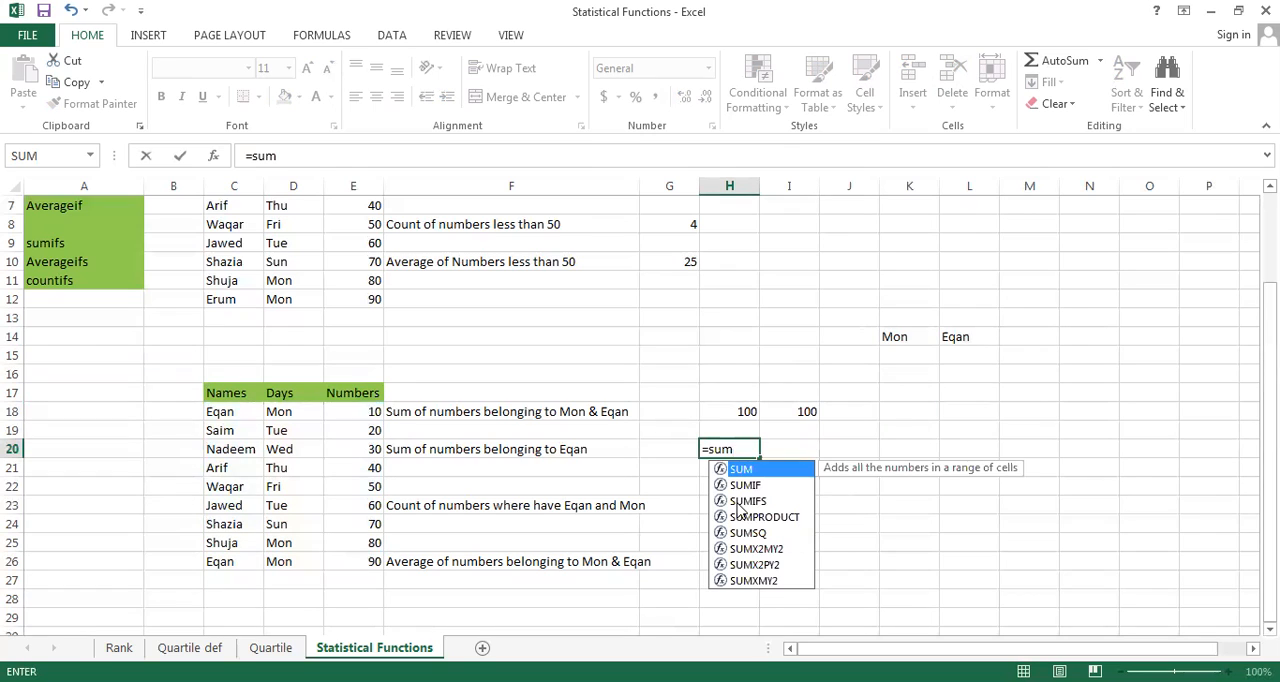
left_click(740, 501)
double_click(740, 501)
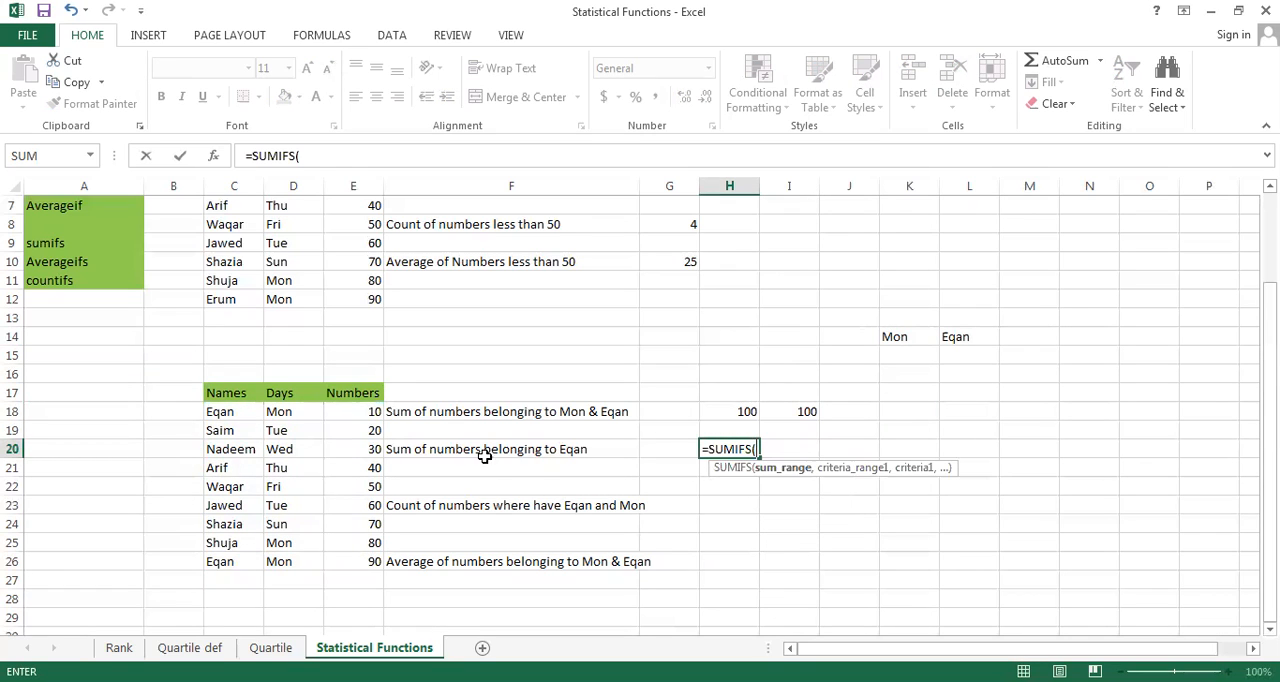
left_click(344, 410)
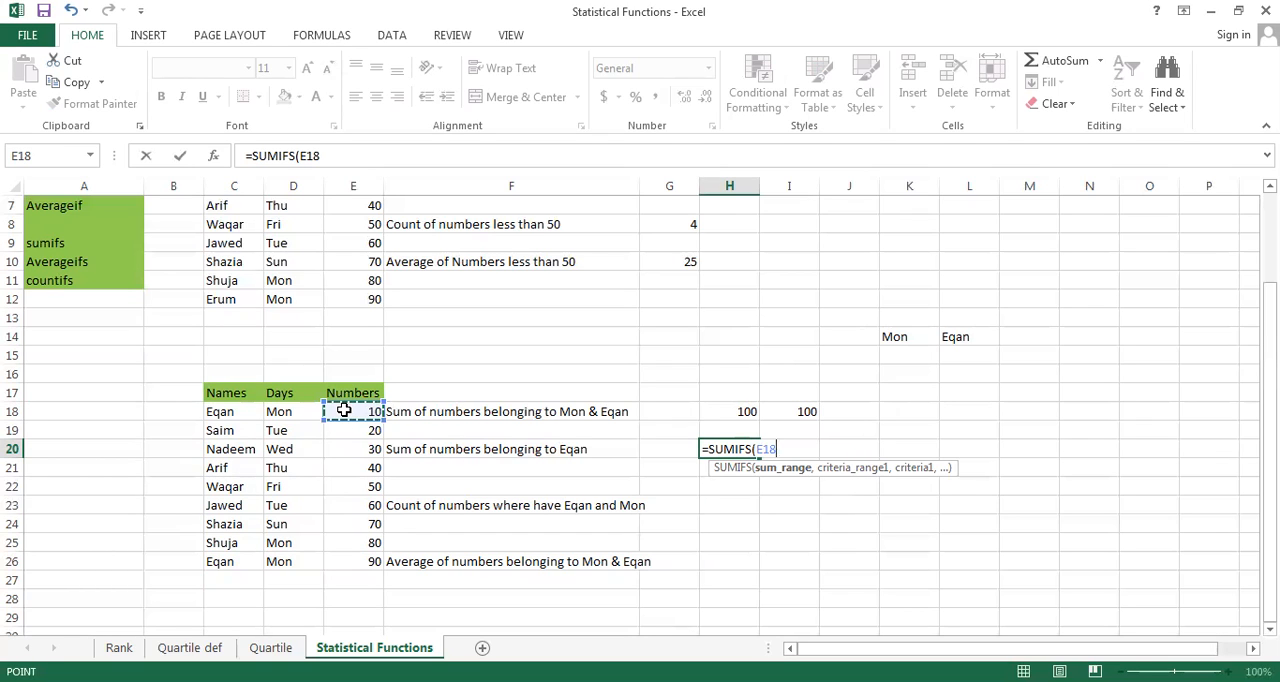
key("ctrl+shift+Down")
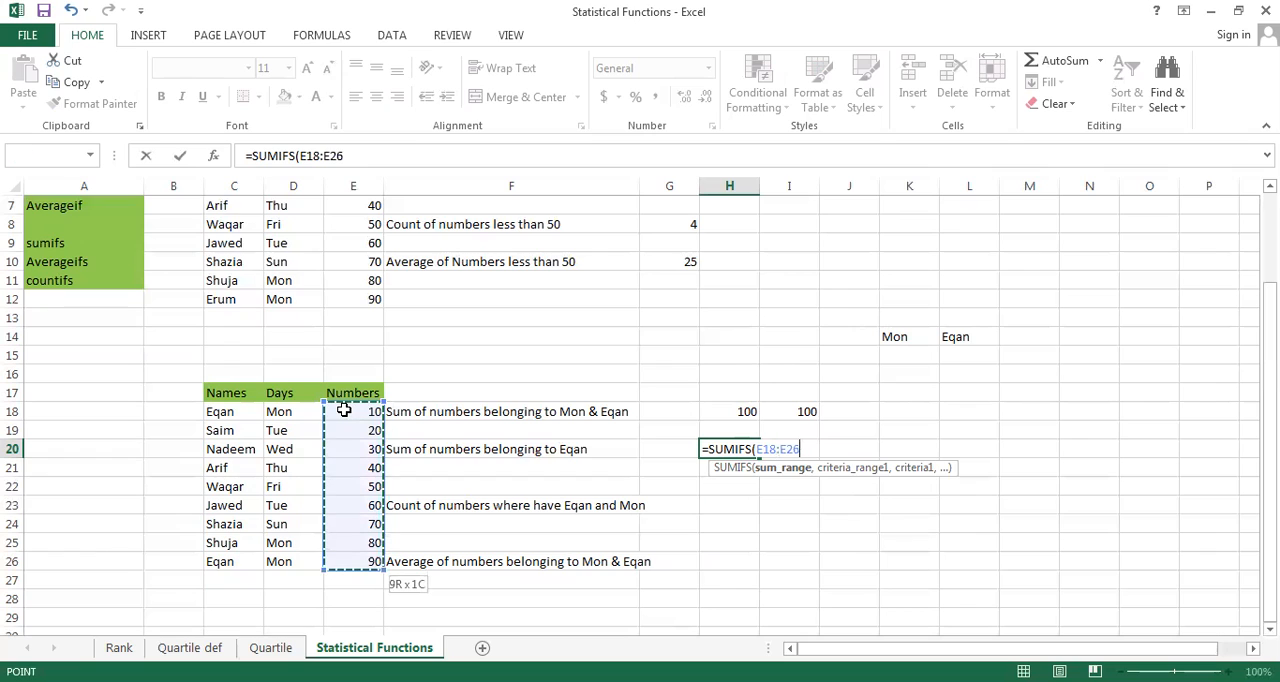
type(",")
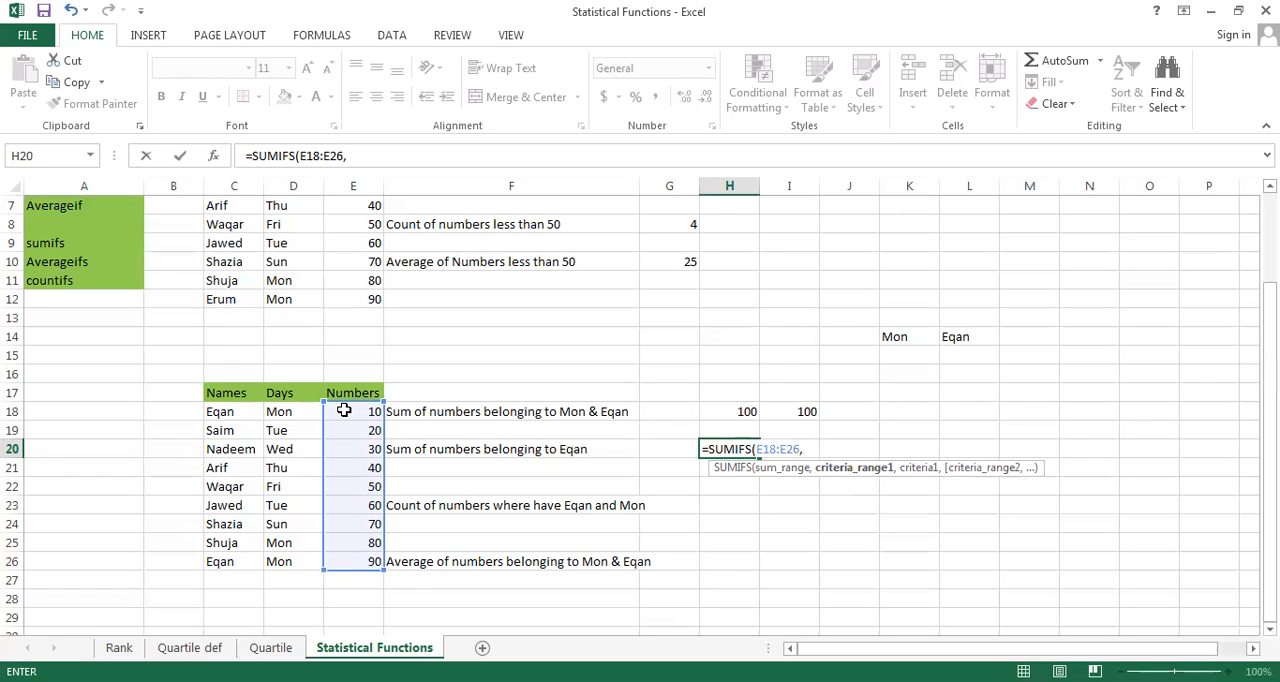
Add C18:C26 with the quoted name from C18 as the only criterion and complete the SUMIFS formula in H20
left_click(229, 414)
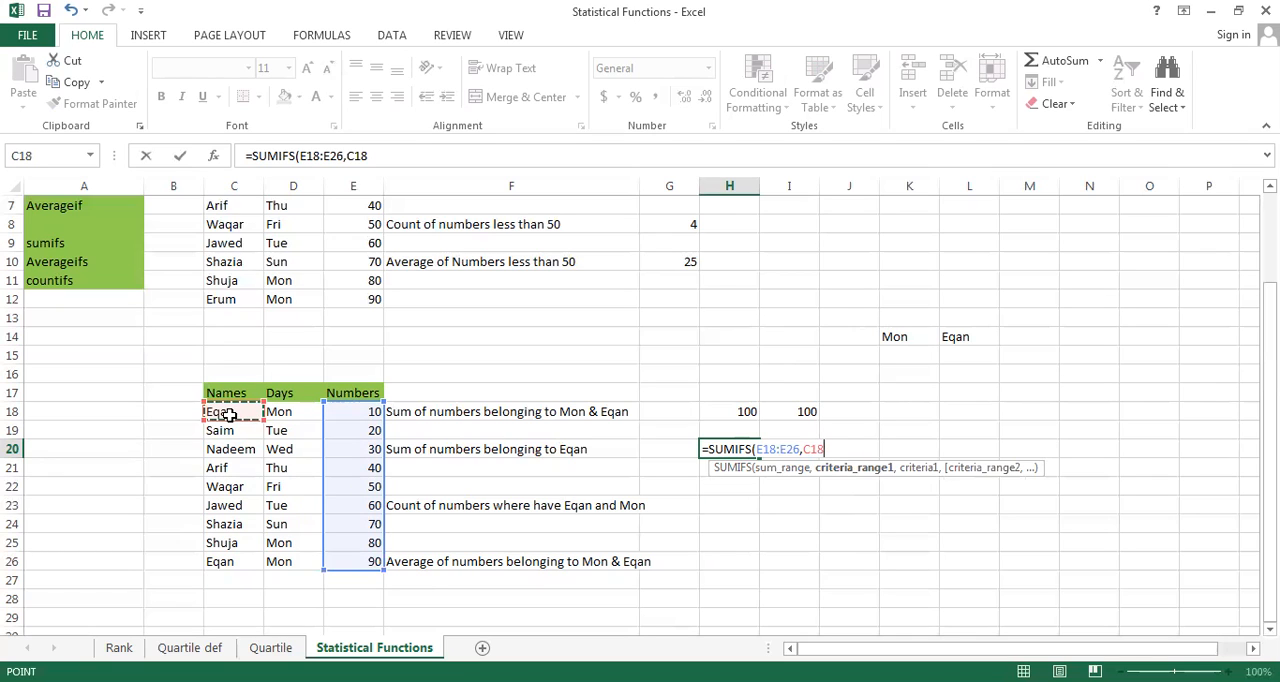
key("ctrl+shift+Down")
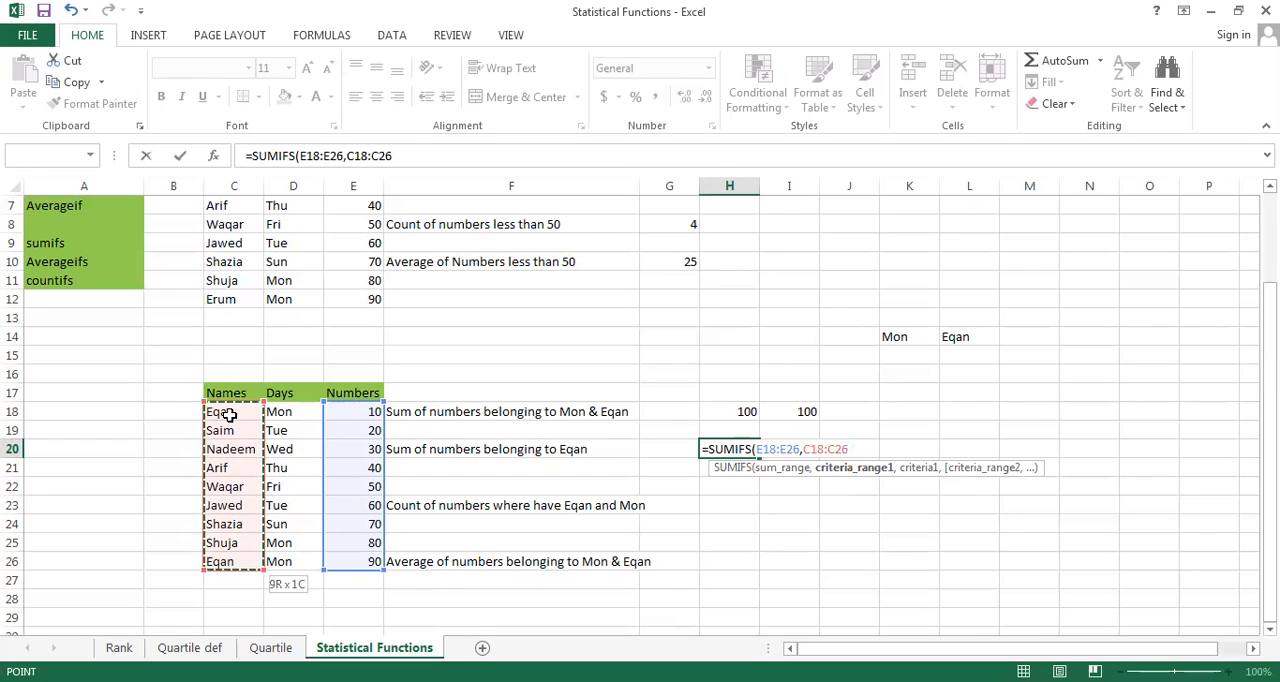
type(",\"")
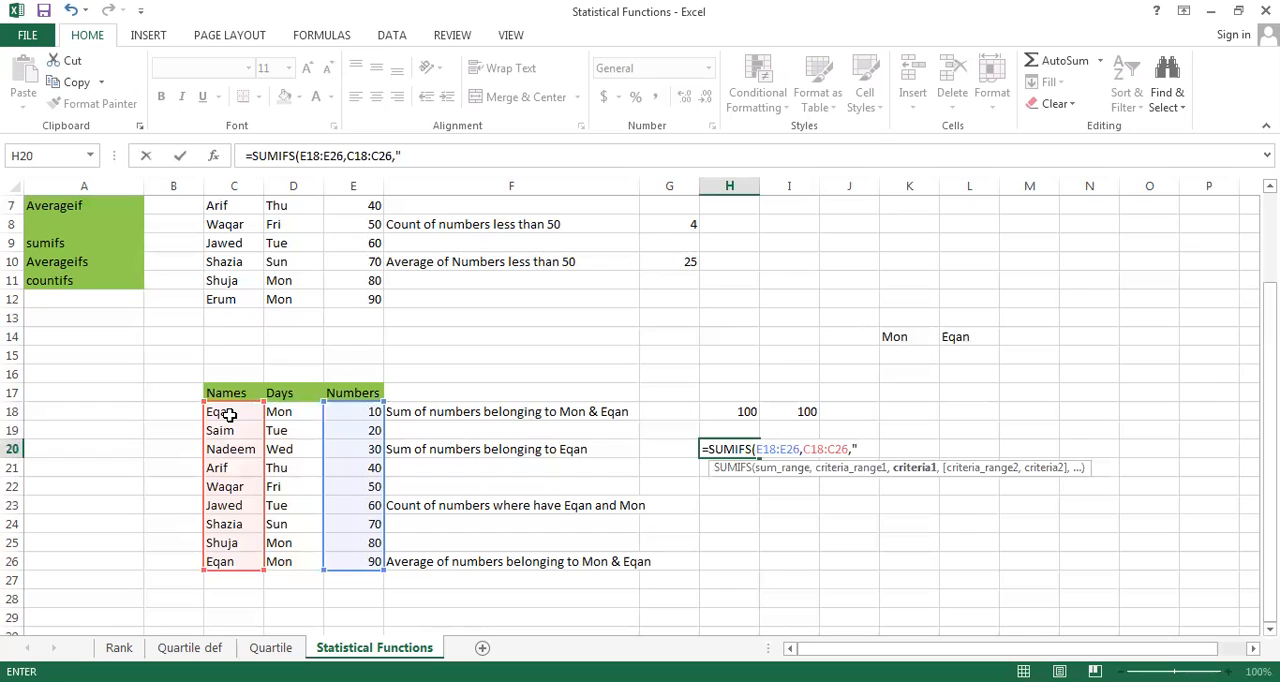
type("Eqan\")")
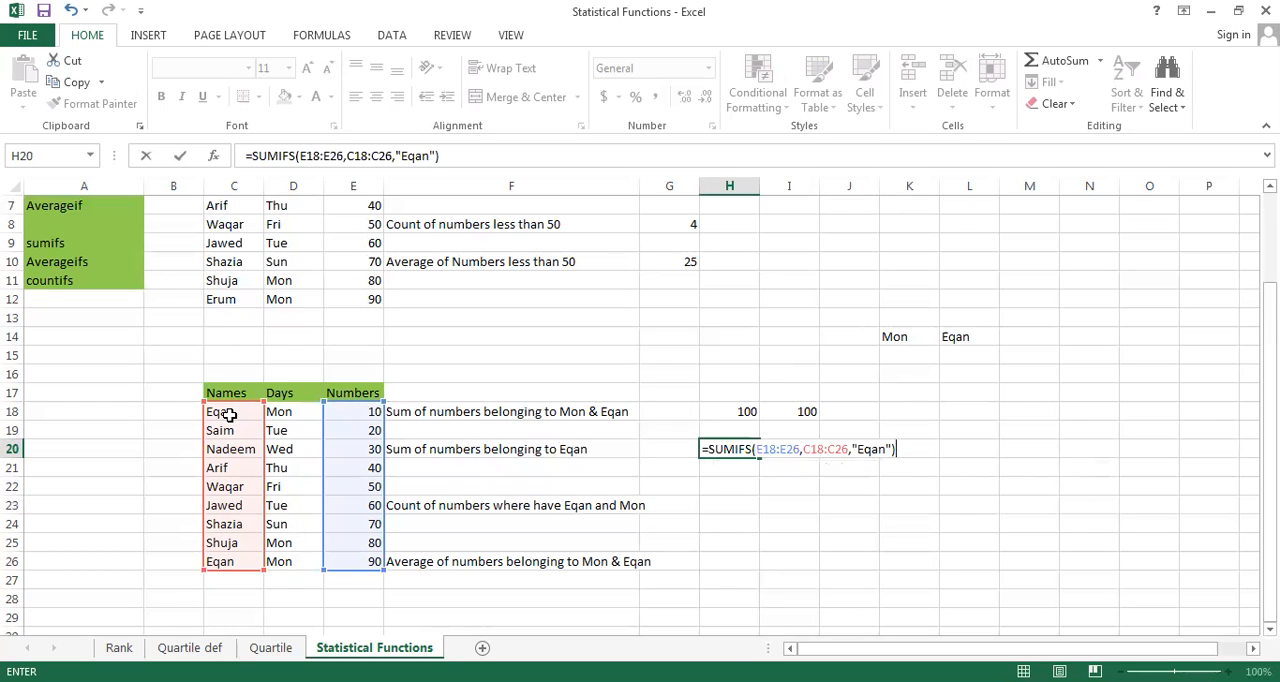
key("Return")
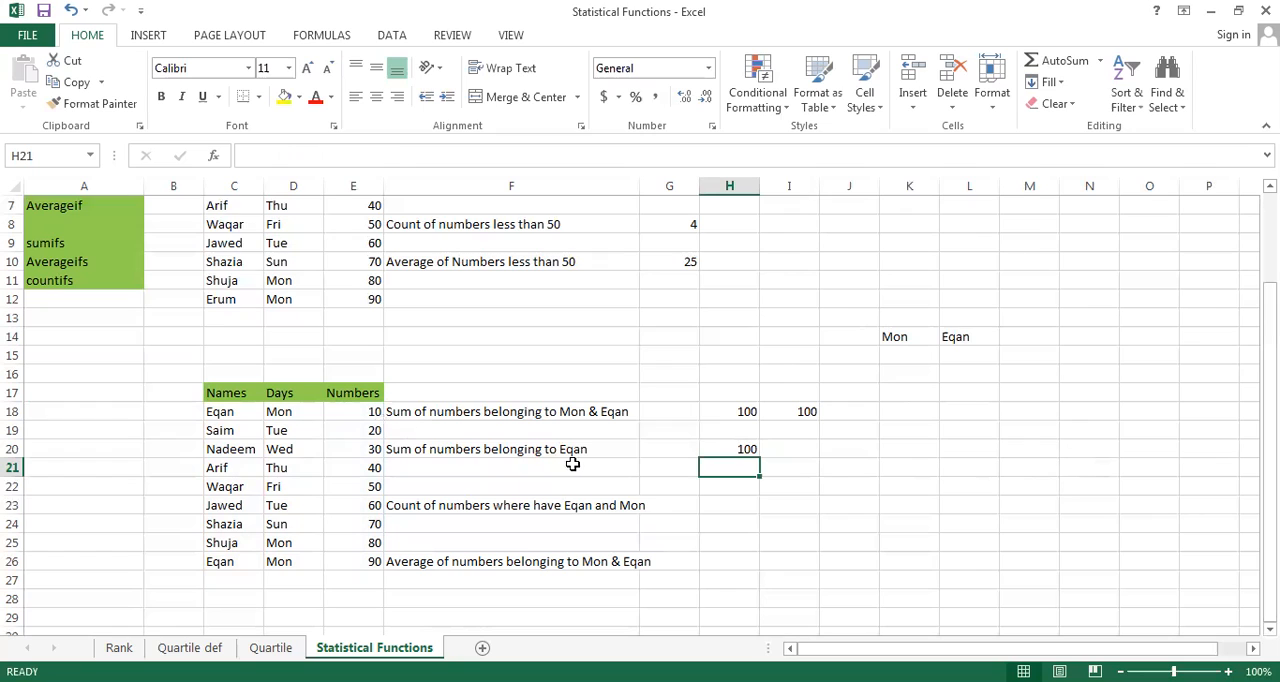
Start a SUMIFS formula in I20 with E18:E26 as its sum range
left_click(799, 449)
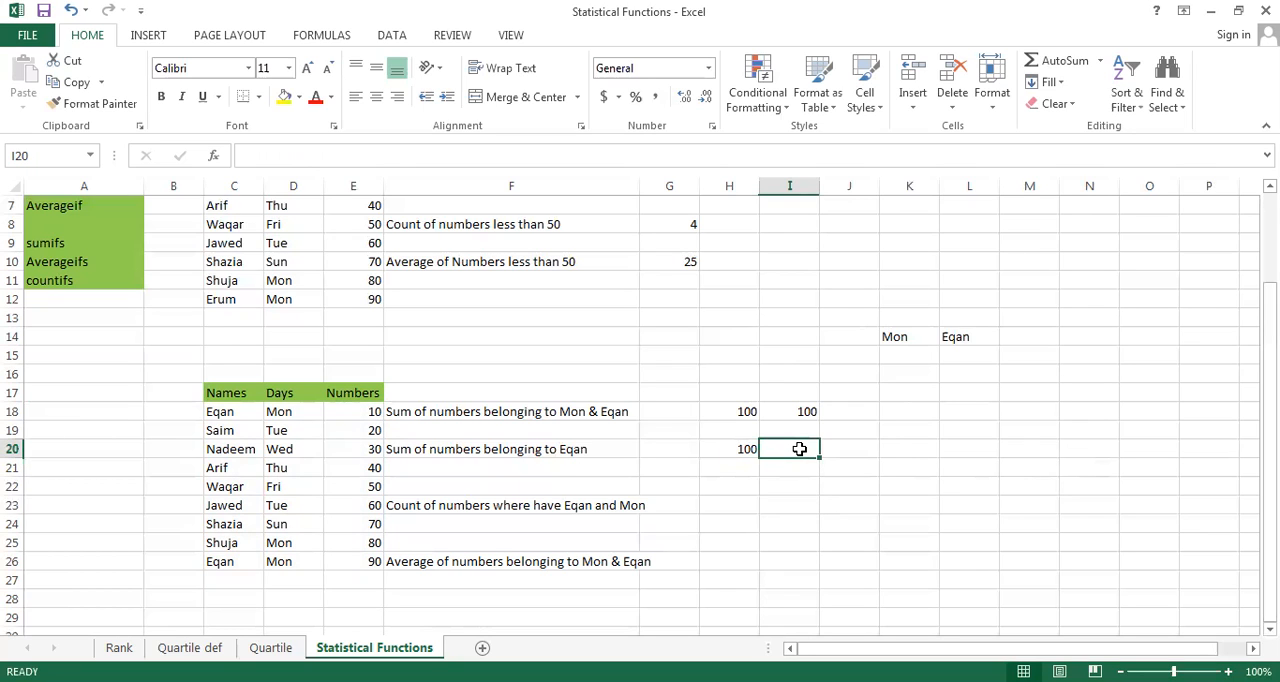
type("=")
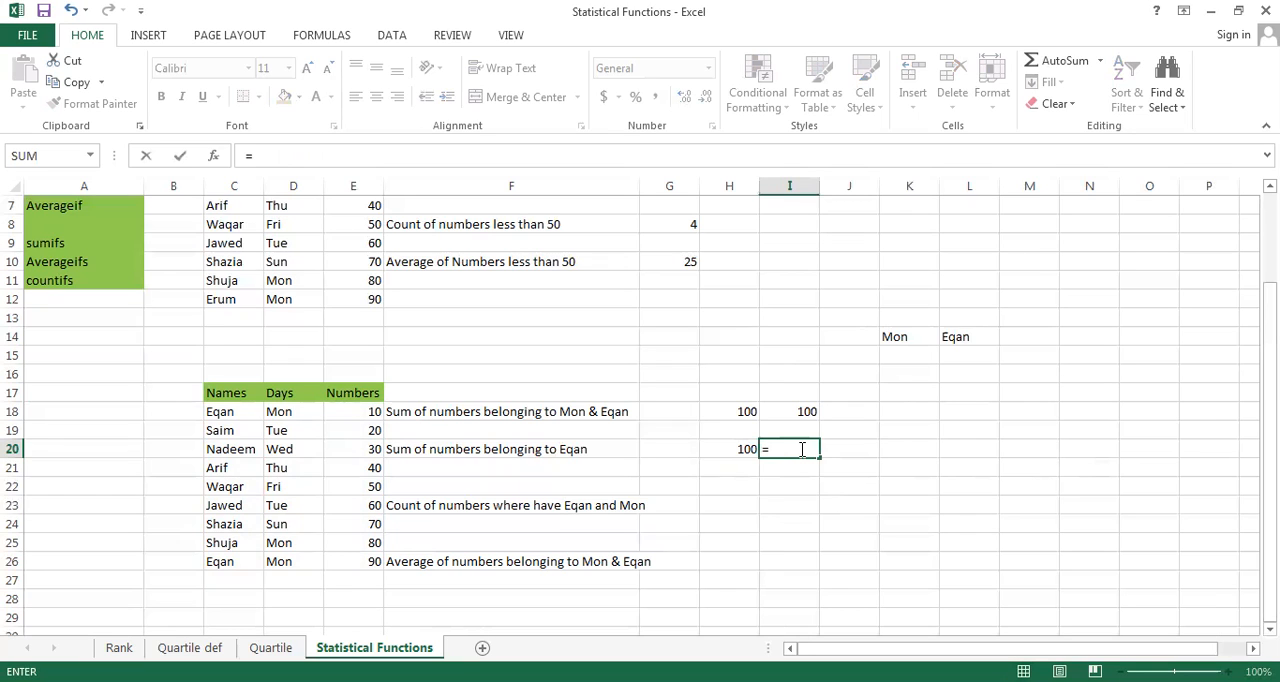
type("sum")
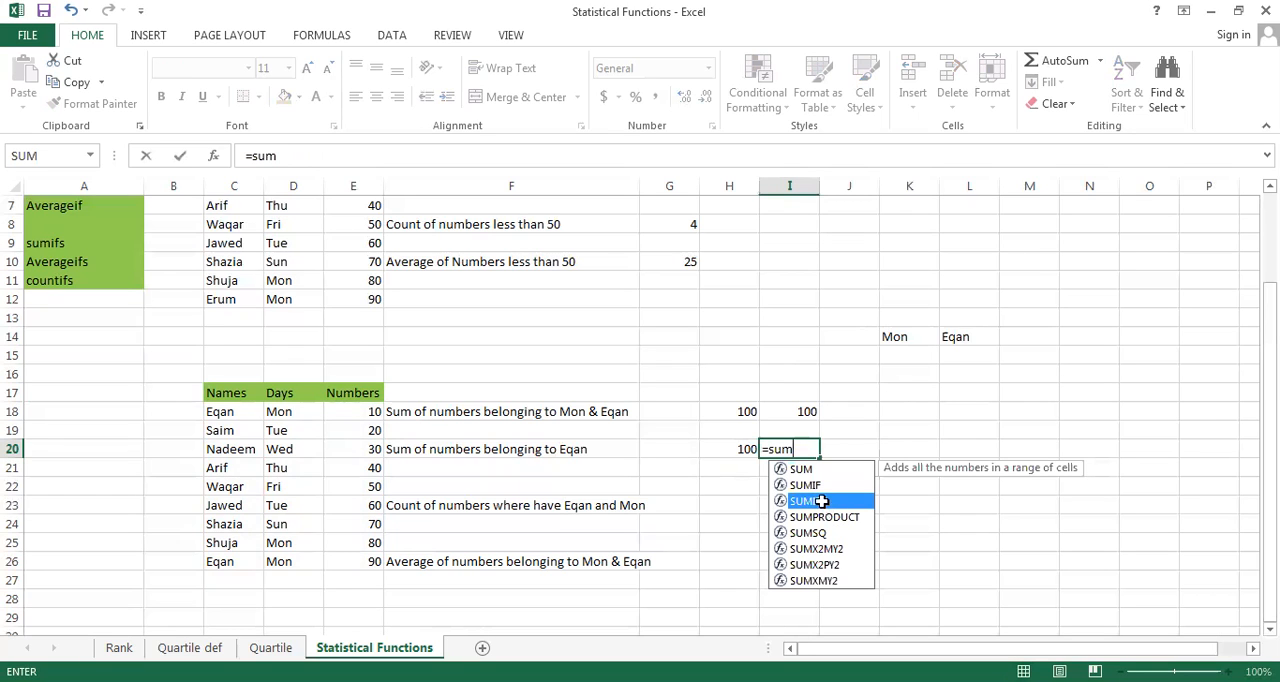
double_click(820, 501)
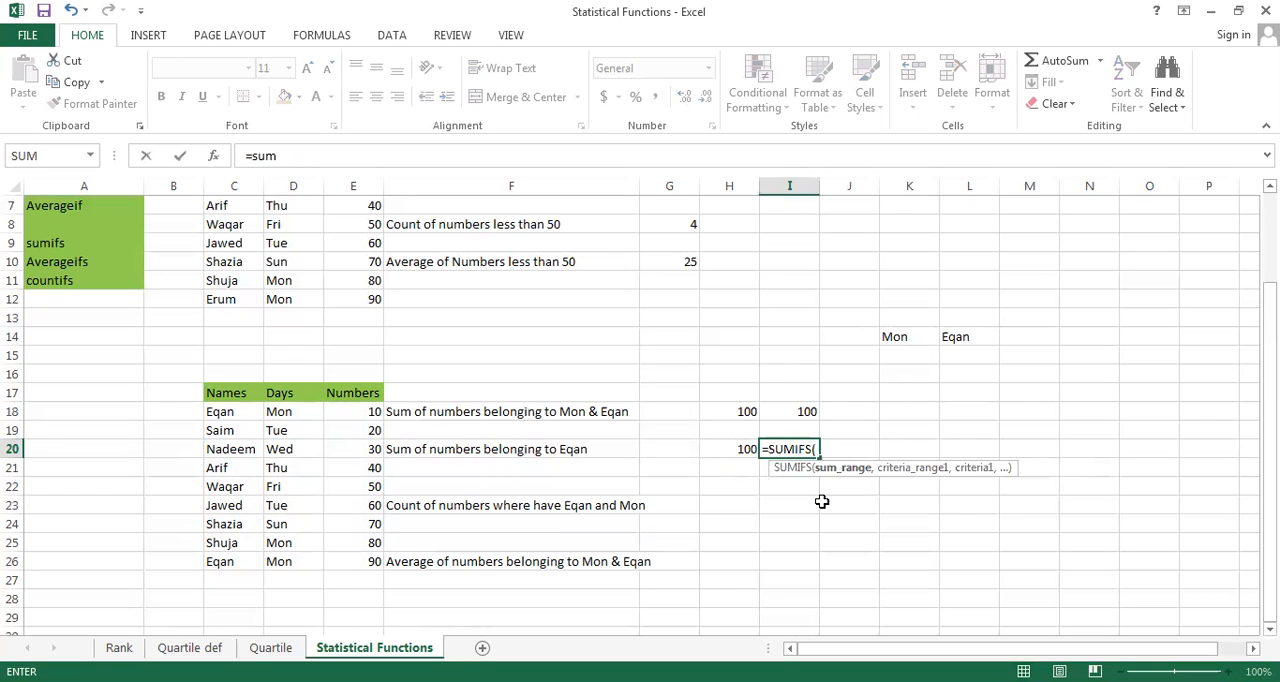
left_click(353, 414)
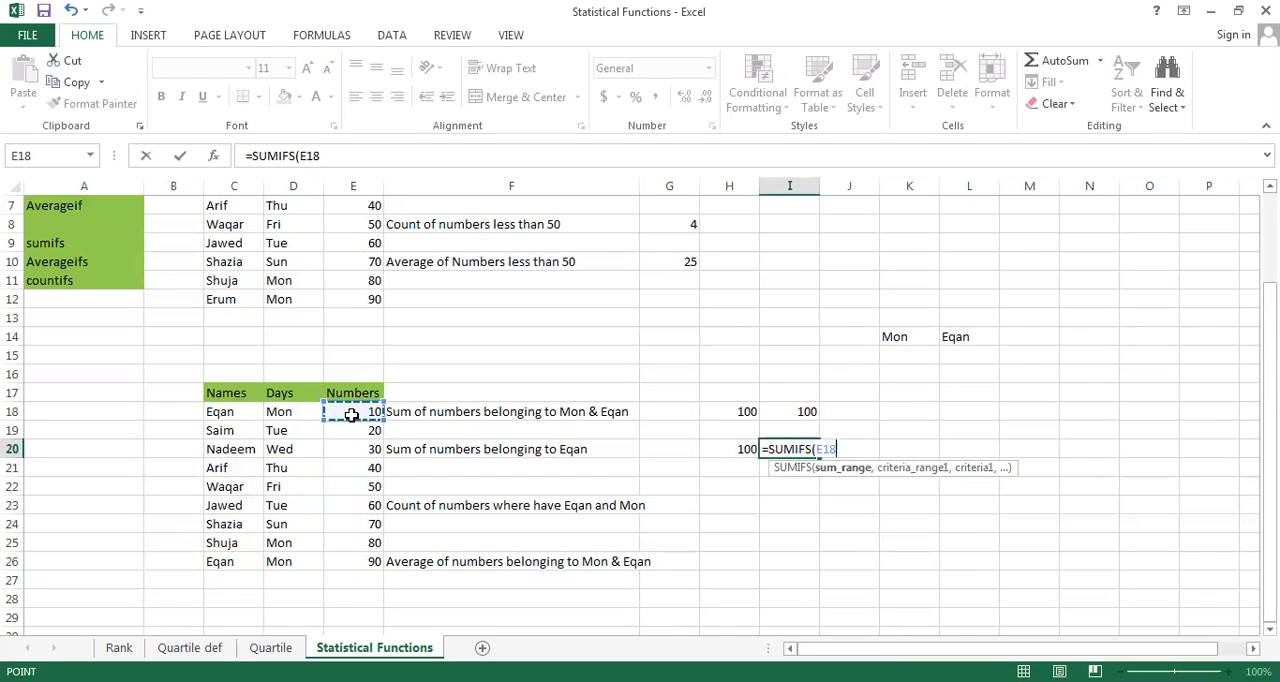
key("ctrl+shift+Down")
type(",")
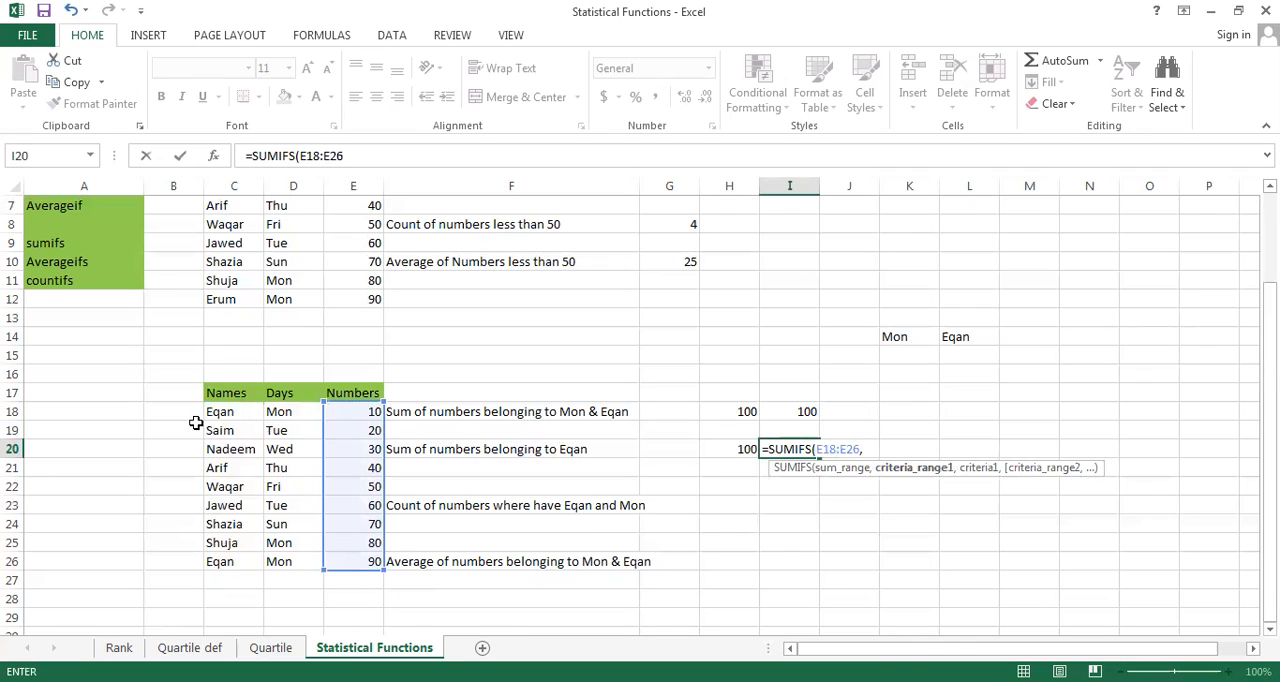
Add C18:C26 as the criteria range with cell L14 as its criterion and complete the SUMIFS formula in I20
left_click(220, 414)
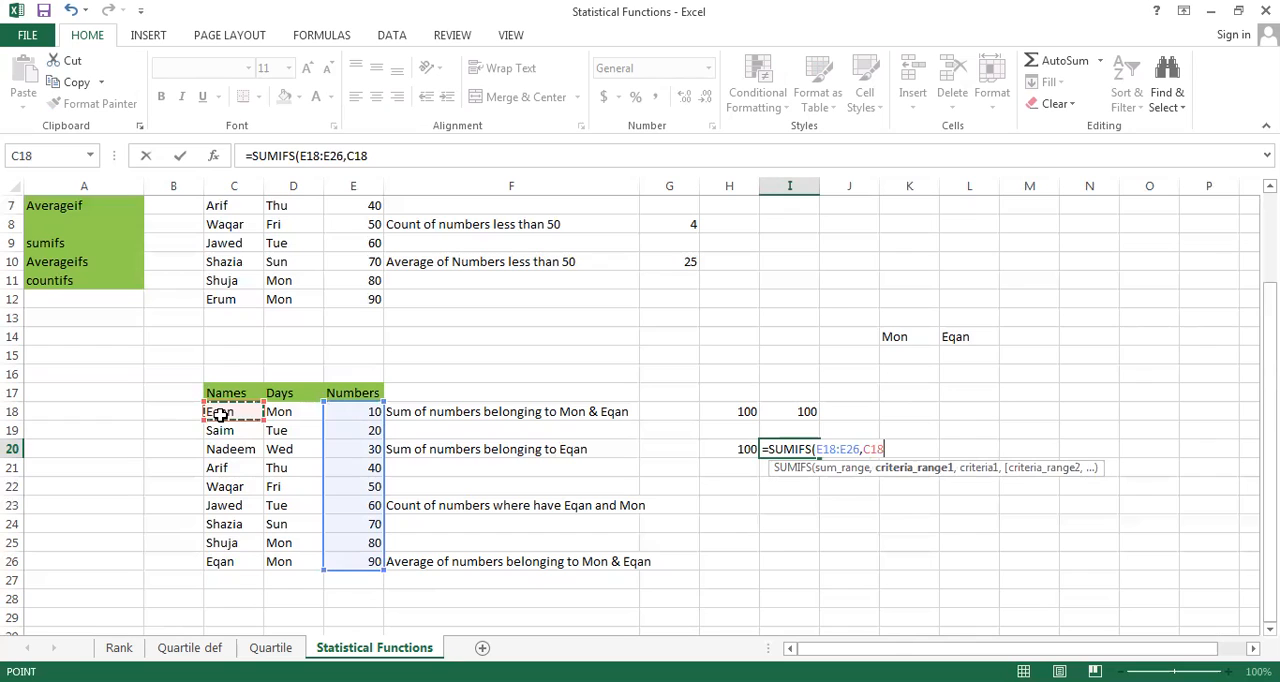
key("ctrl+shift+Down")
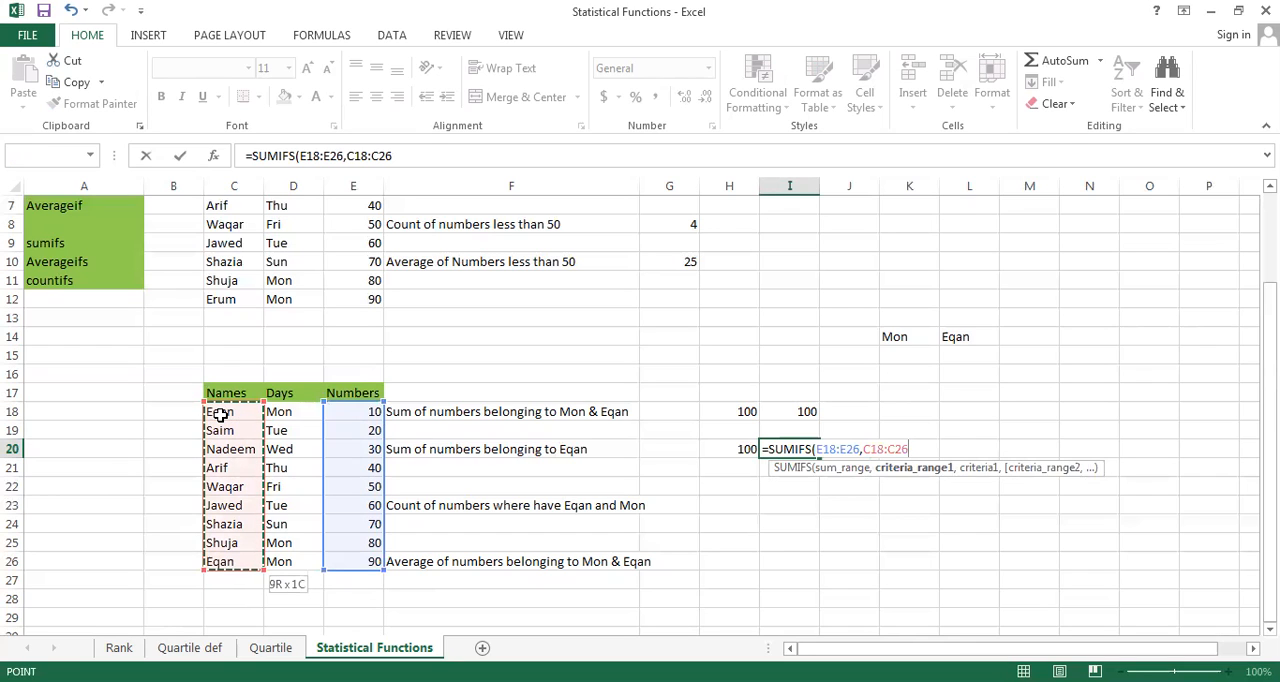
type(",")
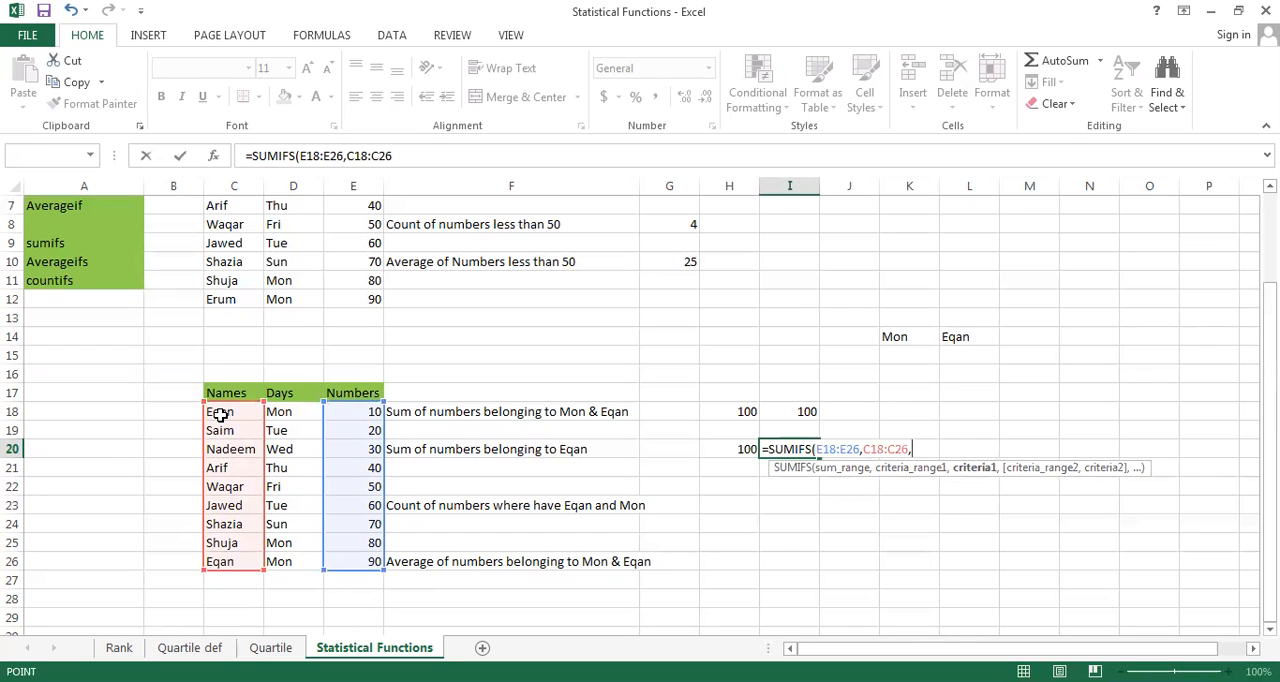
left_click(967, 337)
type(")")
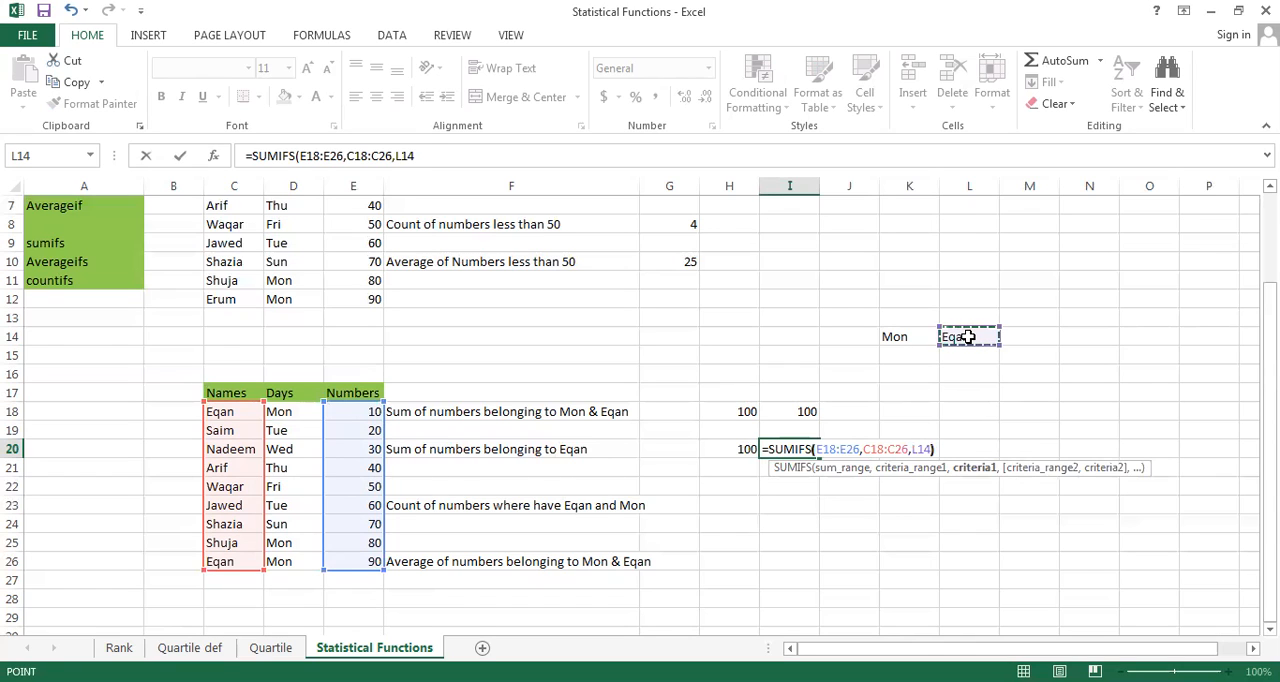
key("Return")
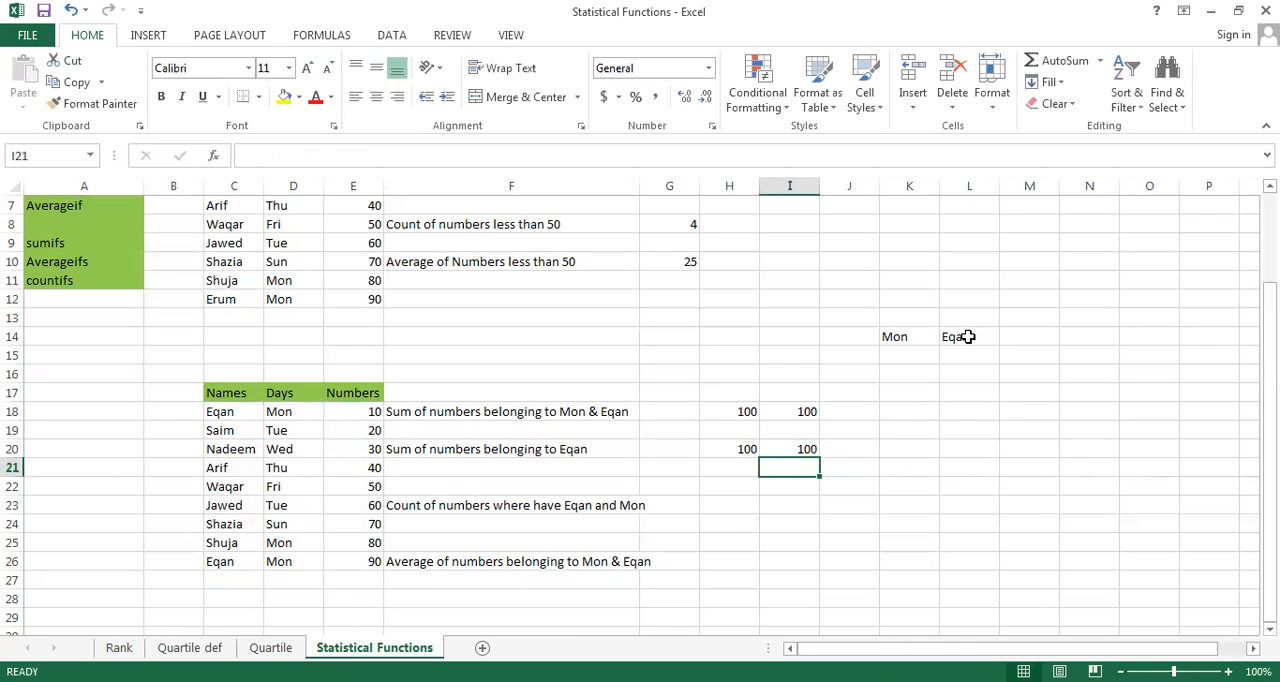
Select cell H23 in the row of the two-condition count as the place for its formula
key("Down")
key("Down")
key("Left")
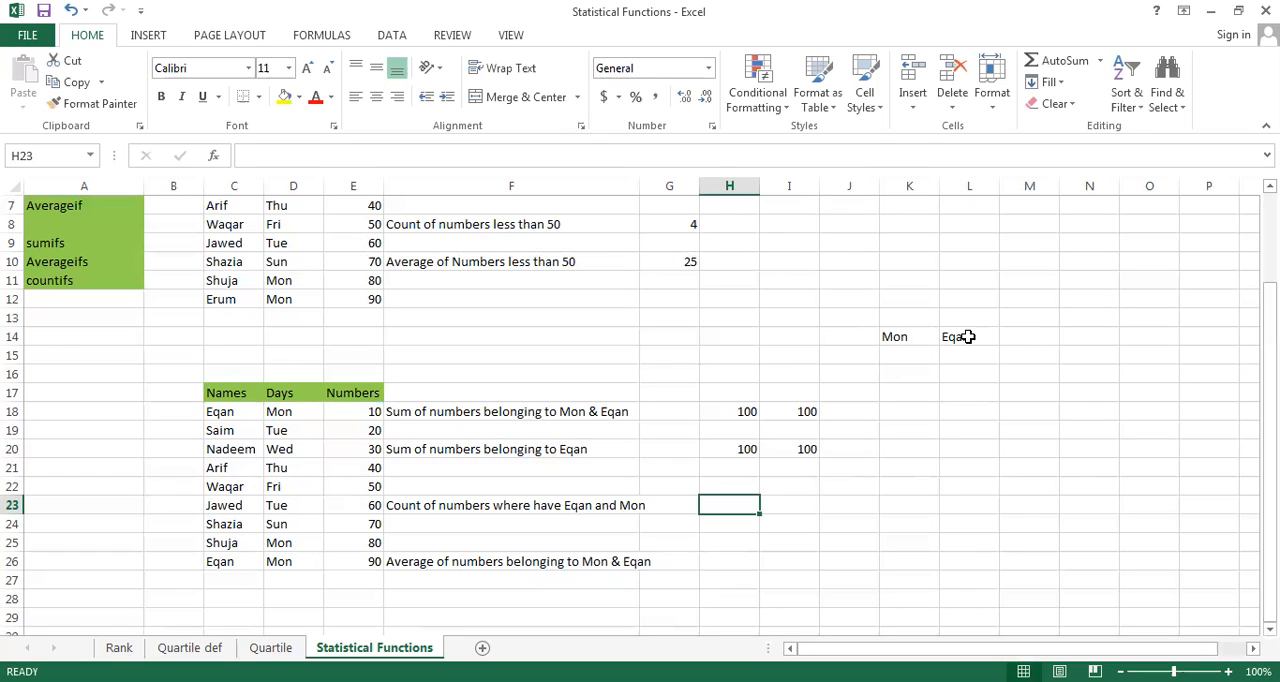
type("=")
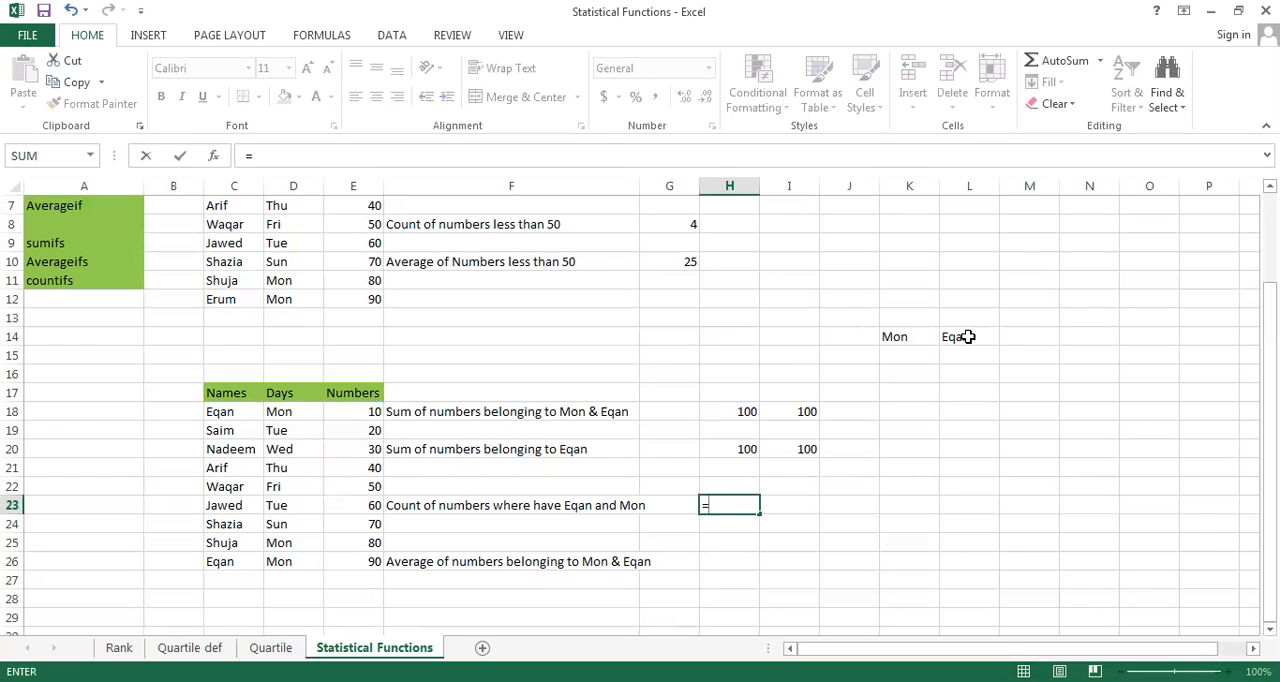
type("sum")
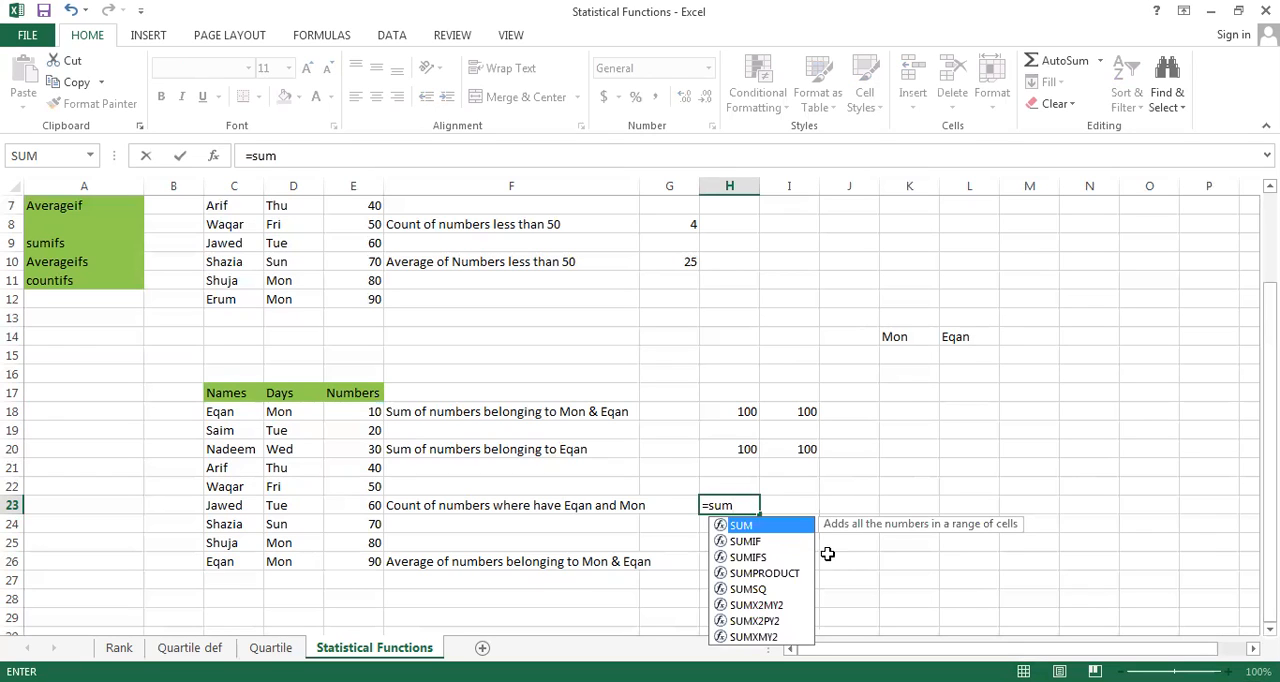
left_click(743, 557)
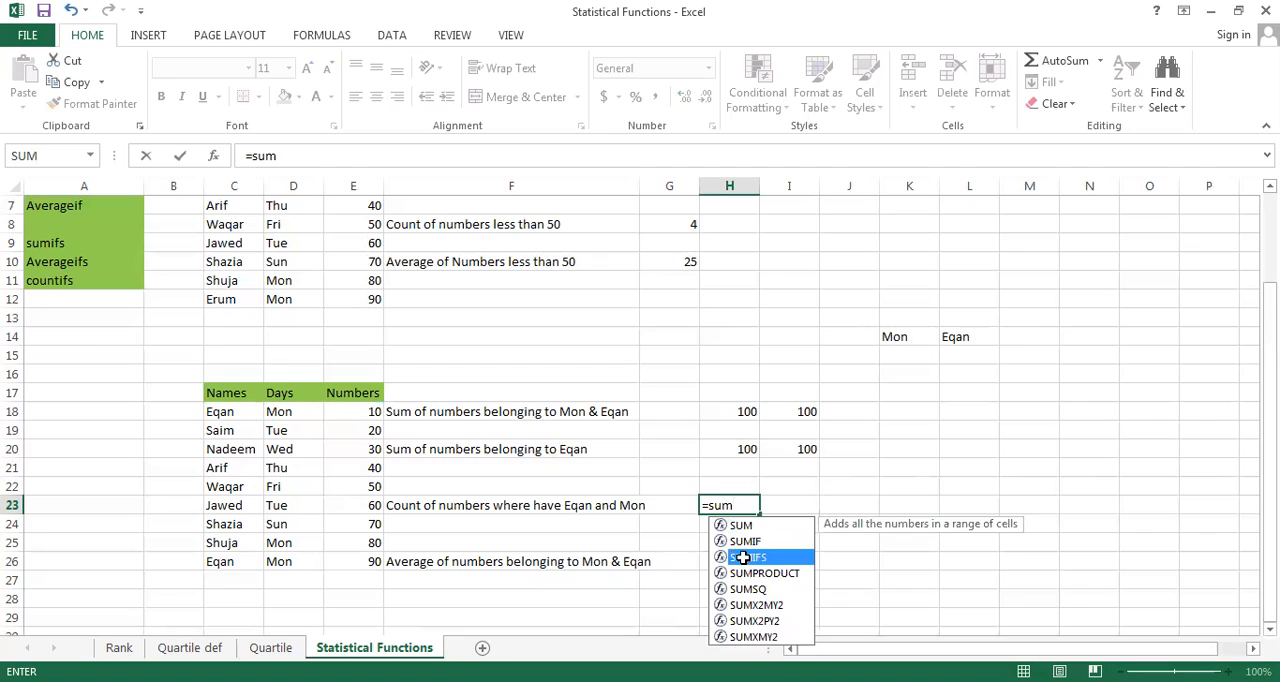
double_click(743, 557)
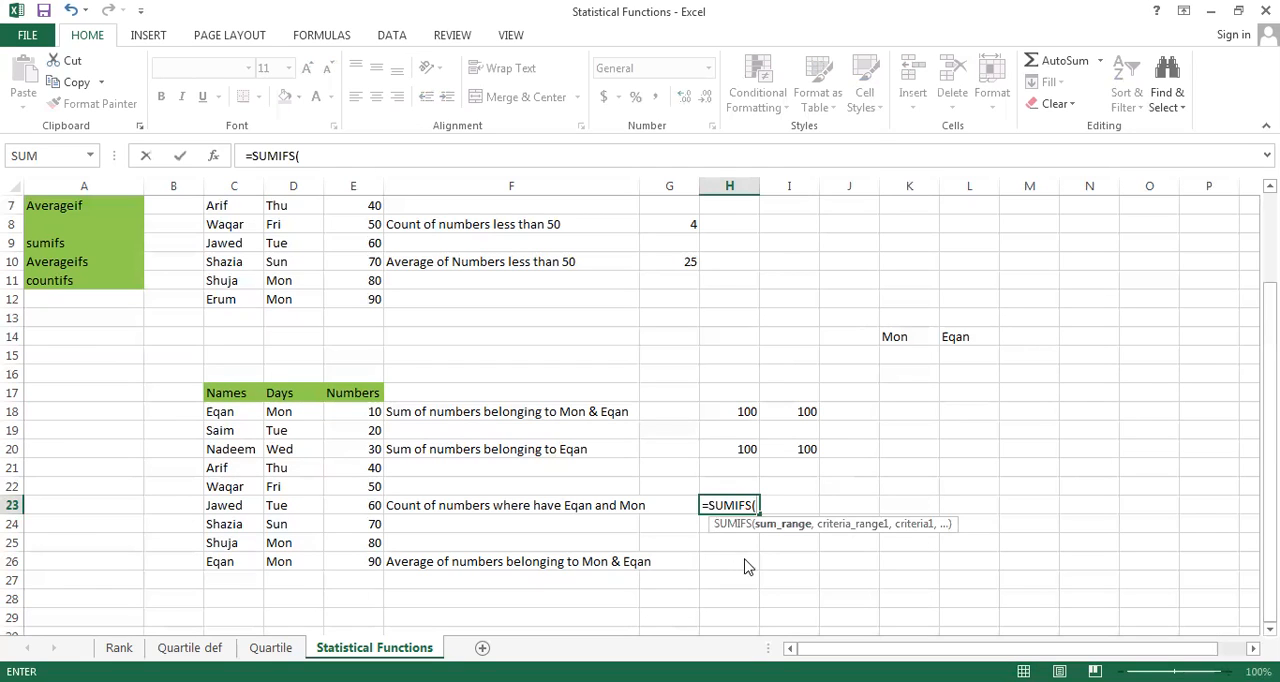
key("BackSpace")
key("BackSpace")
key("BackSpace")
key("BackSpace")
key("BackSpace")
key("BackSpace")
key("BackSpace")
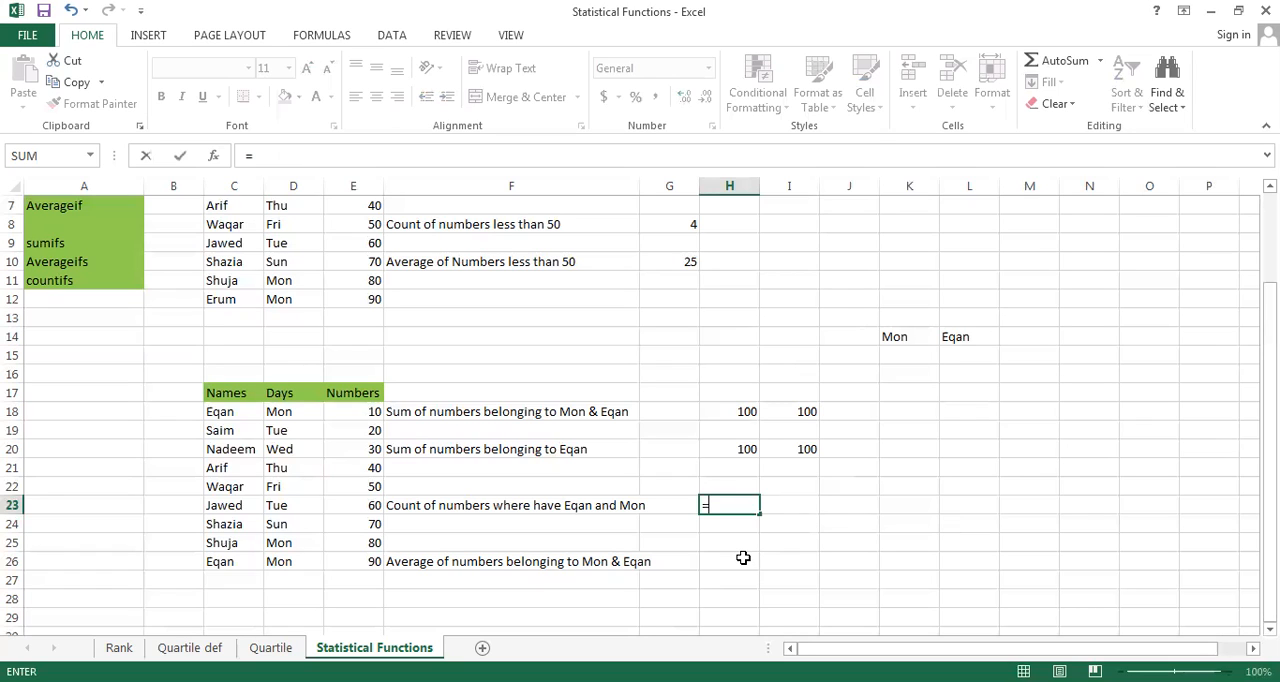
Try starting a COUNTIFS formula in H23 with C18:C26 as the first criteria range and "Mon" as its criterion
type("coun")
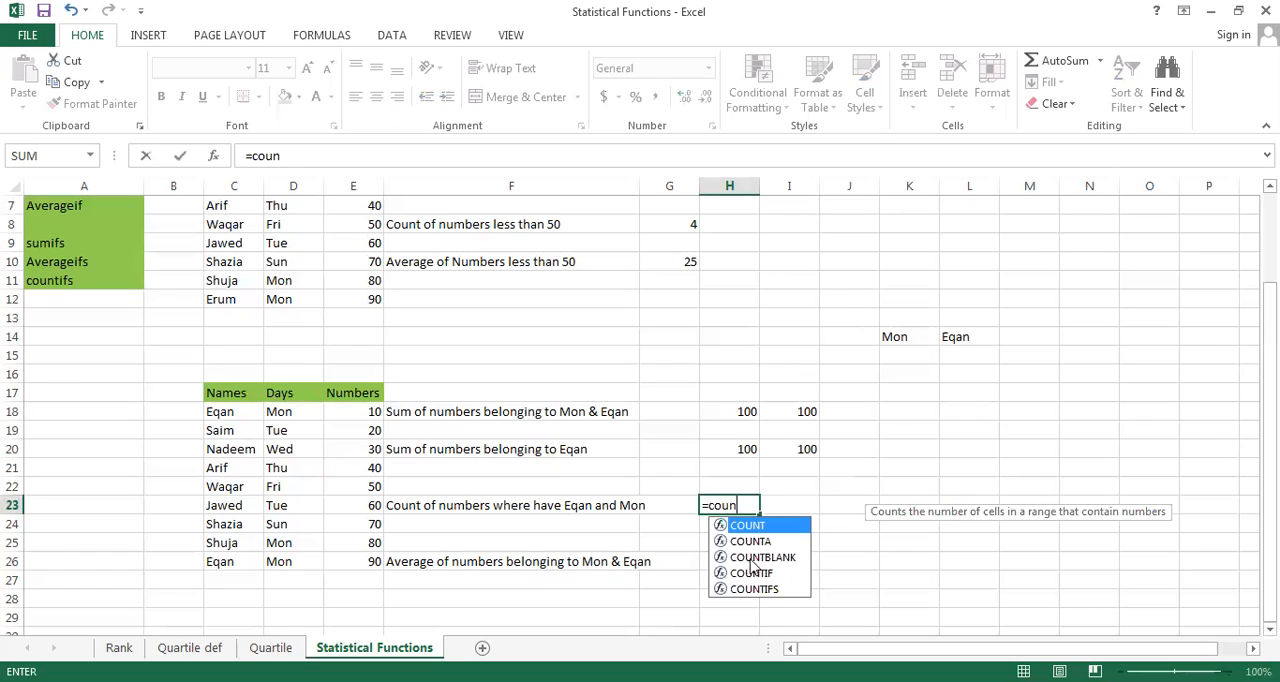
left_click(763, 590)
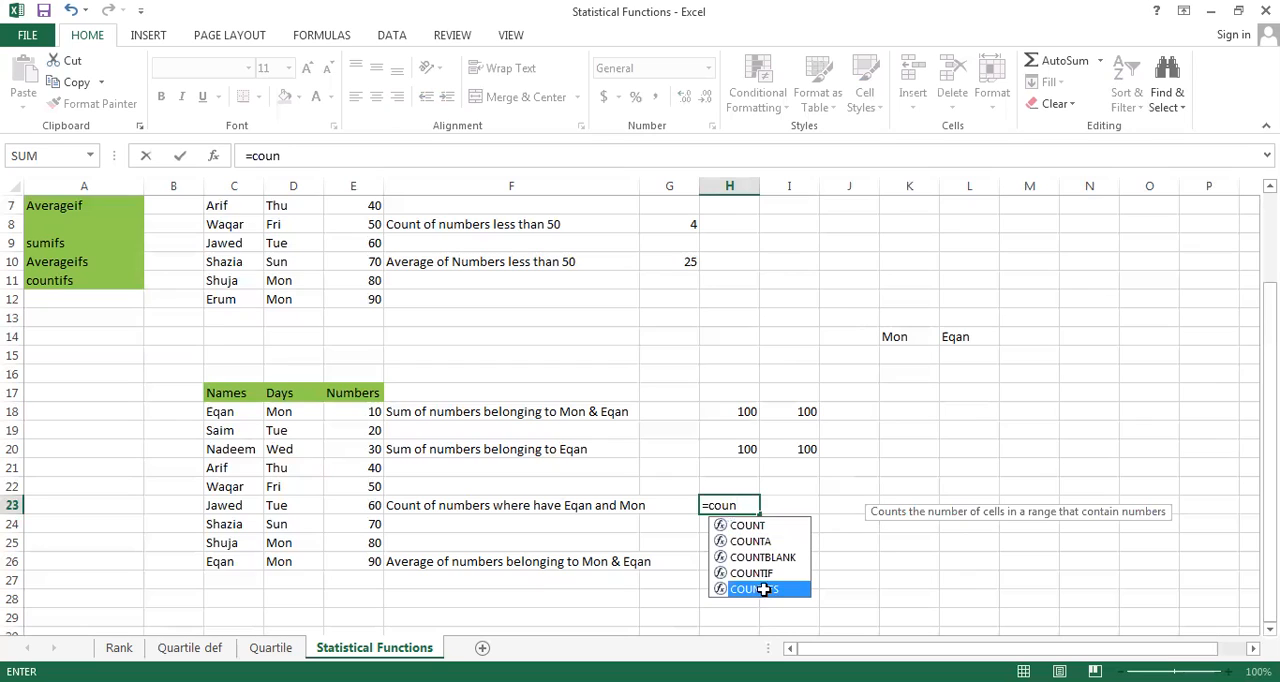
double_click(763, 590)
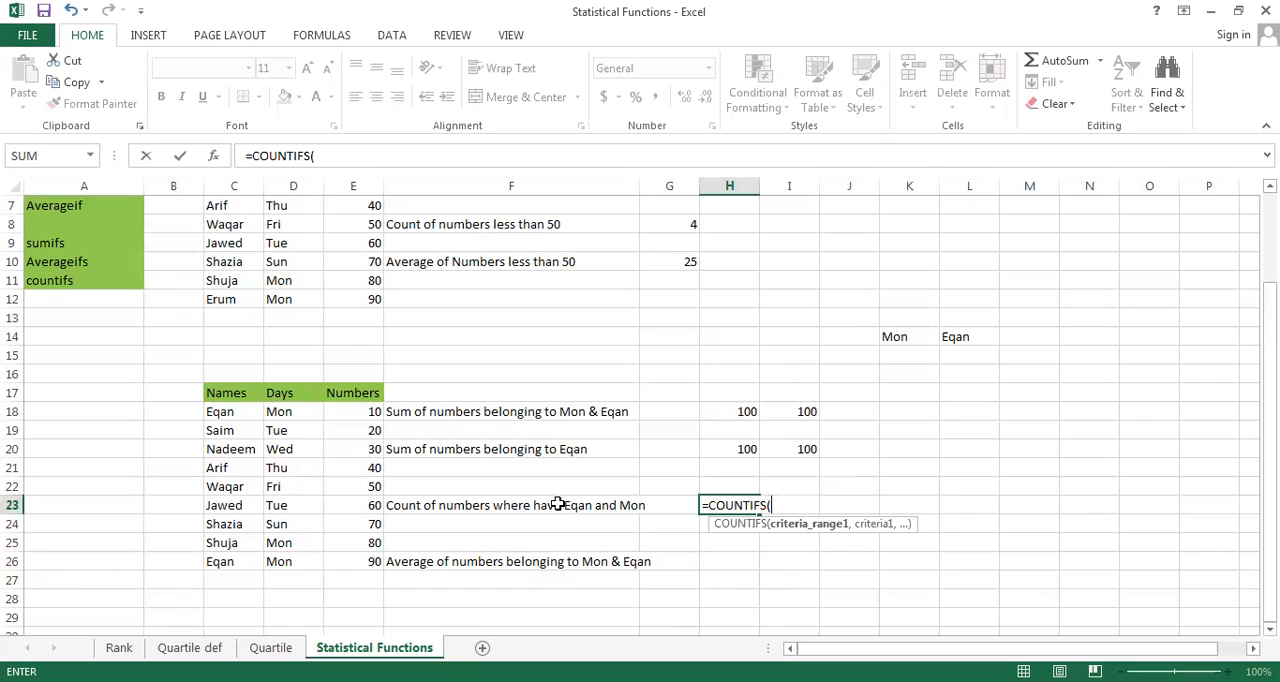
left_click(228, 411)
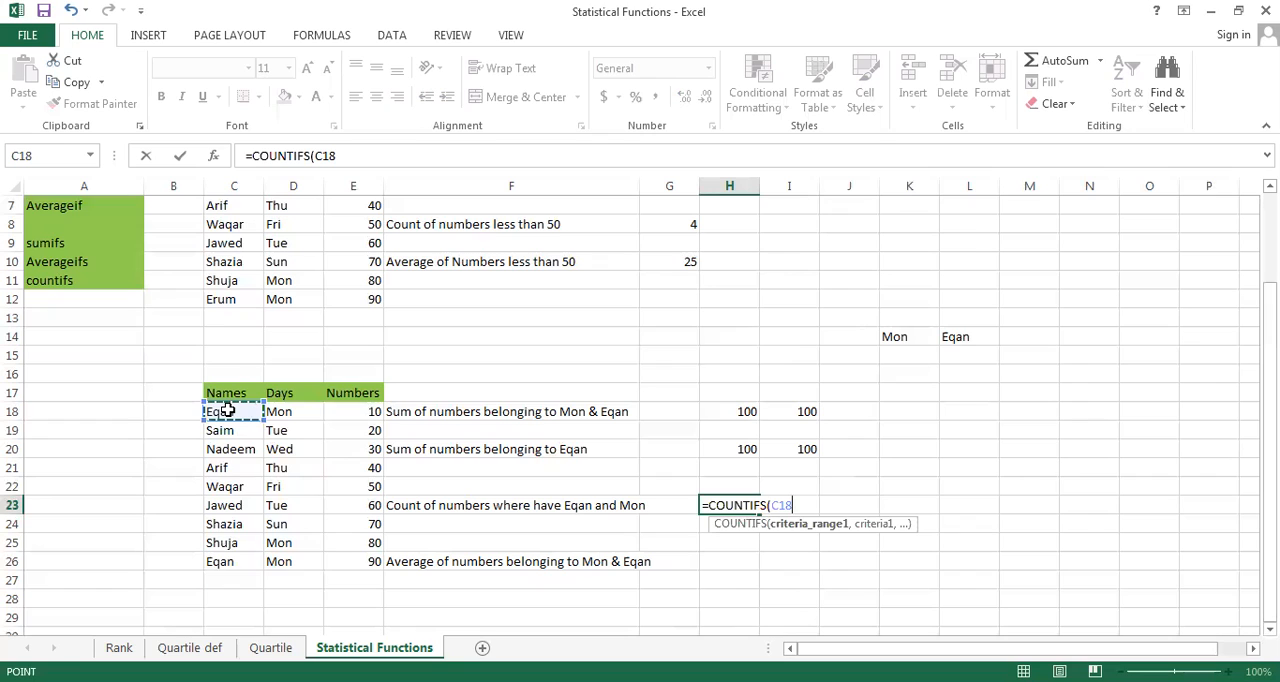
key("ctrl+shift+Down")
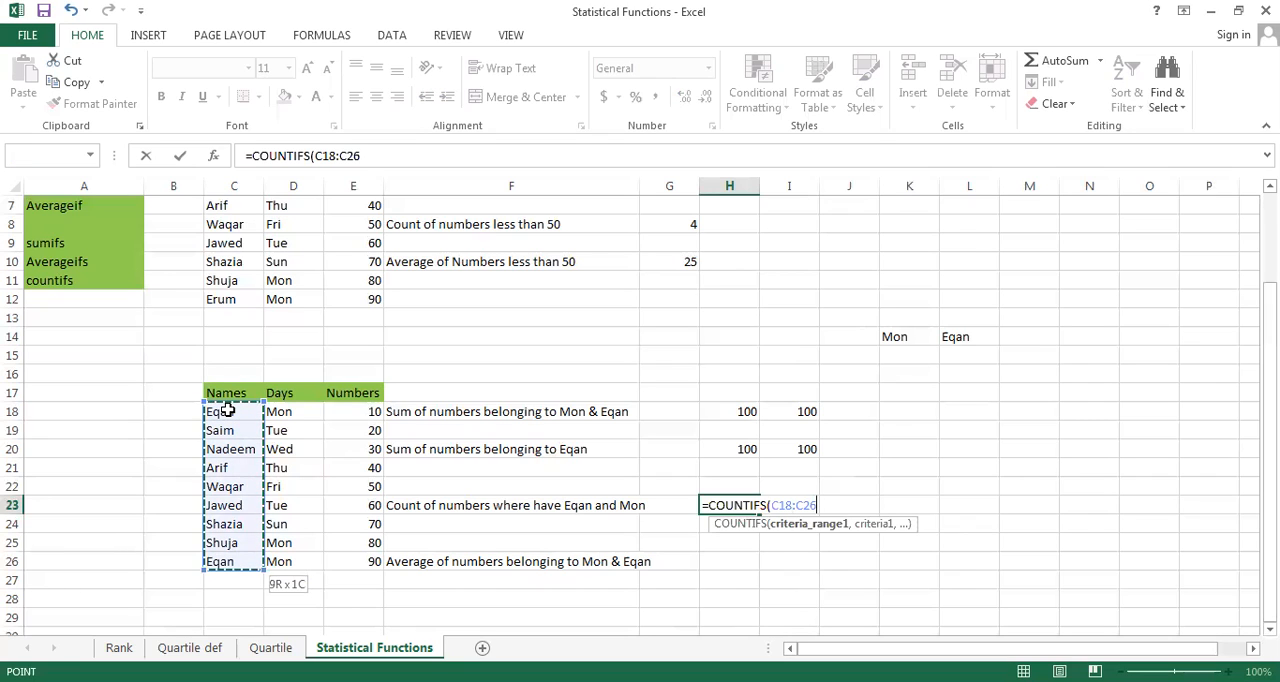
type(",\"")
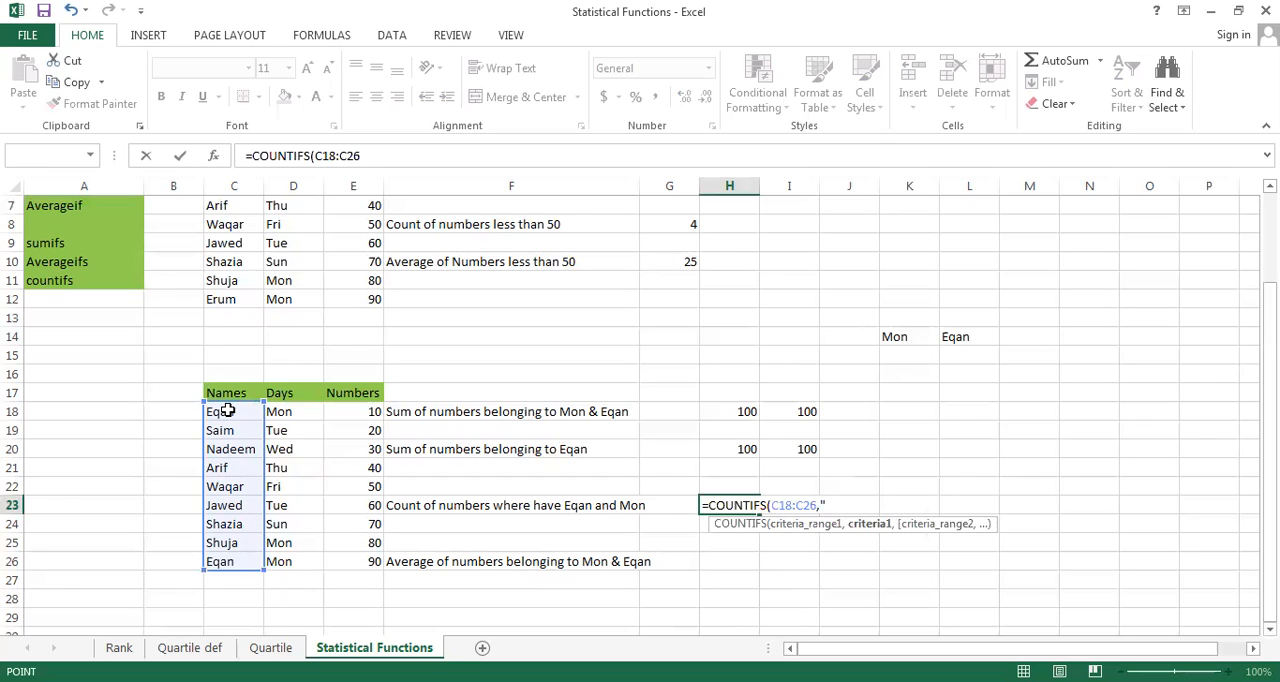
type("Mon\"")
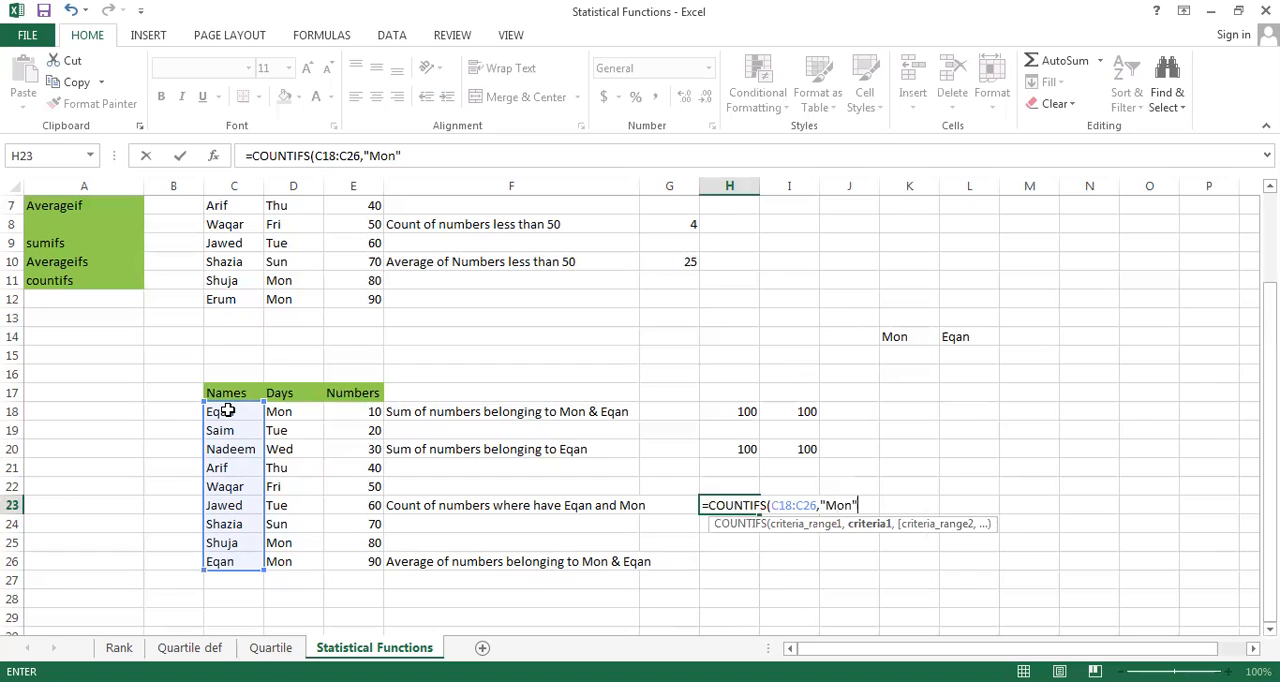
type(",")
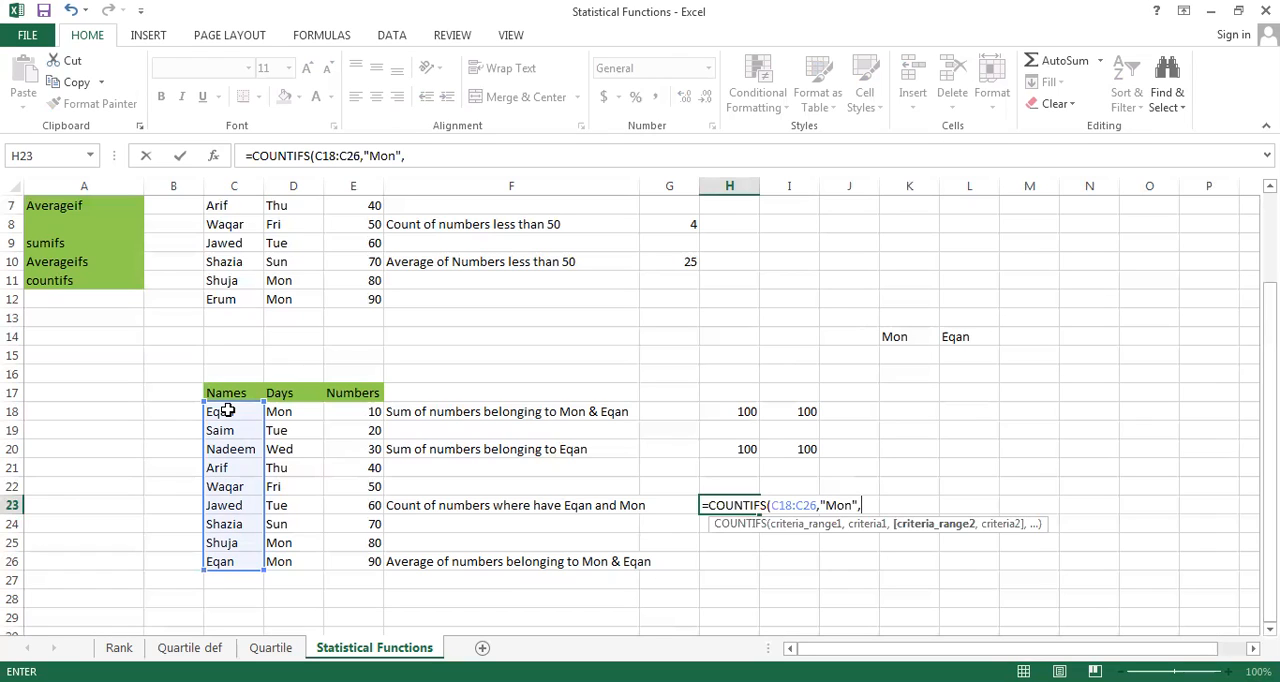
Add D18:D26 as the second criteria range with the quoted name from C18 as criterion and complete the COUNTIFS formula in H23
left_click(293, 412)
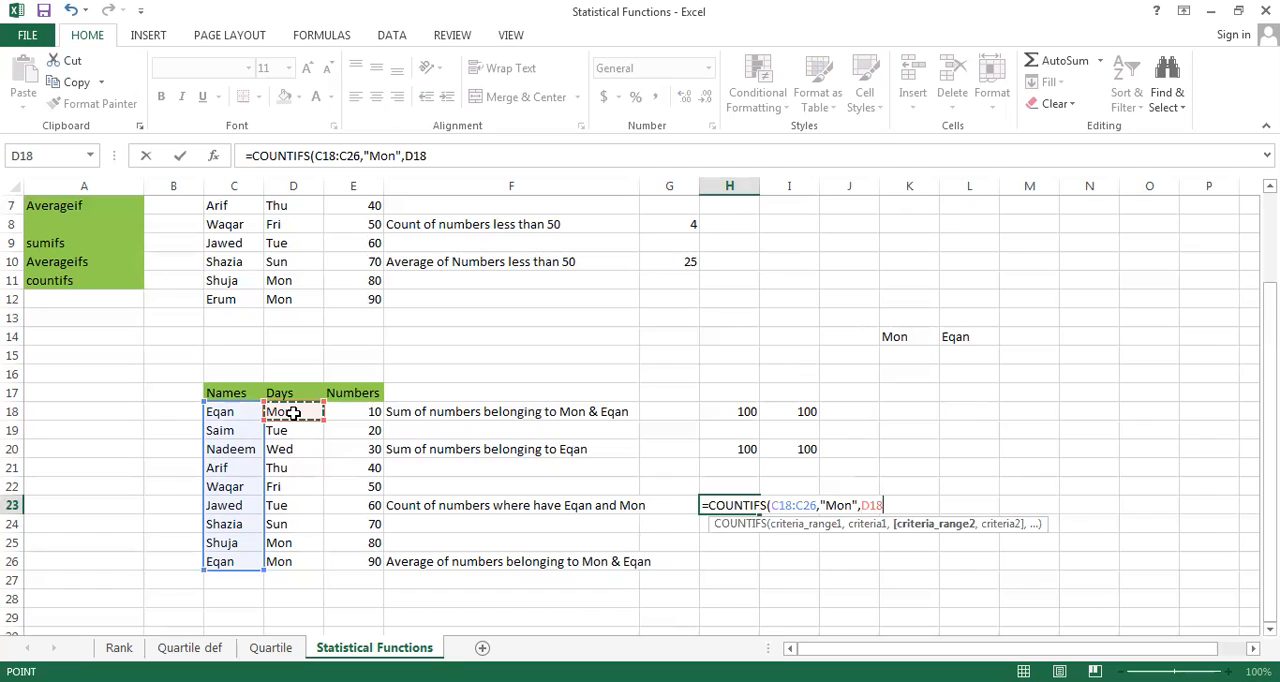
key("ctrl+shift+Down")
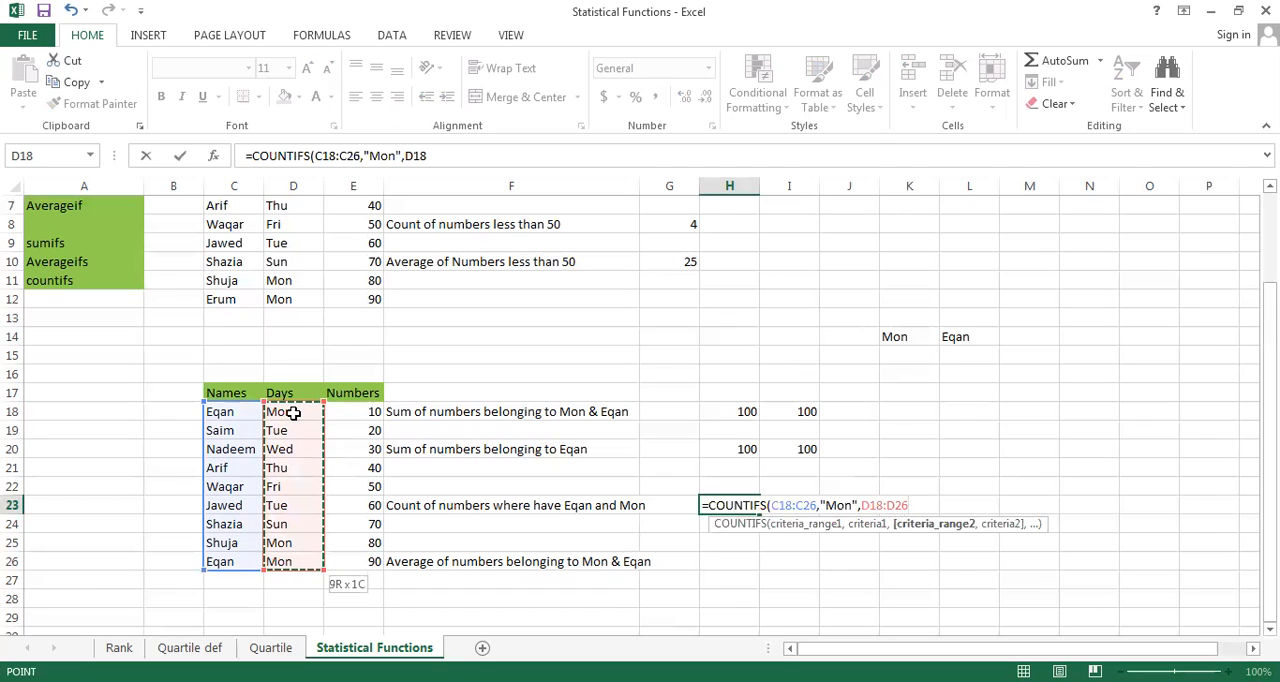
type(",")
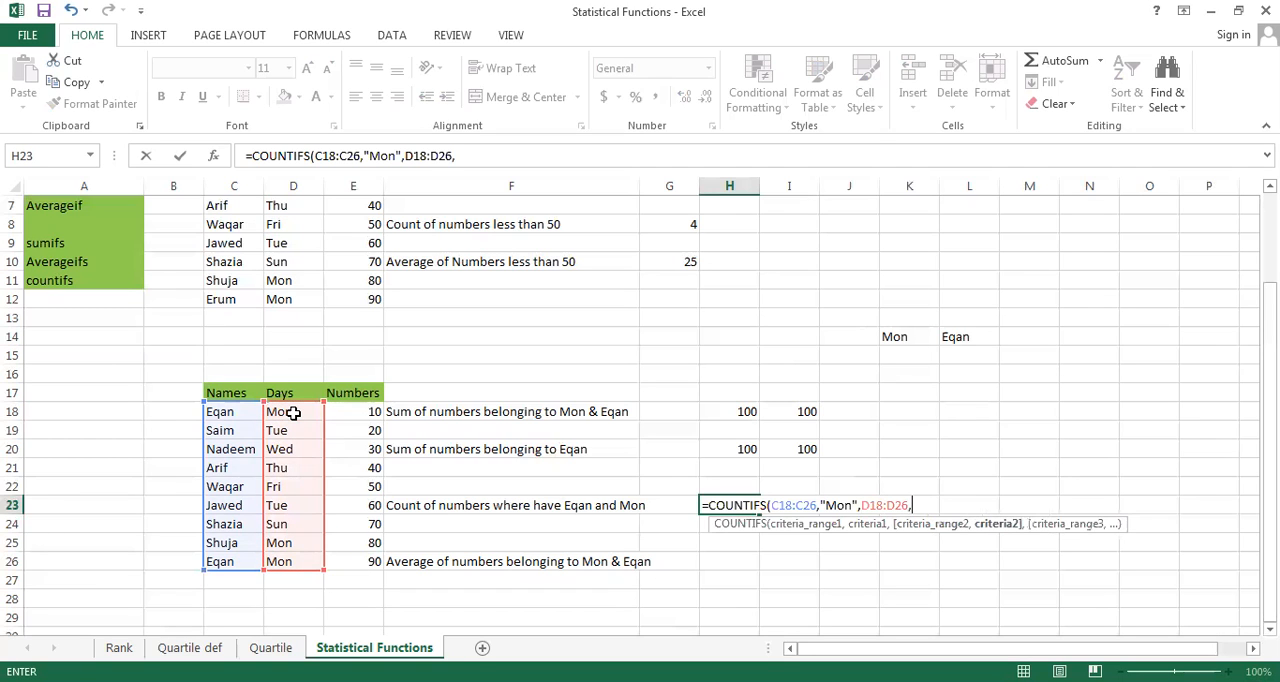
type("\"Eqan\")")
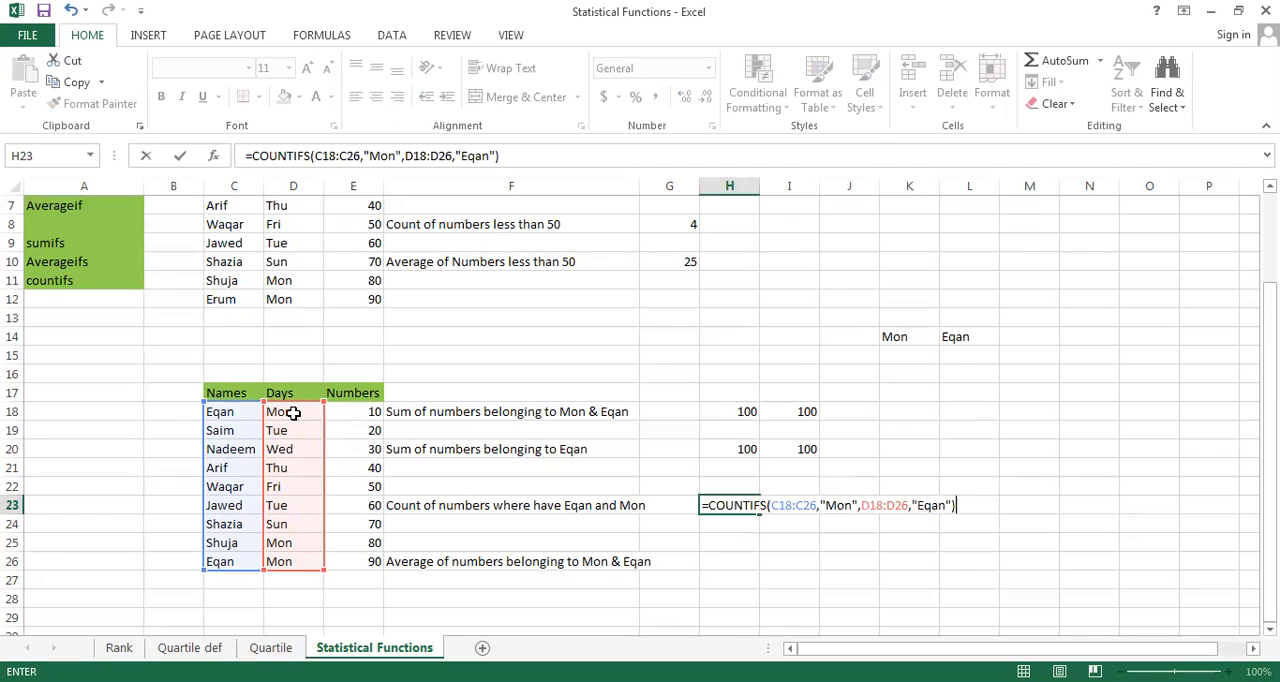
key("Return")
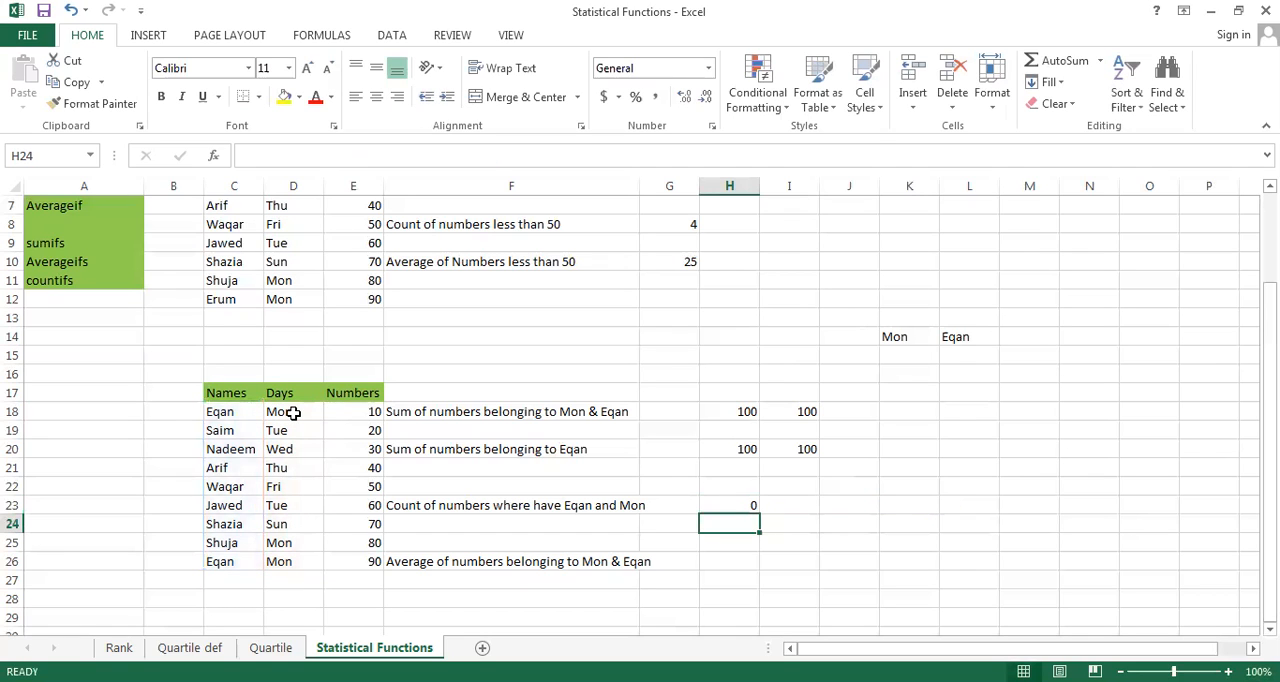
key("Up")
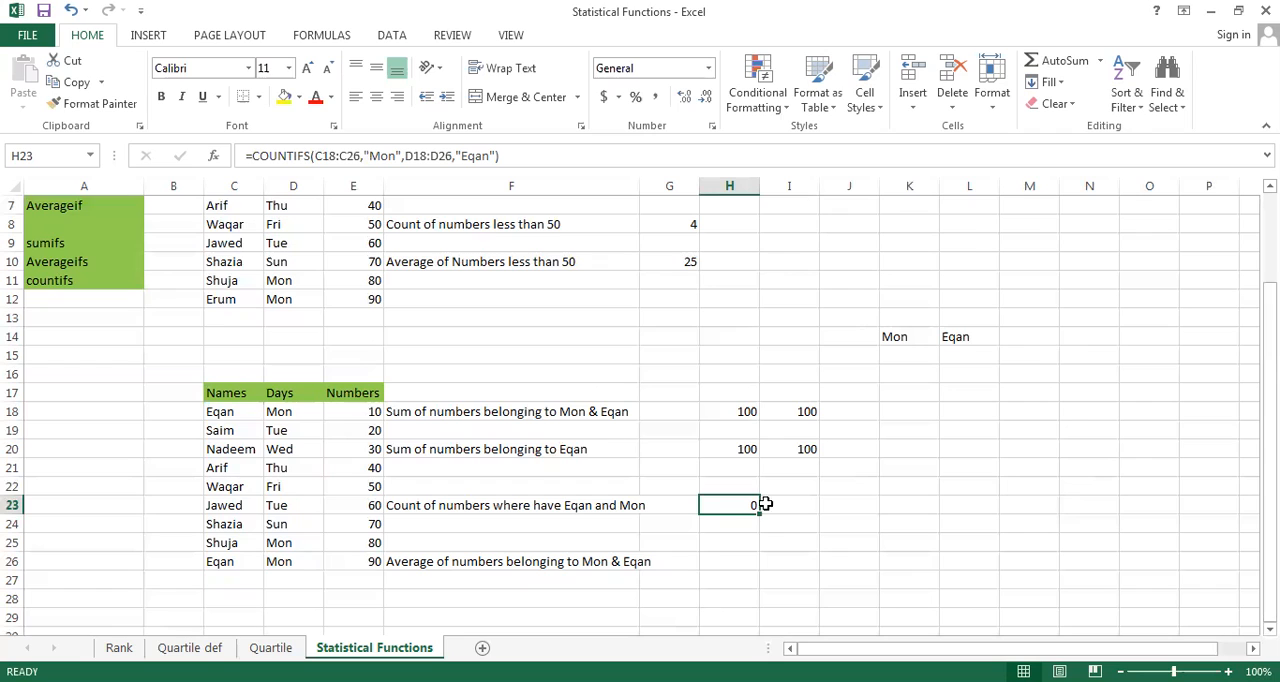
Reopen the COUNTIFS formula in H23 for editing and delete its text
double_click(730, 505)
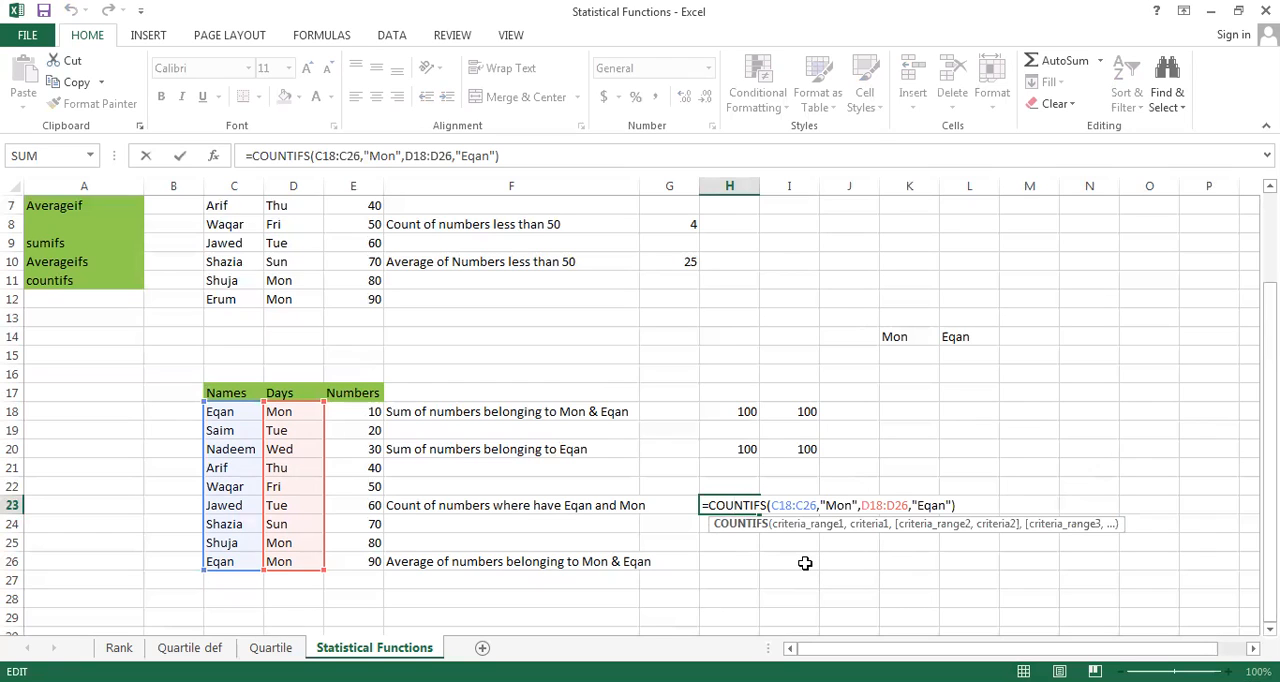
key("Left")
key("Left")
key("Left")
key("Delete")
key("Delete")
key("Delete")
key("Delete")
key("Delete")
key("Delete")
key("Delete")
key("Delete")
key("Delete")
key("Delete")
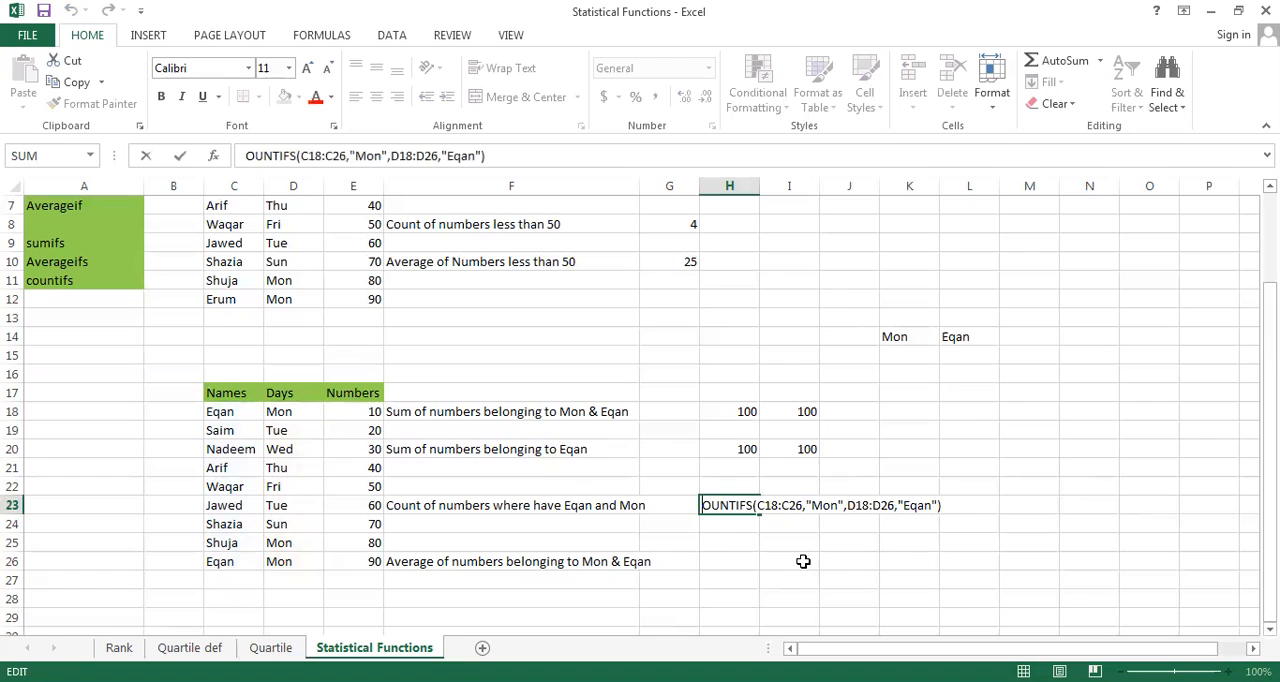
key("Delete")
key("Delete")
key("Delete")
key("Delete")
key("Delete")
key("Delete")
key("Delete")
key("Delete")
key("Delete")
key("Delete")
key("Delete")
key("Delete")
key("Delete")
key("Delete")
key("Delete")
key("Delete")
key("Delete")
key("Delete")
key("Delete")
key("Delete")
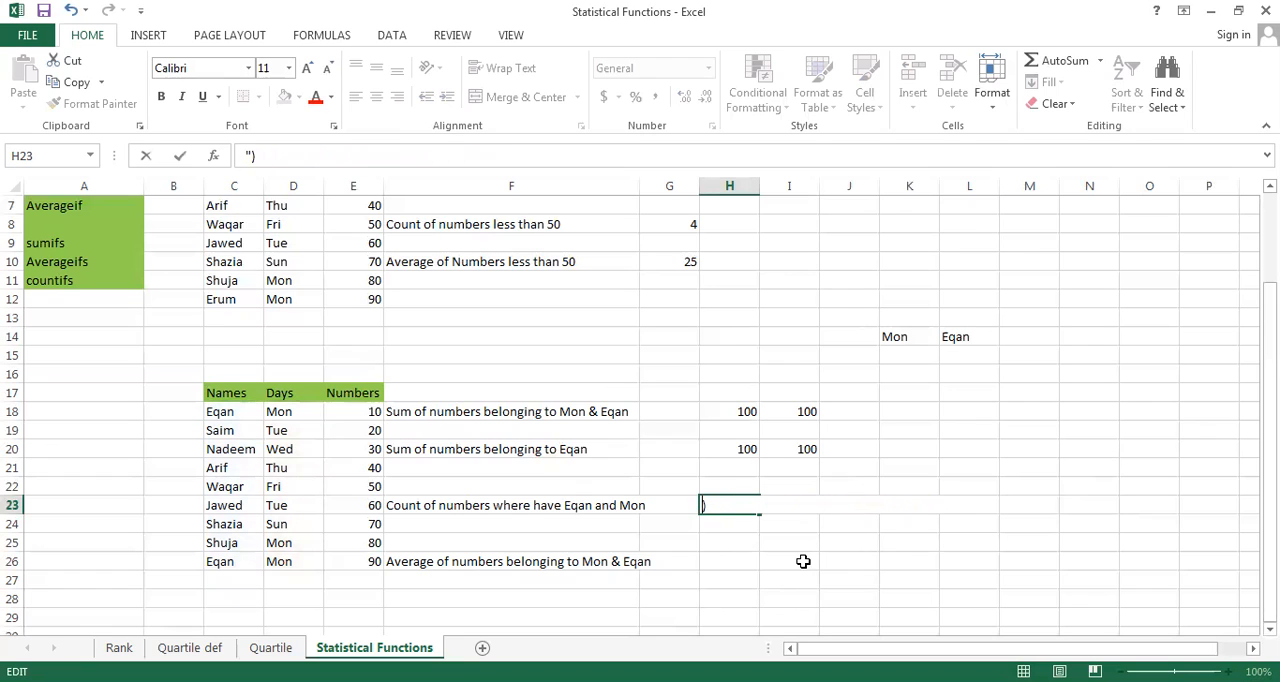
Start a COUNTIFS formula in H23 with D18:D26 as the first criteria range and "Mon" as its criterion
type("=")
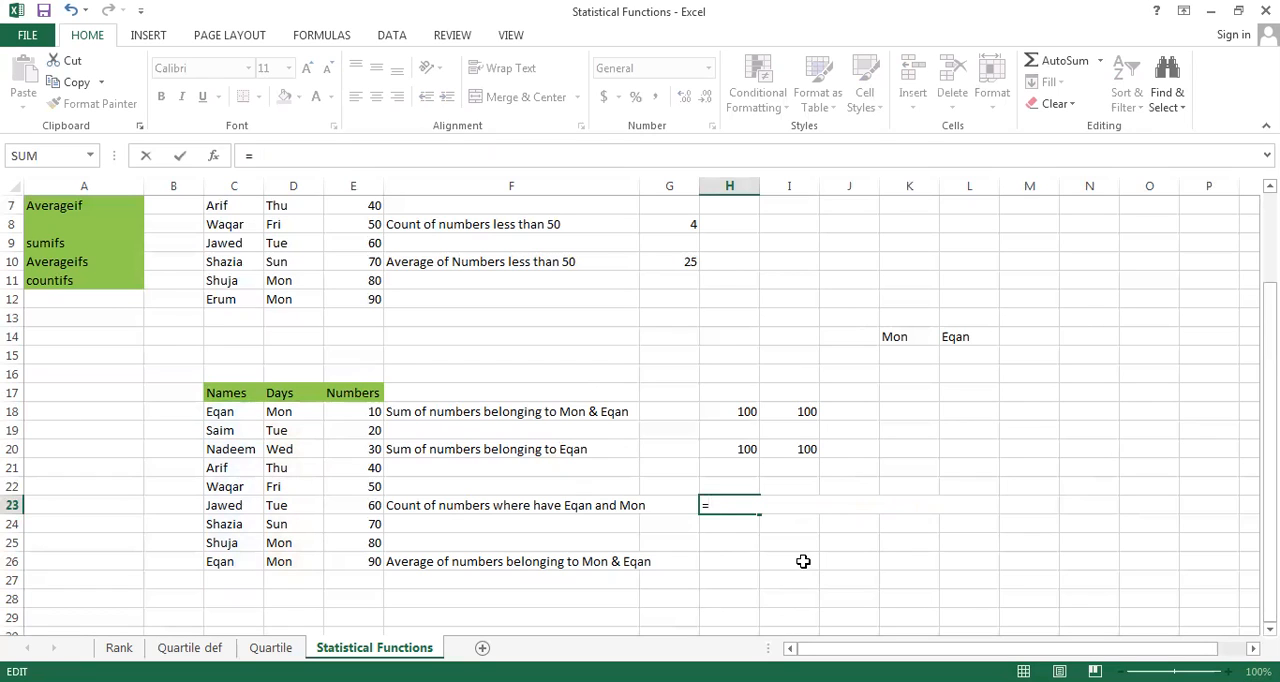
type("coun")
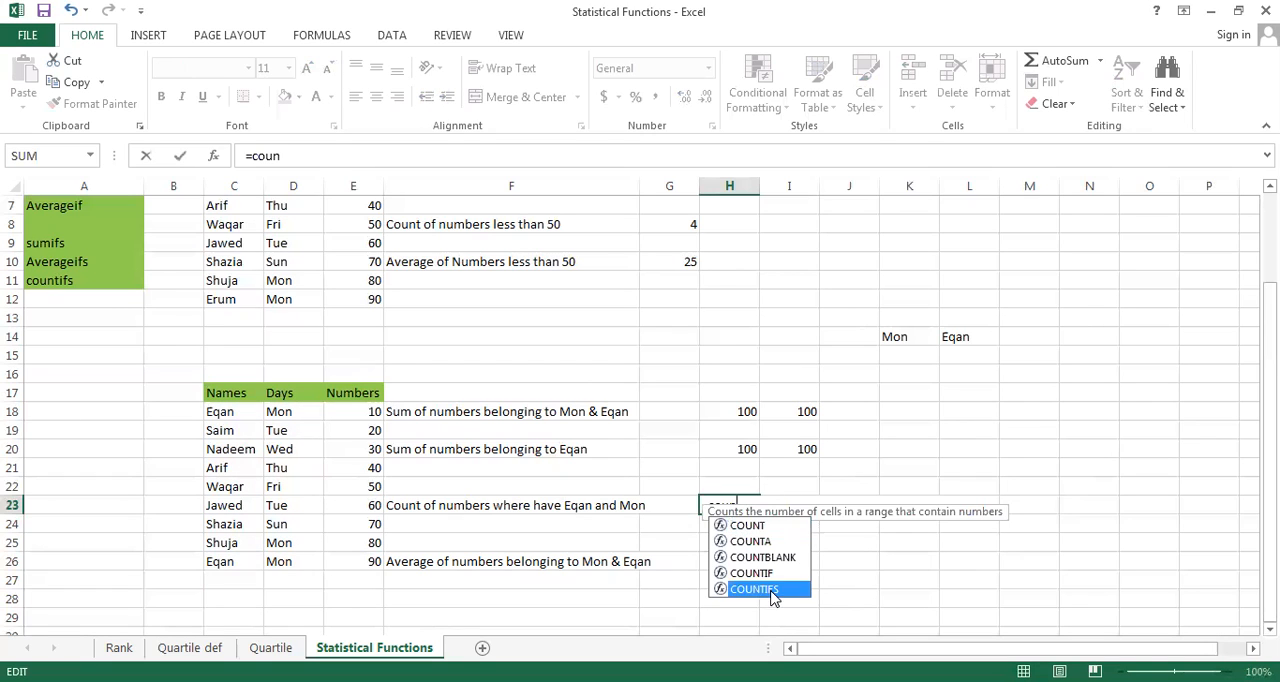
double_click(771, 590)
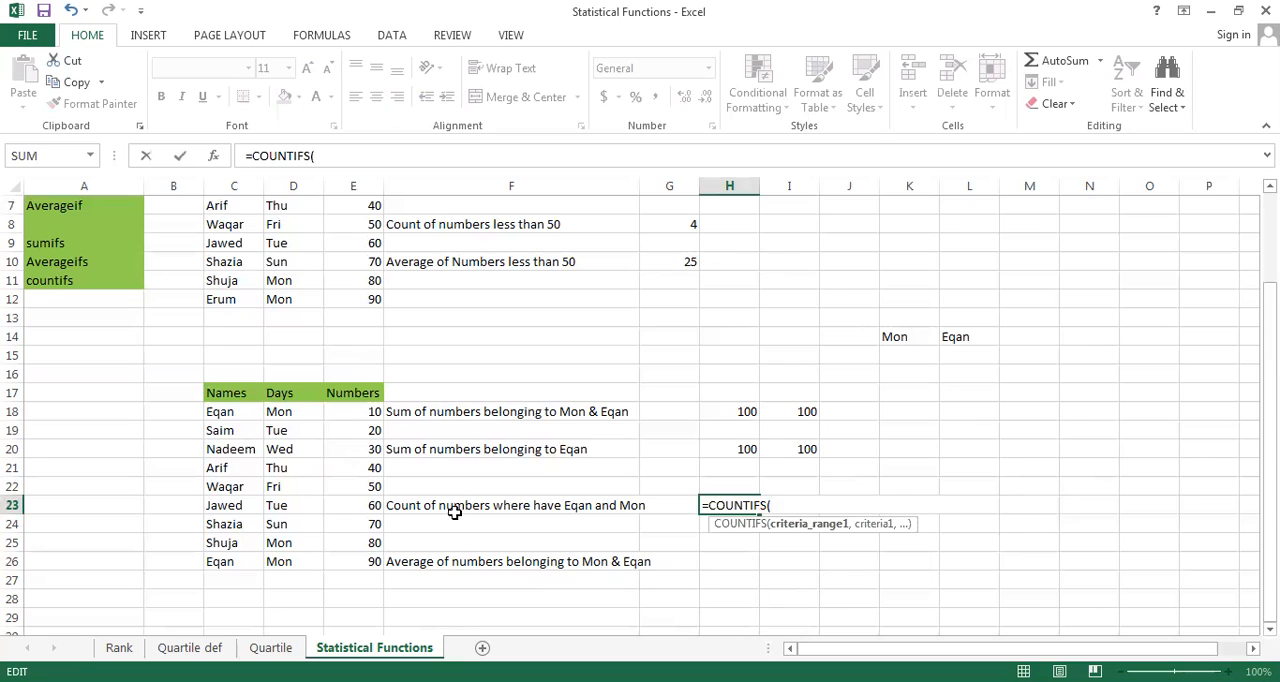
left_click(283, 412)
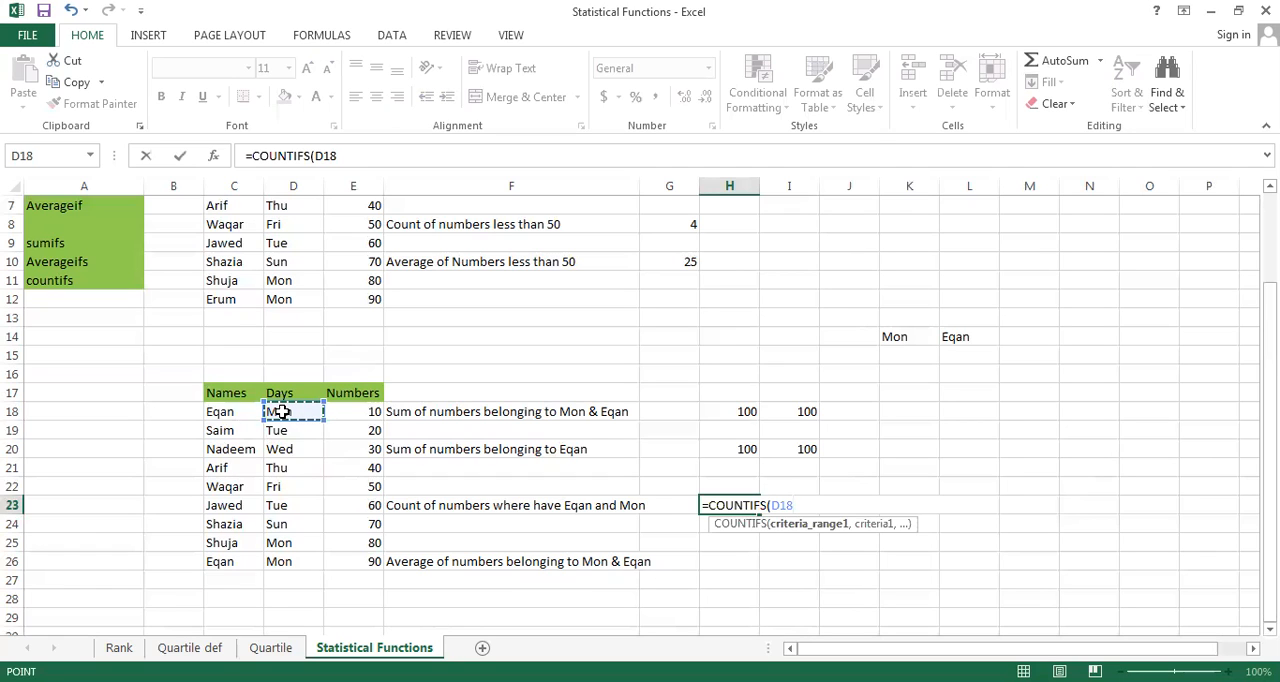
key("ctrl+shift+Down")
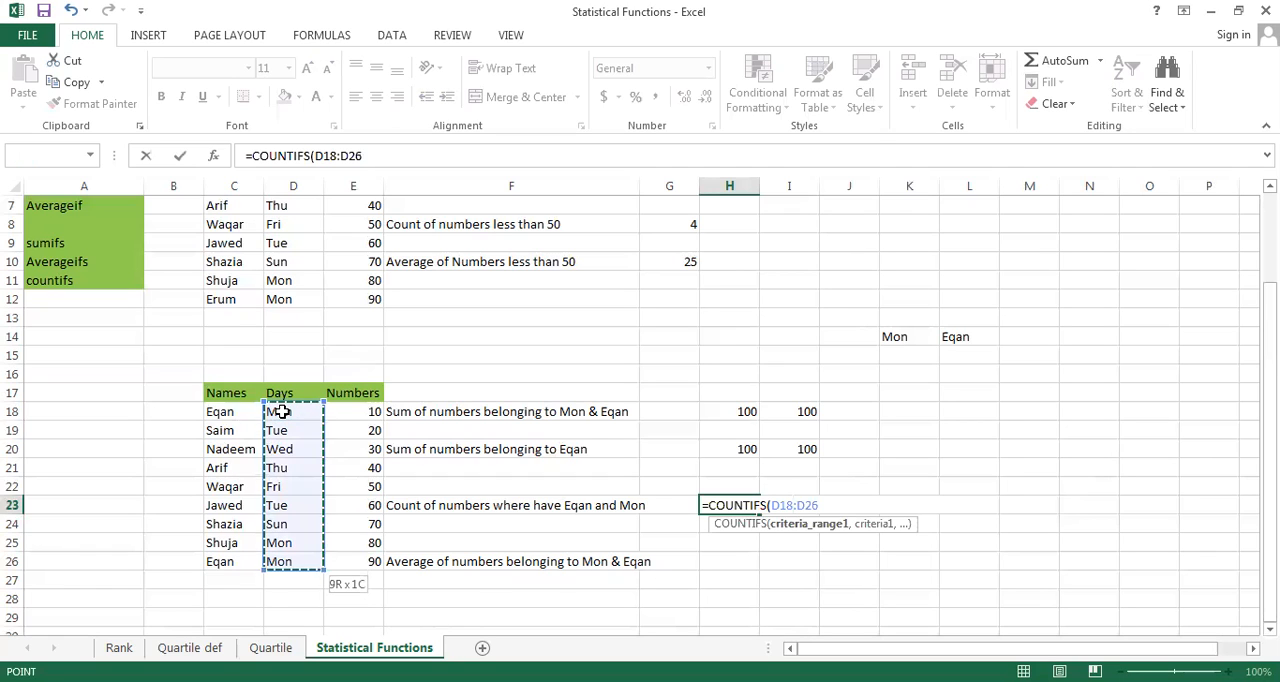
type(",\"")
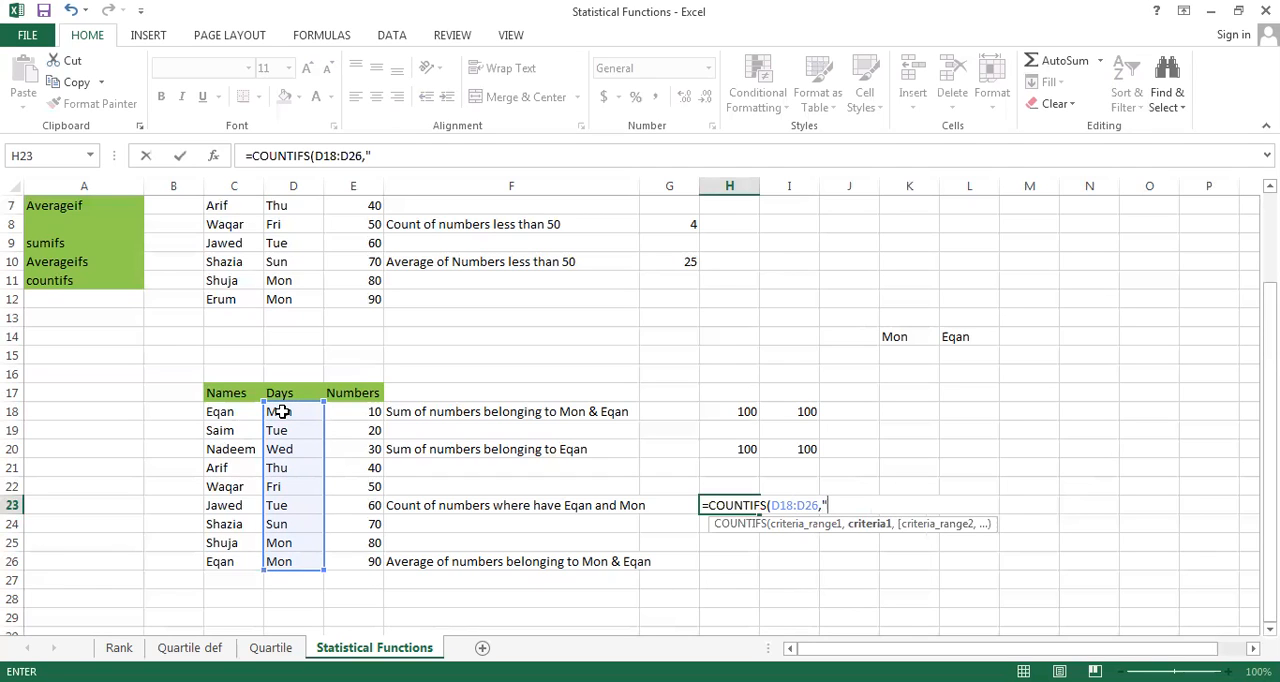
type("Mon\",")
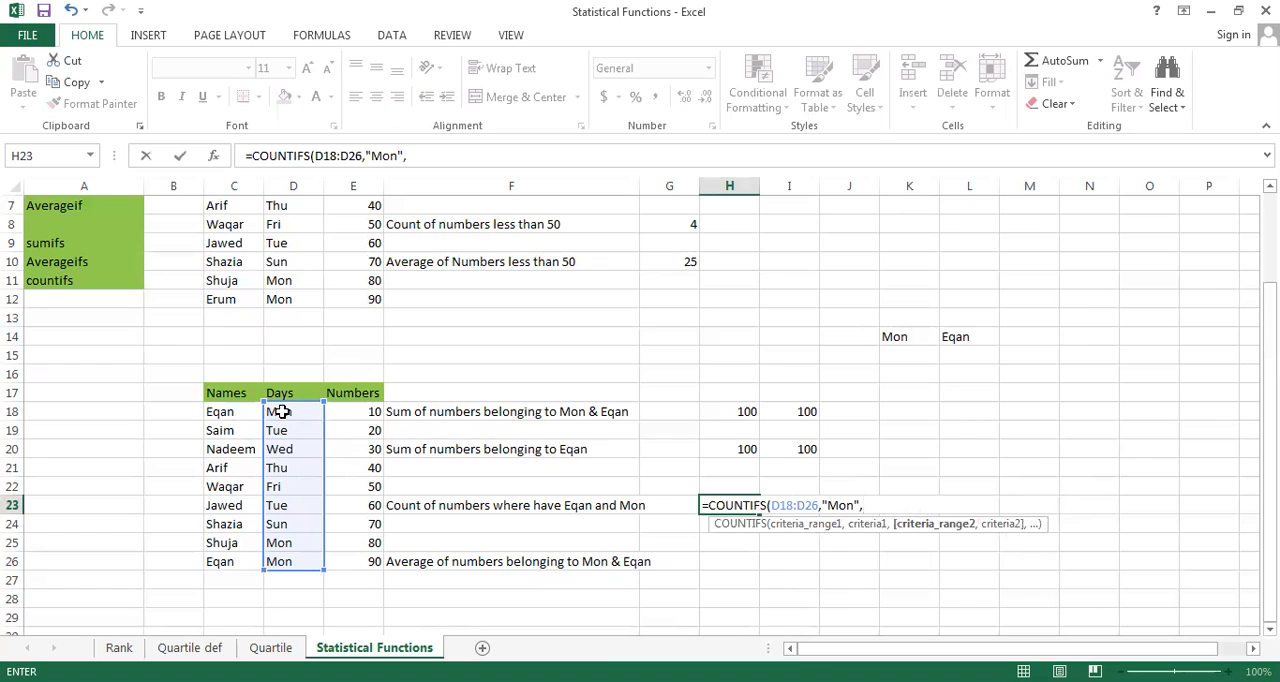
Complete the COUNTIFS formula in H23 with C18:C26 and the quoted name from C18 as its criterion, and select cell I23
left_click(231, 413)
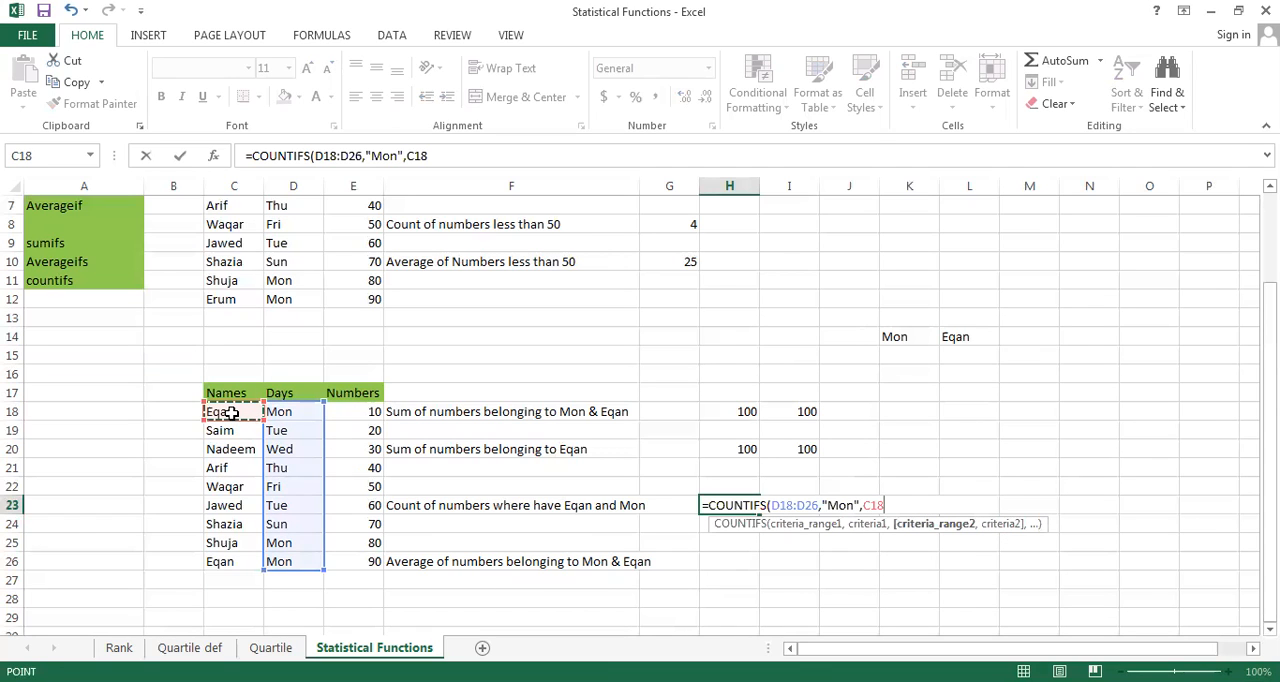
key("ctrl+shift+Down")
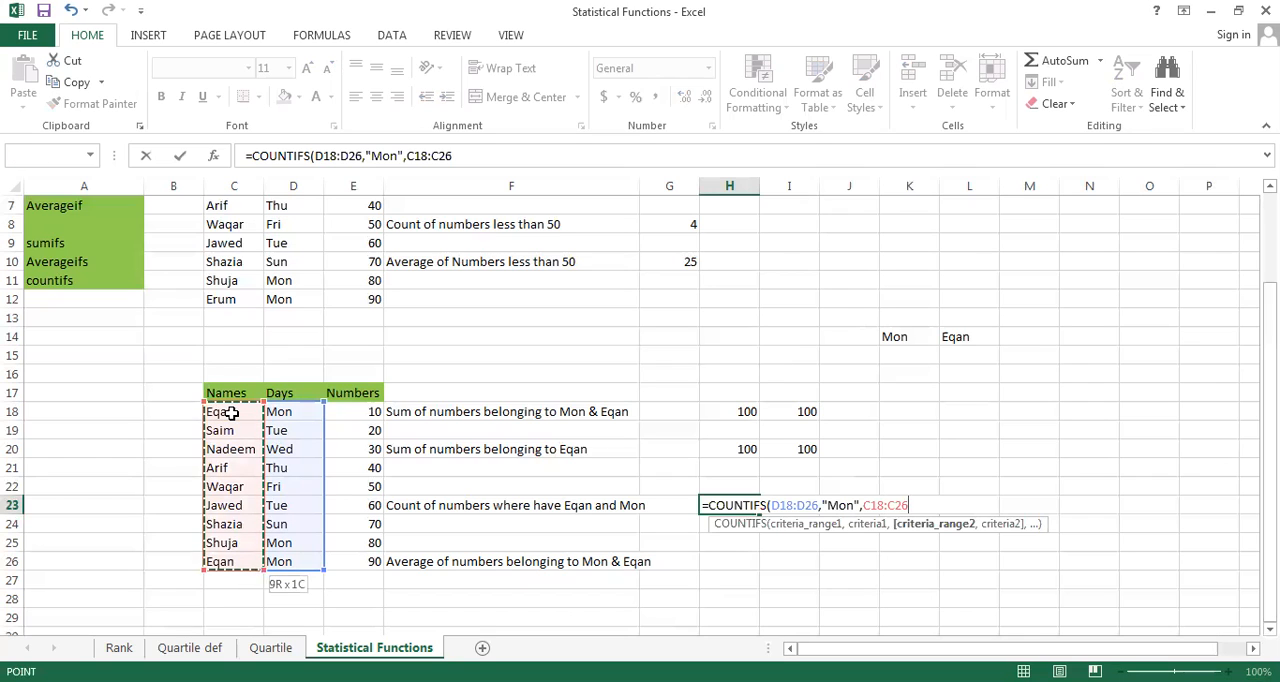
type(",\"")
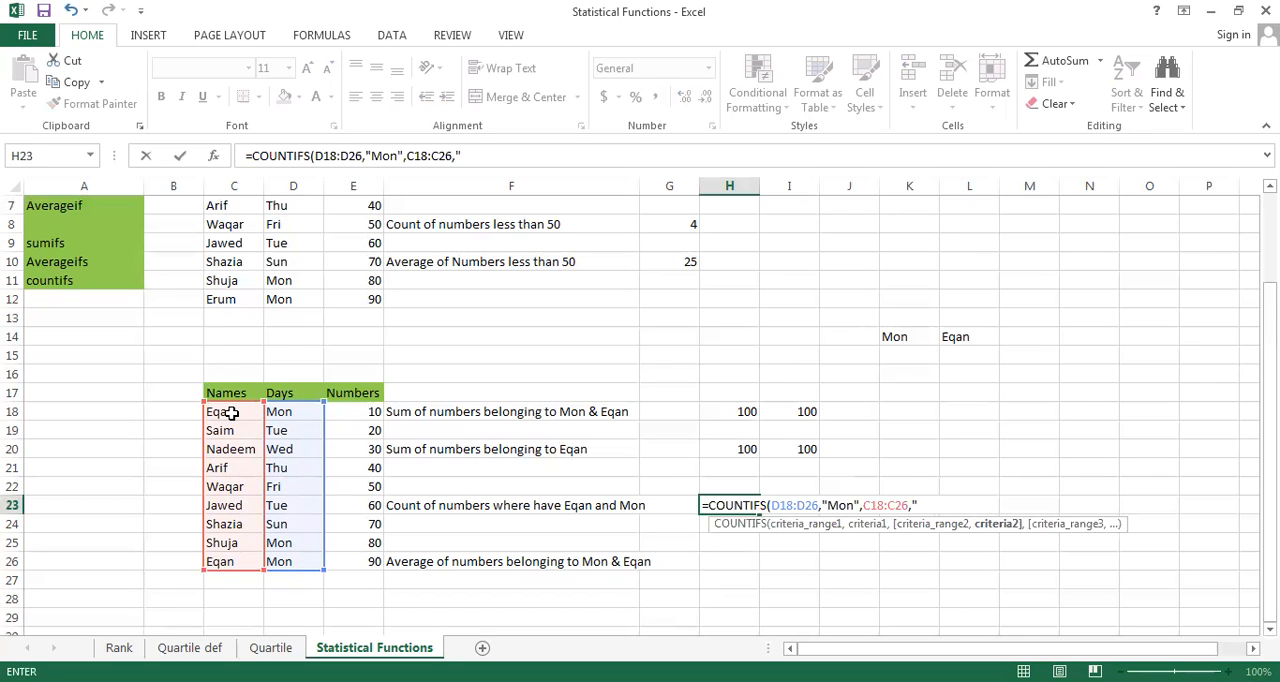
type("Eqan\")")
key("Return")
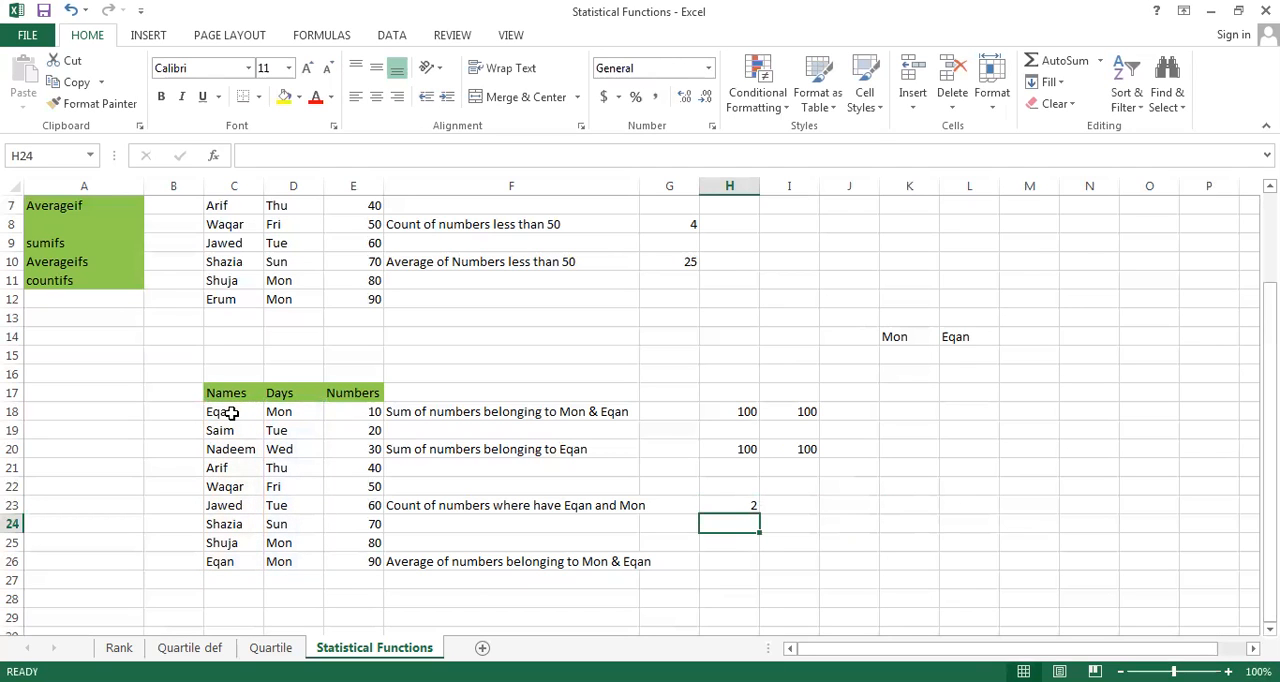
key("Up")
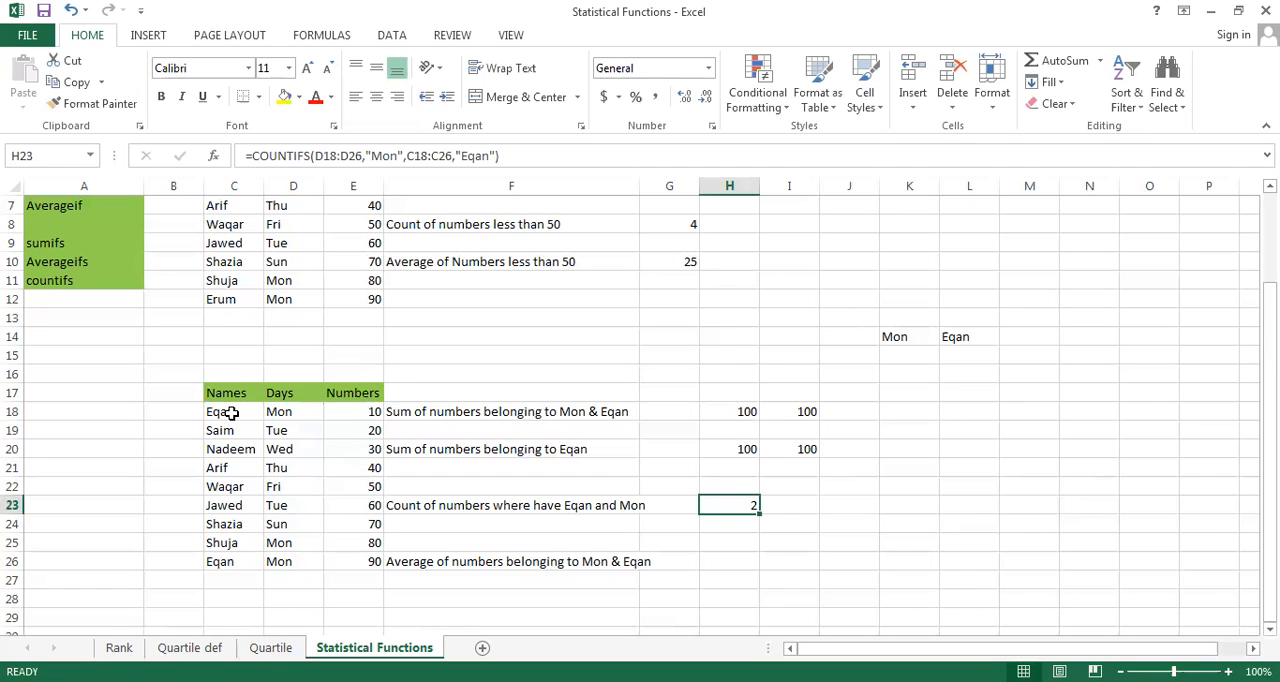
key("Right")
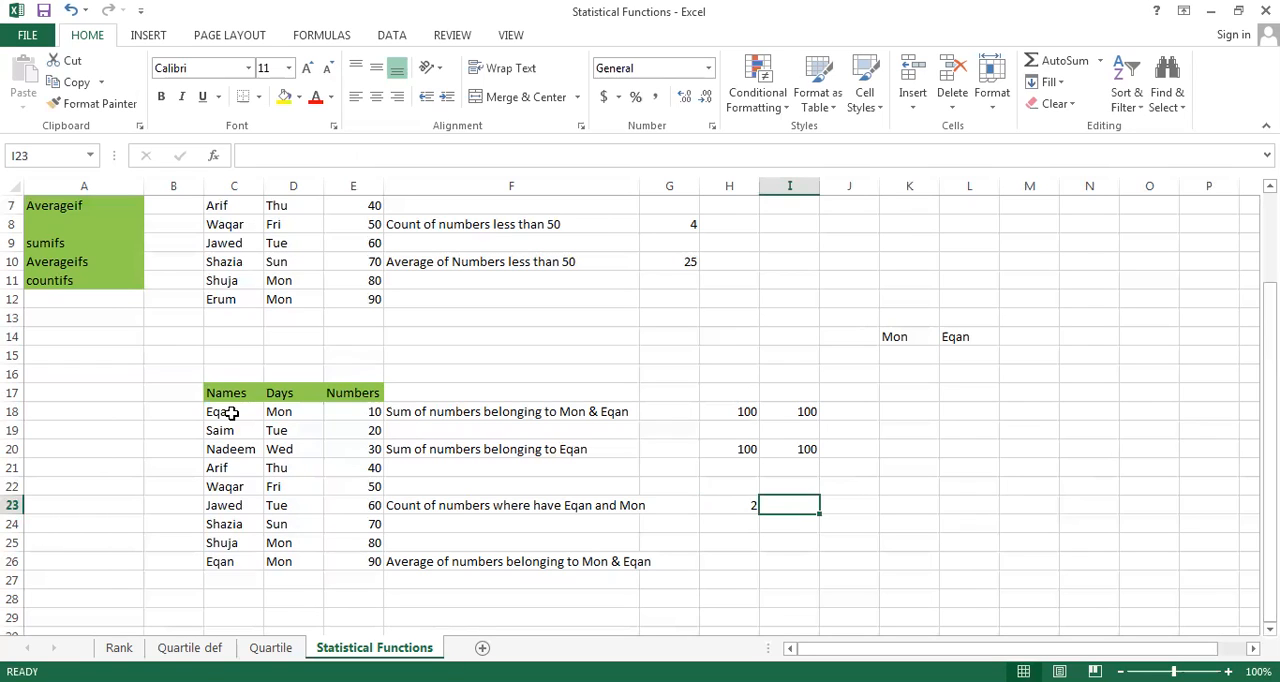
Start an AVERAGEIFS formula in cell H26 beside the label for the average of numbers matching both day and name
key("Down")
key("Down")
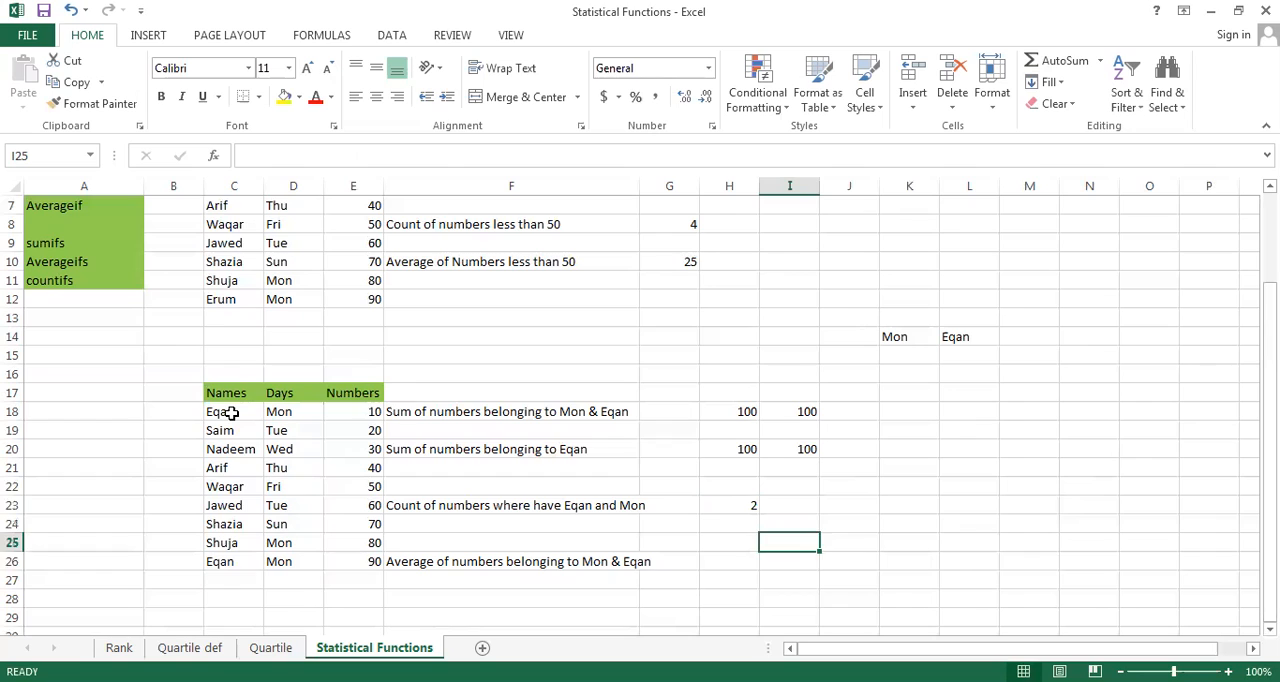
key("Down")
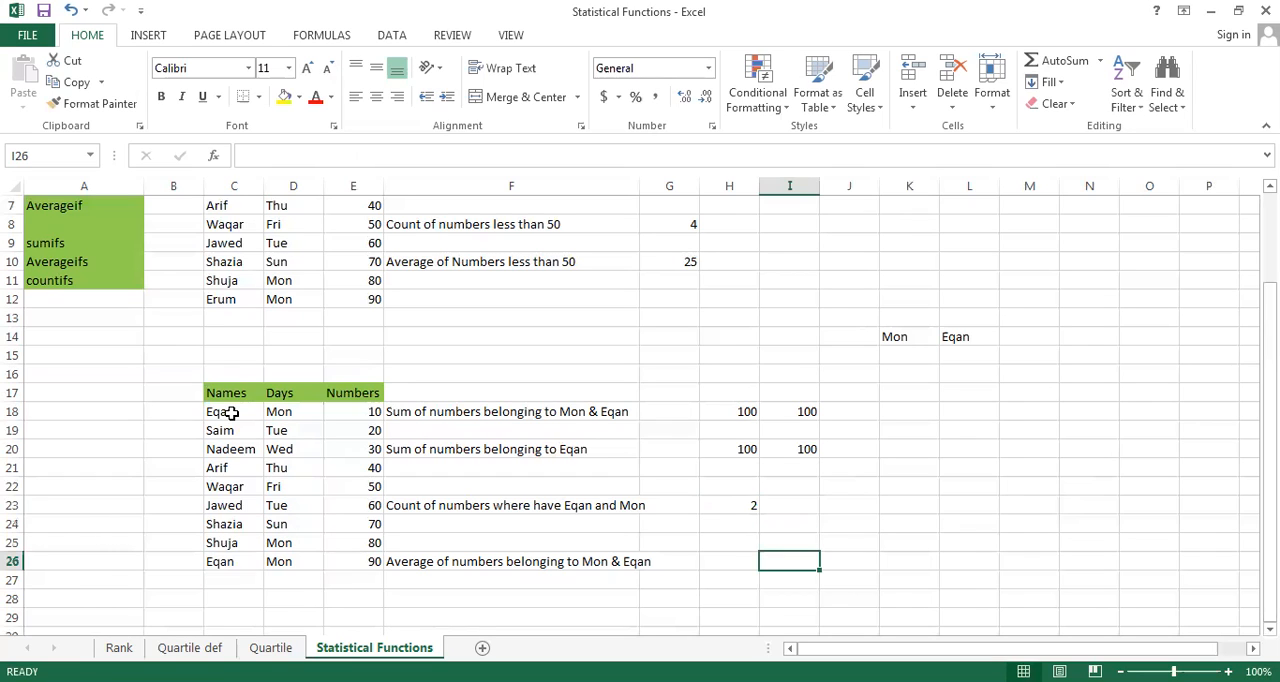
key("Left")
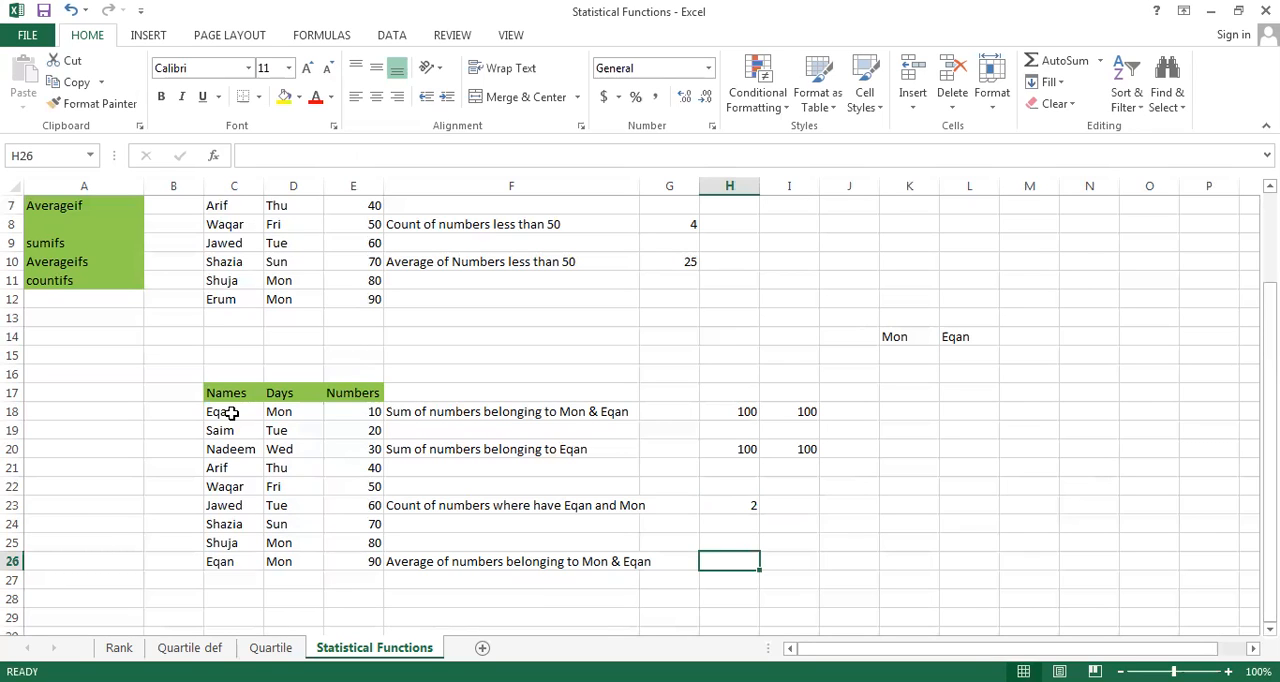
type("=")
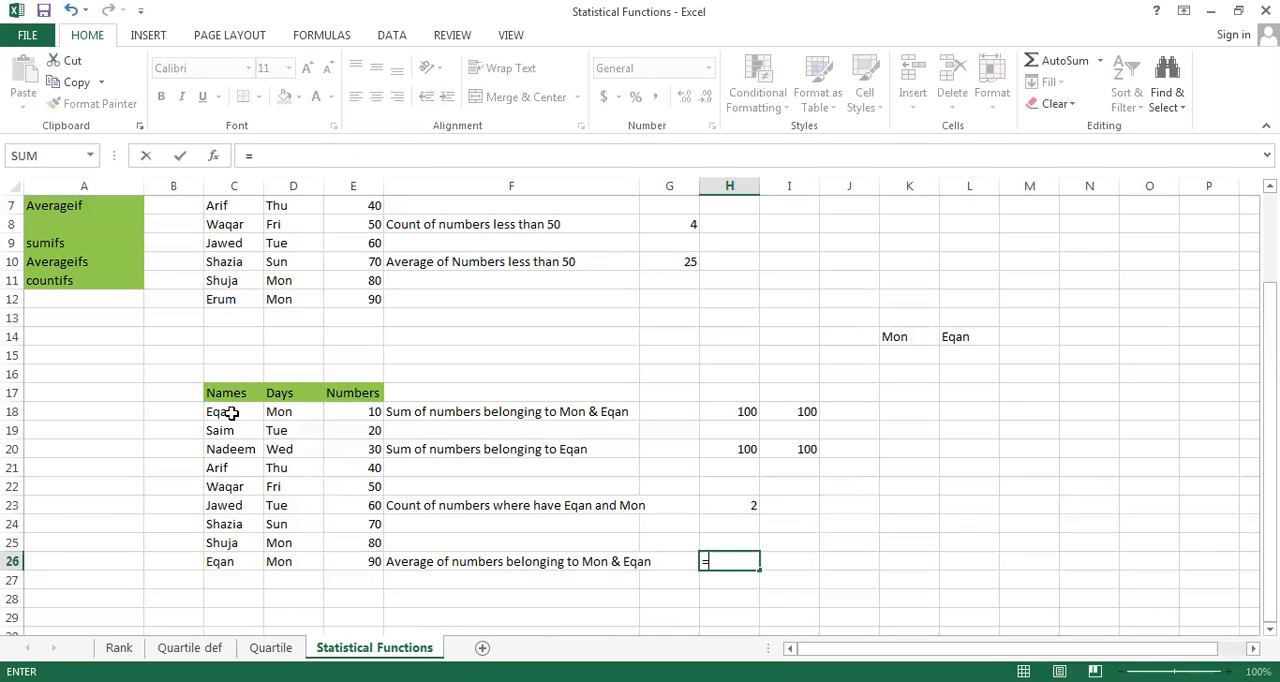
type("avera")
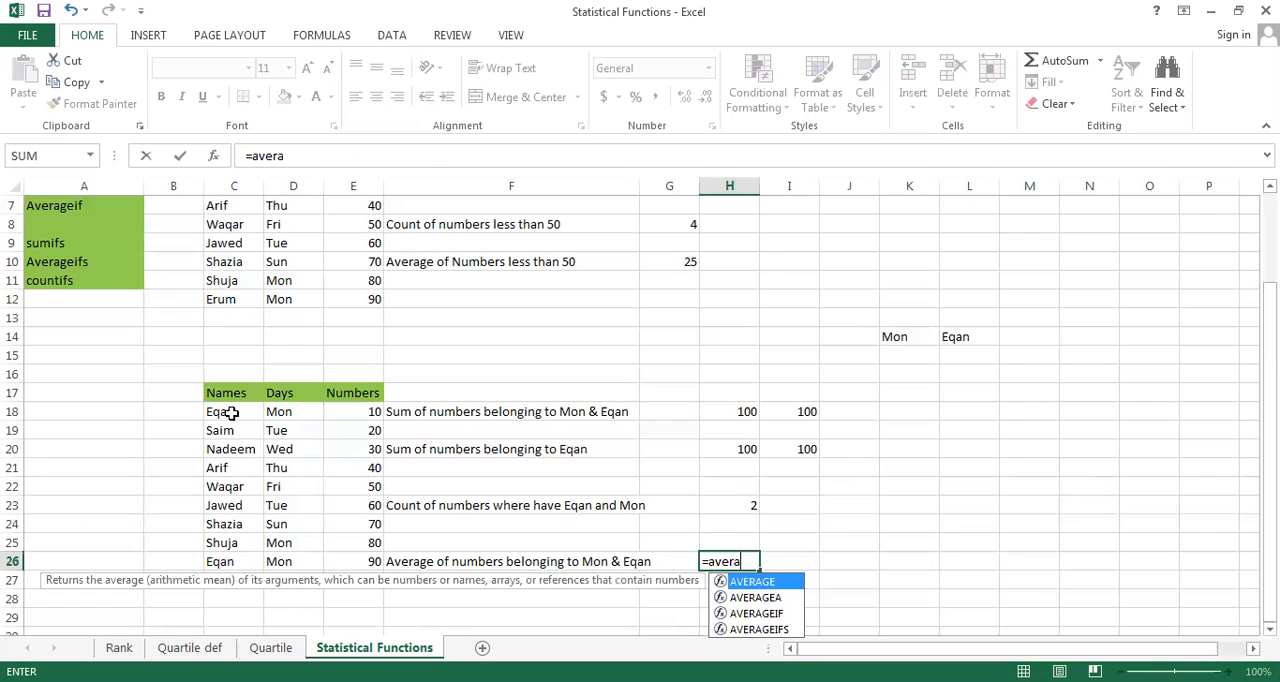
left_click(779, 628)
double_click(779, 628)
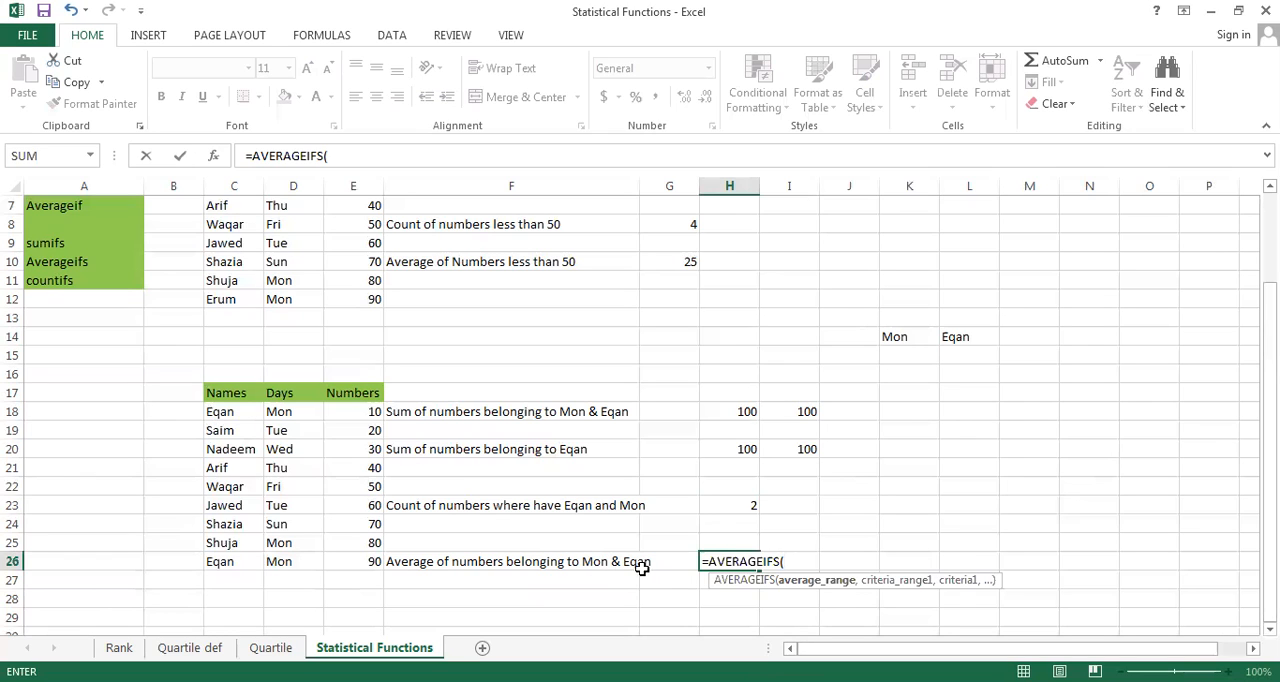
Set E18:E26 in the Numbers column as the average range of the AVERAGEIFS formula in H26
left_click(356, 410)
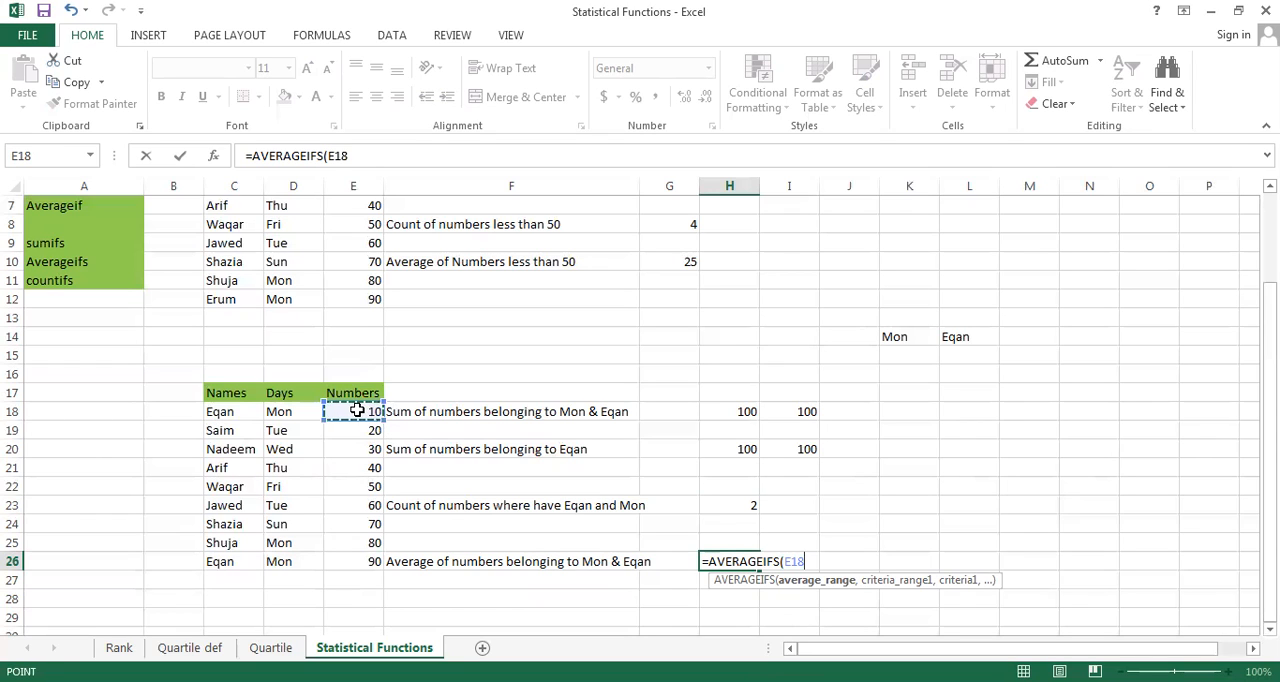
type(":E19")
key("shift+Down")
key("shift+Down")
key("shift+Down")
key("shift+Down")
key("shift+Down")
key("shift+Down")
key("shift+Down")
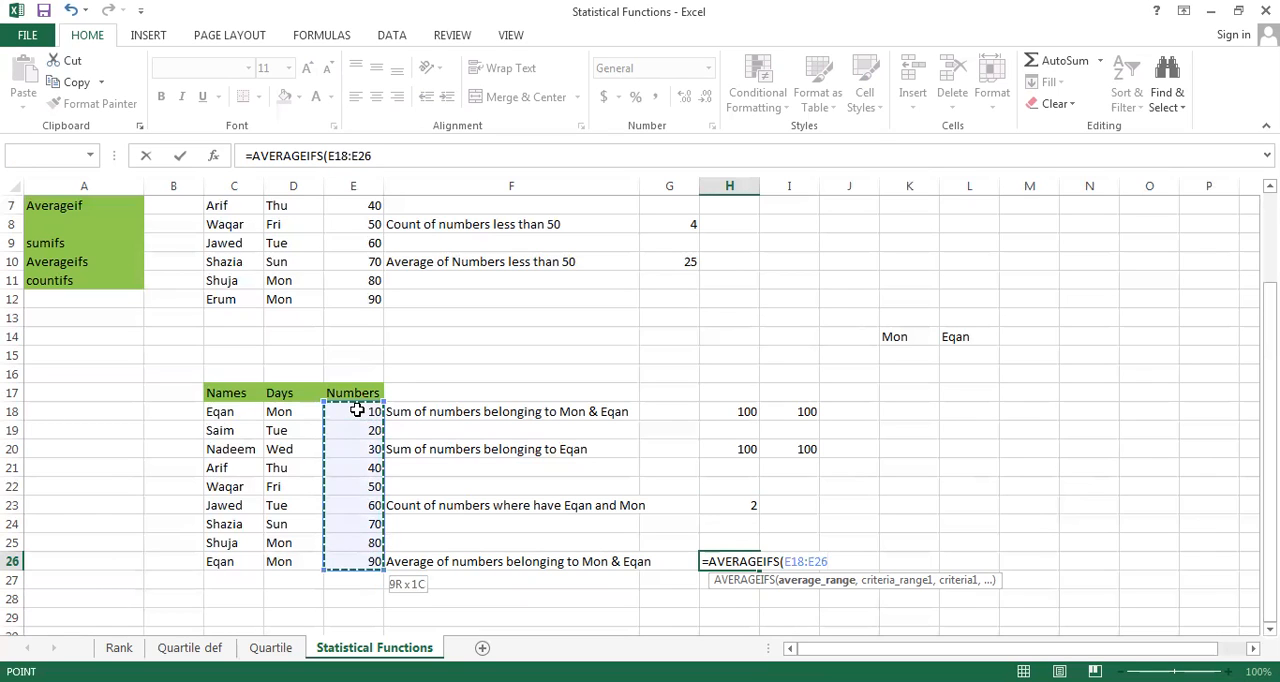
type(",")
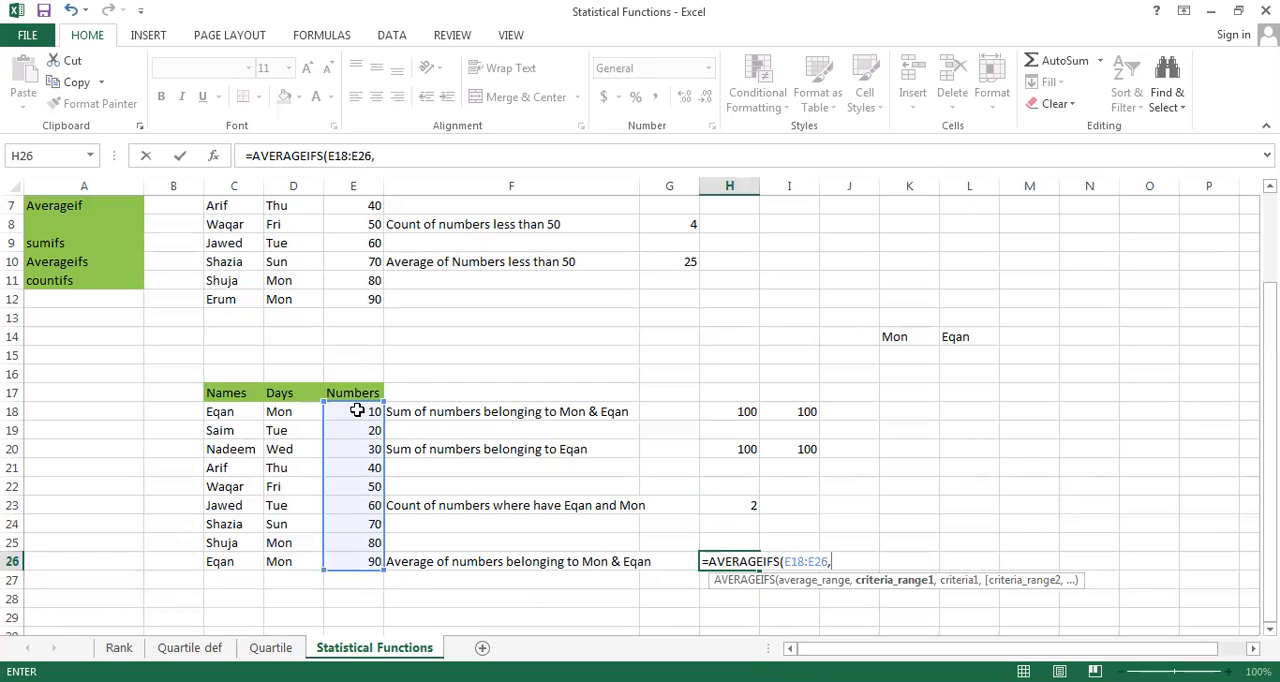
Add D18:D26 as the first criteria range of the AVERAGEIFS formula with "Mon" as its criterion
left_click(286, 414)
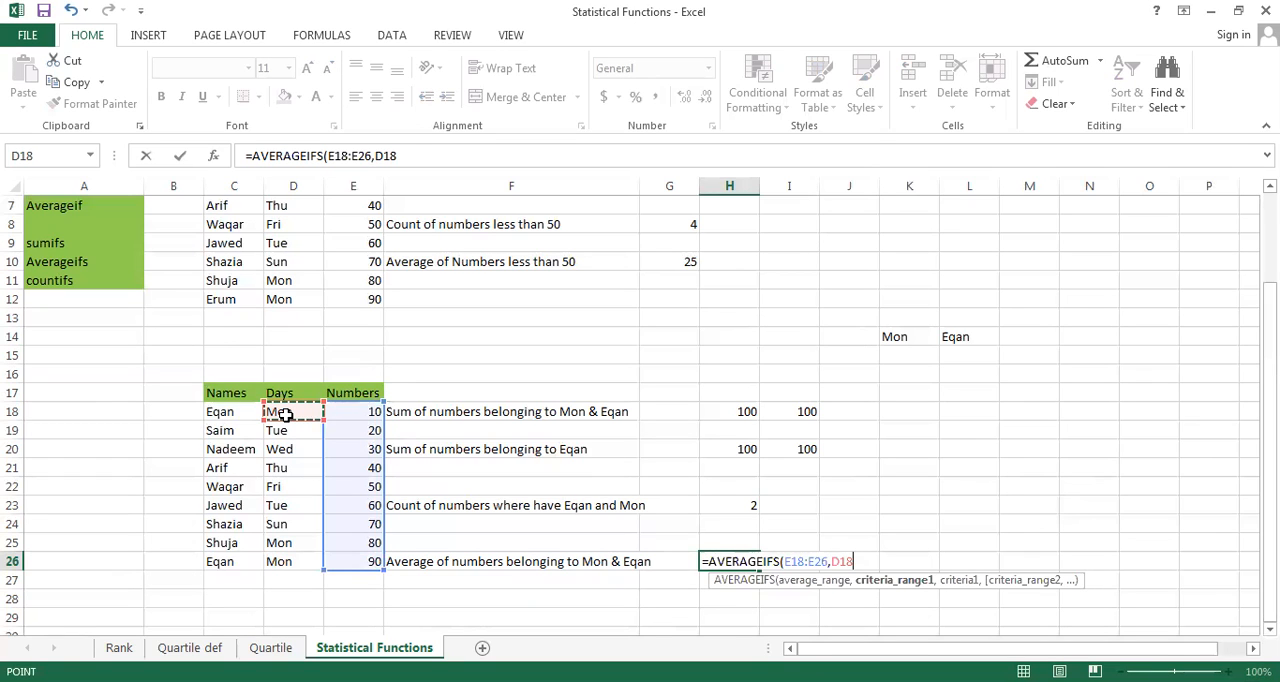
key("ctrl+shift+Down")
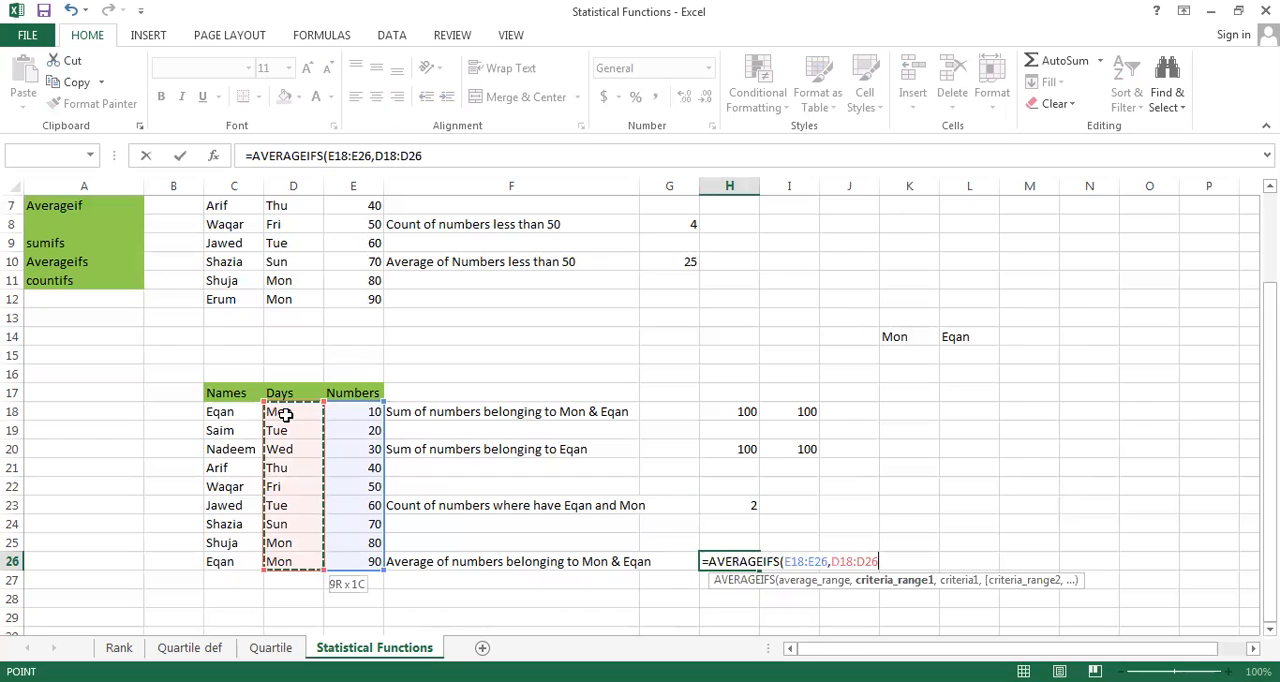
type(",")
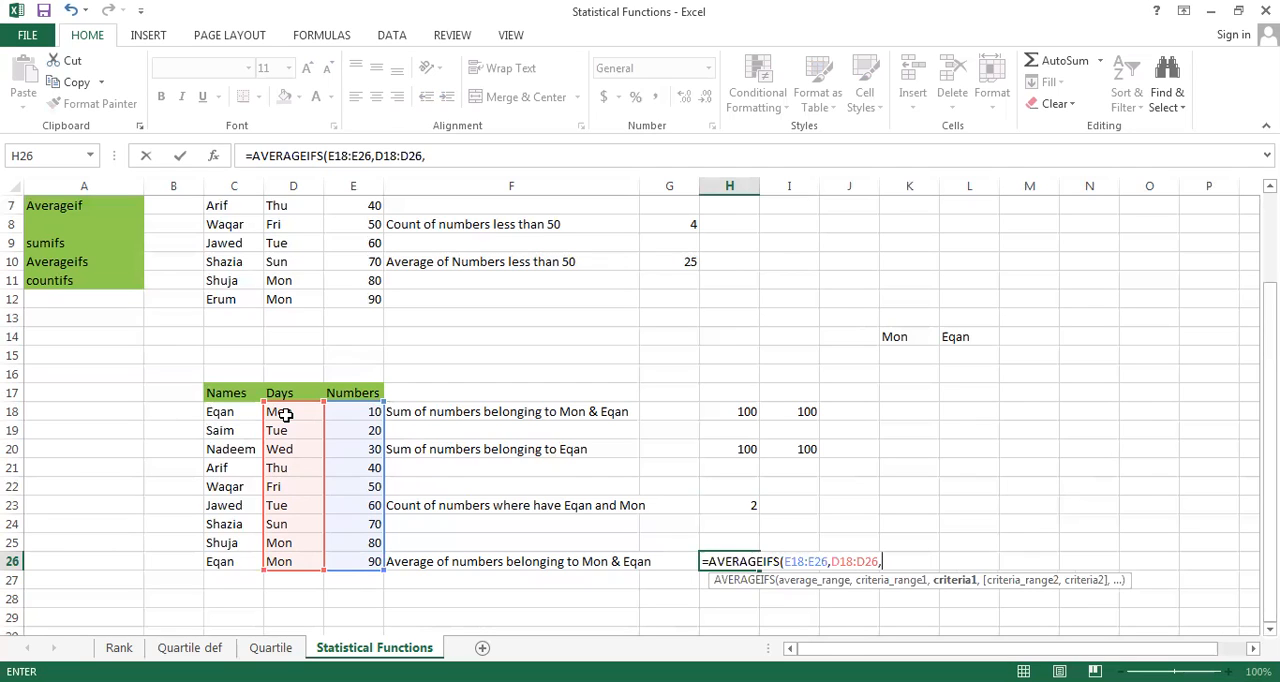
type("\"Mon\",")
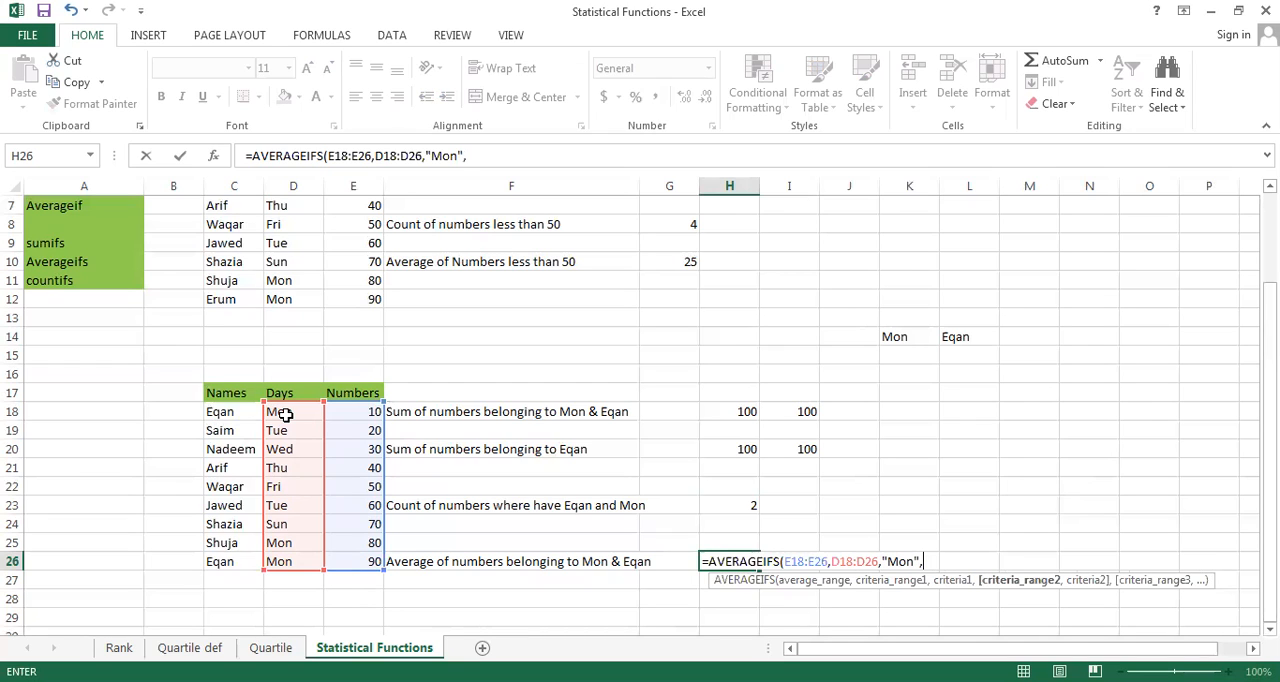
Add C18:C26 as the second criteria range with the quoted name from C18 as criterion and complete the AVERAGEIFS formula in H26
left_click(228, 413)
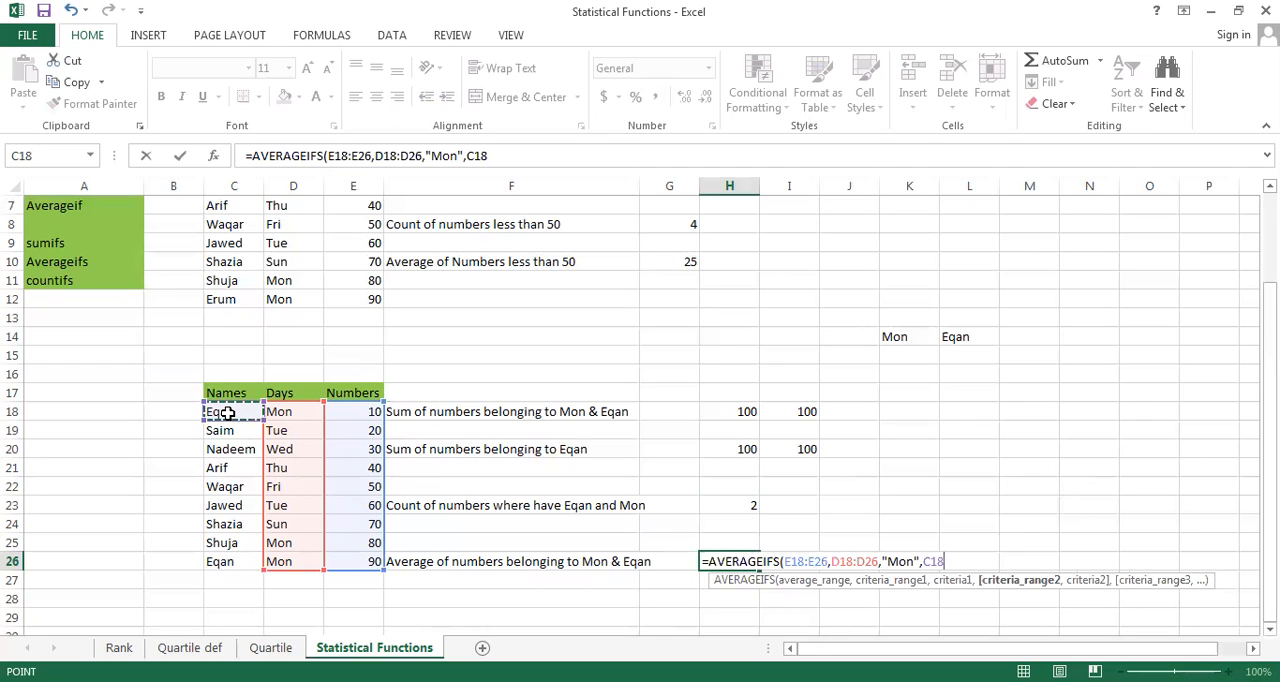
key("ctrl+shift+Down")
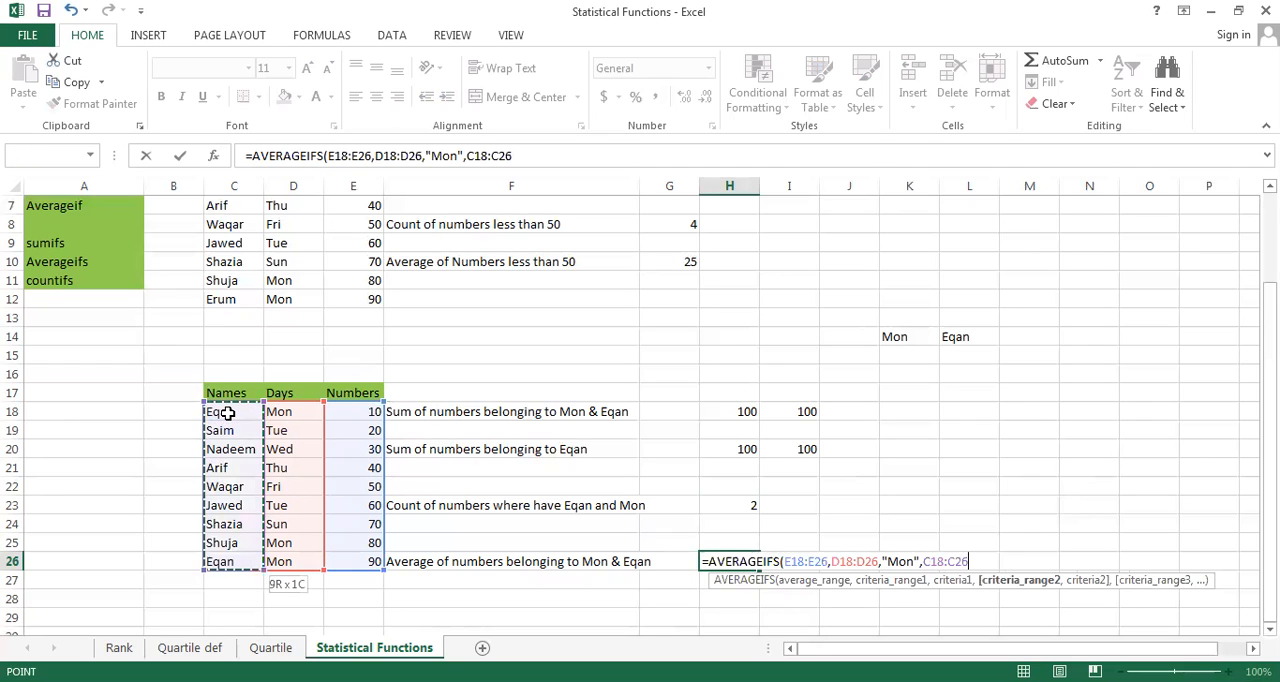
type(",\"")
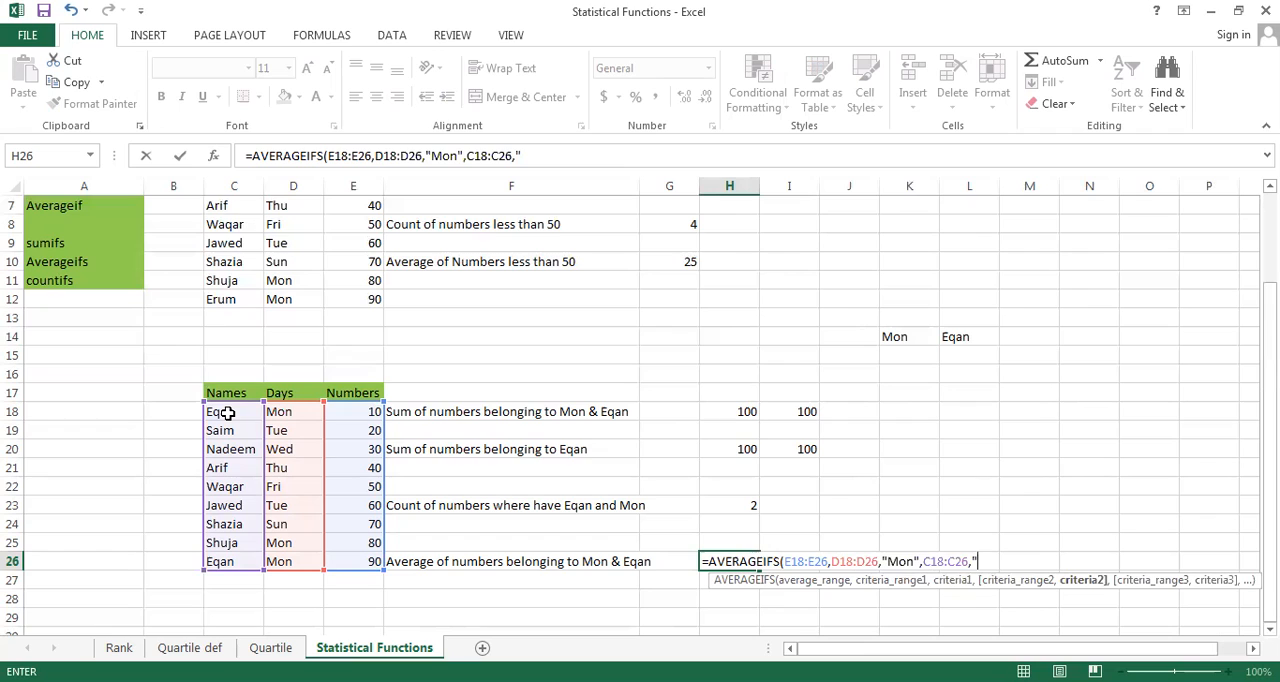
type("Eqab")
key("BackSpace")
type("n\")")
key("Return")
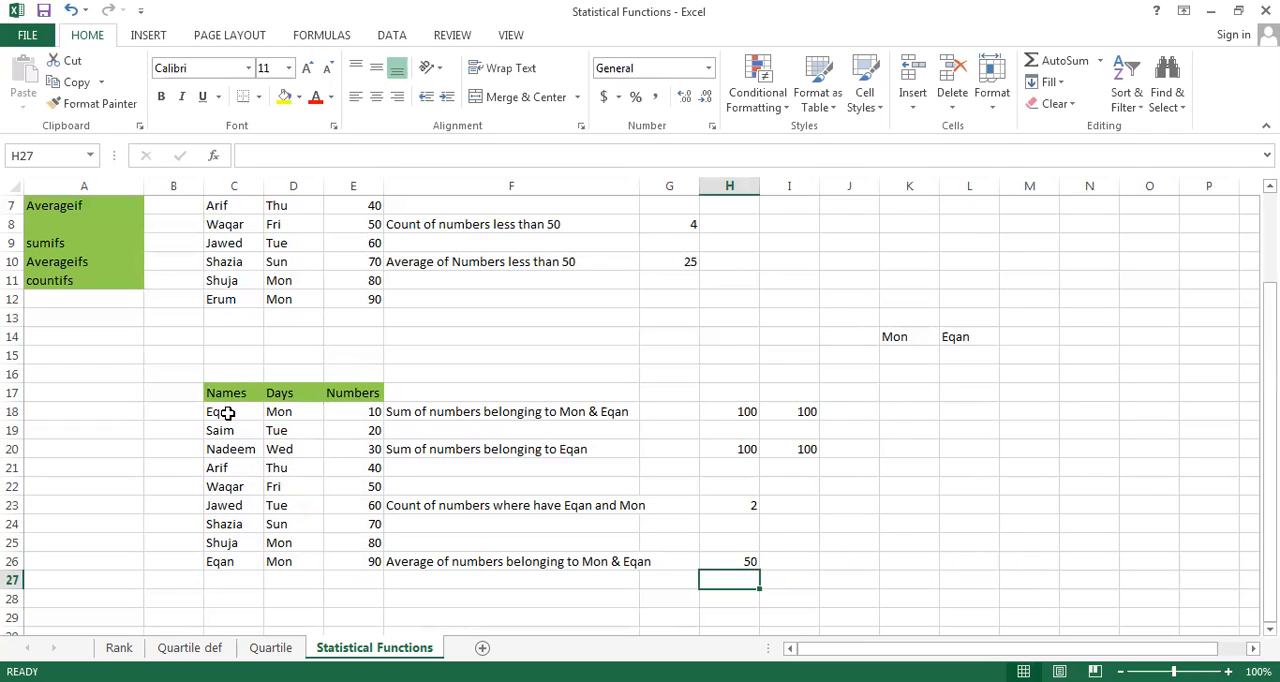
Examine the day and name criteria stored in cells K14 and L14 above the second table
key("Up")
key("Up")
key("Up")
key("Up")
key("Up")
key("Up")
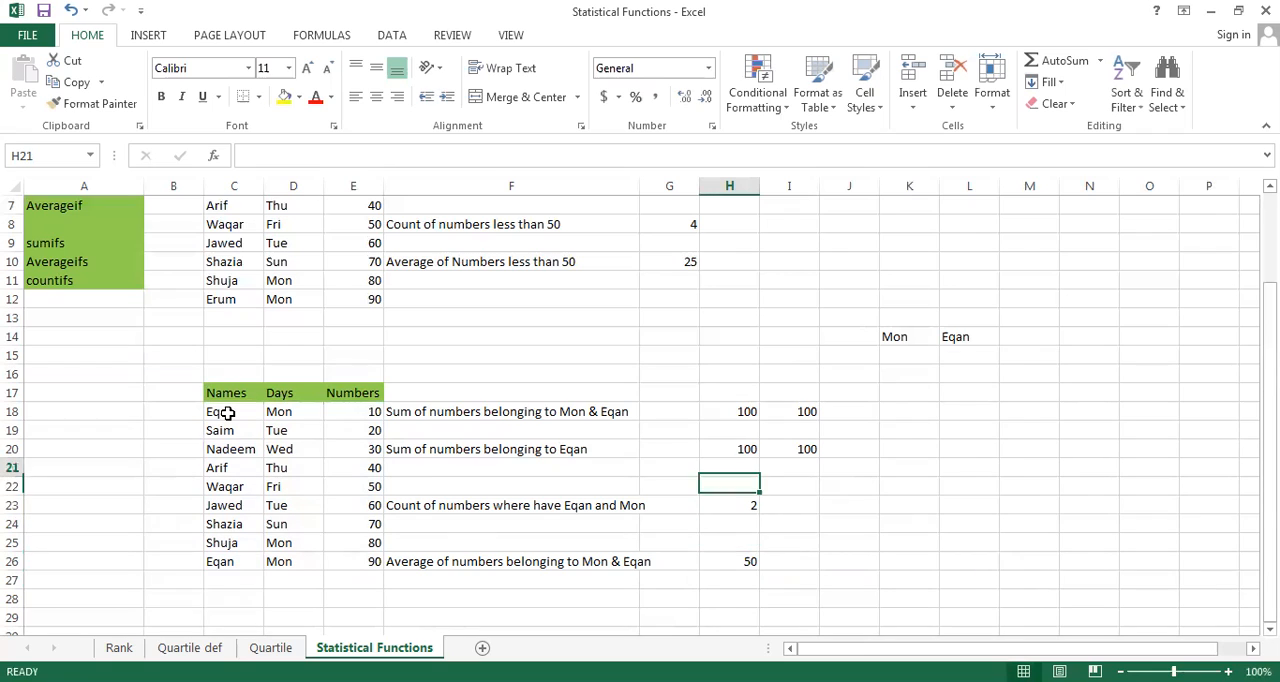
key("Up")
key("Up")
key("Up")
key("Up")
key("Up")
key("Up")
key("Up")
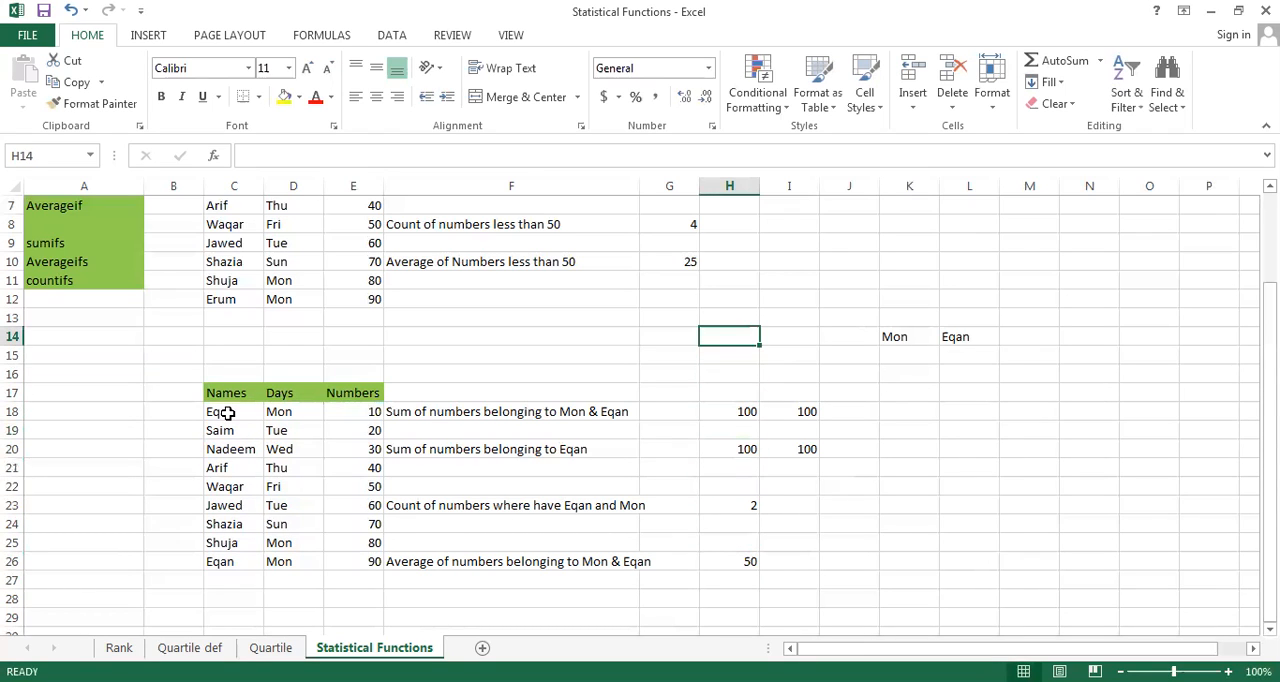
key("Right")
key("Right")
key("Right")
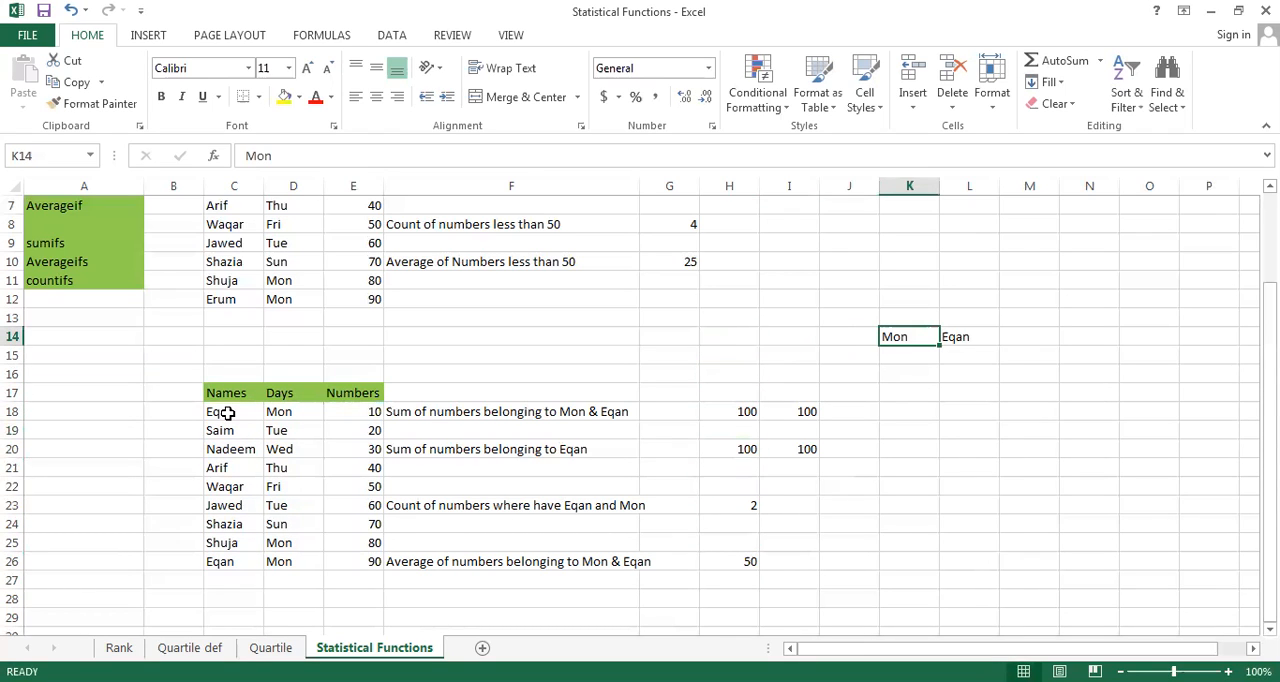
key("Right")
key("Left")
key("Right")
key("Left")
key("Right")
key("Left")
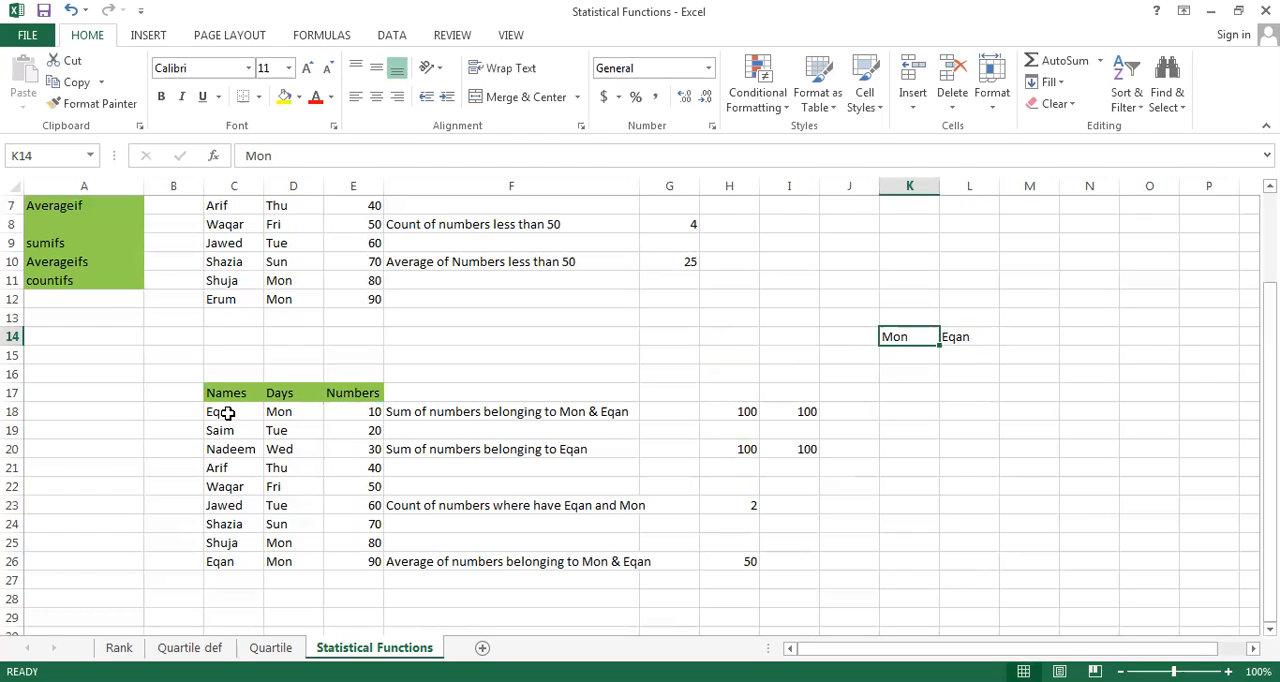